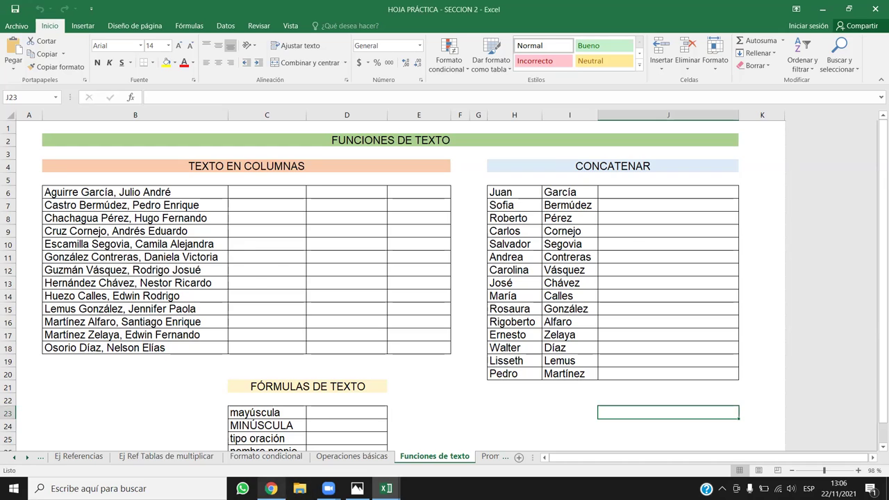
Switch from the Excel workbook to the Inglés Corporativo course page in Chrome.
click(271, 488)
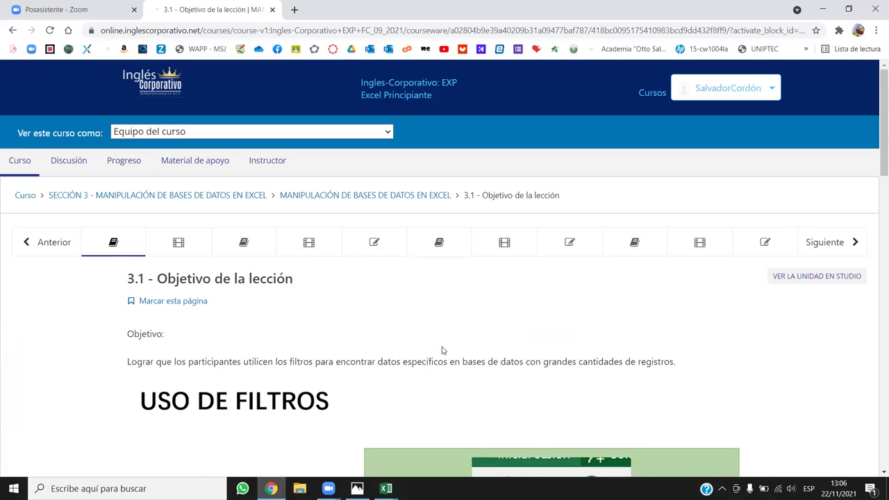
Return to the course outline, expand Sección 2 and open its references and functions lesson.
scroll(458, 344, down, 3)
scroll(472, 339, up, 3)
click(69, 196)
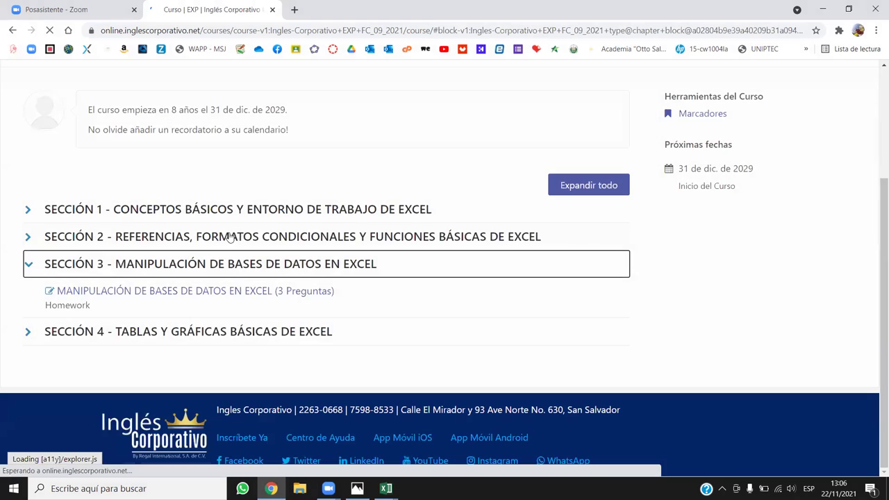
click(229, 236)
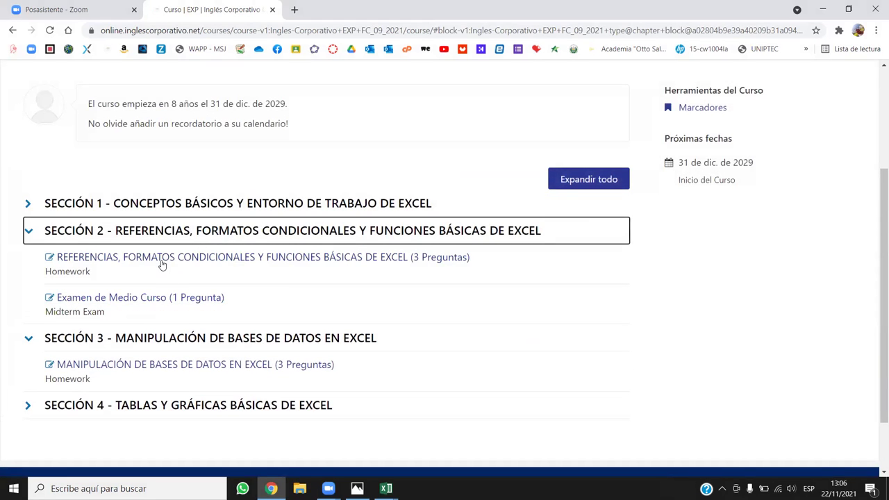
click(162, 262)
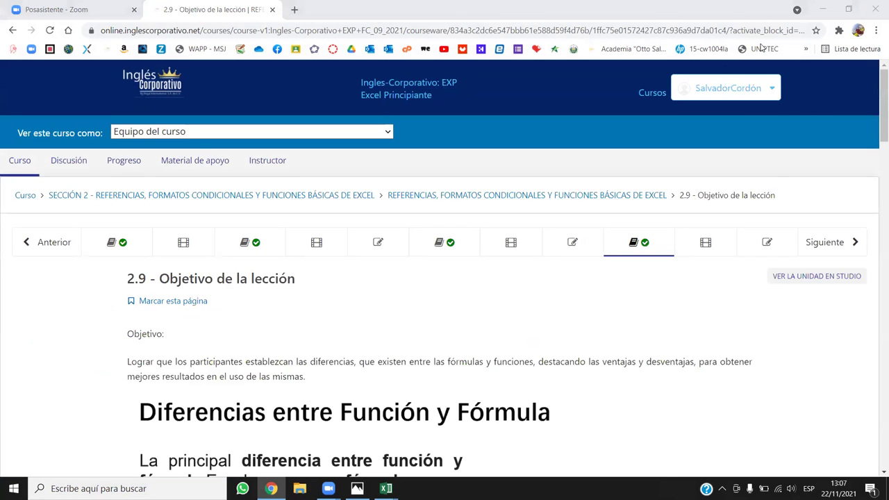
Scroll the lesson past the Función/Fórmula image down to the Errores en los datos section.
scroll(458, 250, down, 4)
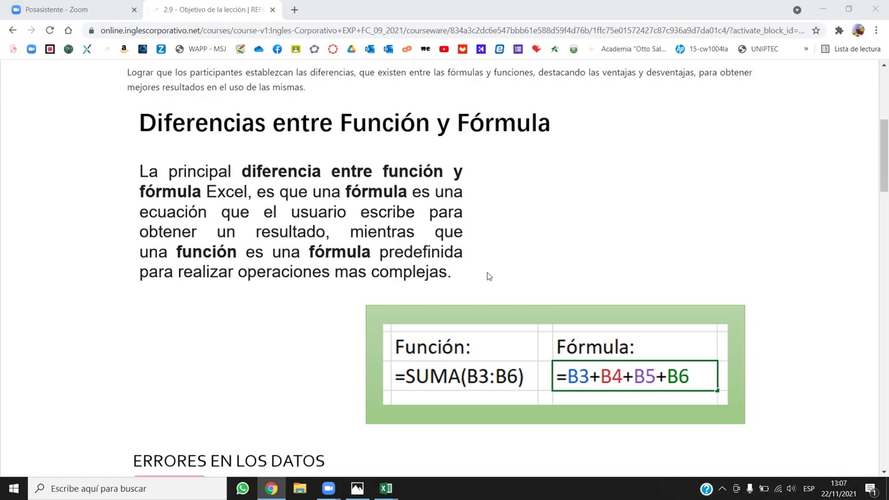
scroll(488, 276, down, 5)
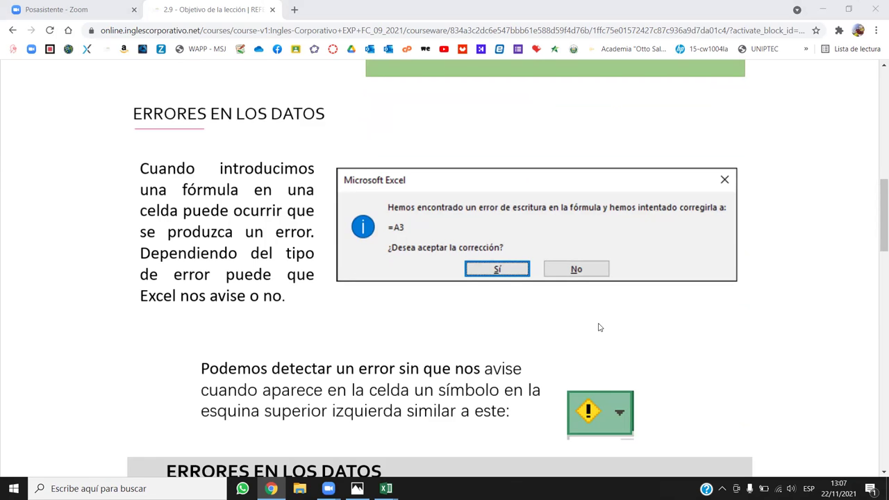
scroll(597, 328, down, 5)
scroll(597, 328, down, 2)
scroll(597, 328, up, 7)
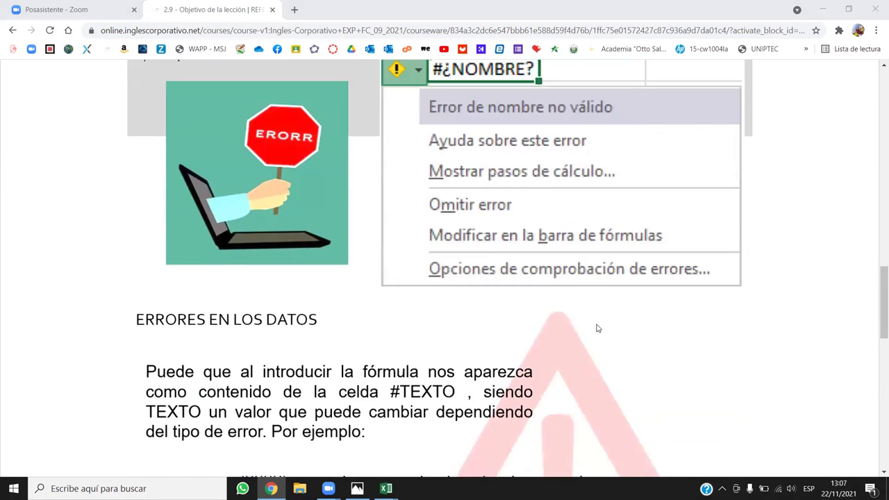
scroll(596, 327, down, 1)
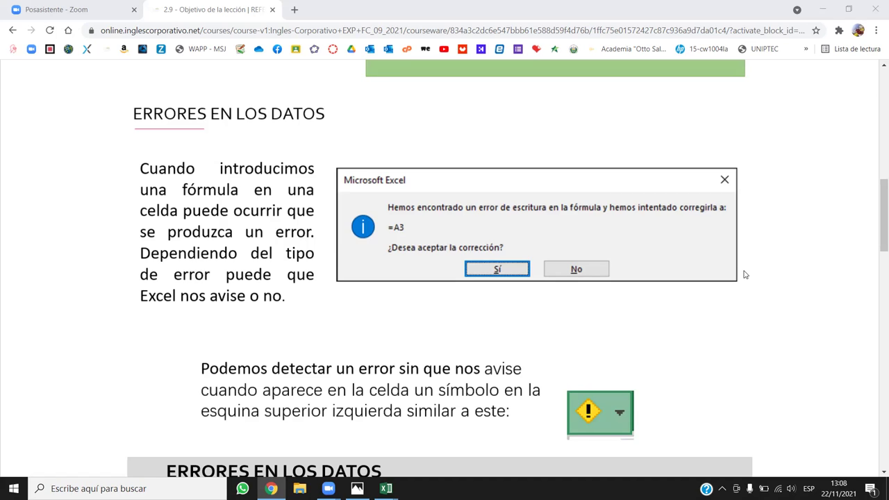
Scroll through the error examples, including the #¿NOMBRE? error menu.
scroll(429, 305, down, 3)
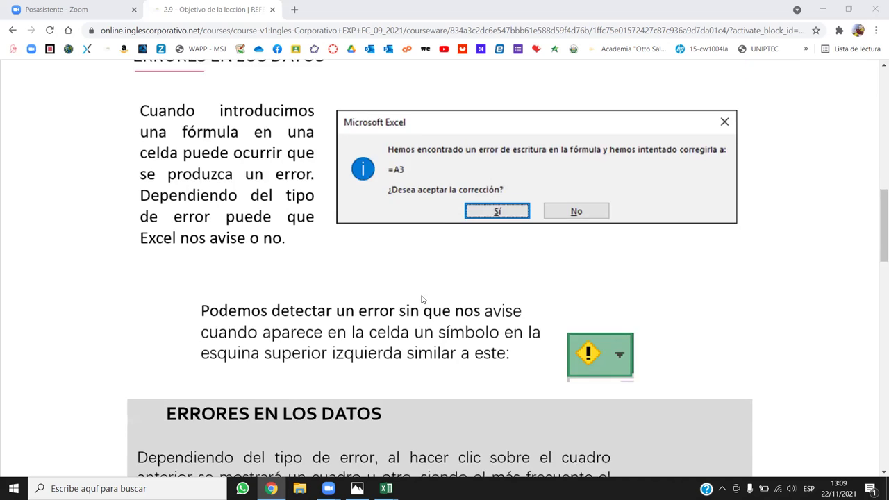
scroll(586, 299, up, 1)
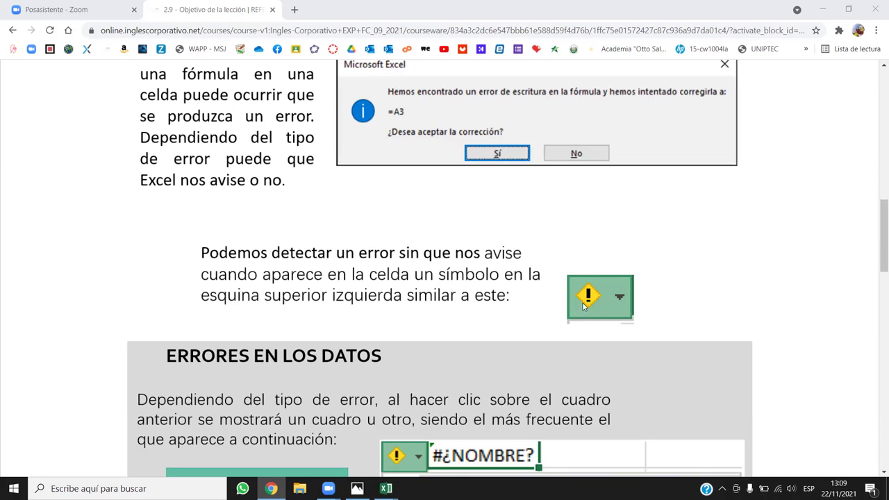
scroll(586, 303, down, 3)
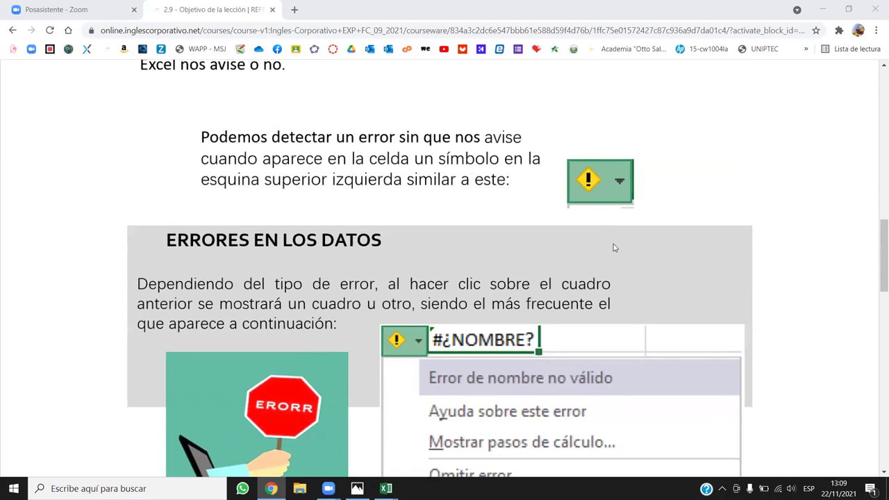
scroll(613, 249, down, 4)
scroll(613, 259, up, 1)
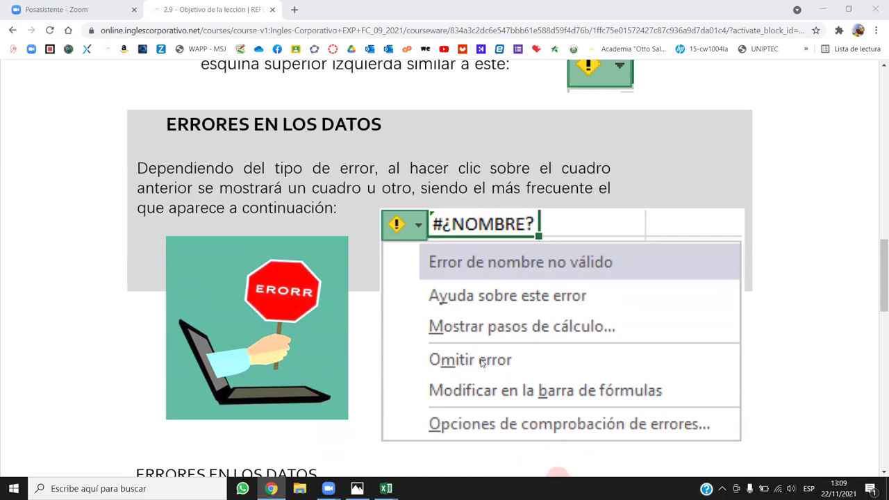
scroll(381, 251, down, 1)
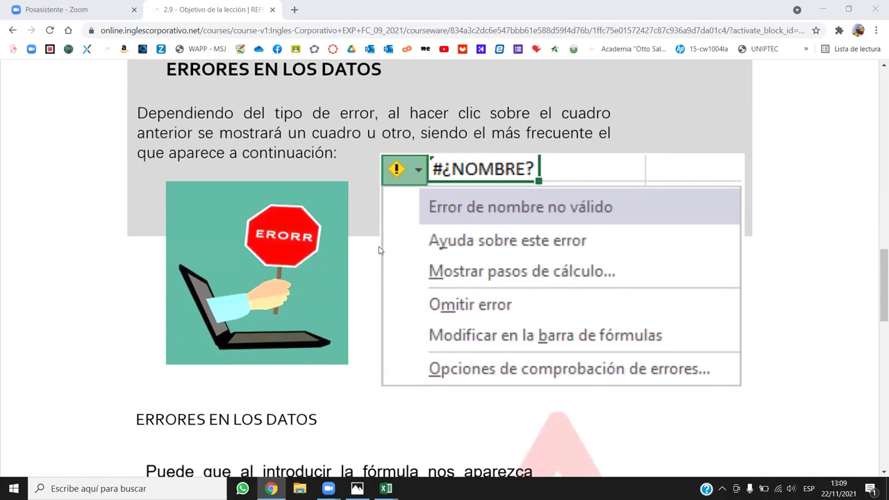
scroll(380, 257, up, 1)
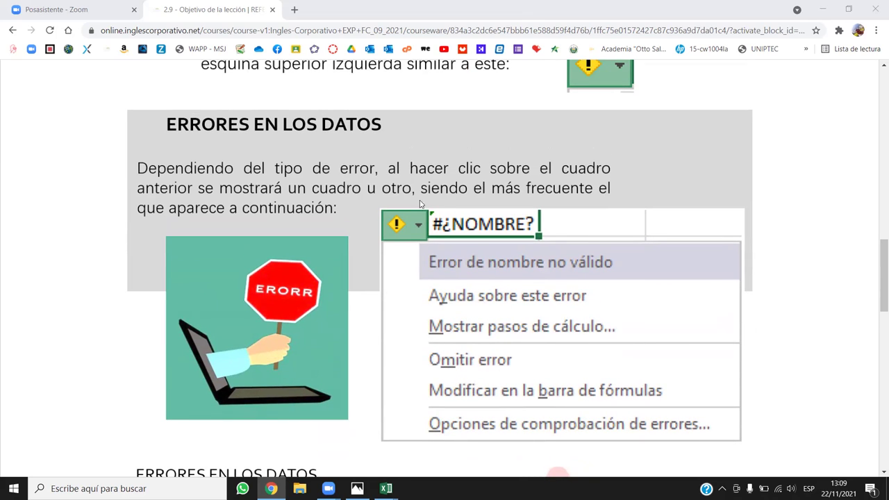
scroll(316, 237, down, 1)
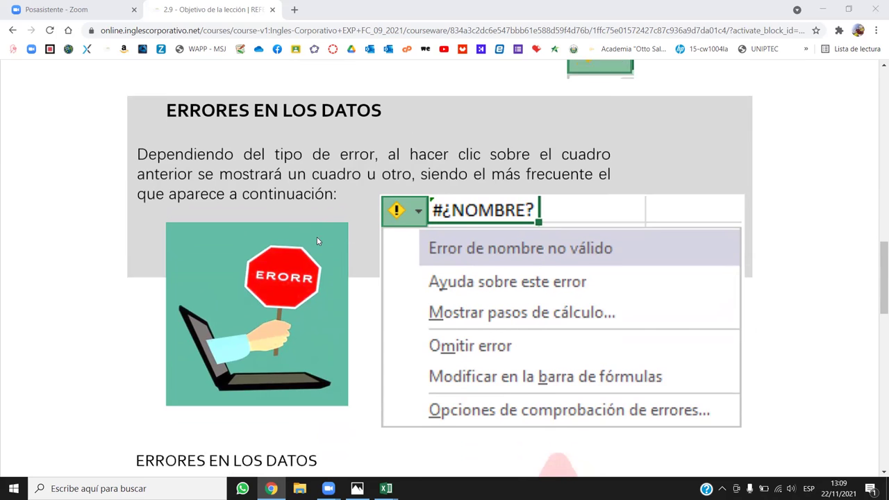
scroll(329, 256, up, 1)
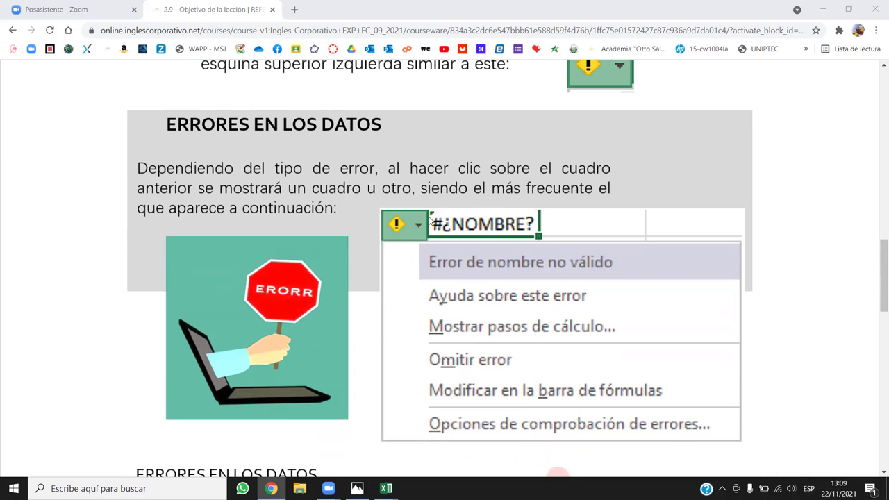
scroll(430, 221, up, 1)
scroll(427, 229, down, 4)
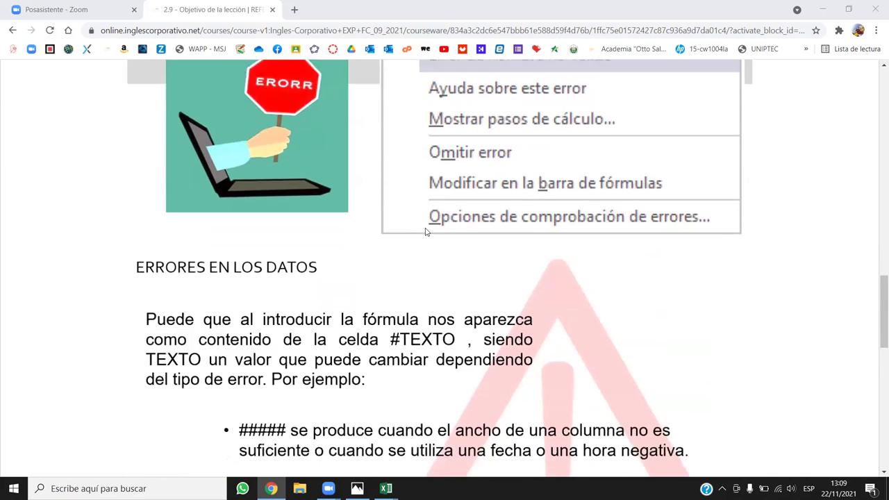
scroll(426, 232, up, 2)
scroll(431, 408, down, 1)
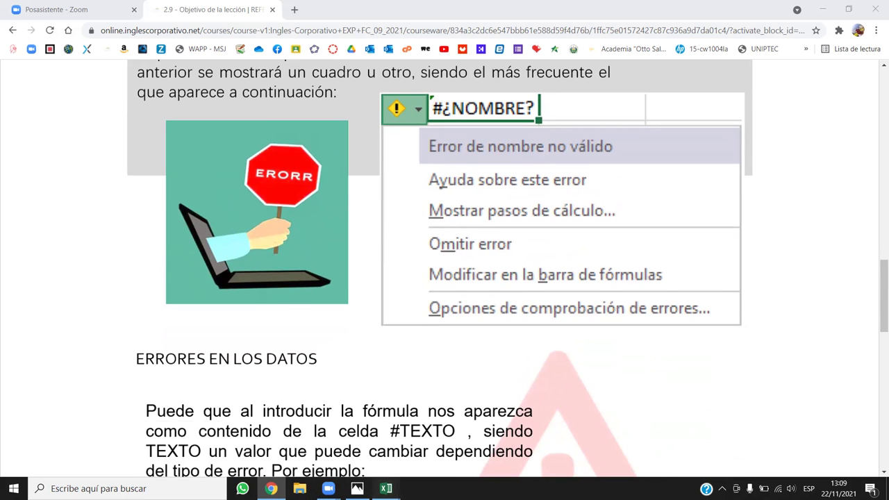
Bring the Excel practice workbook back and open the Promedio sheet.
mouse_move(386, 488)
click(451, 434)
scroll(514, 388, down, 1)
scroll(515, 454, up, 1)
click(491, 456)
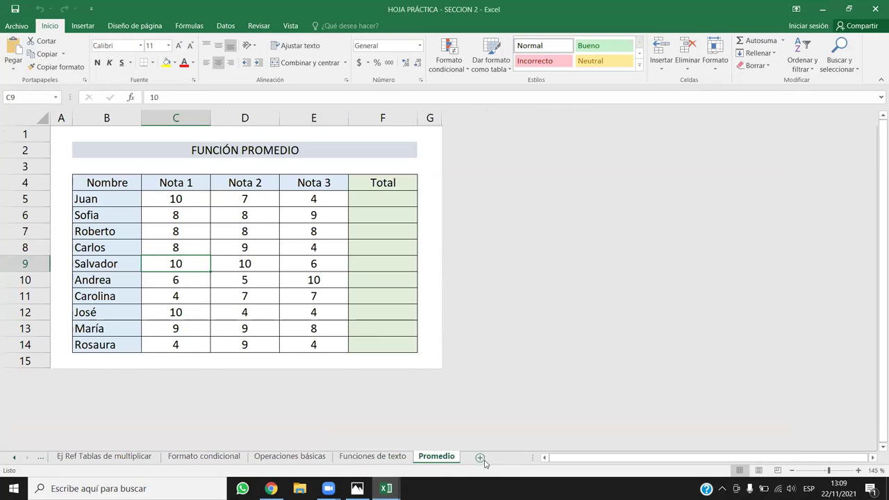
Replace the Nota 1–3 headers in C4:E4 with 1, 2 and 3.
click(175, 183)
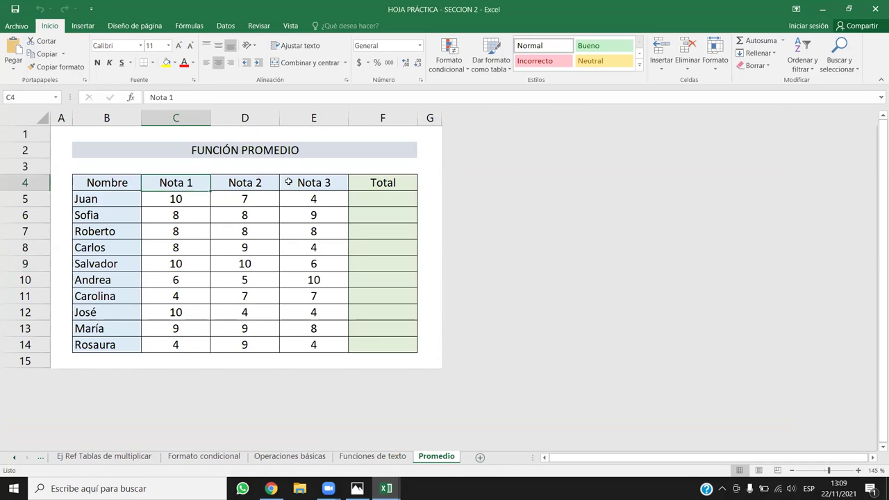
shift+click(288, 182)
click(182, 184)
text(1)
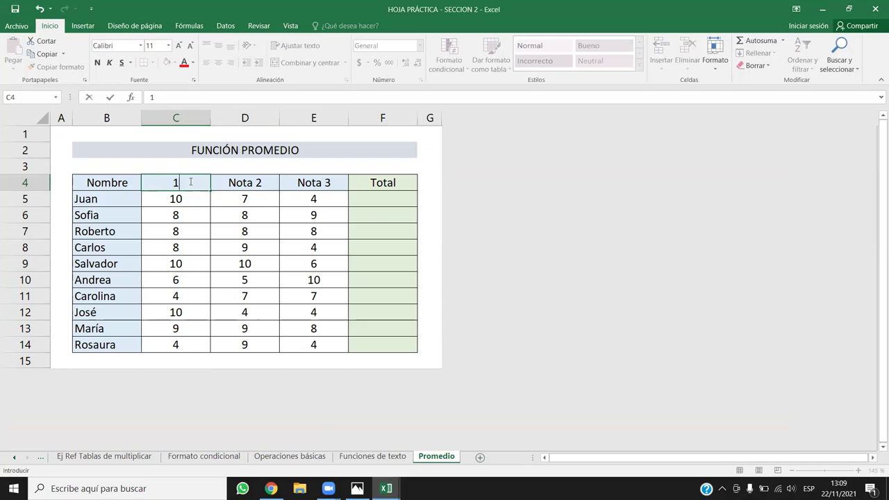
key(Return)
key(Up)
key(Right)
text(2)
key(ctrl+Return)
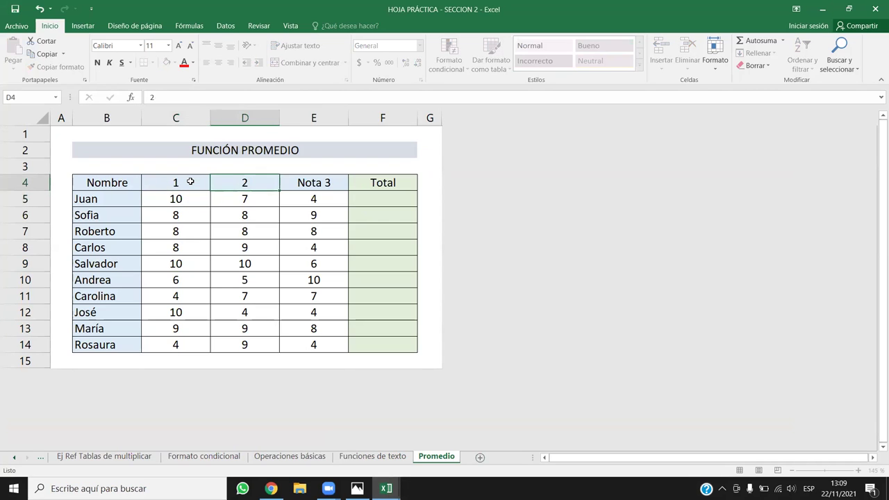
key(Right)
text(3)
key(Return)
Insert a blank row 15 and total C5:C14 into C15 with SUMA, giving 77.
drag(189, 198, 187, 360)
click(19, 360)
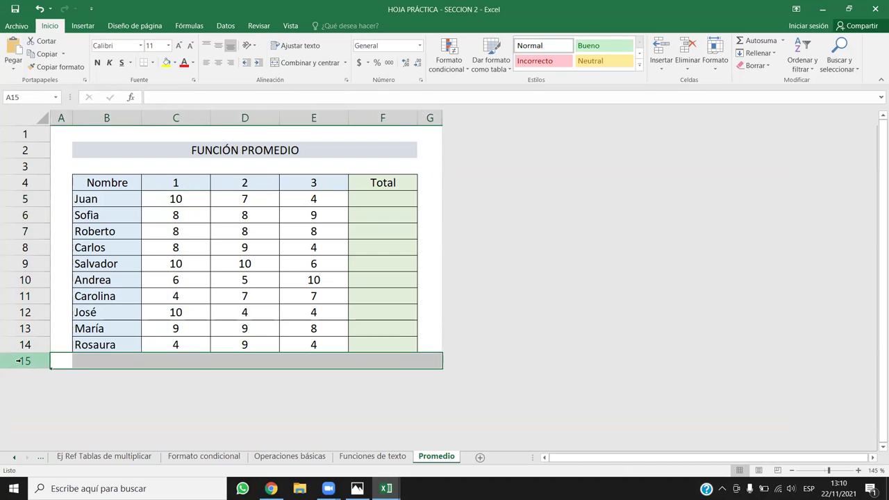
key(ctrl+plus)
click(196, 358)
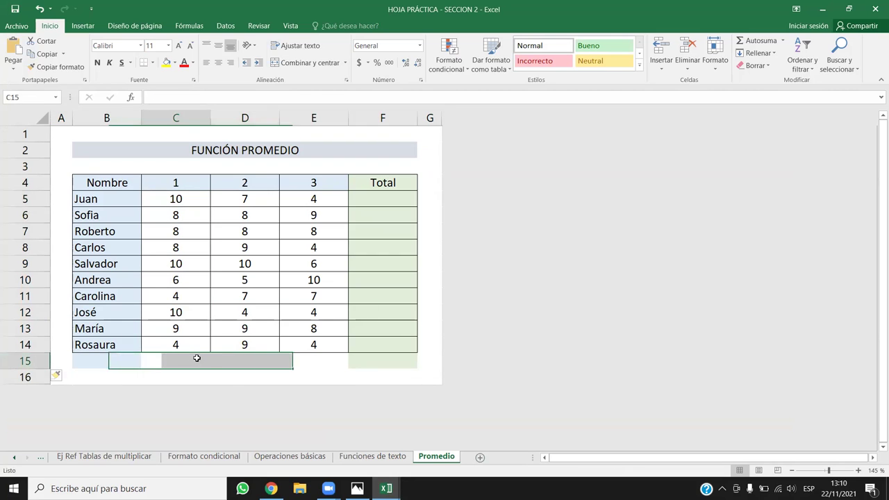
click(84, 26)
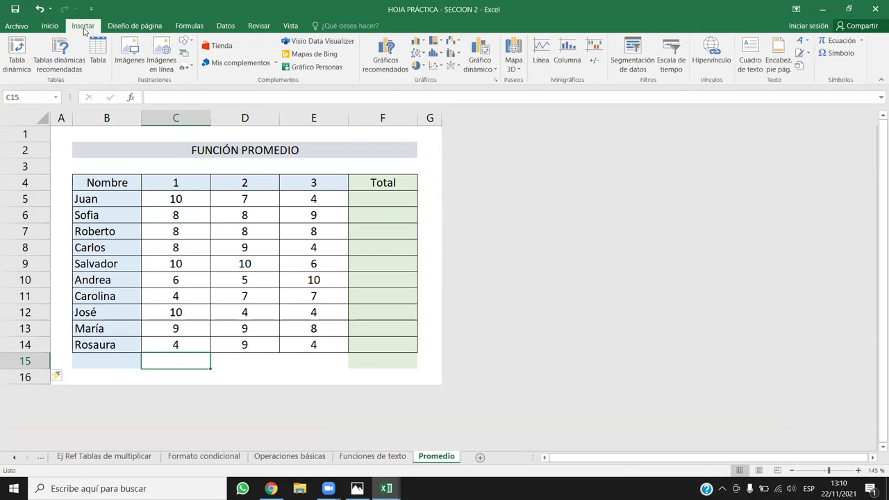
click(50, 27)
click(737, 42)
drag(210, 176, 206, 192)
key(Return)
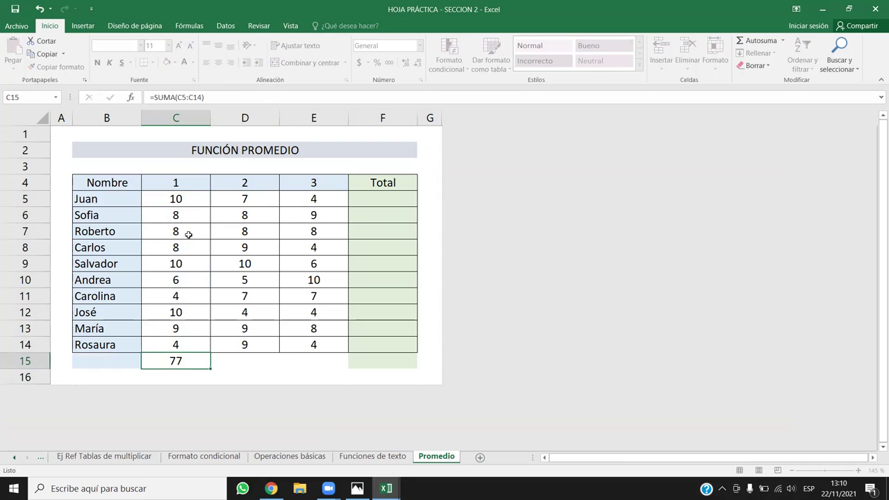
Switch back to the course lesson page in Chrome.
click(154, 360)
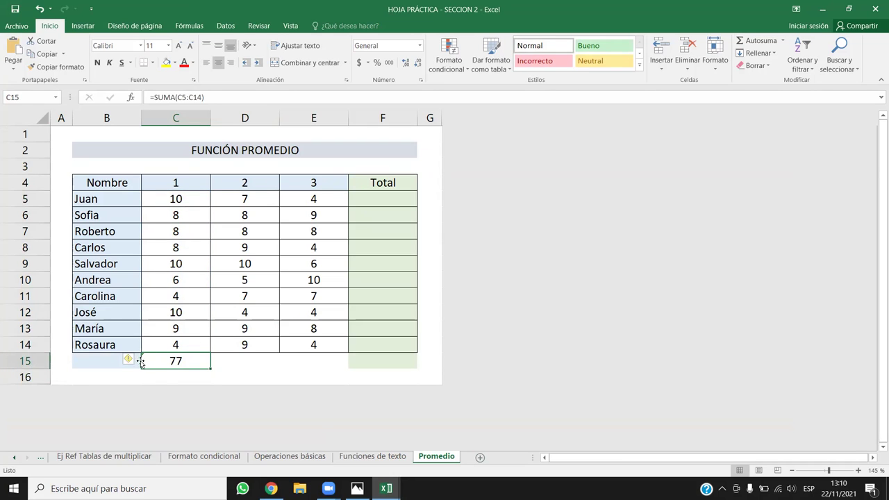
mouse_move(134, 359)
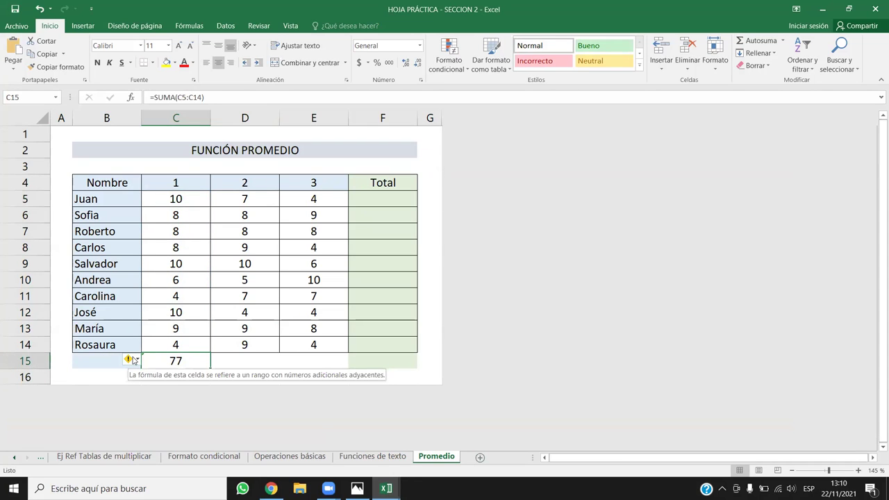
key(alt+Tab)
key(alt+Tab)
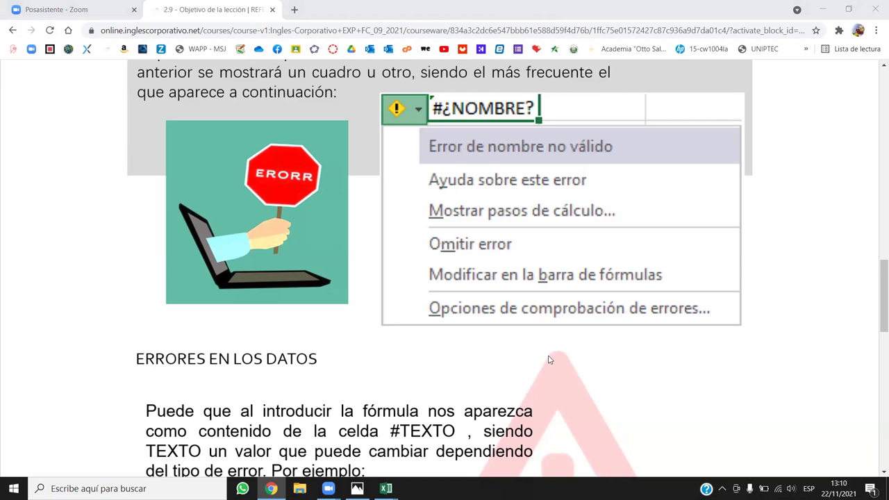
Return to Excel and select headers 1–3 to read their sum and average in the status bar.
key(alt+Tab)
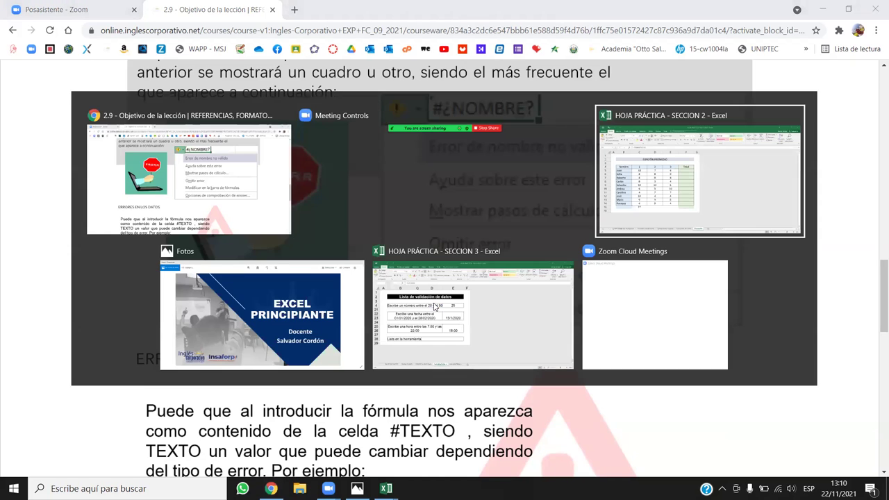
drag(175, 186, 317, 183)
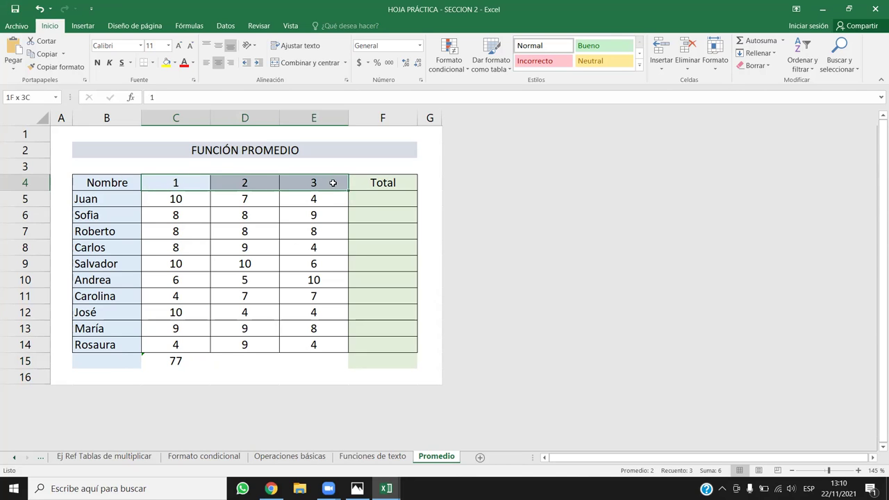
Fill the C15 SUMA formula right into D15 and E15, giving totals 76 and 64.
click(43, 184)
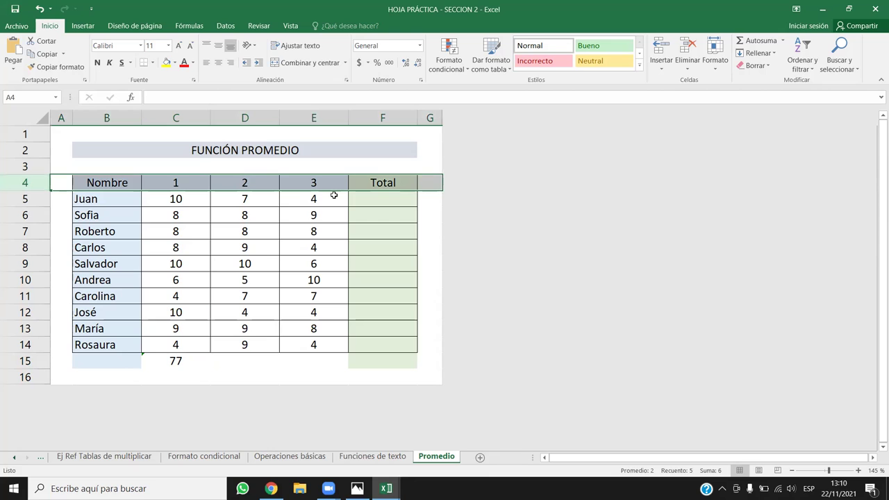
click(175, 360)
drag(210, 372, 346, 363)
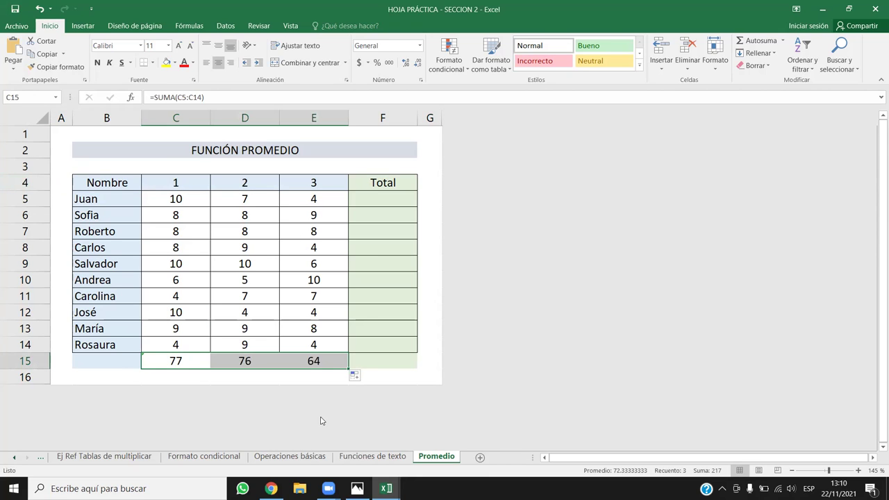
click(267, 298)
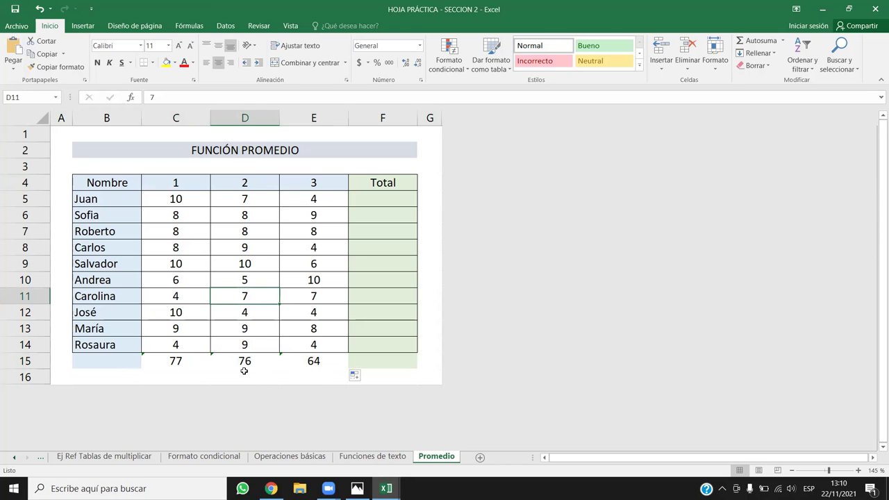
drag(117, 361, 401, 356)
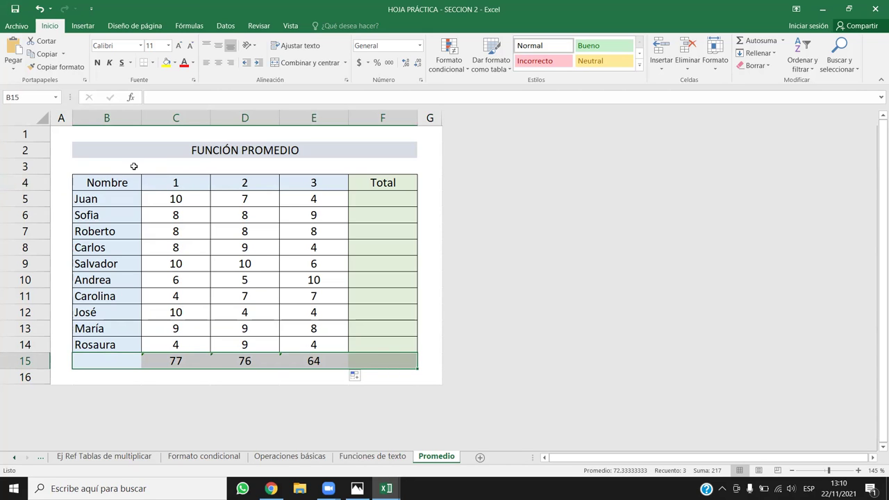
drag(175, 199, 205, 350)
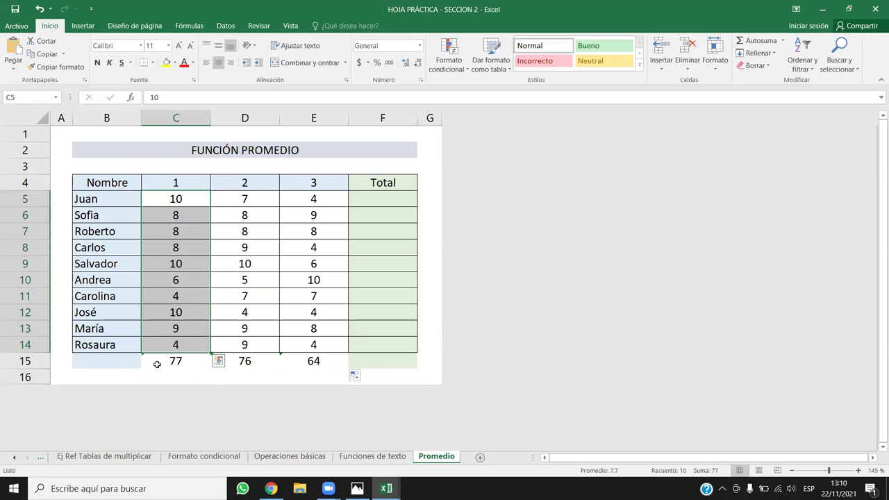
click(155, 364)
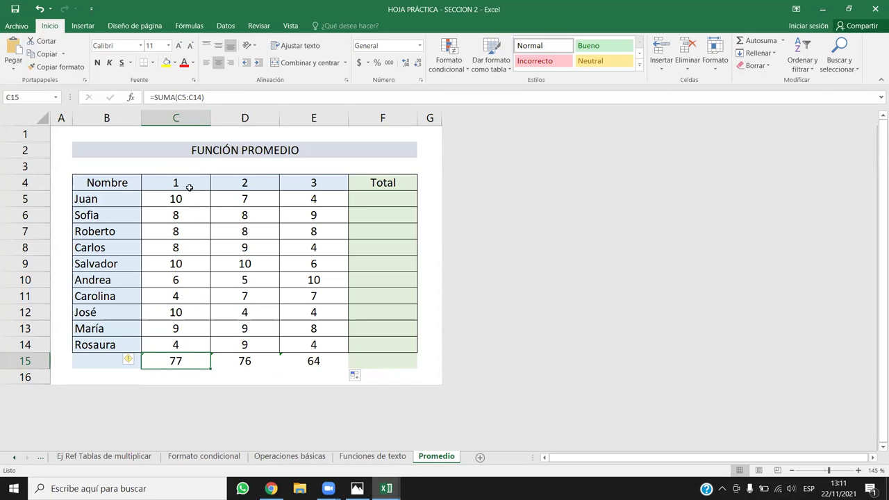
Ignore the omitted-cells error warnings on the C15 and D15 totals.
click(136, 360)
click(159, 413)
key(Return)
click(235, 364)
click(203, 359)
click(229, 413)
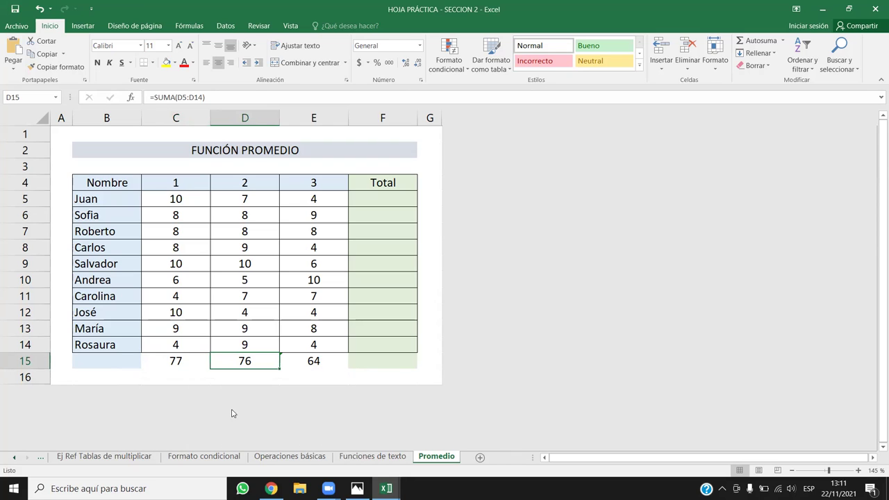
Extend the E15 sum to include header cell E4 through its error options.
click(306, 363)
click(267, 359)
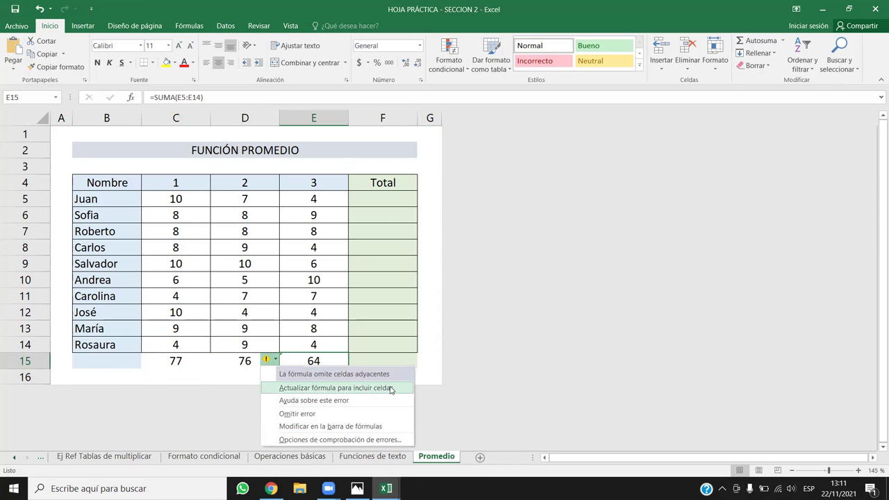
click(367, 392)
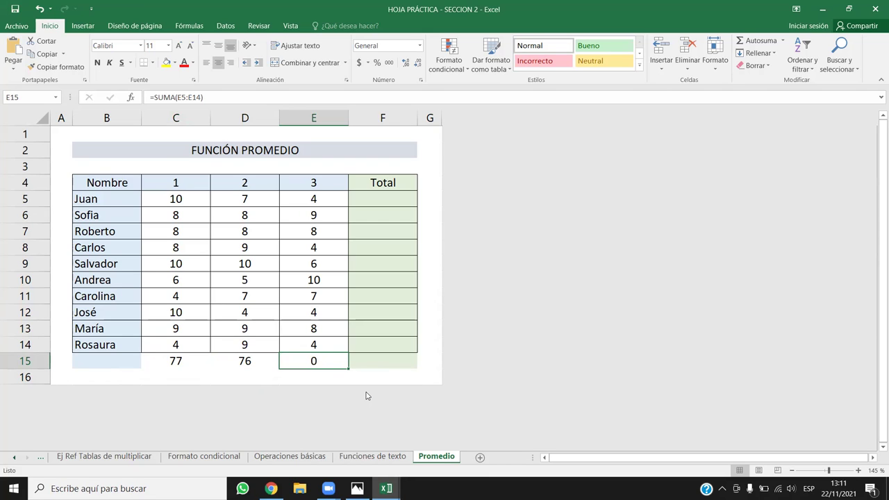
double_click(324, 359)
key(Return)
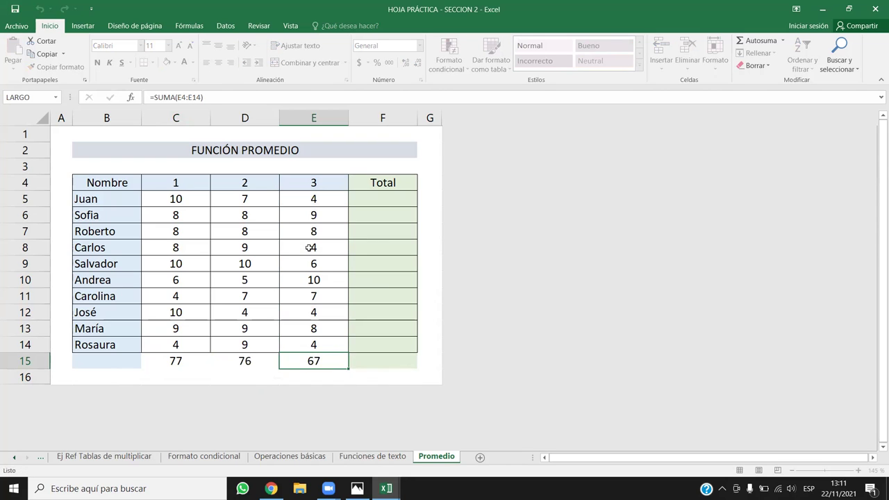
click(318, 361)
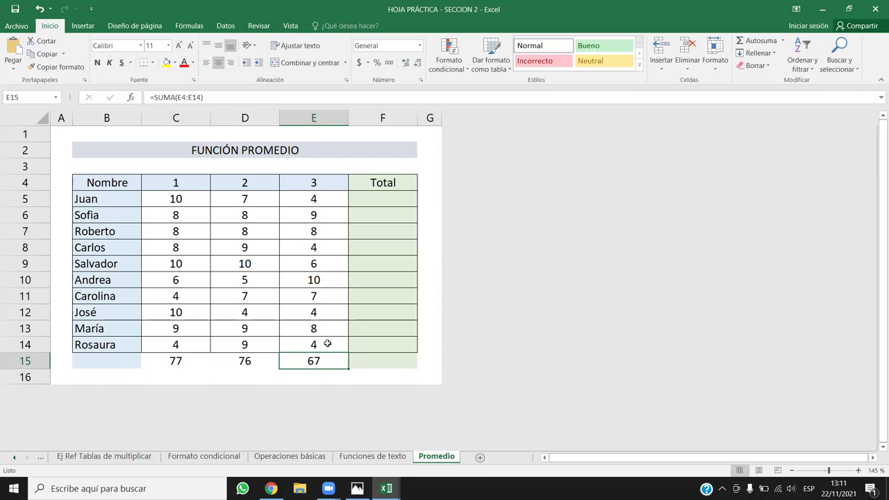
Check the header cells and restore E15's sum range to start at E5.
click(178, 179)
click(236, 179)
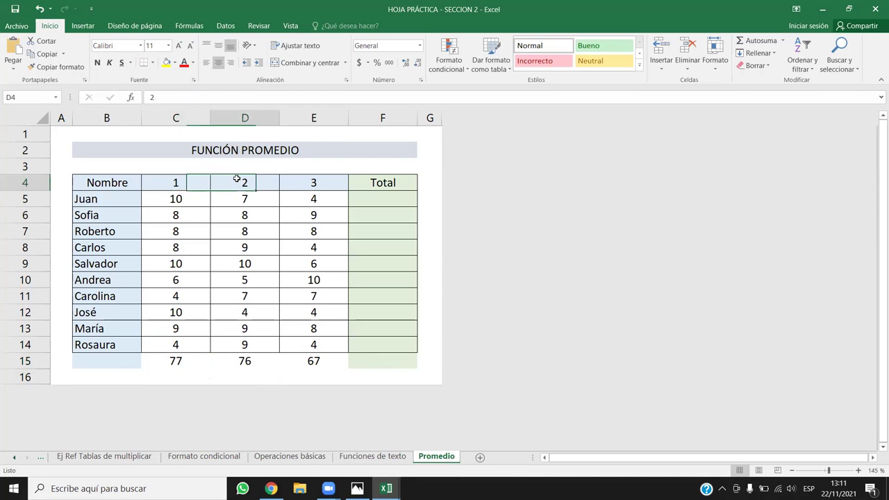
click(316, 188)
click(180, 183)
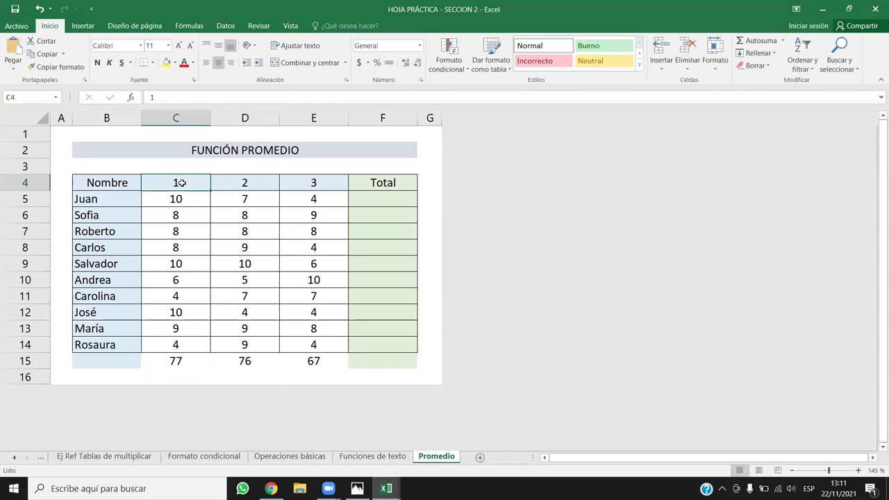
click(258, 172)
click(311, 181)
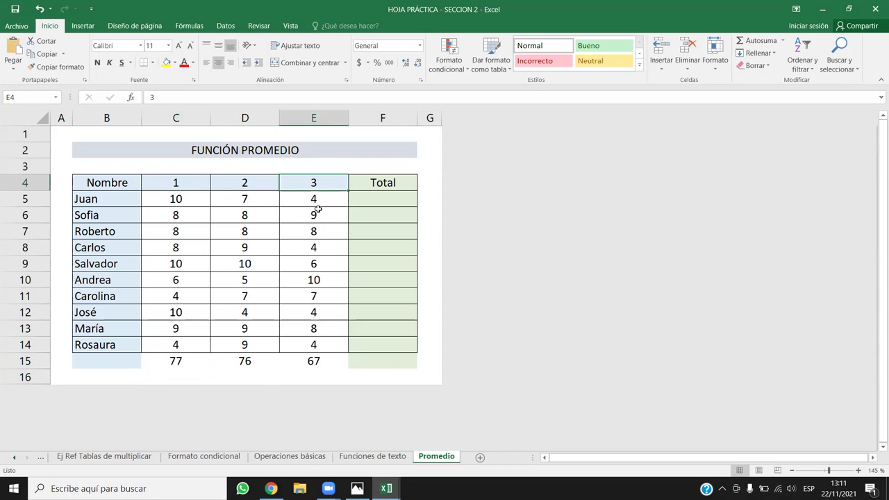
mouse_move(173, 196)
mouse_down()
mouse_move(311, 377)
mouse_move(314, 366)
mouse_up()
click(324, 366)
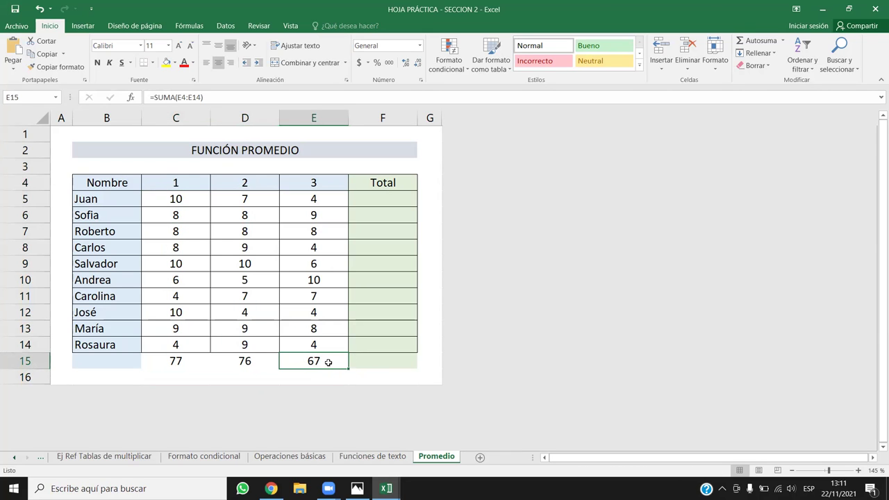
double_click(328, 361)
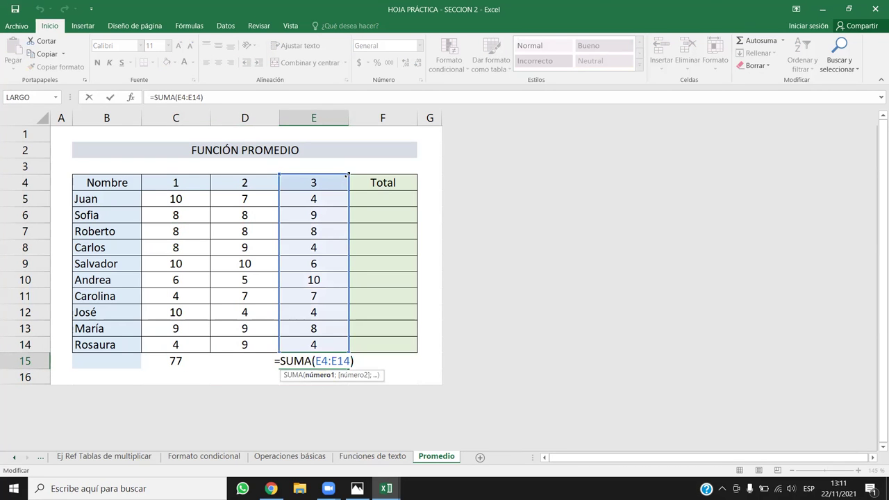
drag(348, 174, 343, 193)
key(ctrl+Return)
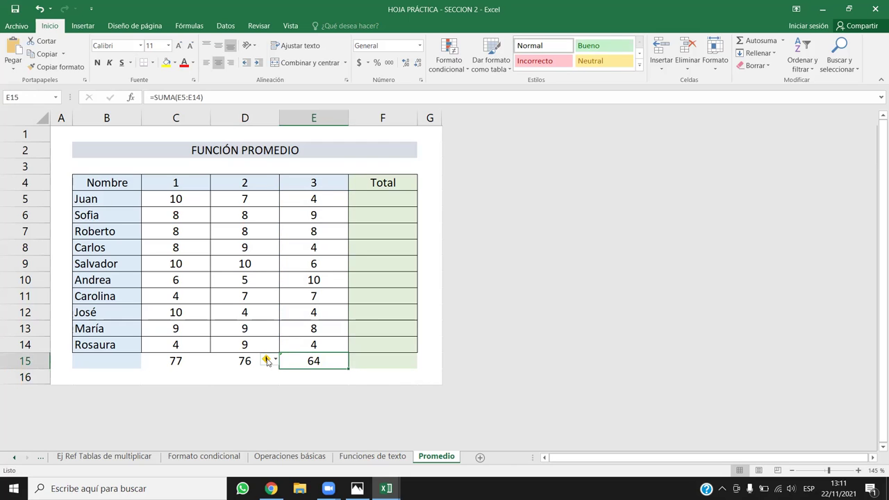
Dismiss E15's error options and delete the 64 total from E15.
click(267, 360)
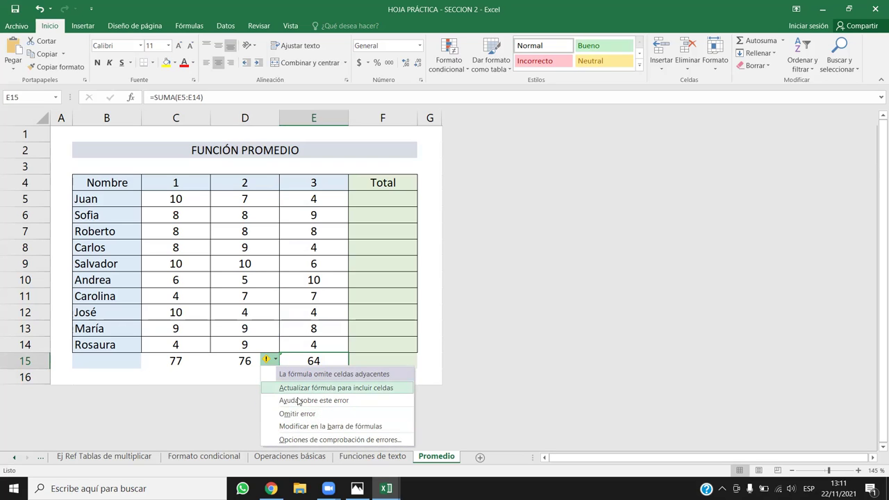
click(319, 309)
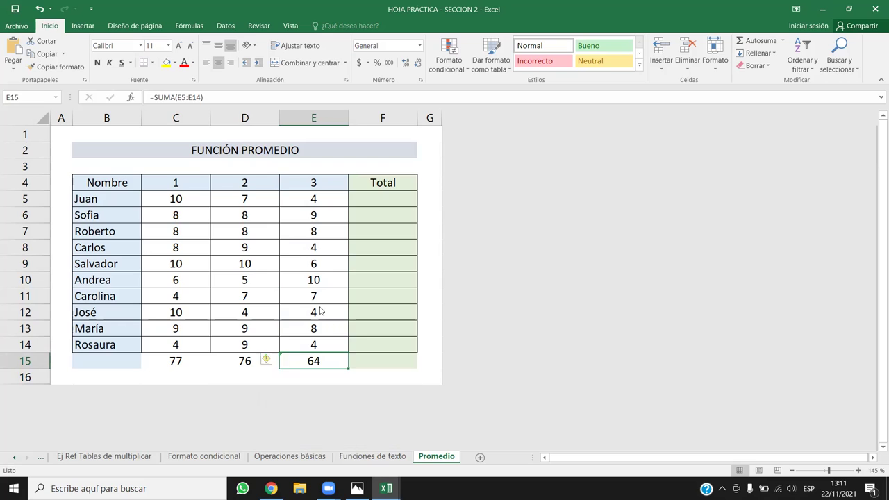
click(299, 360)
key(Delete)
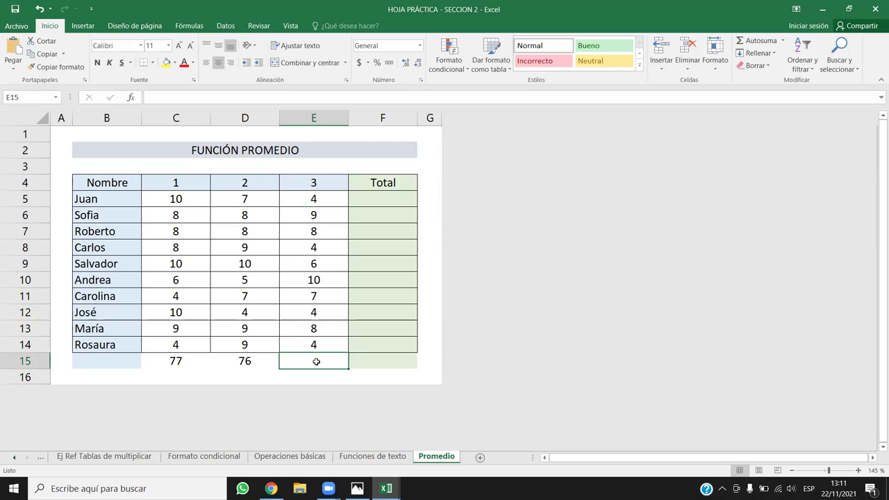
Enter =SUMA(E6:E14) in E15, giving a total of 60.
text(Suma)
key(BackSpace)
key(BackSpace)
key(BackSpace)
key(BackSpace)
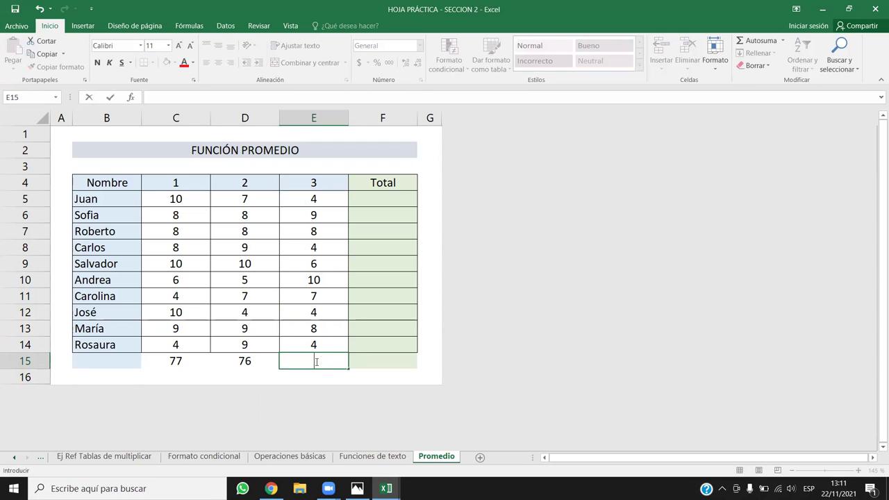
text(=suma)
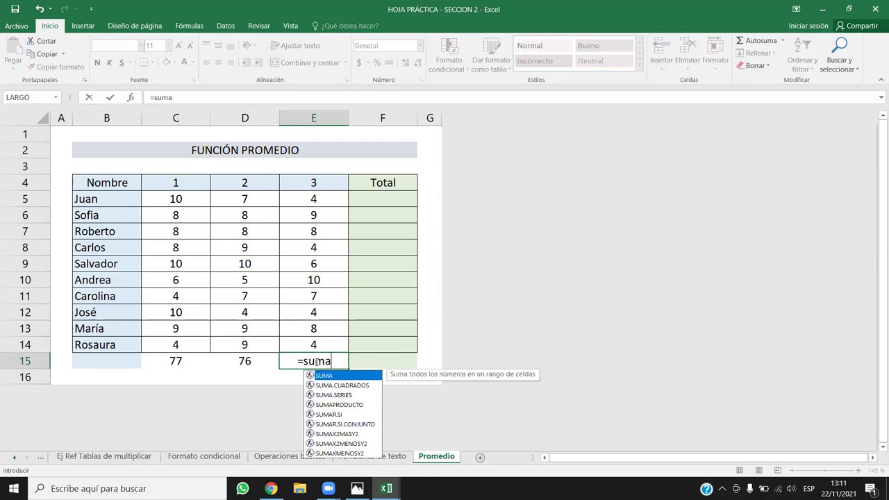
drag(315, 344, 328, 214)
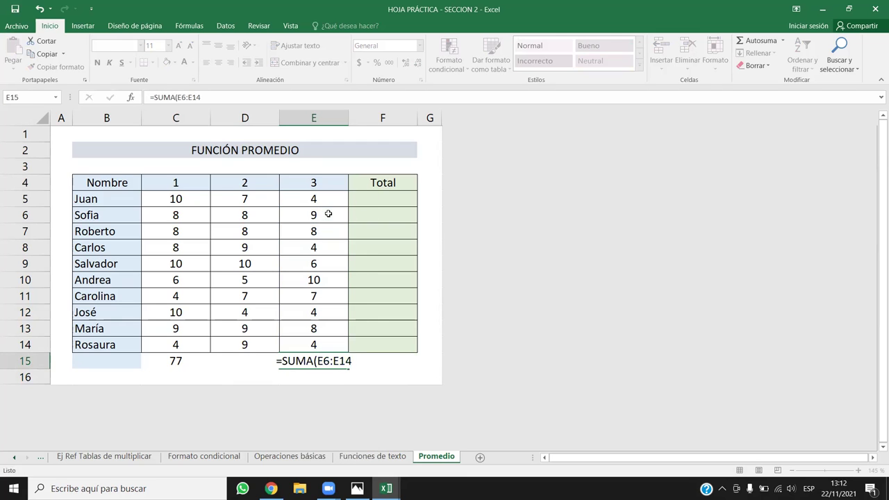
key(Return)
Try extending E15's sum to include E4, then cancel the formula edit.
click(308, 360)
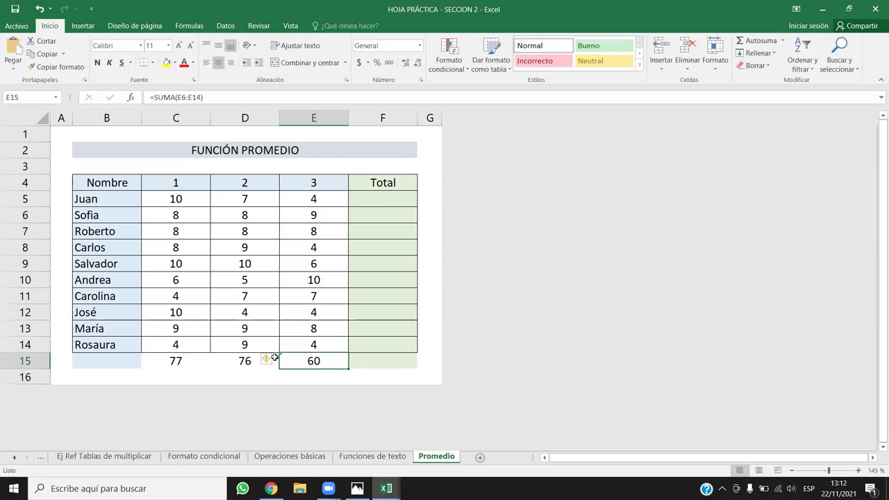
click(268, 359)
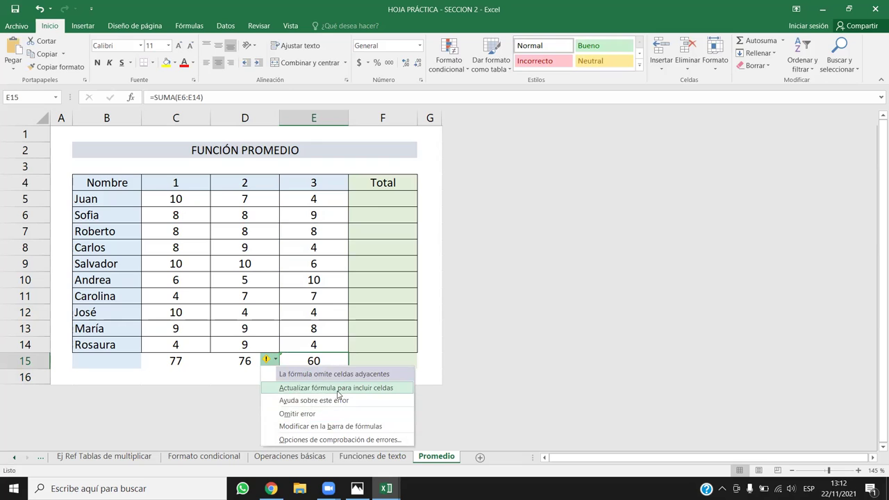
click(338, 393)
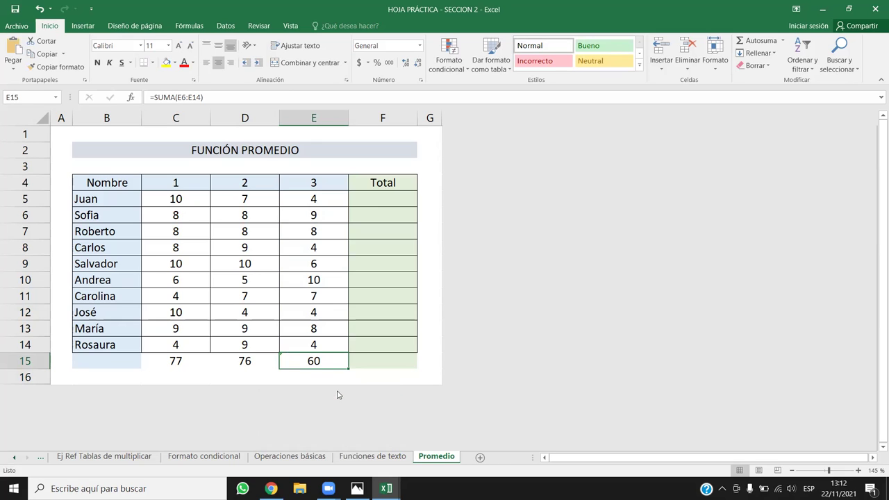
double_click(314, 361)
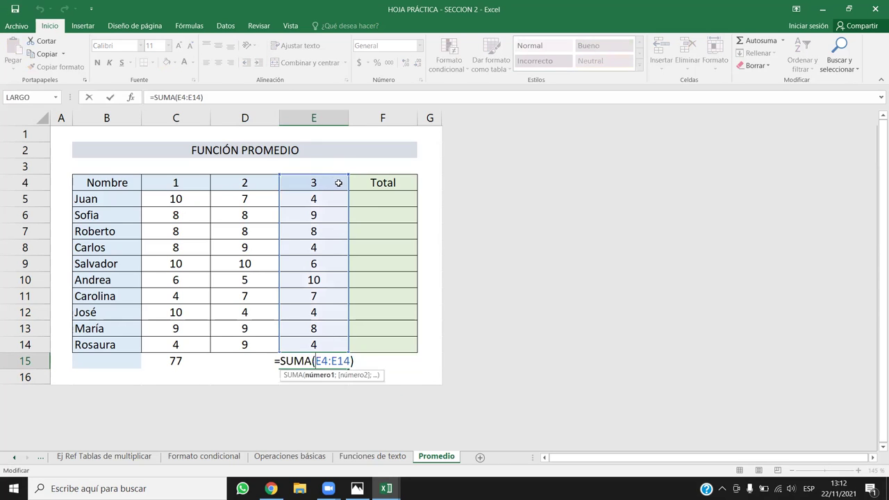
click(329, 184)
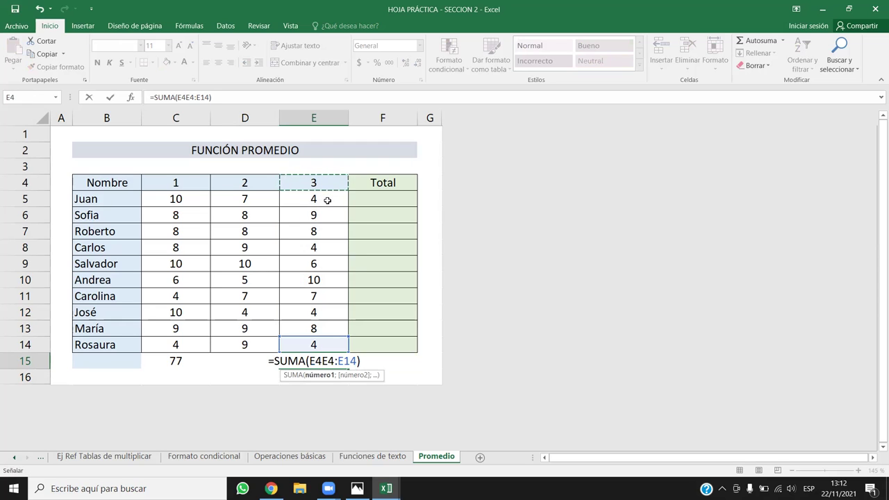
key(Escape)
Keep the E15 total limited to E6:E14 and review its formula.
click(318, 182)
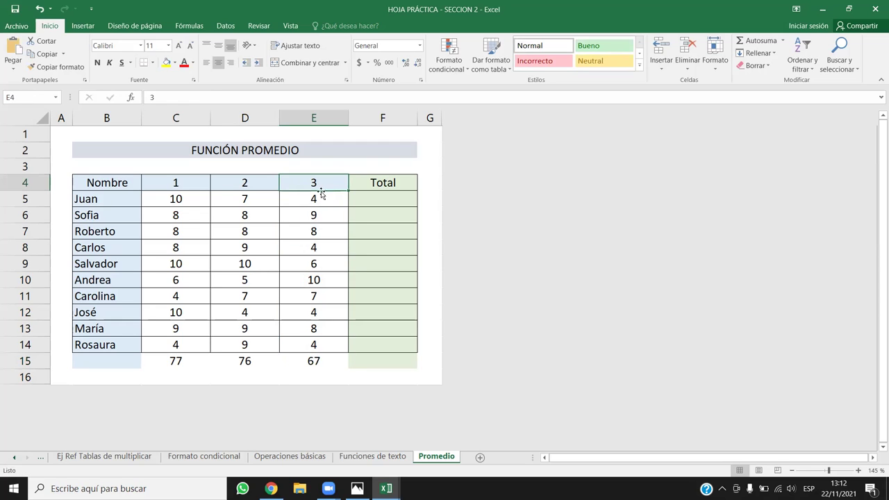
click(351, 299)
click(352, 280)
key(ctrl+Up)
key(Left)
click(337, 363)
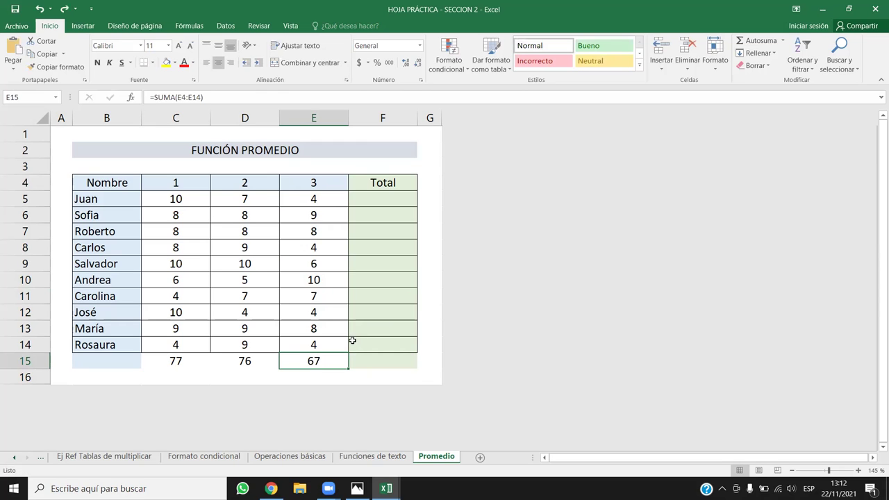
key(ctrl+y)
double_click(331, 361)
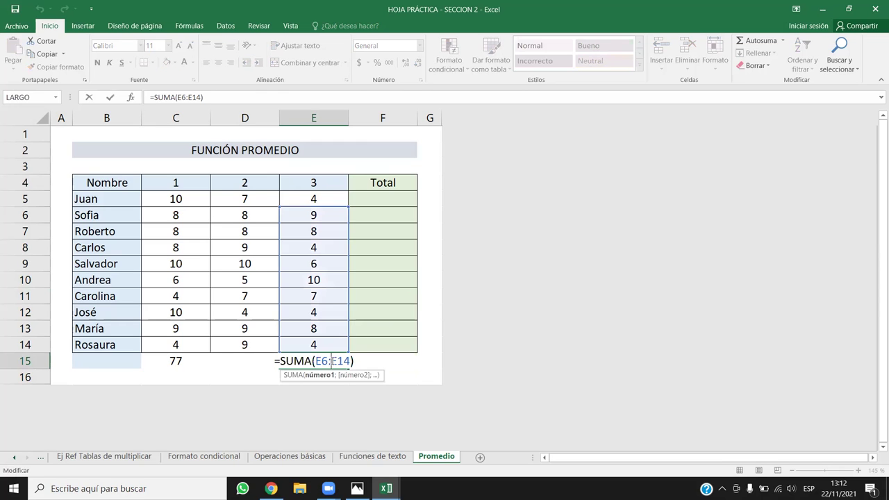
key(Escape)
click(314, 185)
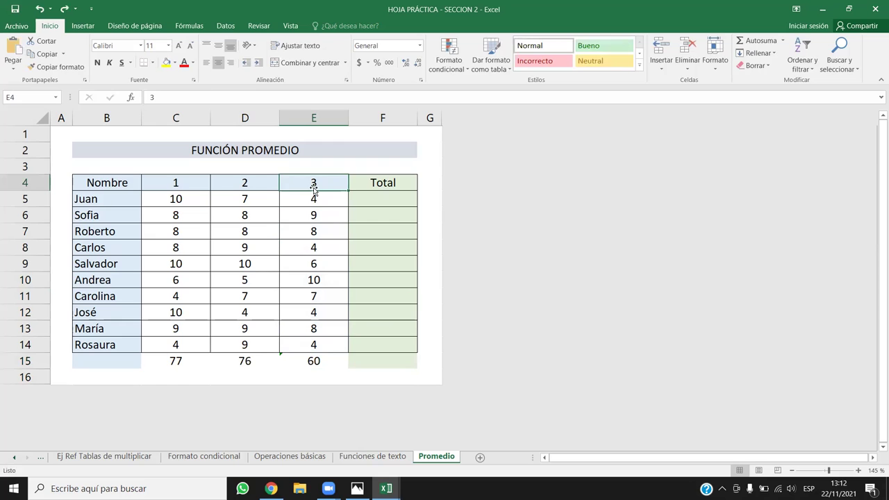
Rename header cell E4 to 'mes 3'.
text(mes 3})
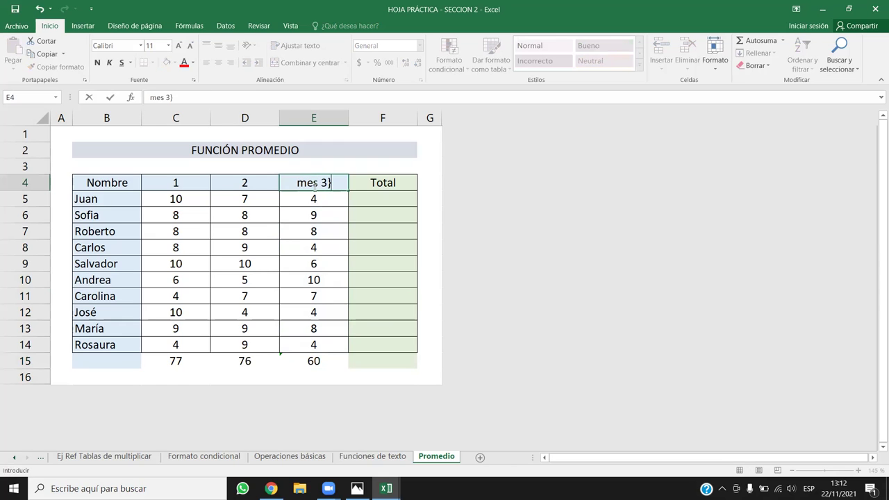
key(BackSpace)
key(Return)
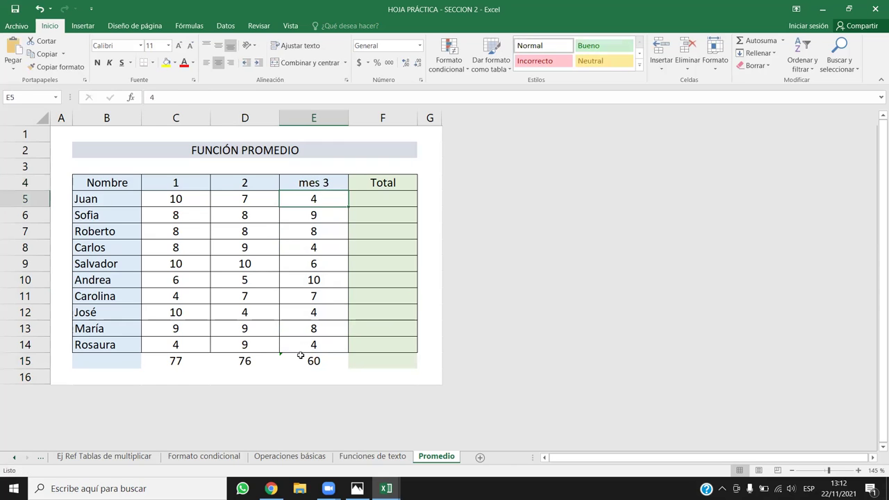
Update the E15 total via its error options to cover E5:E14, showing 64.
click(293, 359)
click(274, 359)
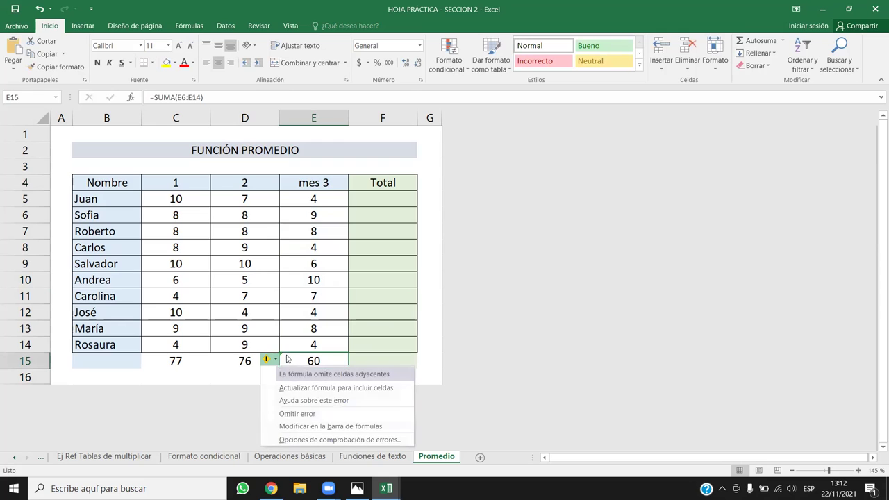
click(305, 393)
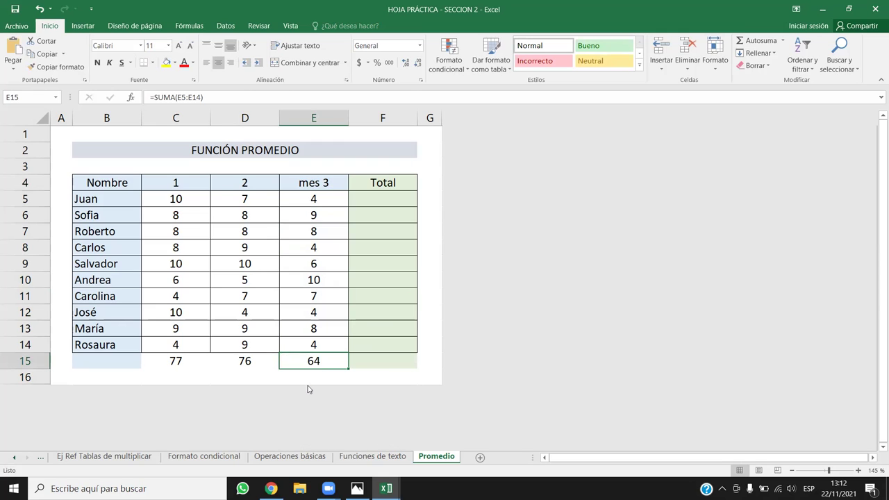
click(324, 345)
drag(313, 344, 313, 198)
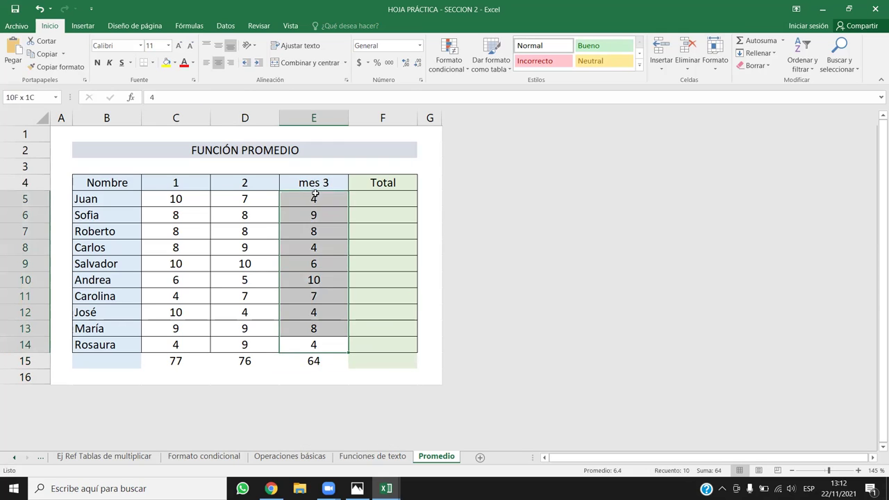
double_click(314, 359)
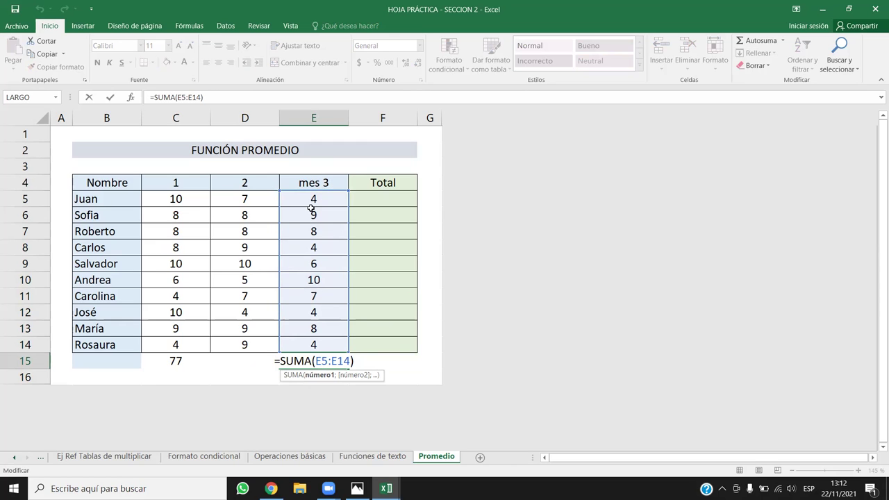
key(Return)
drag(111, 201, 379, 199)
click(345, 250)
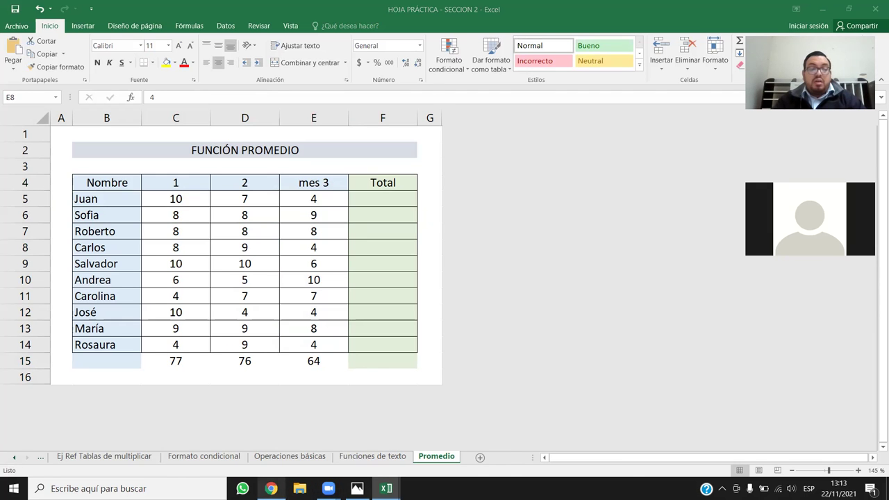
click(270, 488)
scroll(517, 324, down, 3)
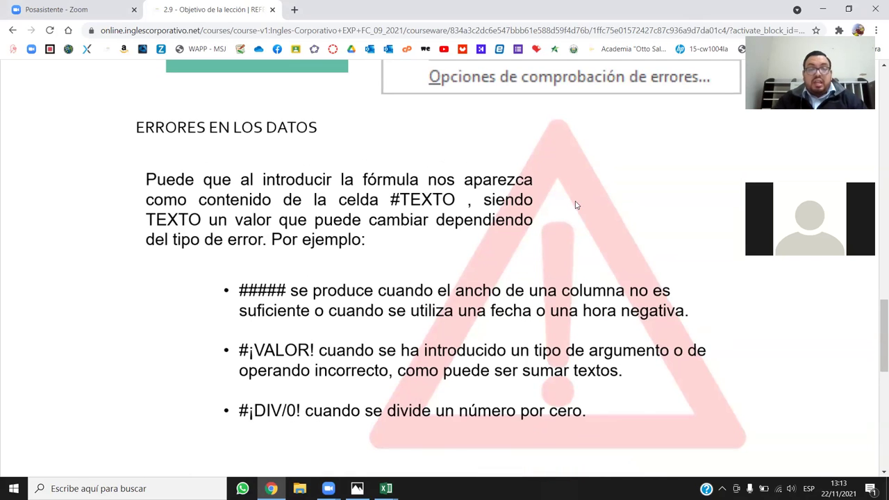
scroll(573, 215, down, 5)
scroll(574, 215, up, 4)
scroll(739, 107, up, 3)
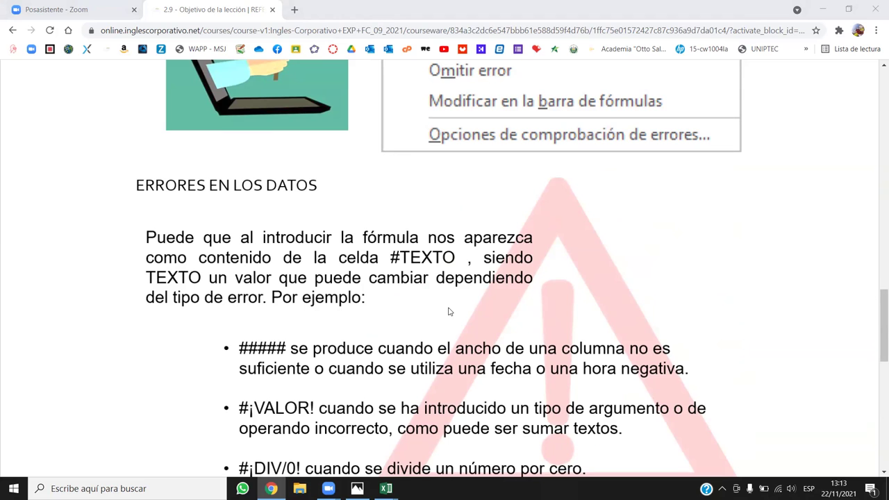
scroll(402, 410, down, 3)
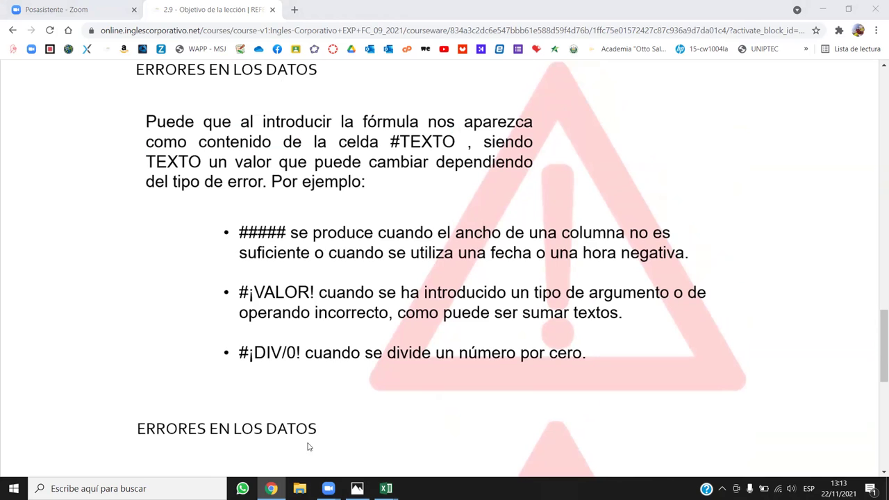
mouse_move(386, 488)
click(429, 434)
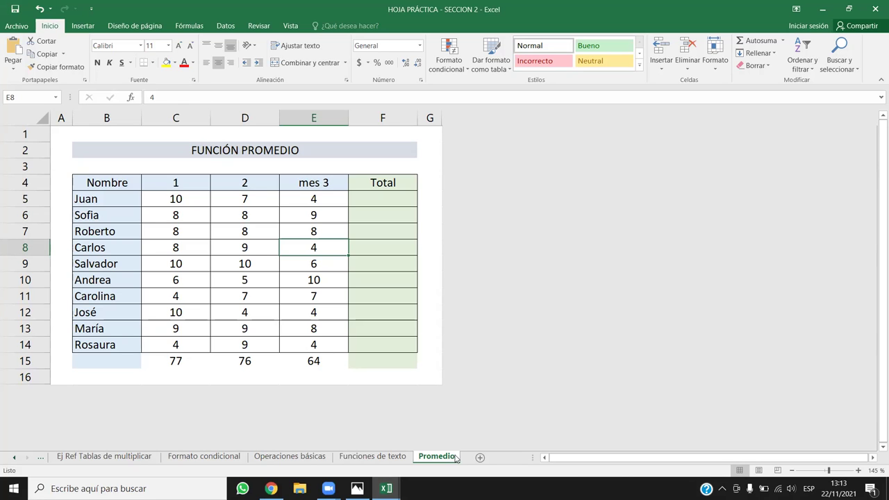
click(479, 457)
click(184, 193)
key(Up)
key(Up)
key(Up)
key(Up)
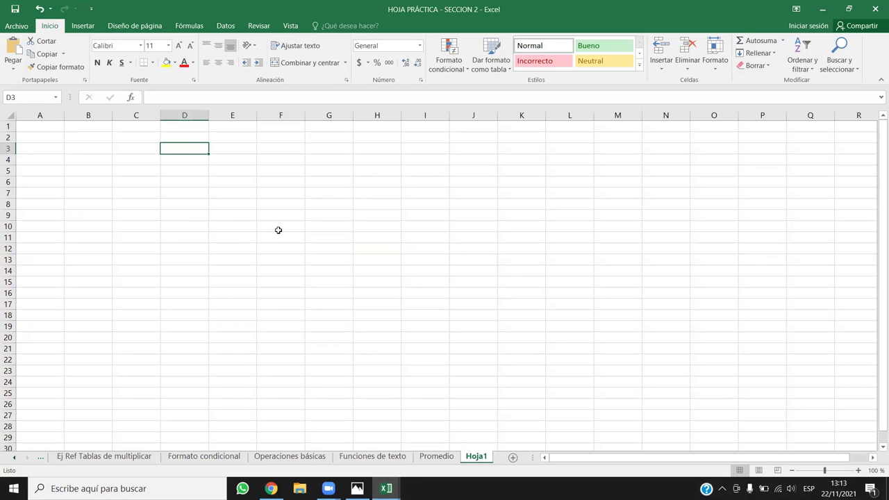
drag(208, 115, 178, 115)
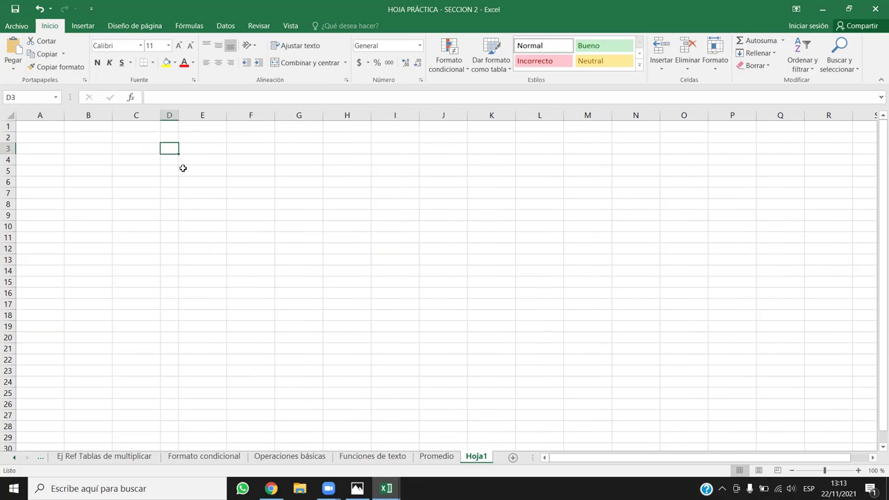
text(1862166114463)
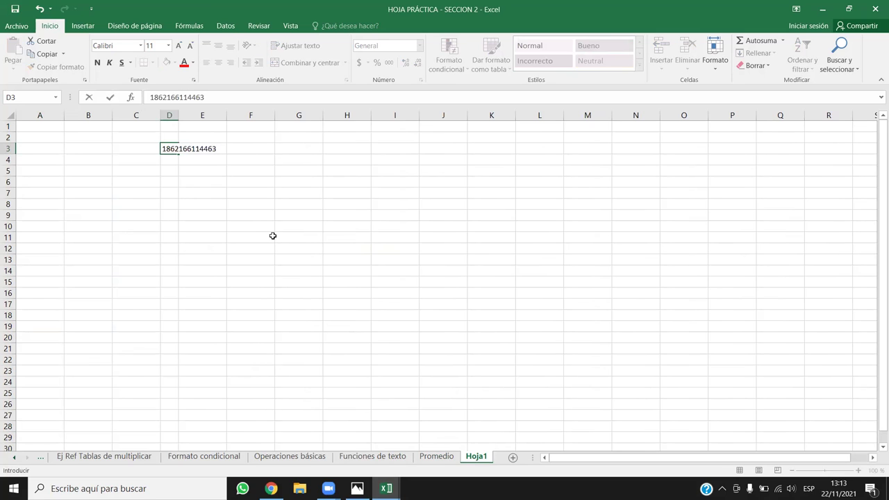
key(Return)
click(171, 148)
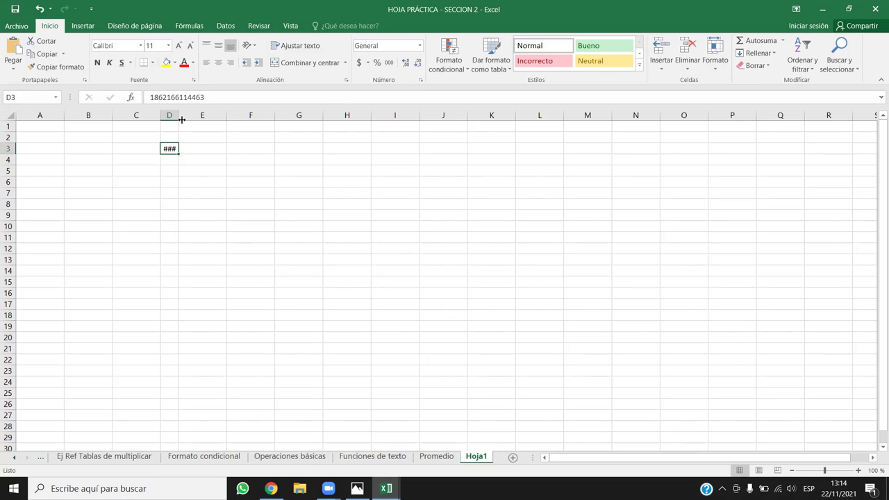
Widen column D and apply the Número format to D3.
drag(179, 117, 258, 116)
click(310, 204)
click(242, 148)
click(420, 46)
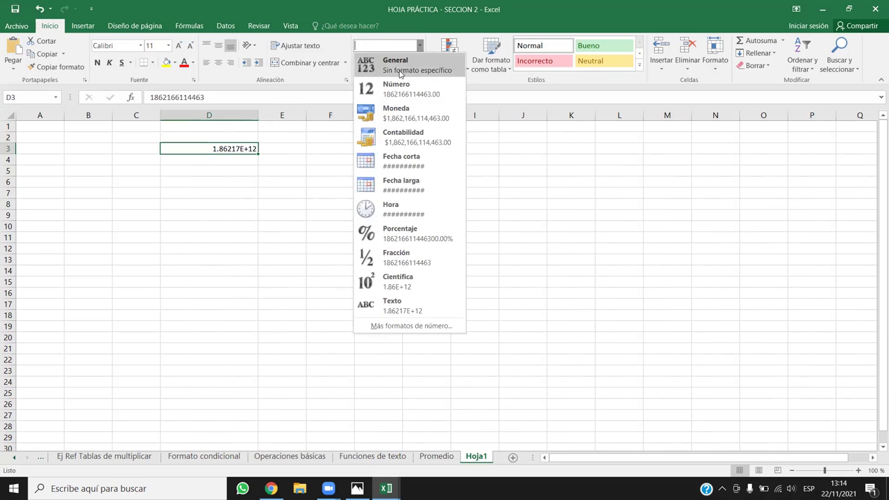
click(390, 92)
Remove both decimal places from D3's number.
click(262, 182)
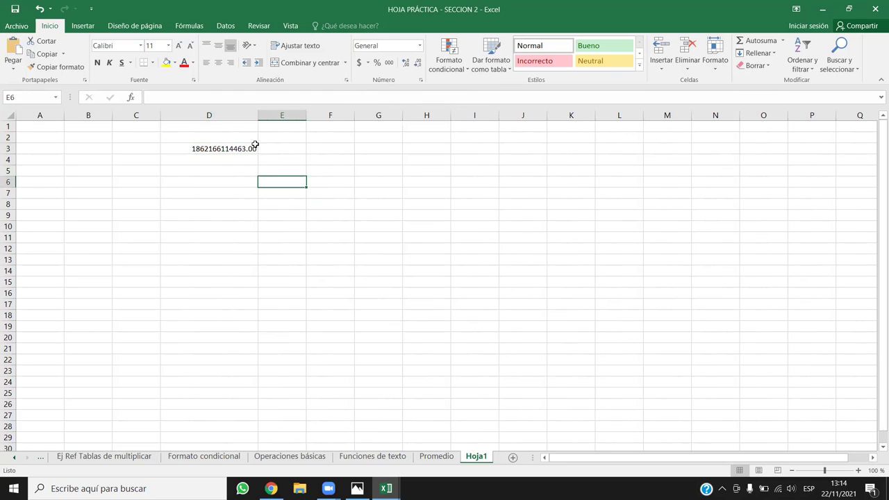
click(245, 147)
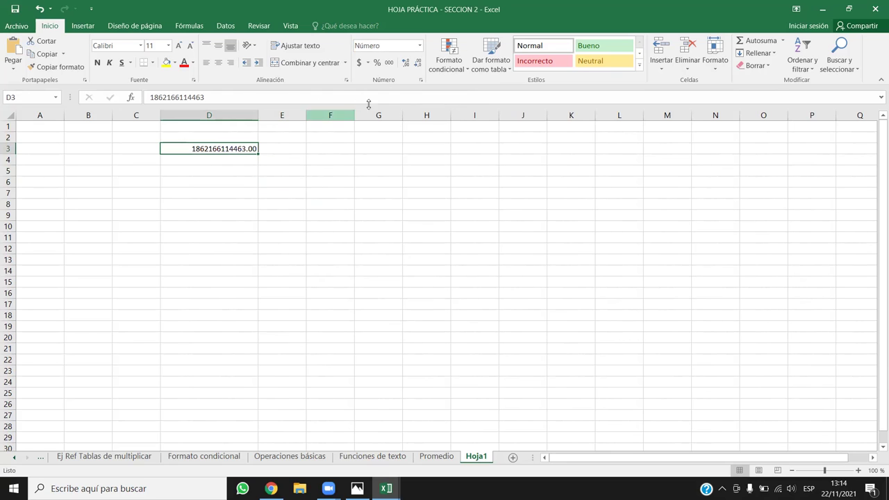
click(416, 64)
click(417, 64)
click(379, 159)
click(215, 147)
drag(258, 115, 216, 118)
click(183, 157)
click(180, 146)
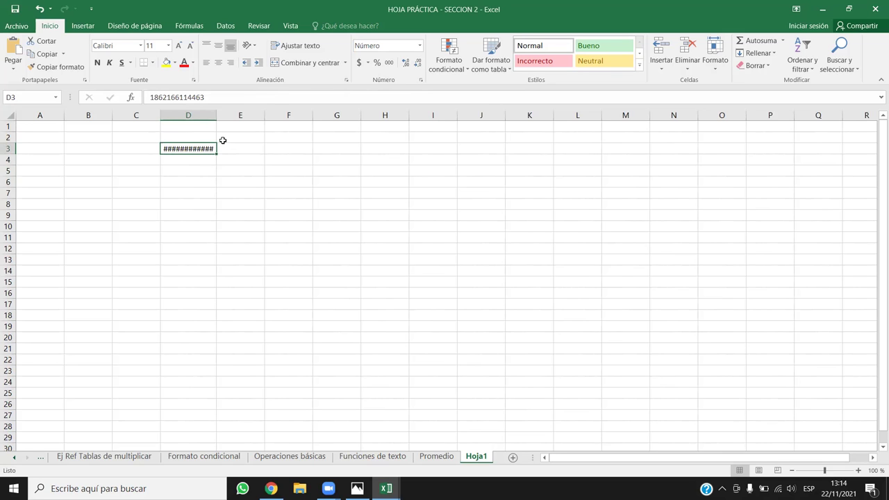
drag(217, 114, 369, 118)
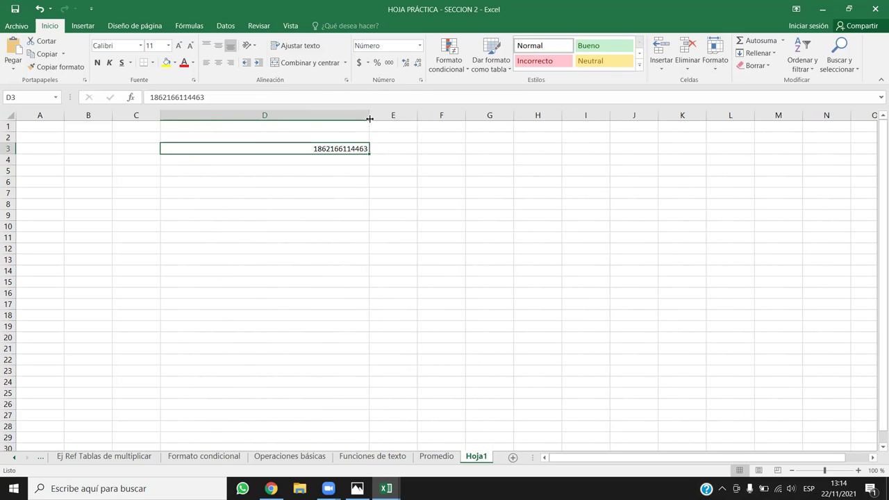
click(377, 202)
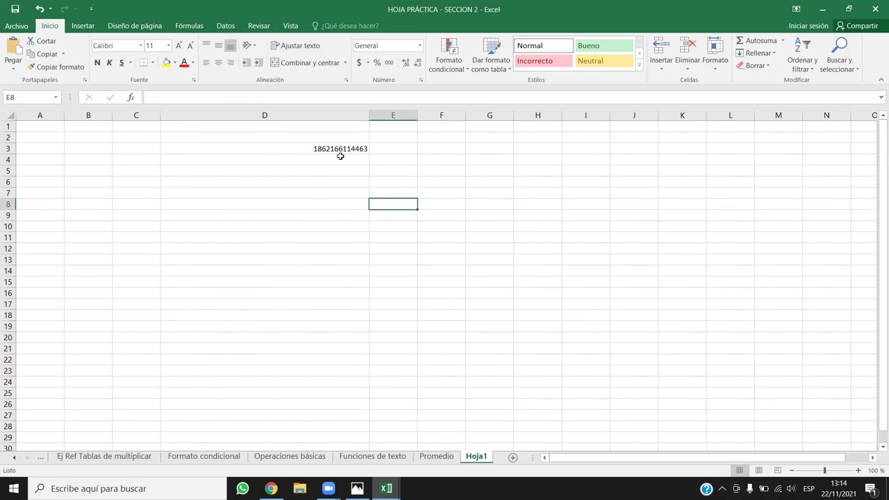
click(277, 152)
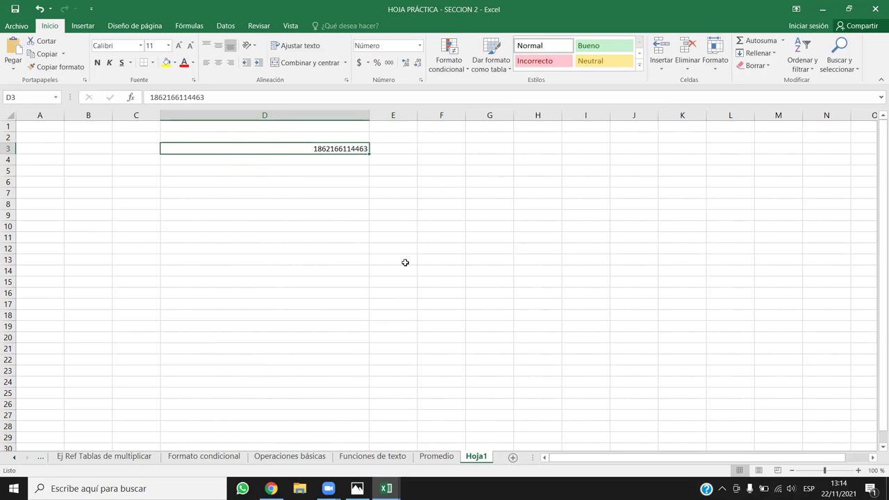
key(alt+Tab)
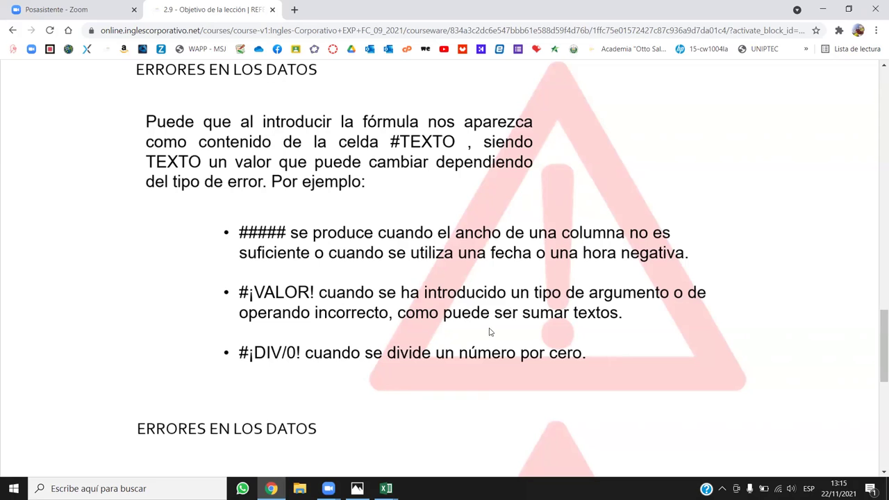
Back in Excel's Hoja1, enter 2 in F7, 2 in G7 and the letter a in H7.
mouse_move(386, 488)
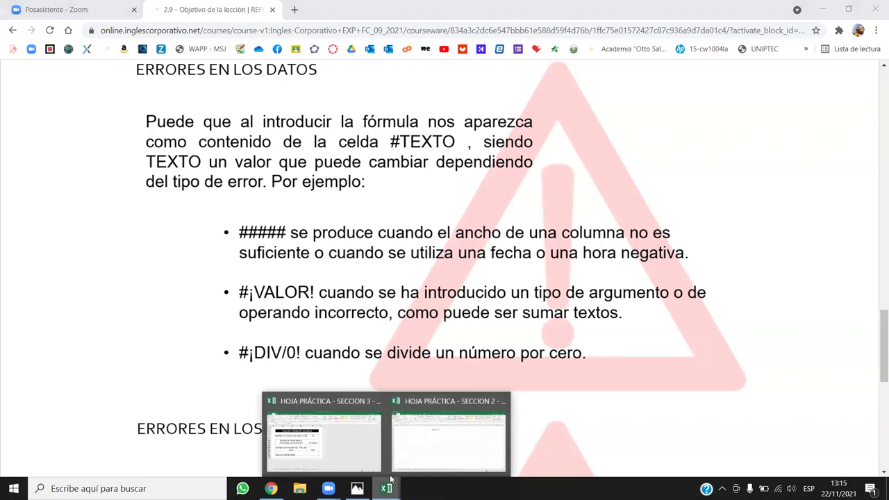
click(424, 434)
click(405, 263)
click(331, 196)
key(Right)
key(Right)
text(2)
key(Right)
text(2)
key(Right)
text(a)
key(Return)
Enter a SUMA formula in I7 adding F7:H7.
click(590, 193)
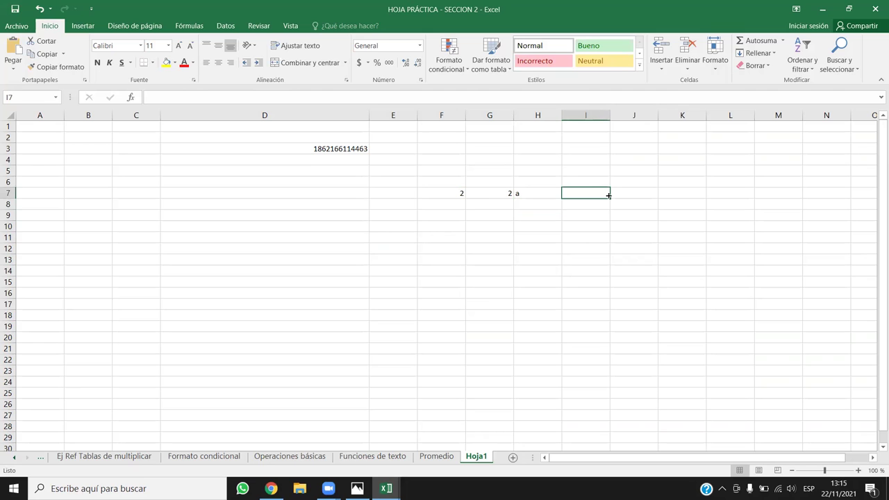
text(=SUM)
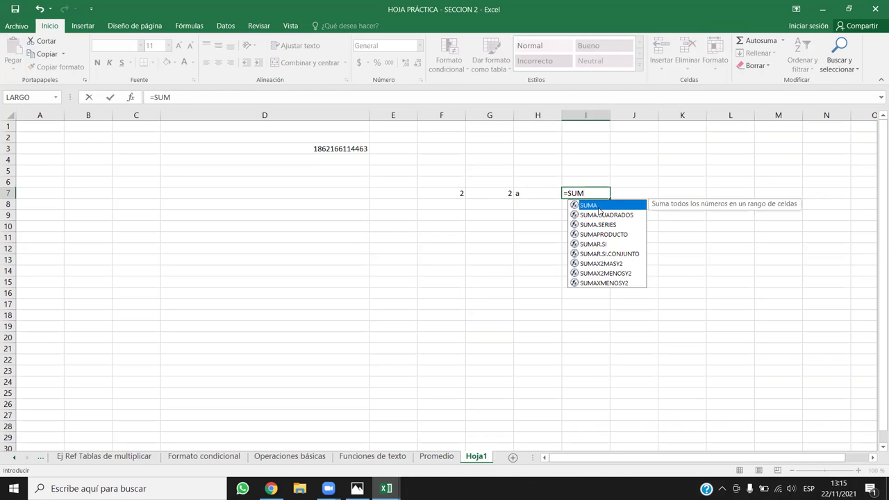
key(Tab)
drag(460, 193, 525, 192)
key(Return)
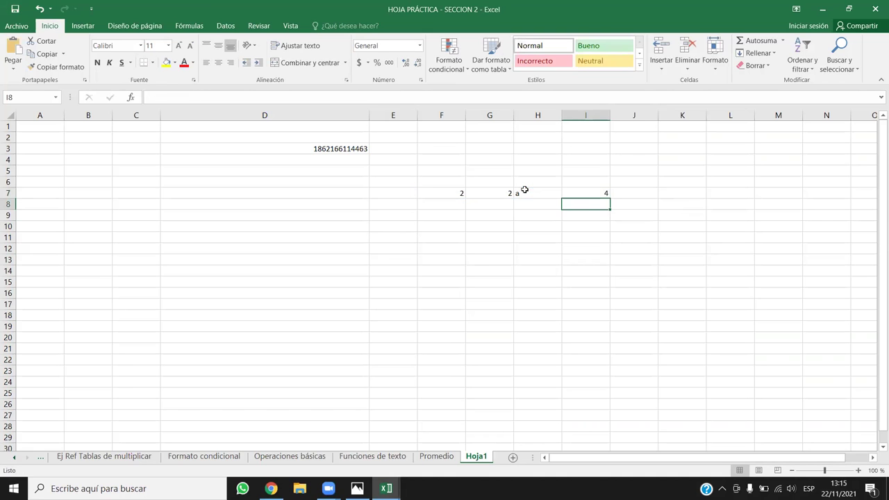
double_click(594, 193)
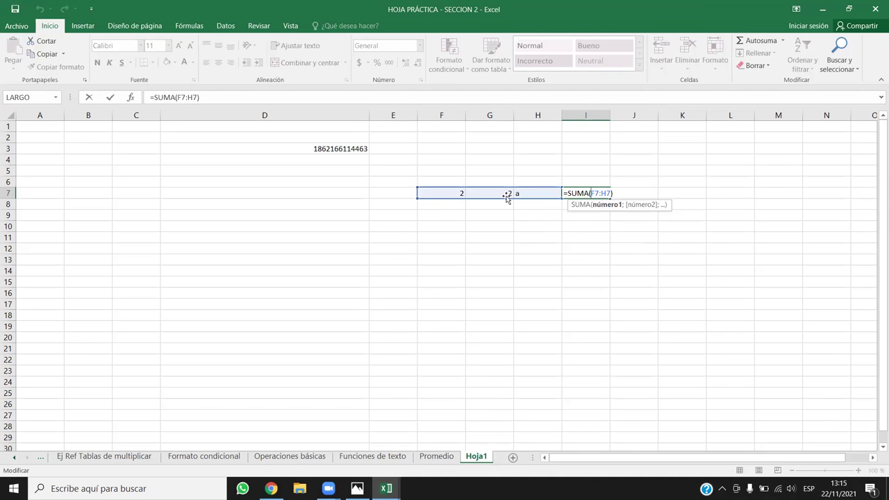
key(Return)
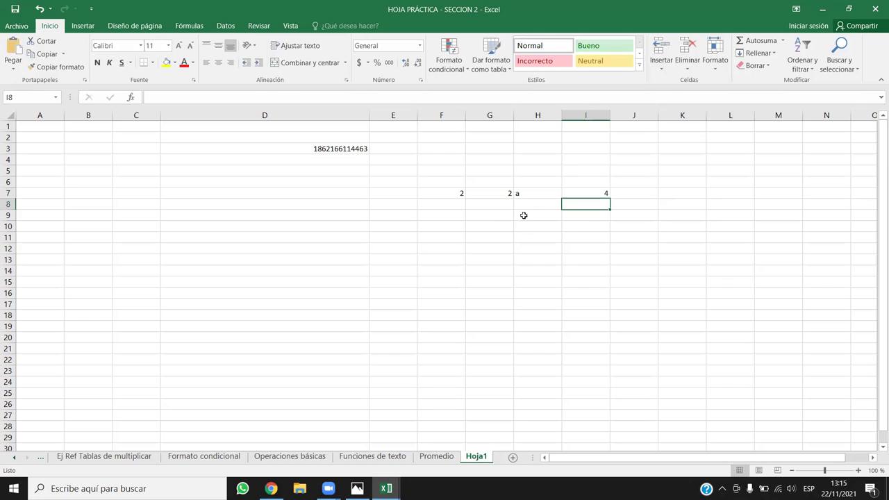
Narrow the I7 sum's range to G7:H7.
click(532, 193)
click(501, 195)
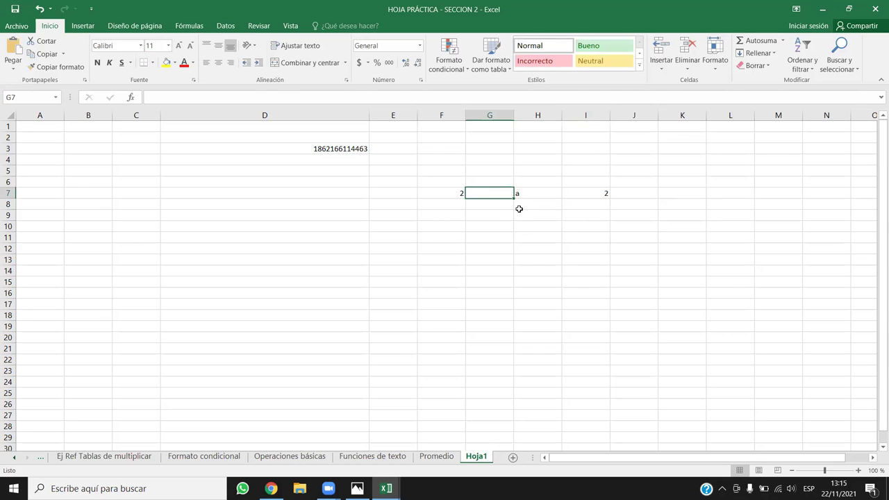
drag(519, 209, 491, 192)
click(492, 193)
click(588, 192)
double_click(589, 192)
drag(417, 199, 472, 202)
key(Return)
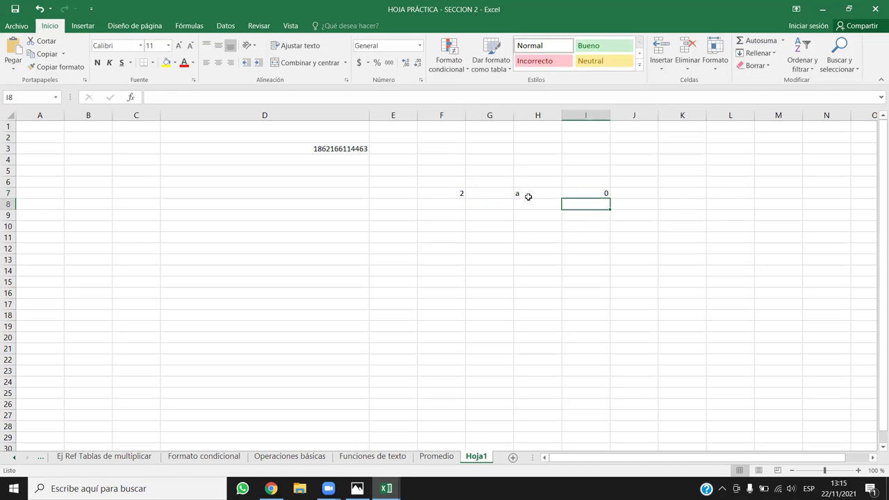
Enter 5 in G7 and the text kljghkj in H7 to test the sum.
click(595, 192)
double_click(597, 193)
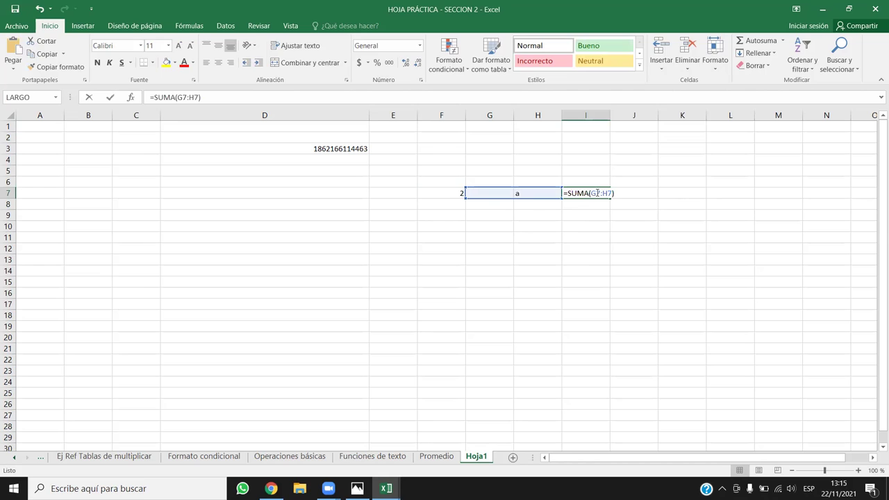
click(498, 193)
text(5)
key(Return)
click(547, 201)
click(547, 194)
text(kljghkj)
key(Return)
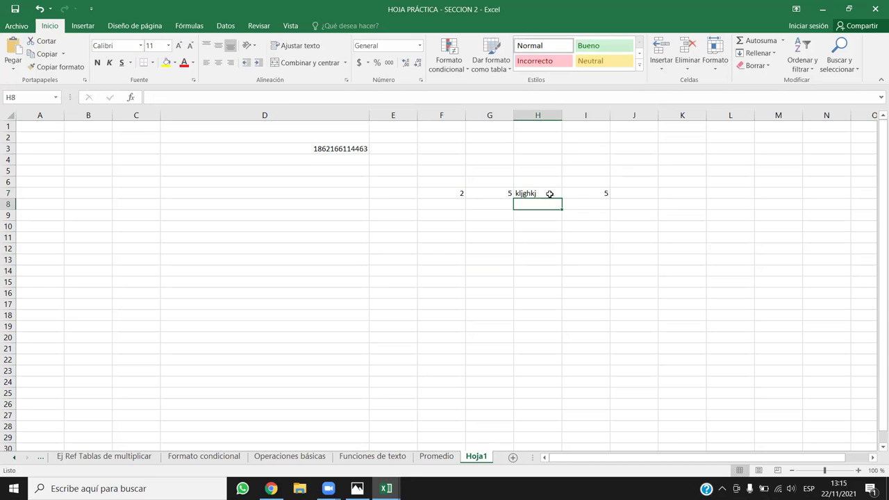
Clear the practice cells F5:J12 on Hoja1.
double_click(565, 193)
click(577, 230)
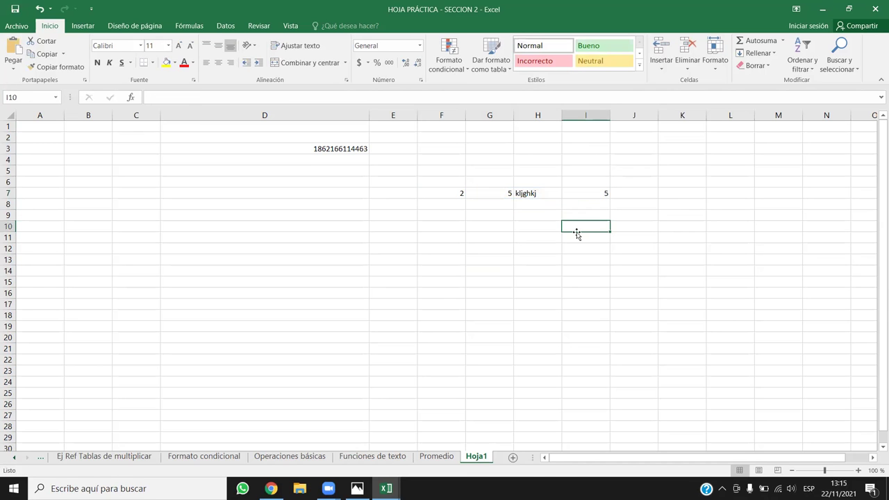
drag(449, 171, 626, 249)
key(Delete)
drag(489, 243, 541, 303)
click(486, 216)
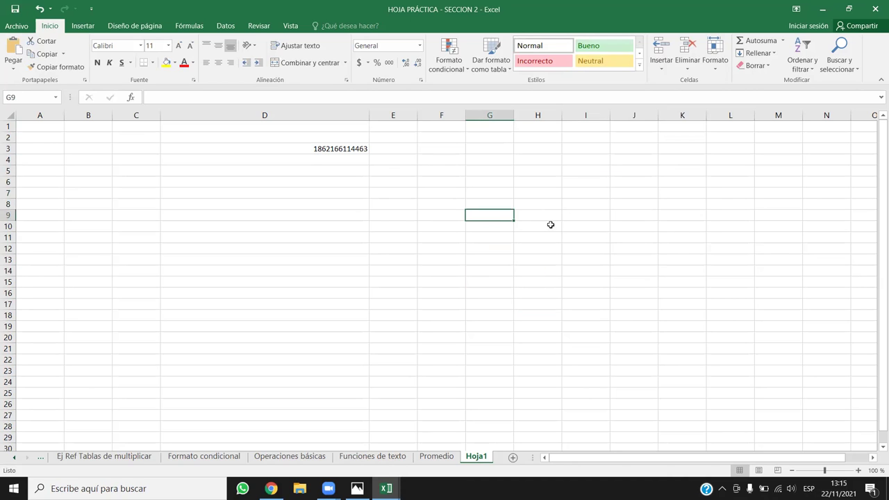
Check the Promedio and Funciones de texto sheets, return to Hoja1, then bring up the course page.
click(420, 459)
click(409, 460)
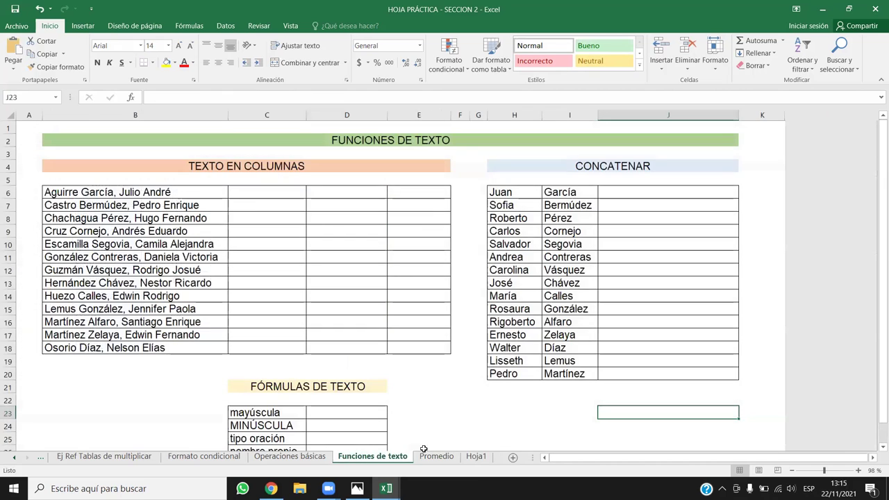
click(476, 456)
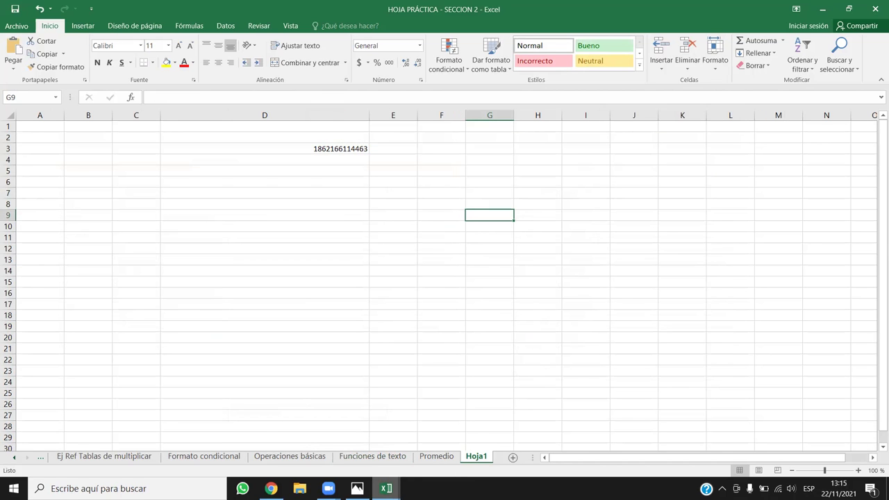
click(271, 488)
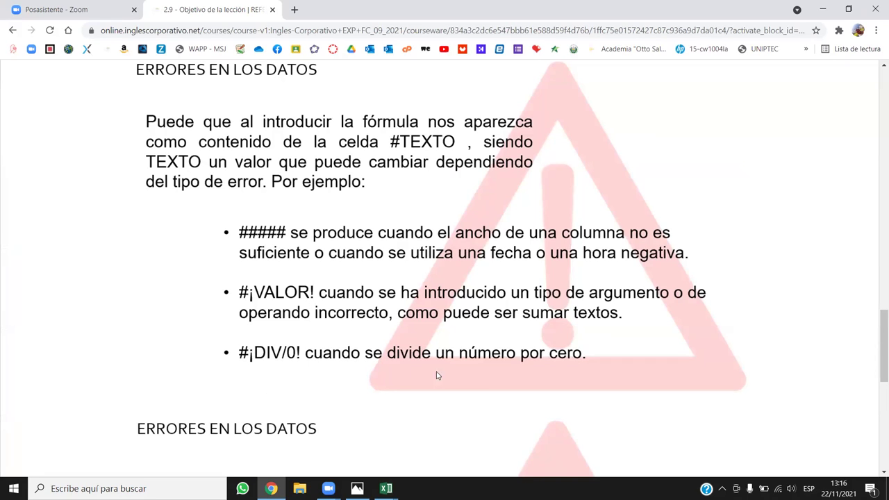
Back in the SECCION 2 workbook, enter 25 in G6 and 5 in H6.
mouse_move(386, 488)
click(426, 458)
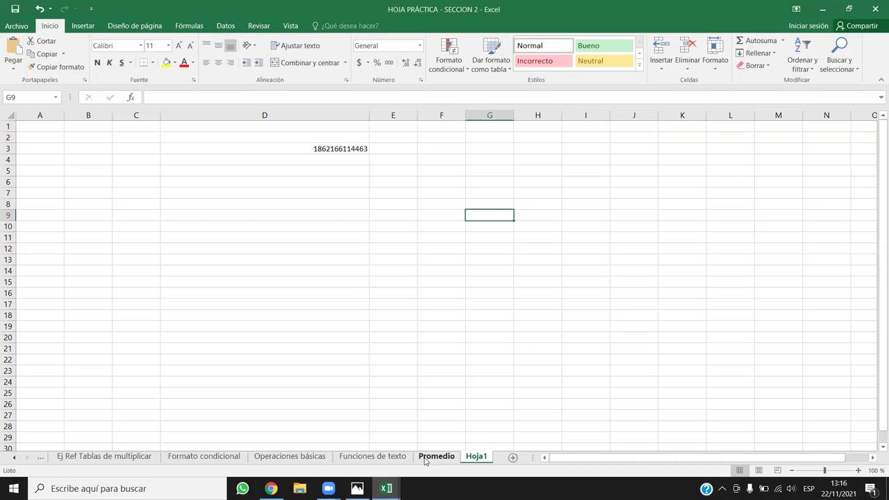
click(516, 197)
click(595, 181)
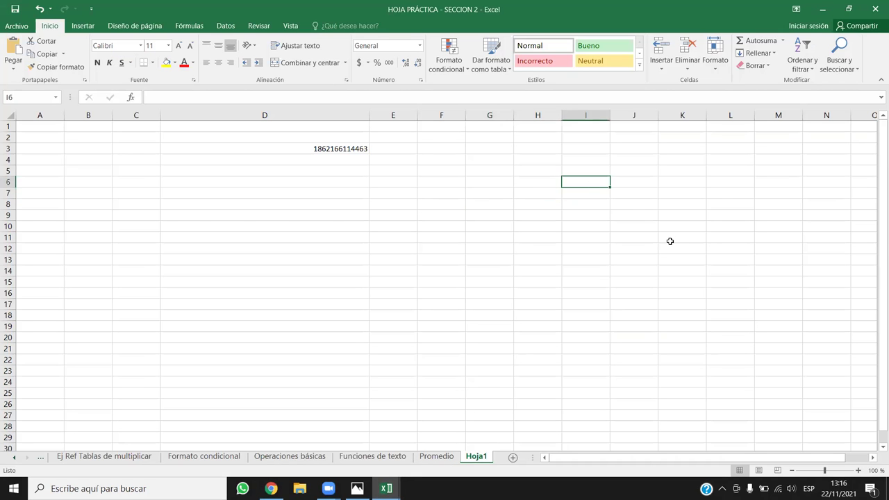
key(Left)
key(Left)
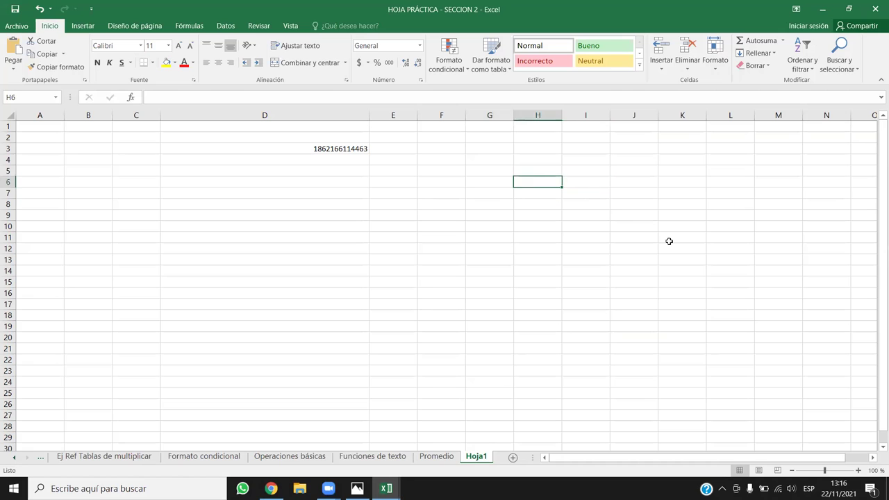
text(25)
key(Right)
text(5)
key(Right)
key(Right)
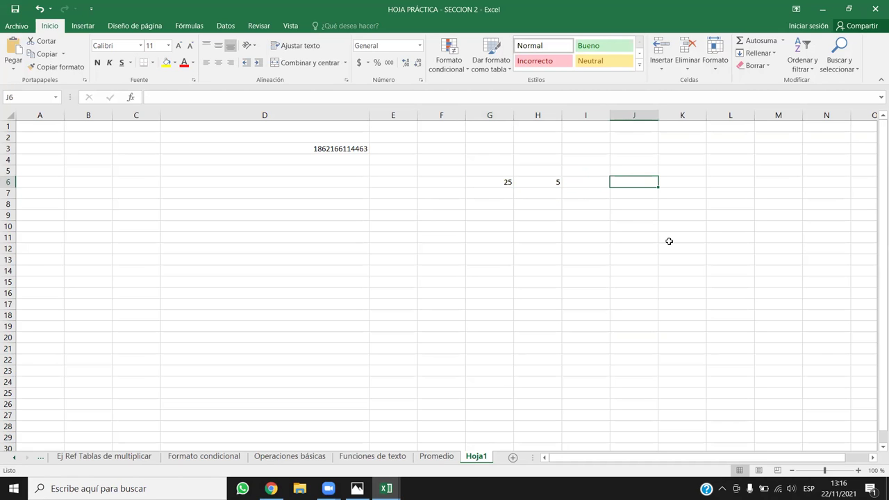
Enter the division formula =G6/H6 in J6.
text(=)
key(Left)
key(Left)
key(Left)
text(/)
key(Left)
key(Left)
key(Return)
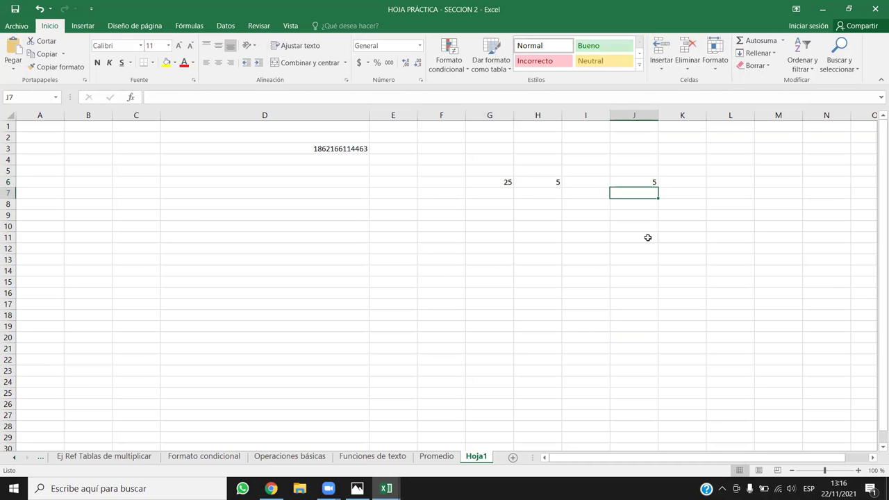
Try 0 as the divisor in H6, undo it, then leave H6 empty.
click(549, 184)
text(0)
key(Return)
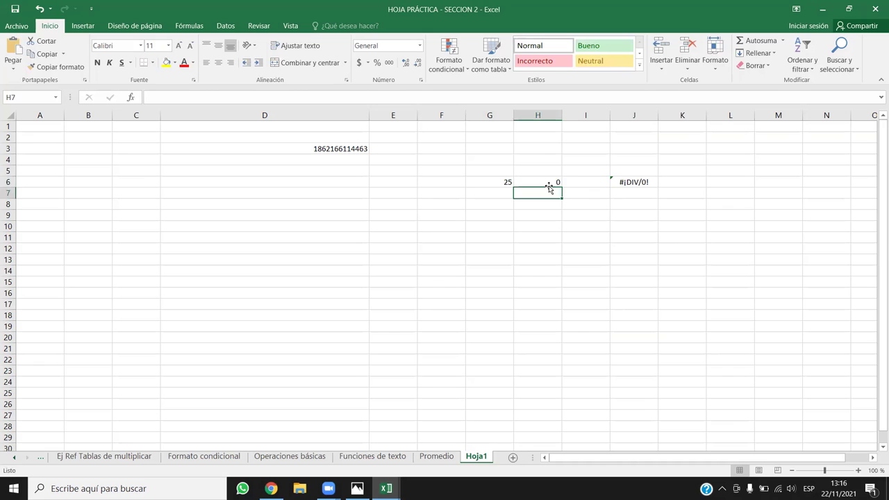
click(620, 181)
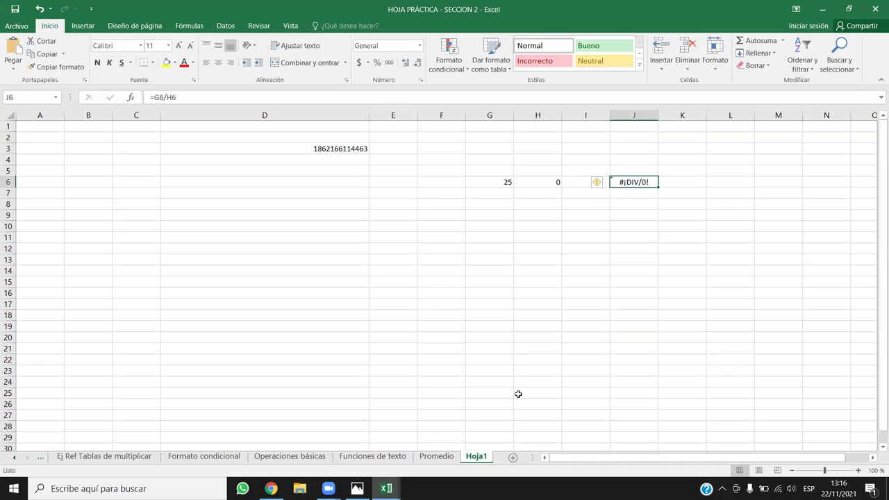
click(556, 181)
key(ctrl+z)
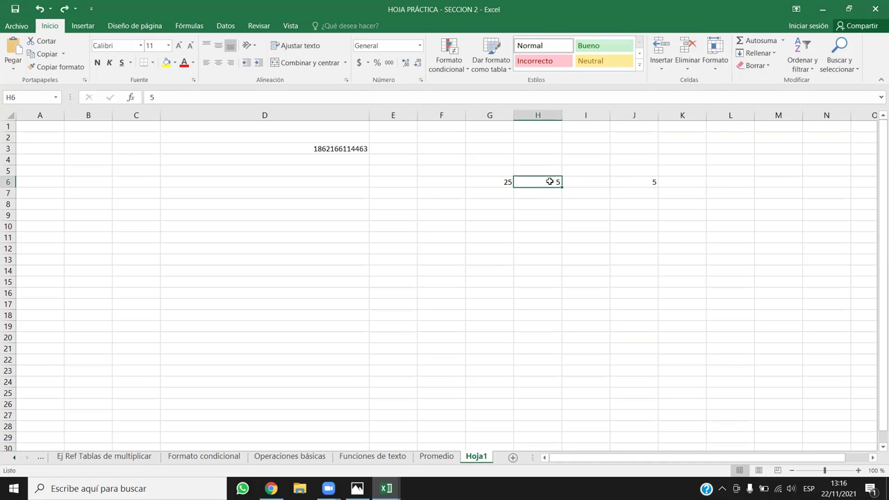
key(BackSpace)
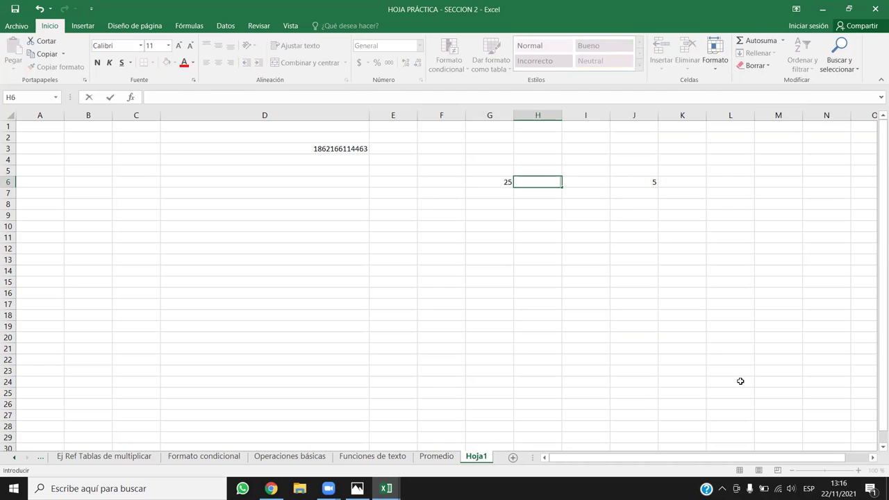
key(ctrl+Return)
Inspect J6's #¡DIV/0! error and the references of its =G6/H6 formula.
click(676, 182)
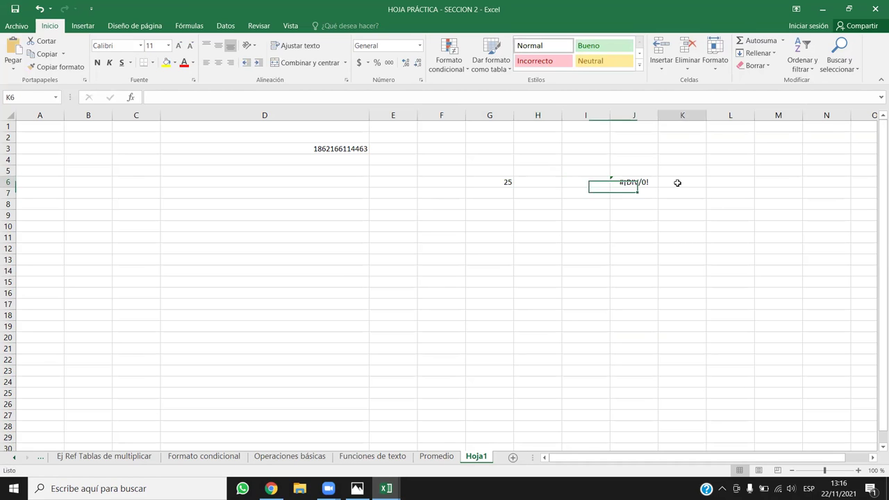
click(642, 186)
click(623, 254)
click(643, 182)
click(540, 180)
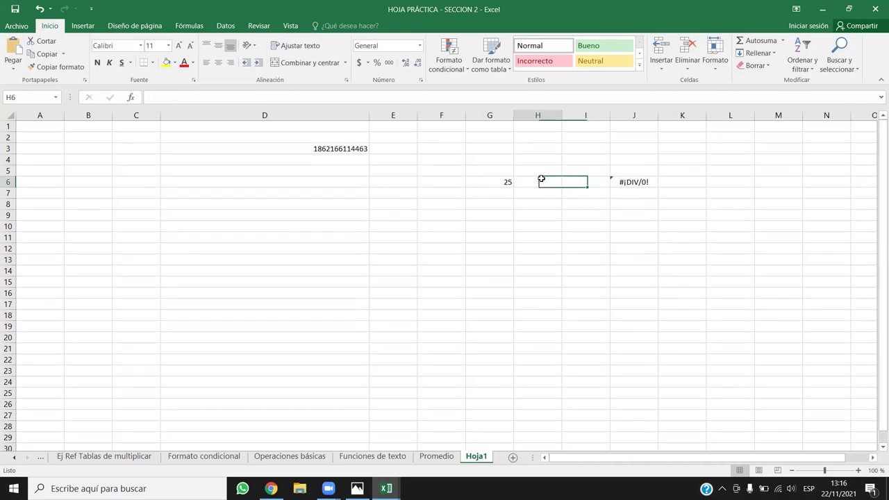
click(632, 180)
double_click(633, 181)
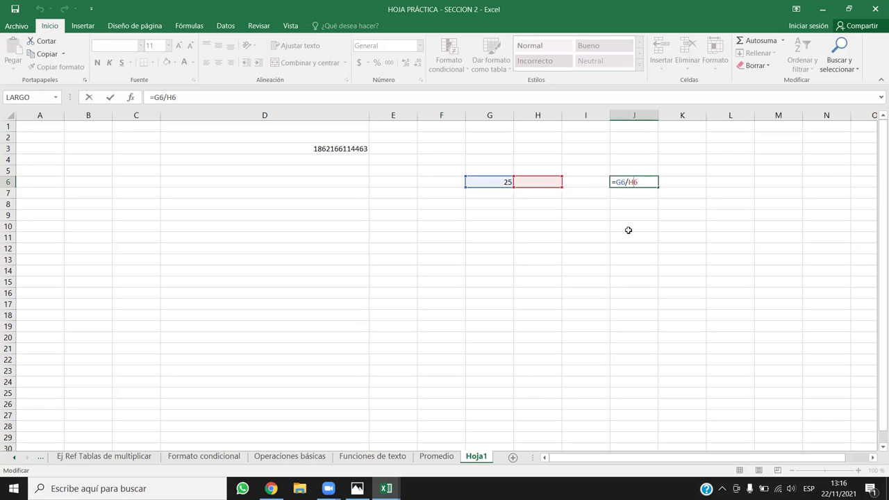
key(Return)
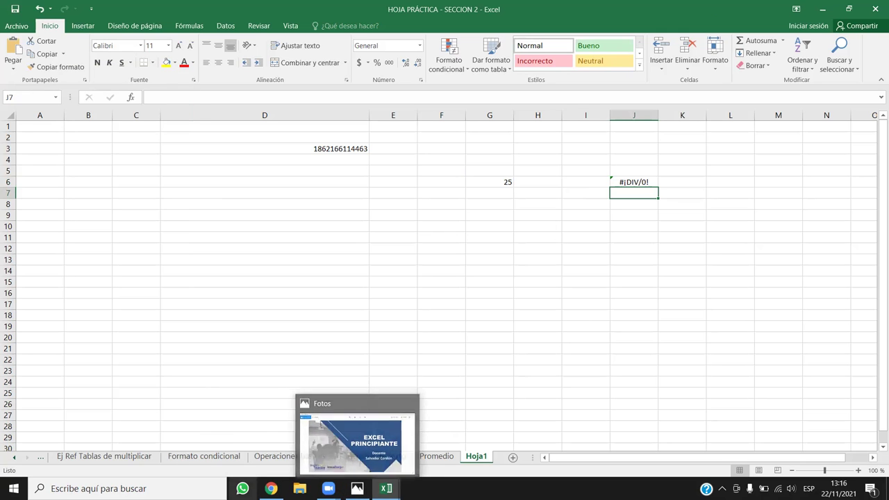
Scroll the lesson page to the #¿NOMBRE?, #N/A, #¡REF!, #¡NUM!, #¡NULO! list, then Alt+Tab toward Excel.
click(271, 488)
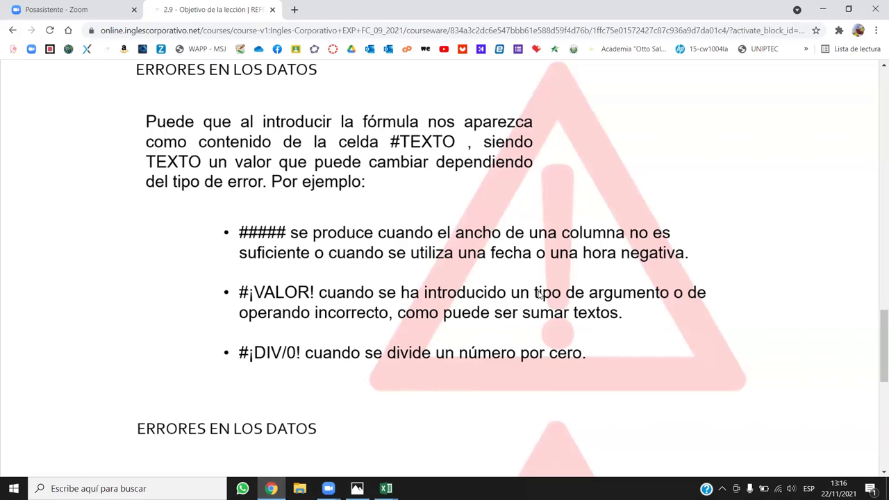
scroll(335, 228, down, 4)
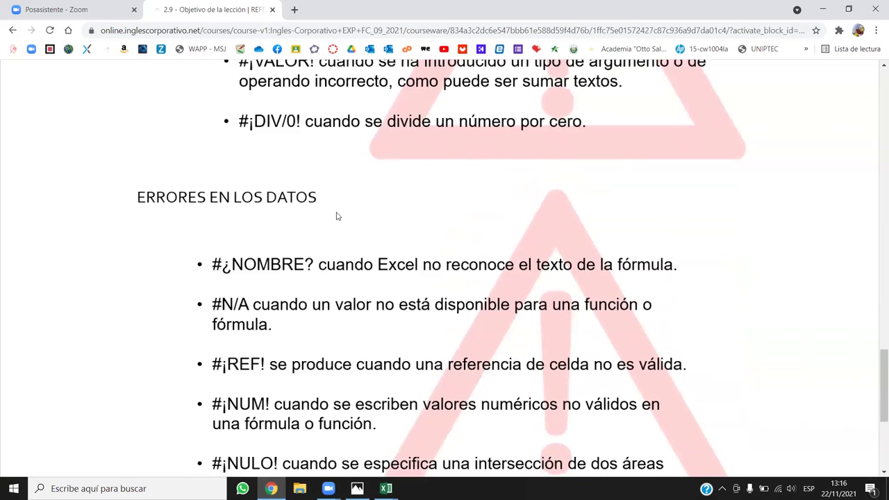
scroll(336, 220, up, 3)
scroll(430, 139, down, 2)
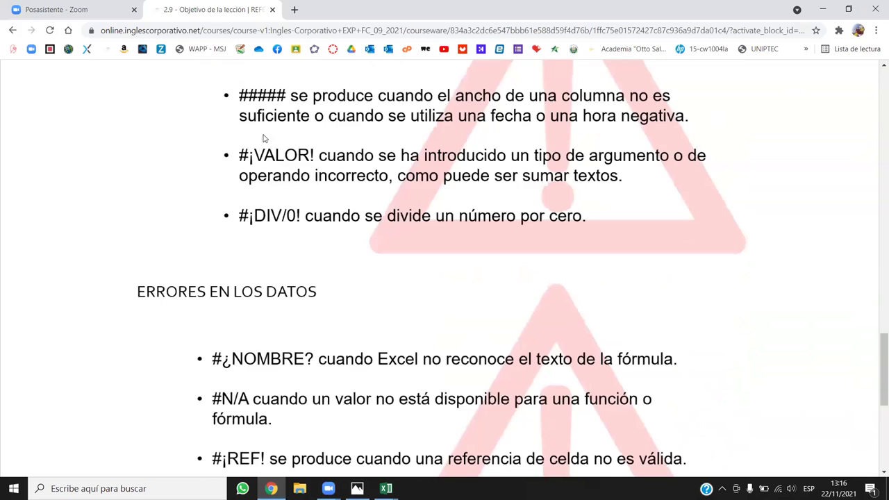
scroll(433, 297, down, 3)
scroll(433, 297, up, 1)
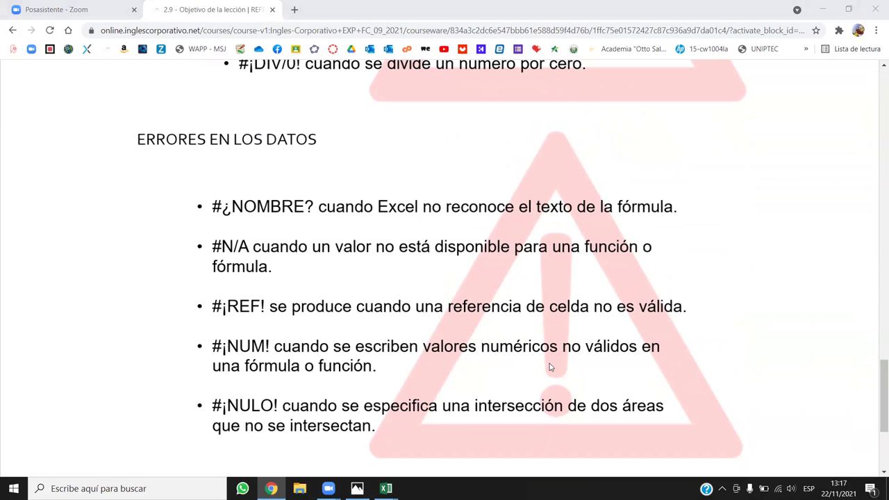
key(alt+Tab)
key(alt+Tab)
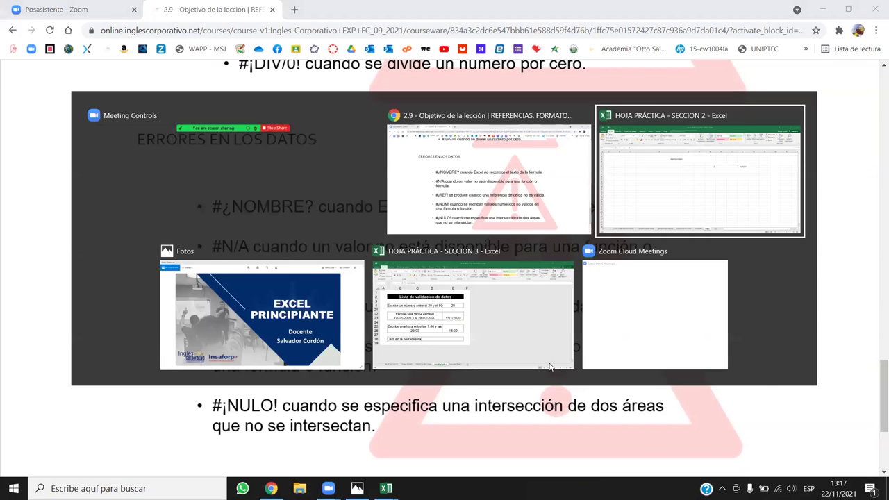
click(557, 234)
click(535, 215)
text(=)
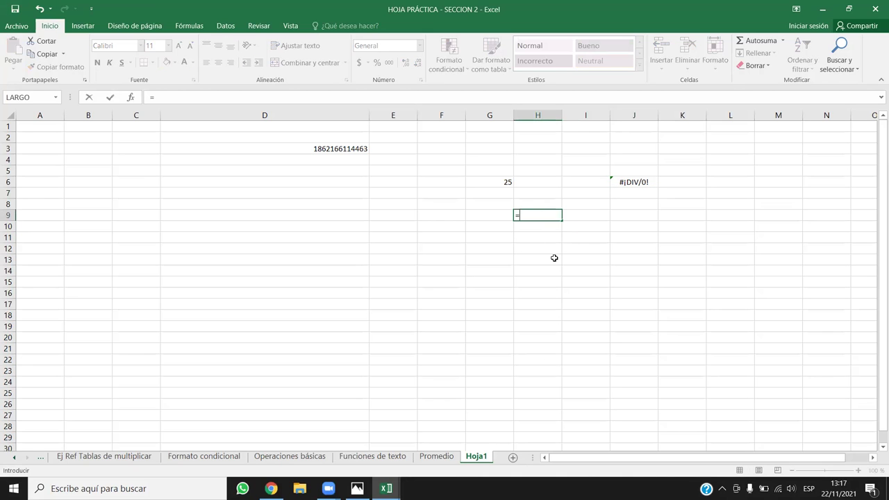
text(MA)
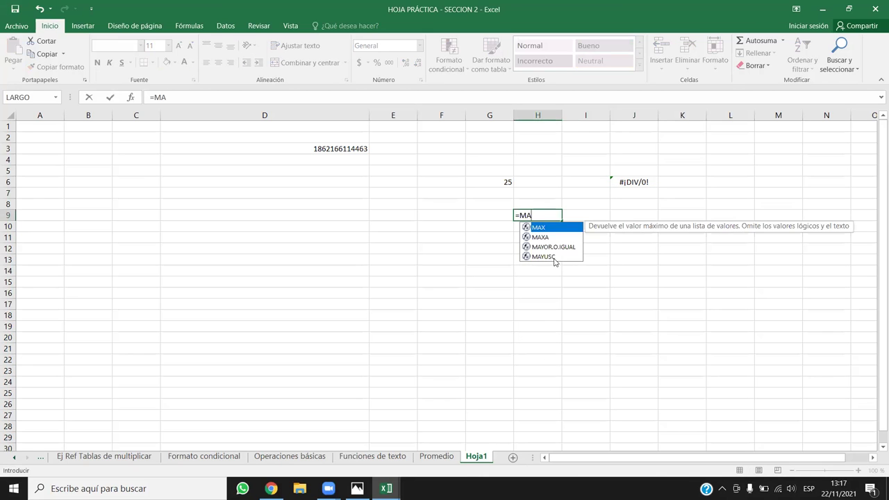
double_click(557, 256)
click(507, 182)
key(Return)
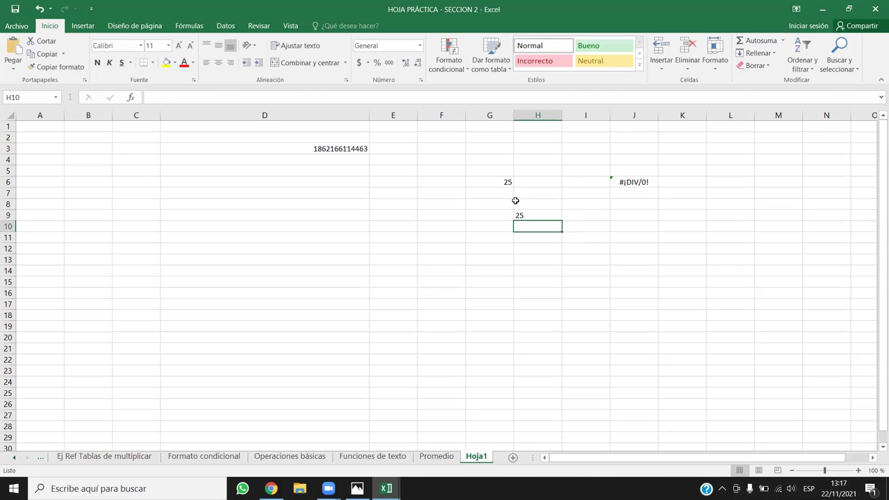
click(529, 217)
key(Delete)
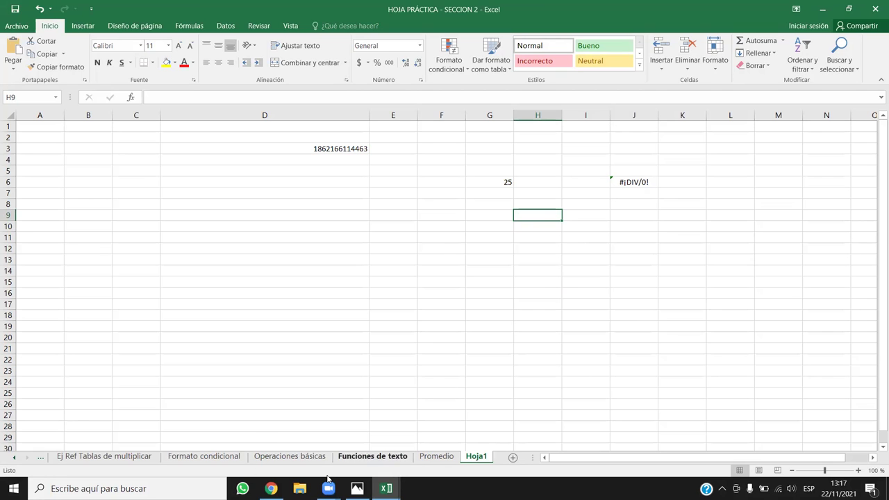
click(270, 488)
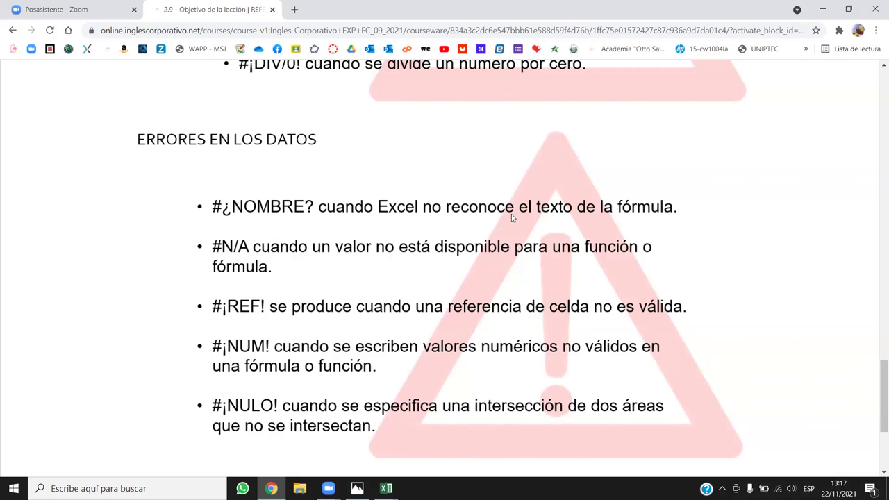
Enter =SUMA(HOLA) in H9, removing the stray trailing characters.
click(822, 9)
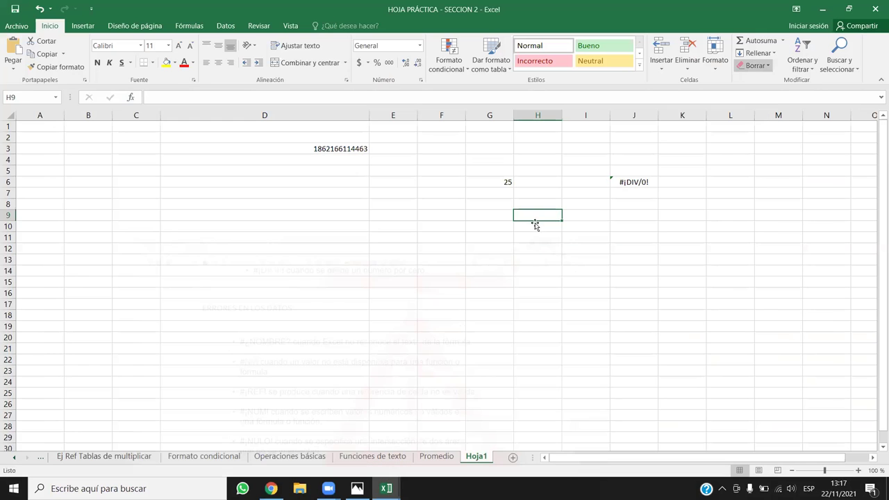
text(=)
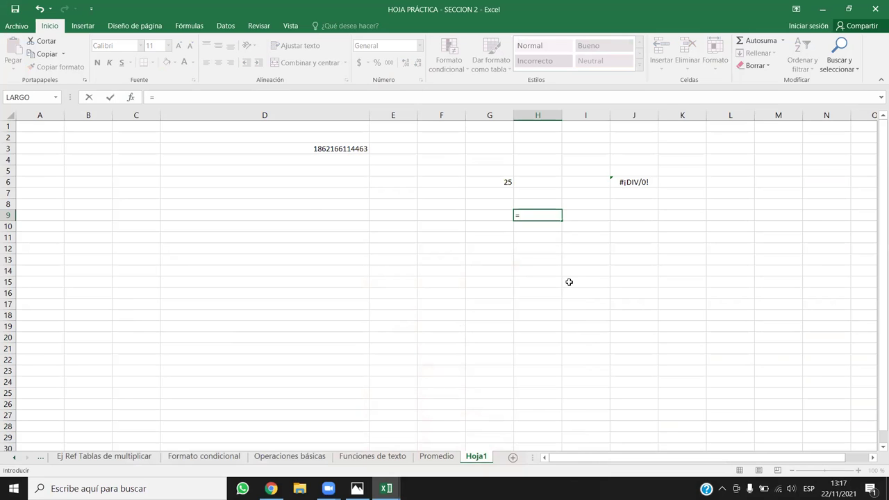
text(SUM)
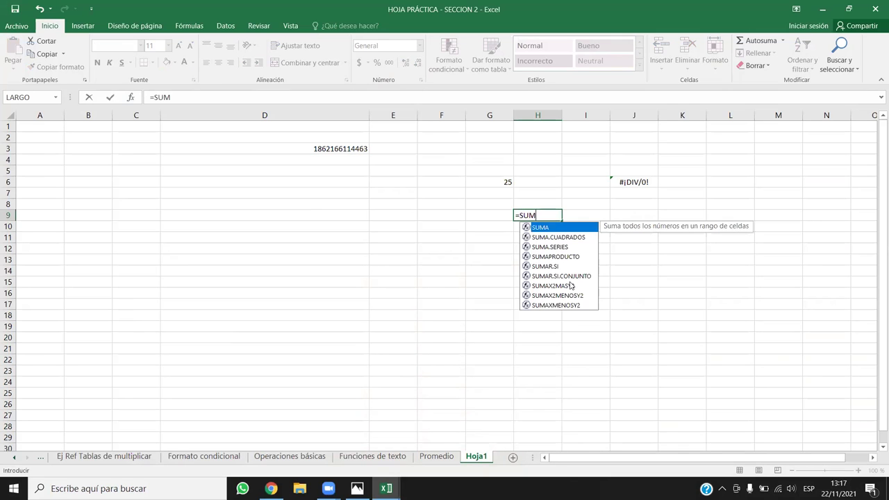
text(A(HOLA))
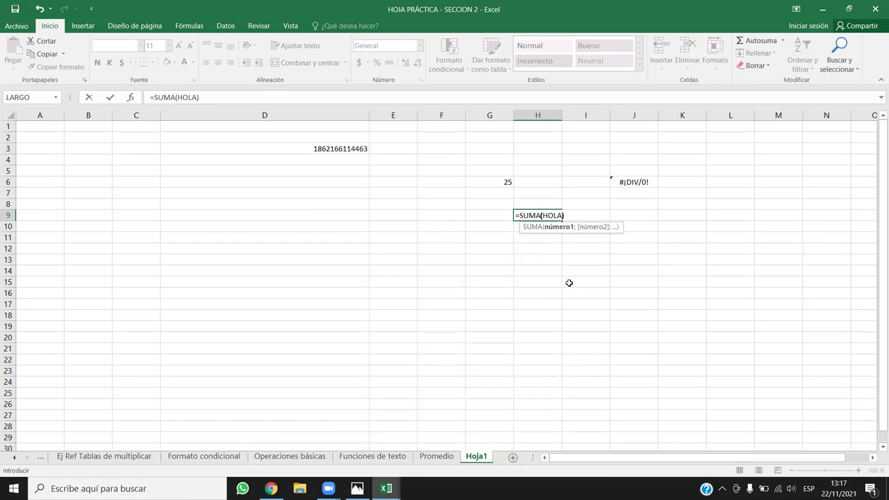
text(}}})
key(BackSpace)
key(BackSpace)
key(BackSpace)
key(Return)
Edit the H9 formula's argument to give =SUMA(a), which returns #¿NOMBRE?
click(533, 211)
double_click(195, 98)
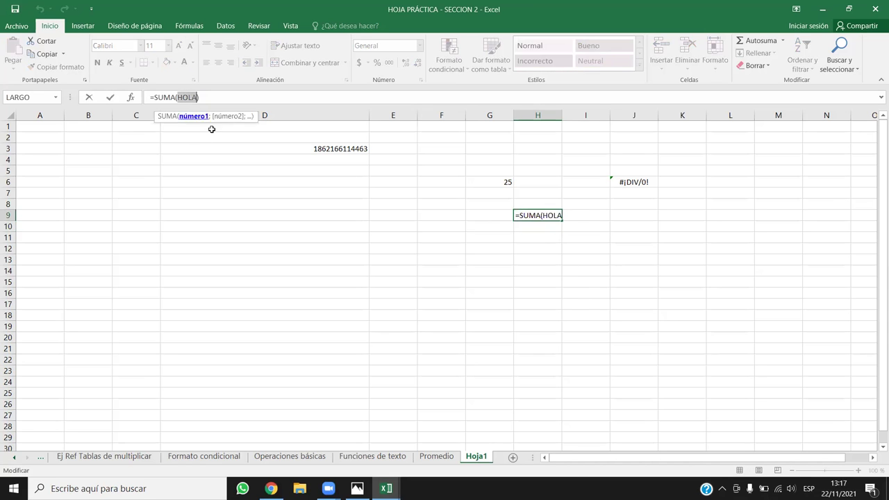
text(5)
key(BackSpace)
key(Return)
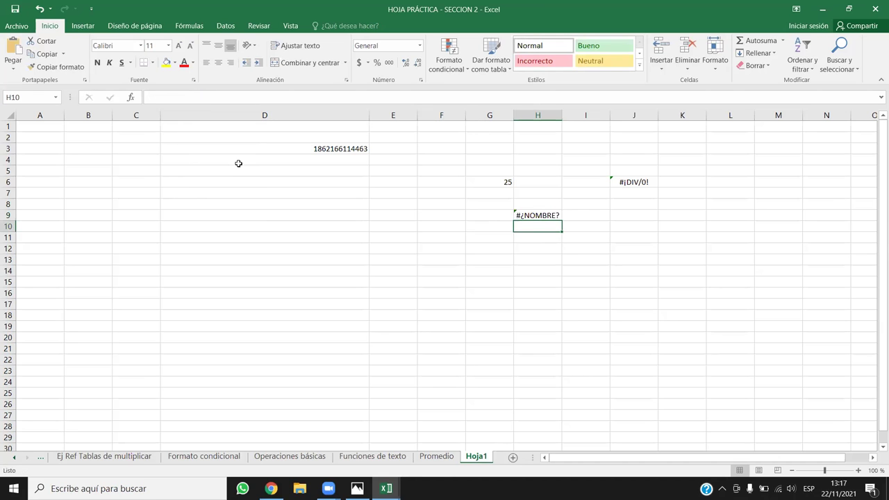
click(530, 216)
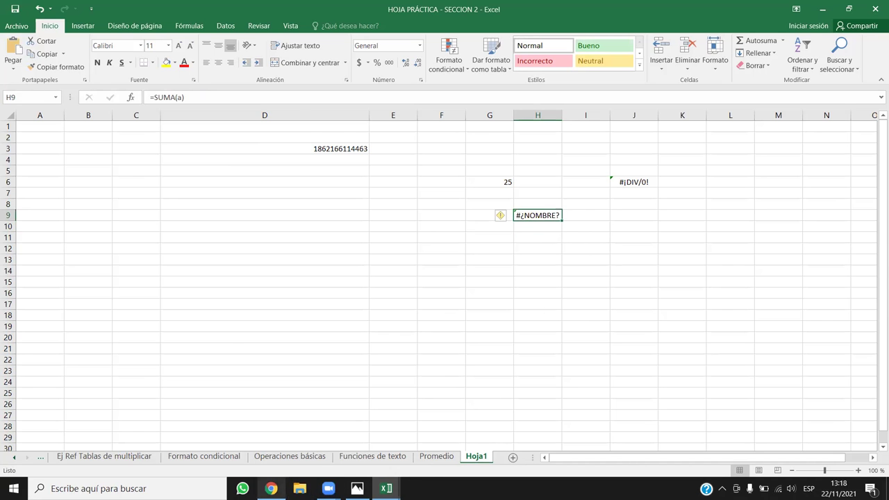
Glance at the errors lesson page, then return to Hoja1 of the SECCION 2 workbook.
click(271, 488)
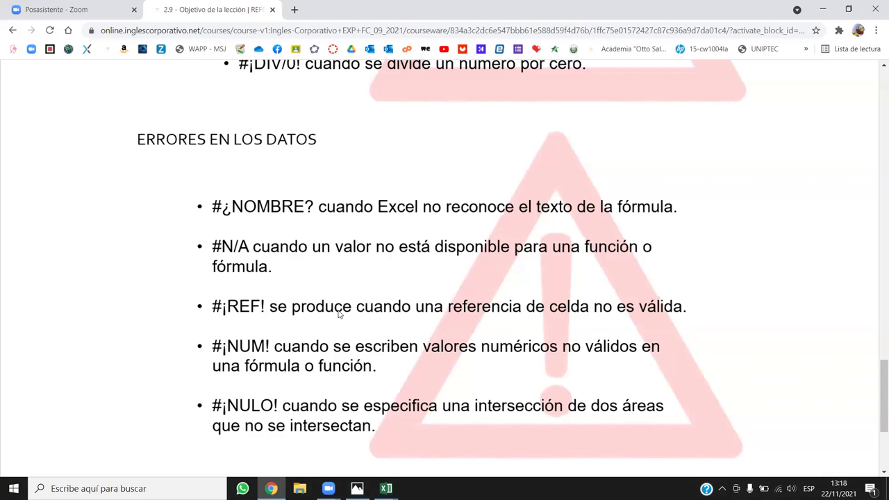
click(386, 488)
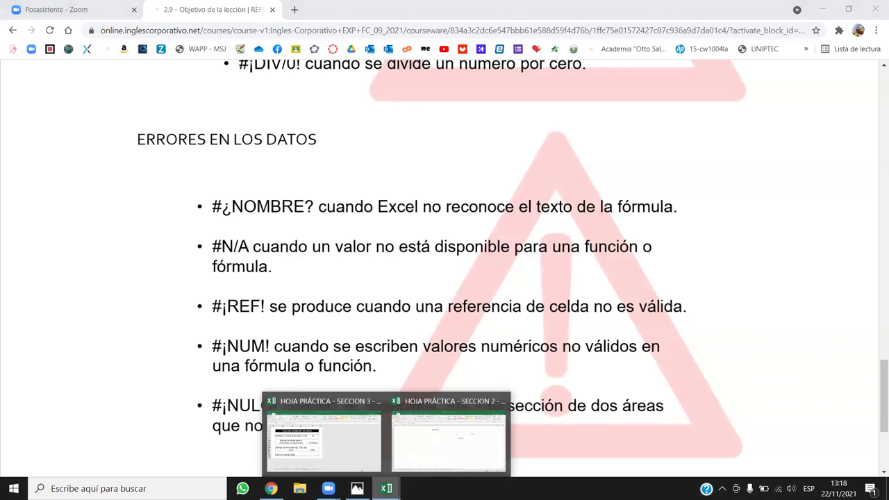
click(429, 456)
click(361, 243)
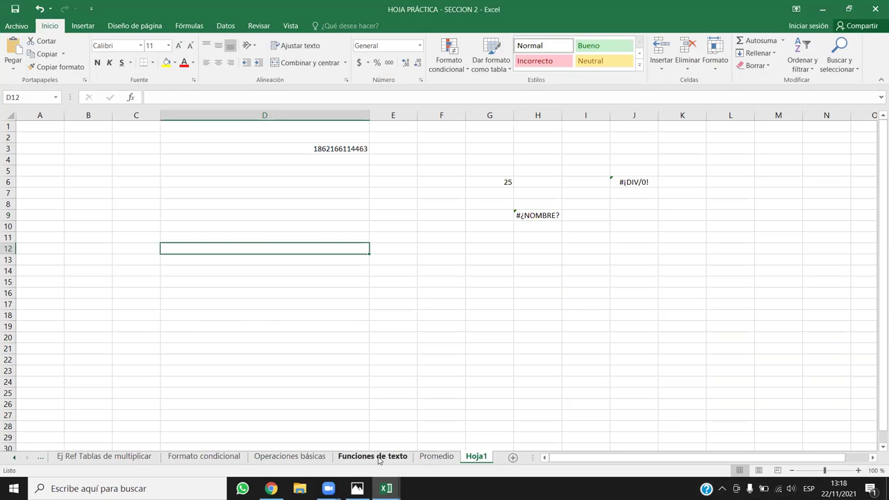
On the Promedio sheet, enter =SUMA(C5:E5) in F5 for Juan and fill it down the Total column.
click(379, 458)
click(432, 456)
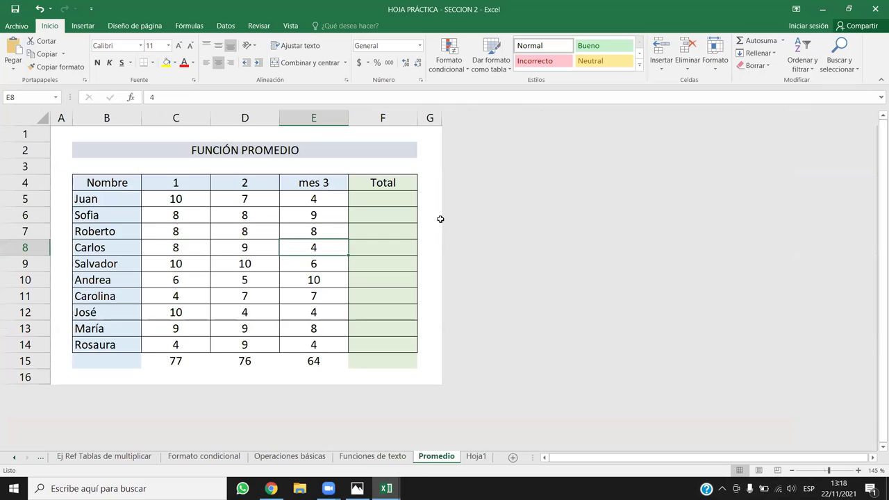
click(277, 212)
click(400, 188)
click(405, 196)
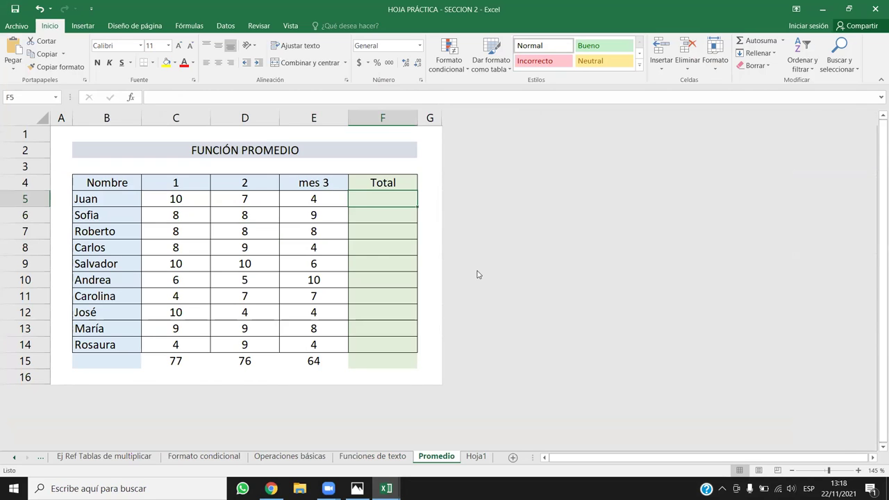
text(=)
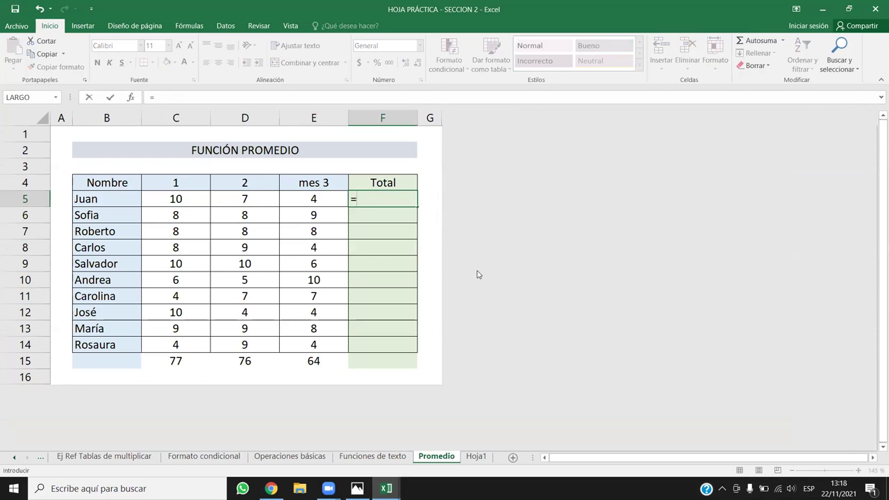
text(SUM)
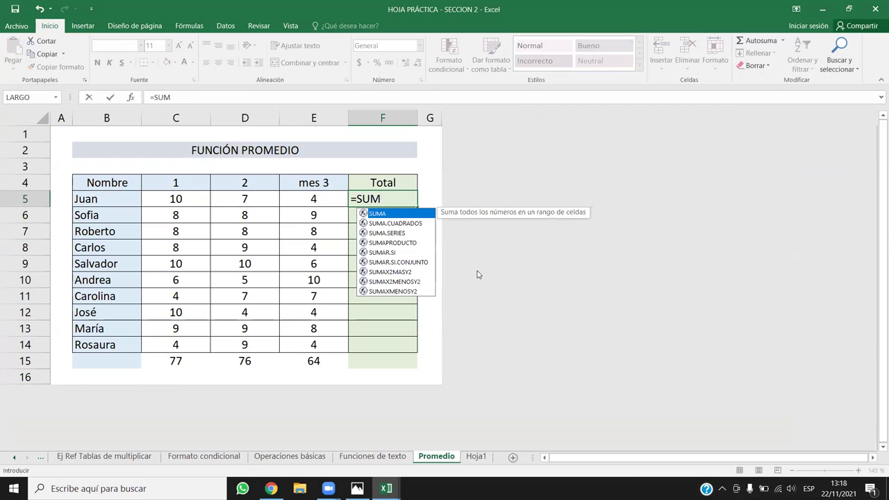
double_click(383, 216)
drag(300, 196, 160, 195)
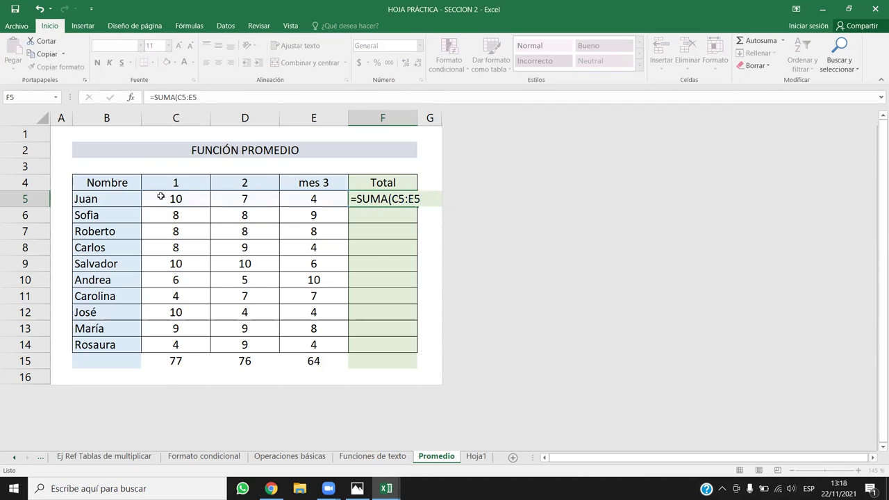
key(Return)
click(404, 201)
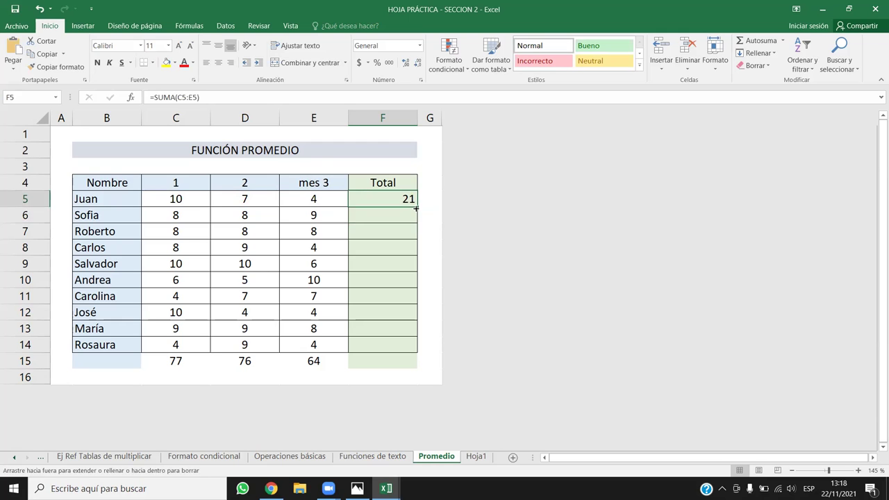
double_click(416, 206)
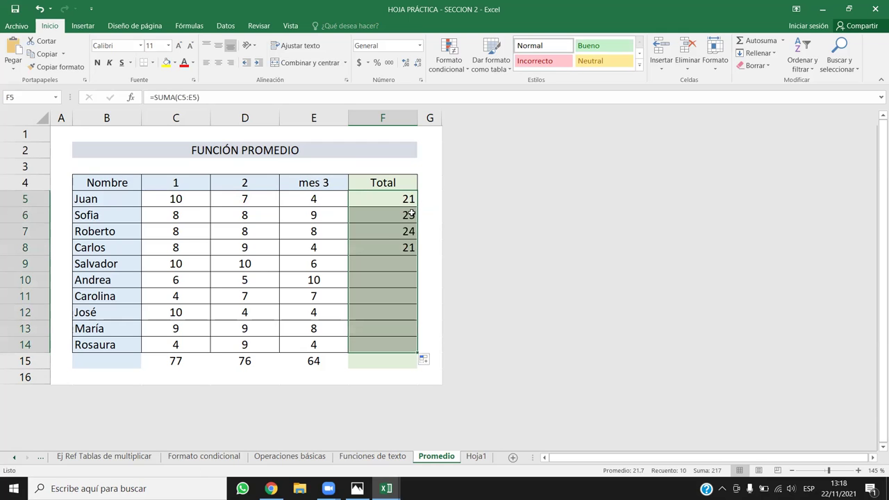
Delete column D (month 2) from the Promedio table with Eliminar.
right_click(262, 119)
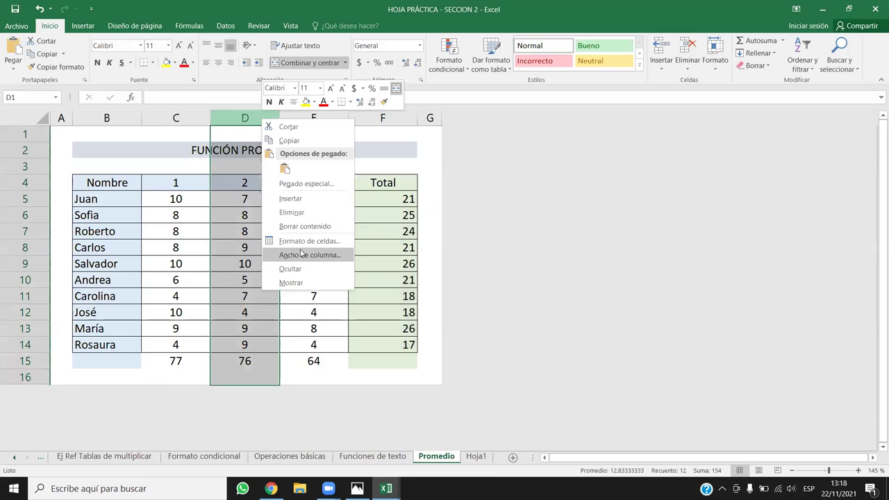
click(311, 211)
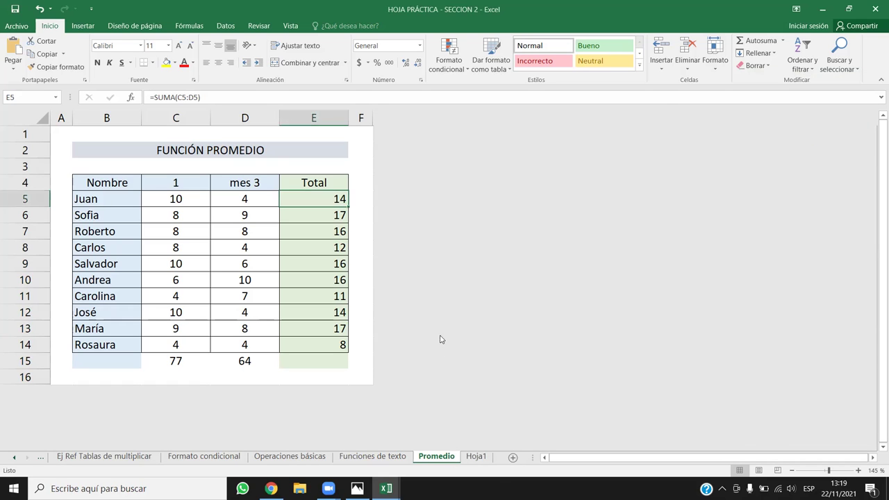
click(477, 456)
click(322, 181)
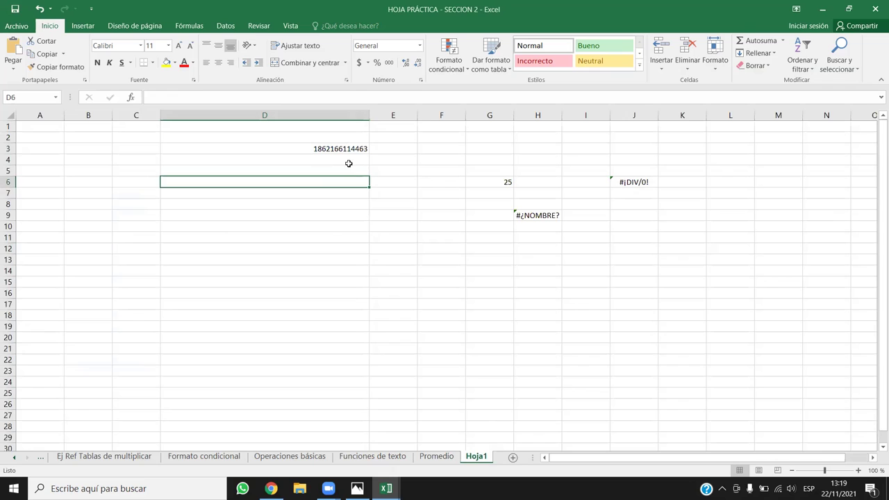
text(1000)
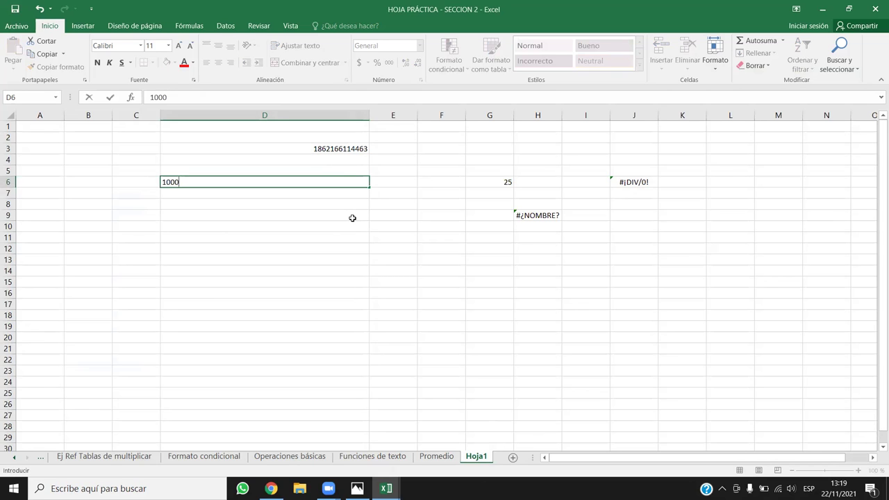
key(BackSpace)
key(BackSpace)
text(5186123154)
key(Return)
click(348, 182)
text(2316813513813513841)
key(Return)
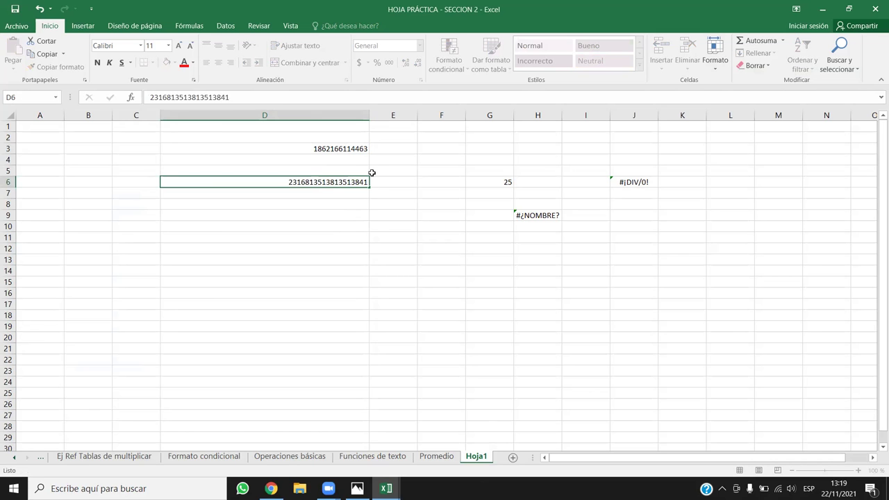
click(362, 180)
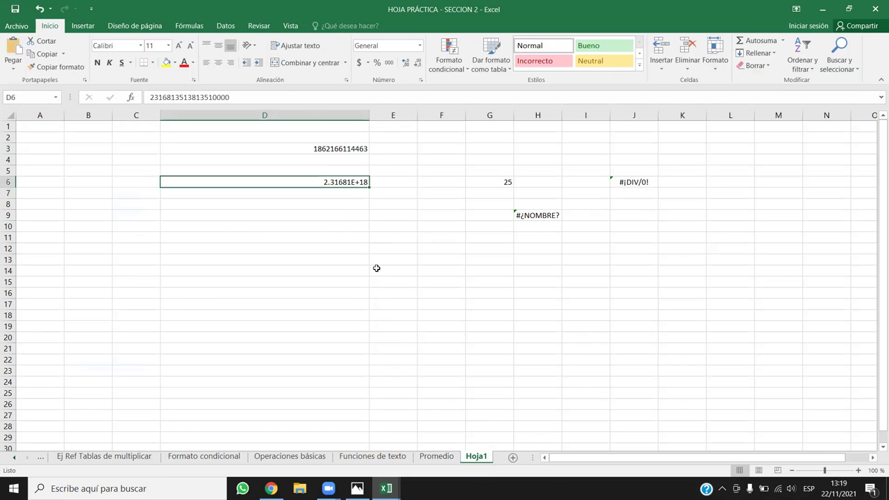
click(348, 232)
click(332, 179)
click(233, 97)
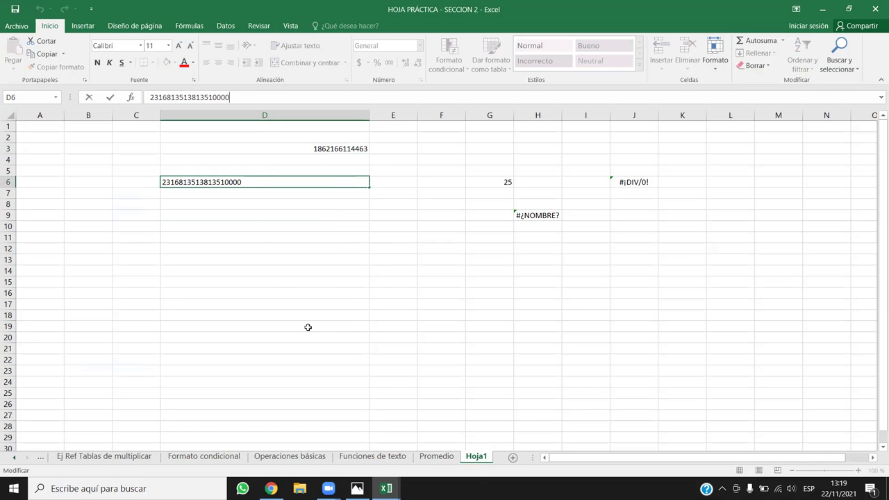
click(323, 346)
key(Up)
key(Up)
key(Up)
key(Up)
key(Up)
key(Up)
key(Up)
key(Up)
key(Up)
key(Up)
key(Up)
key(Up)
key(Up)
key(Up)
key(Up)
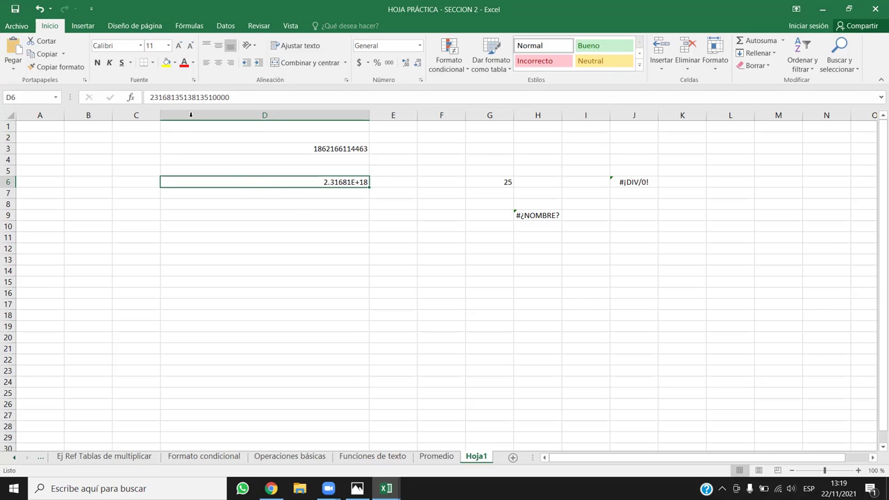
Edit D6's number, committing it one digit shorter, then restore the digit with an extra 0.
click(230, 96)
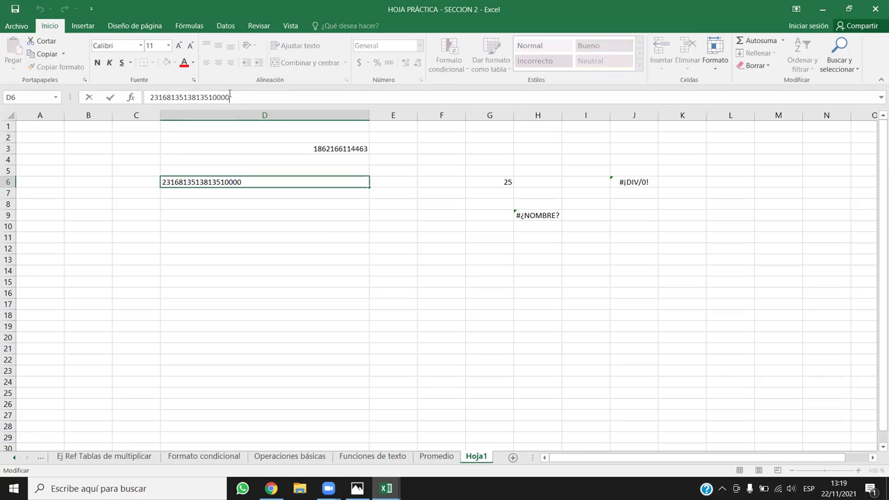
key(Return)
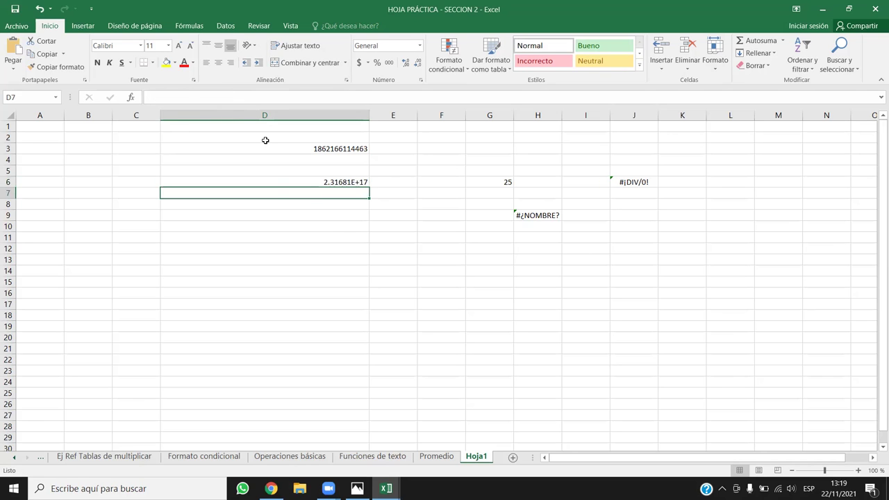
click(349, 181)
click(229, 97)
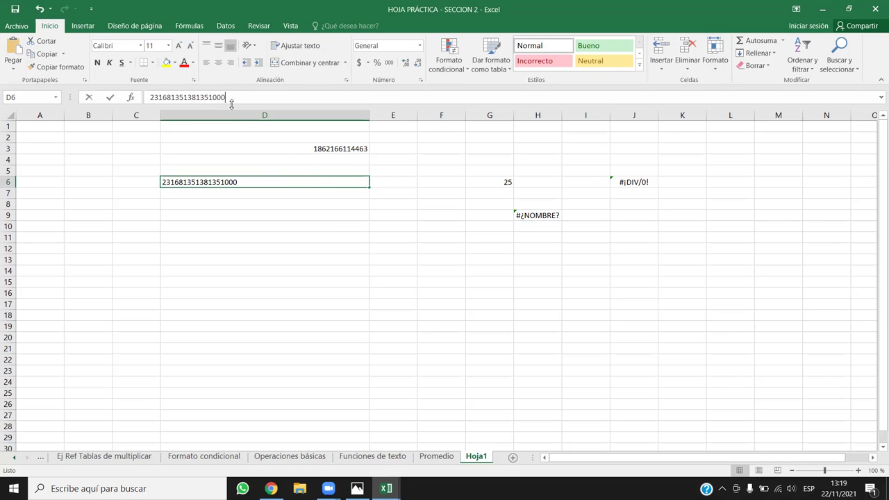
text(0)
key(Return)
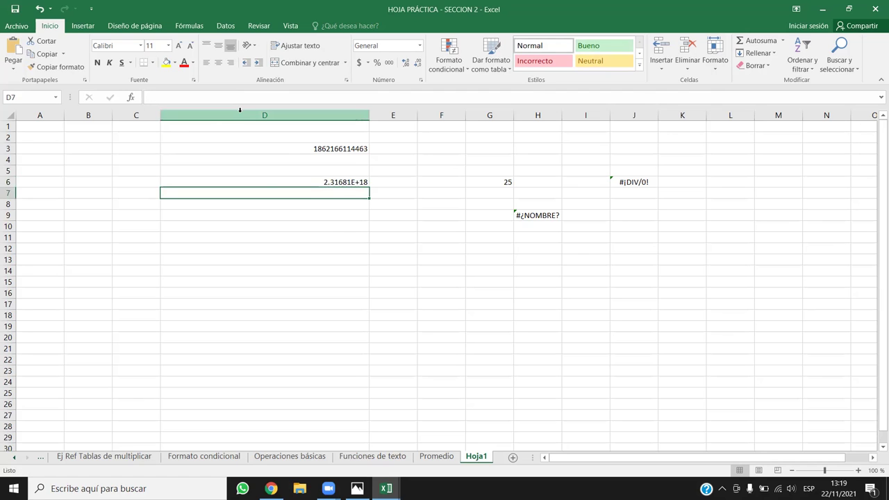
Append 4 to D6's number so it shows 2.31681E+19, then double-click D6 to verify it.
click(240, 109)
click(324, 182)
click(244, 96)
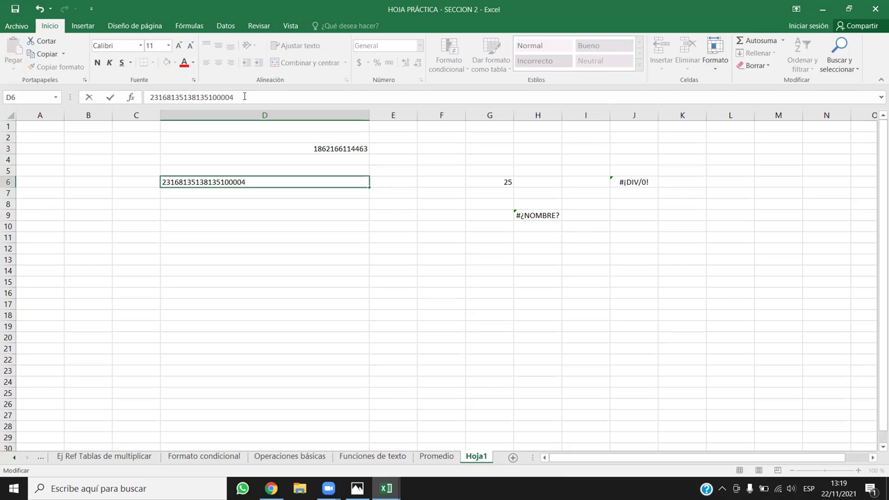
text(4)
key(ctrl+Return)
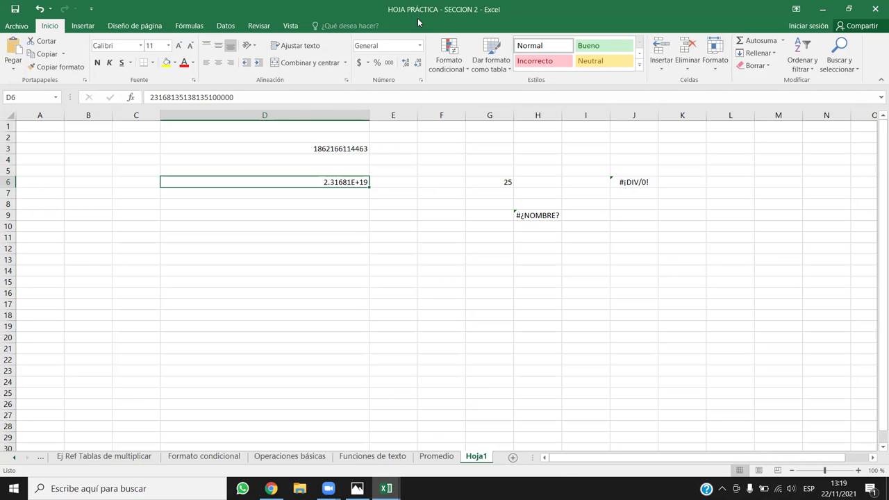
click(325, 204)
click(354, 179)
double_click(250, 99)
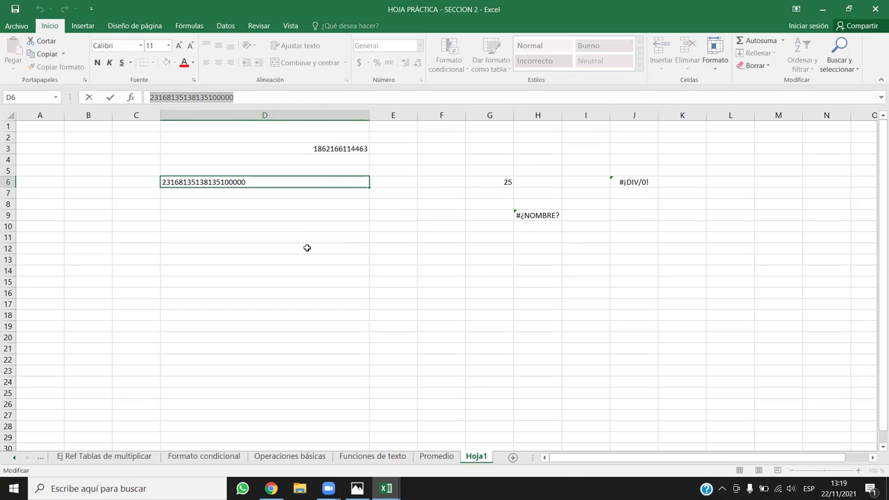
click(351, 182)
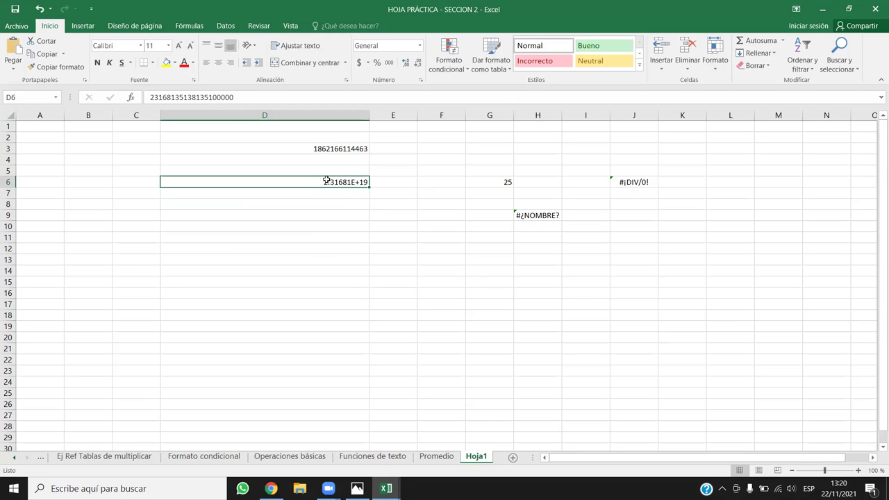
Apply the Número number format to cell D6.
click(420, 46)
click(420, 46)
click(420, 46)
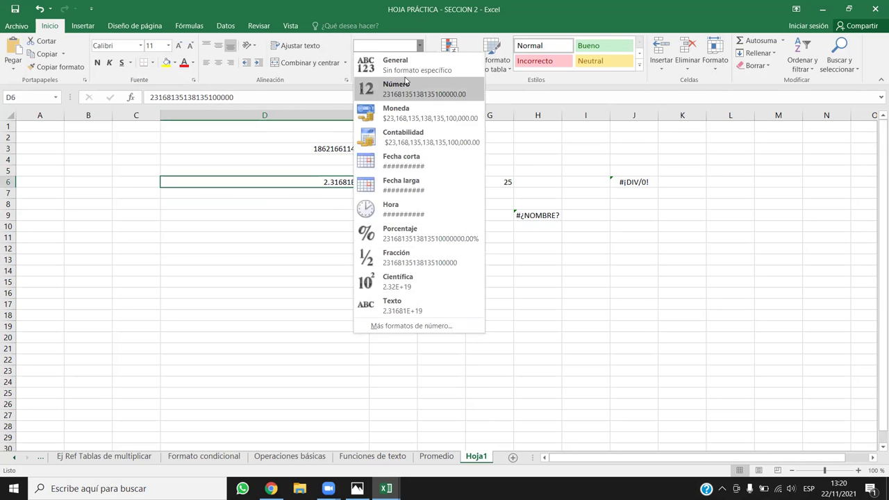
click(420, 46)
click(420, 46)
click(401, 92)
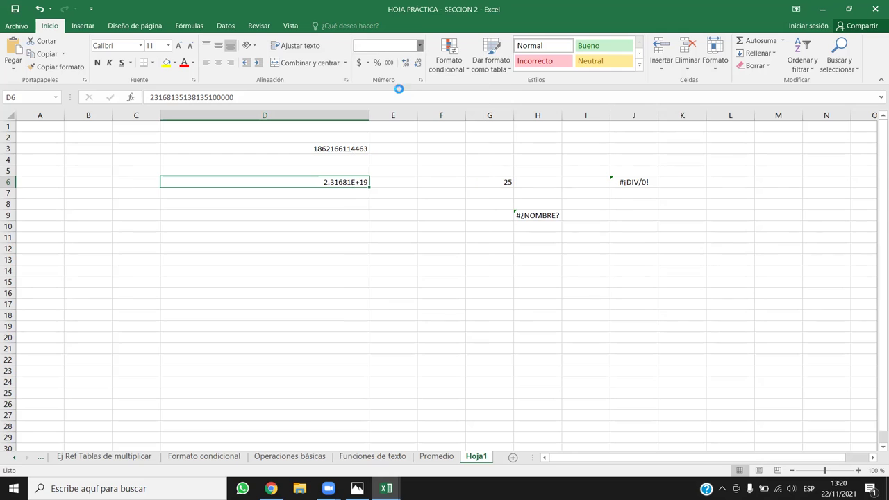
click(419, 46)
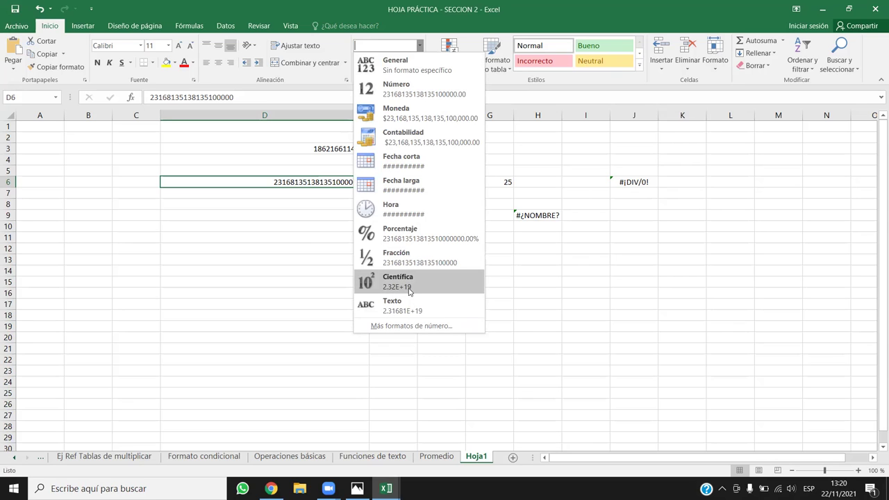
click(281, 225)
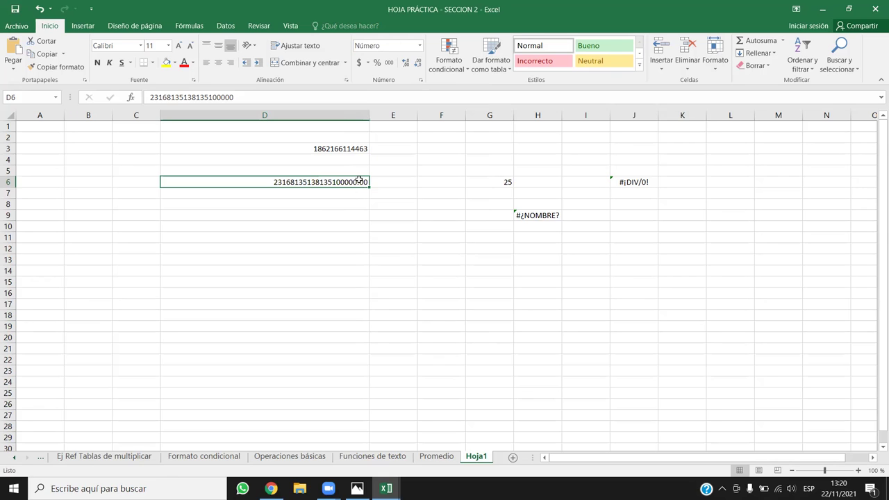
Add thousands separators and reduce D6 to no decimal places.
click(389, 64)
click(416, 63)
click(416, 63)
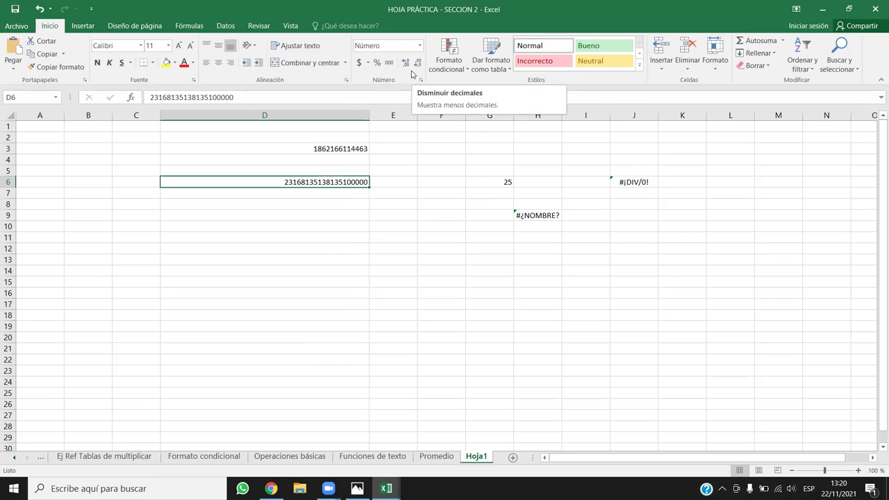
click(405, 62)
click(405, 63)
click(417, 63)
click(416, 63)
click(336, 362)
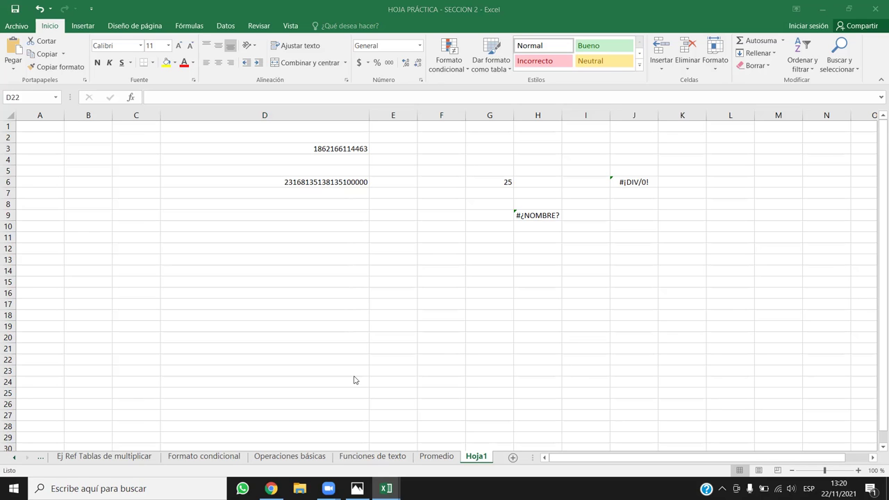
Check the Promedio values, then undo four times to bring back the month 2 column.
click(438, 457)
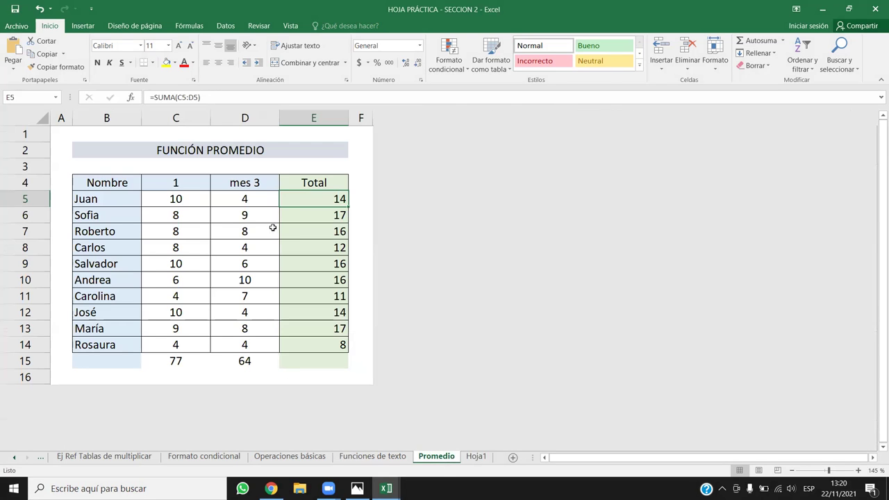
drag(257, 196, 268, 347)
drag(328, 194, 329, 344)
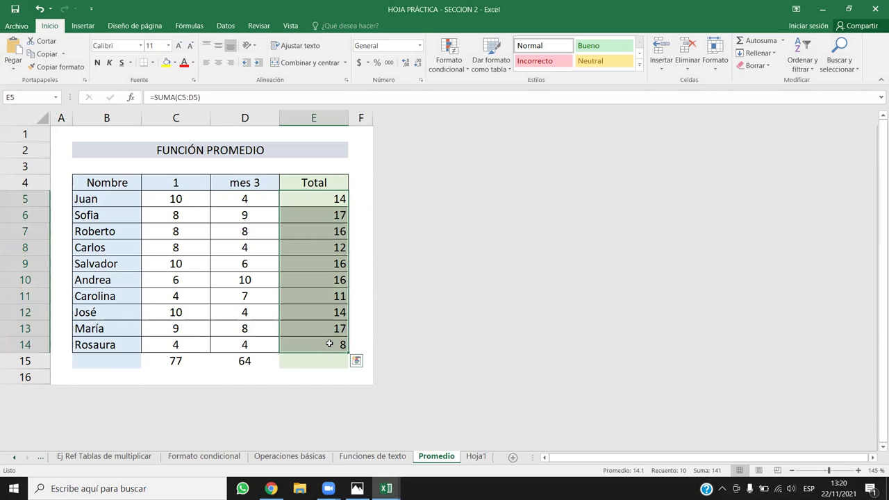
key(ctrl+Page_Down)
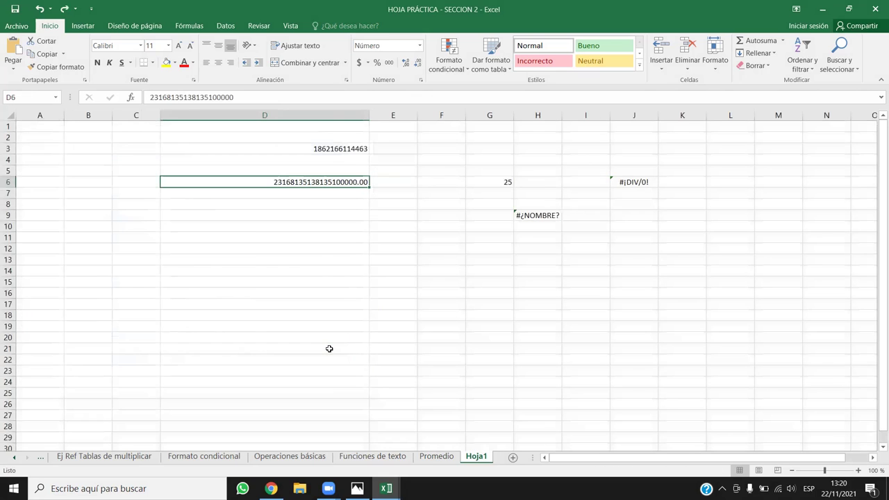
key(ctrl+z)
key(ctrl+z)
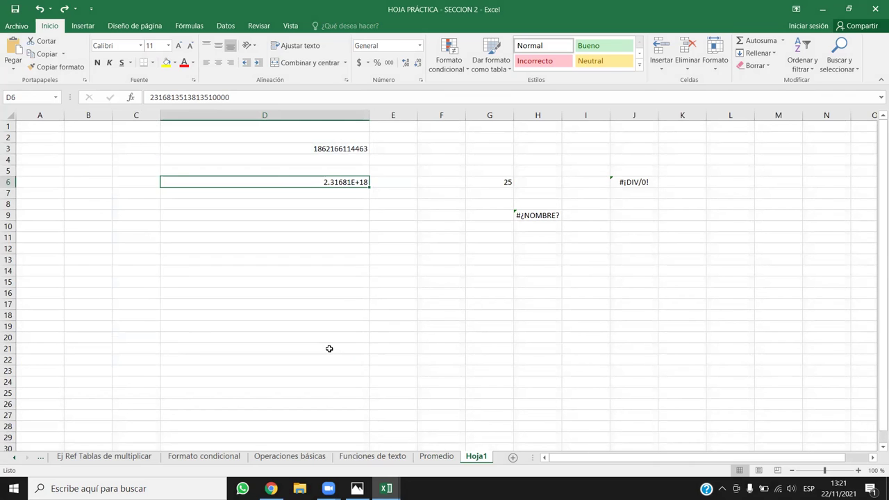
key(ctrl+z)
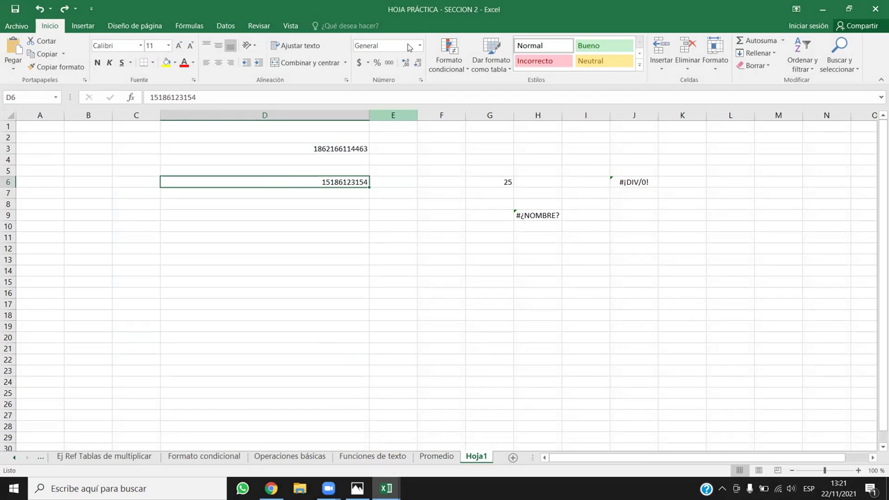
key(ctrl+z)
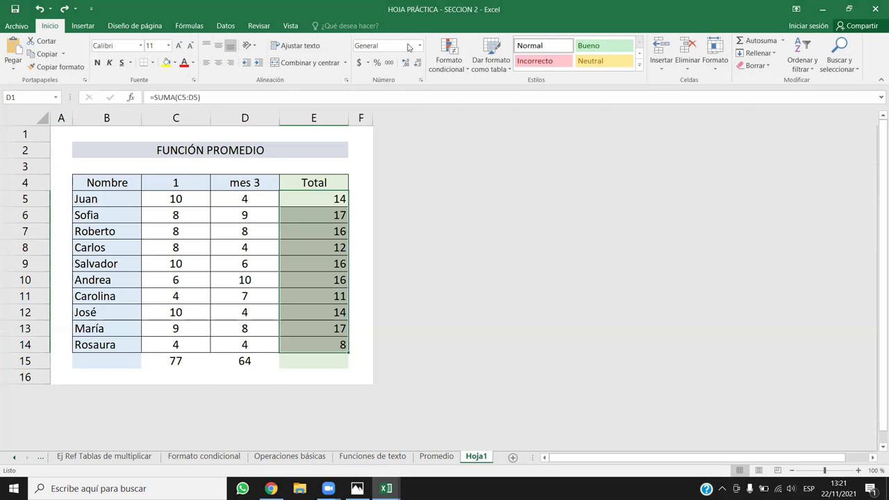
key(ctrl+z)
key(ctrl+z)
key(ctrl+z)
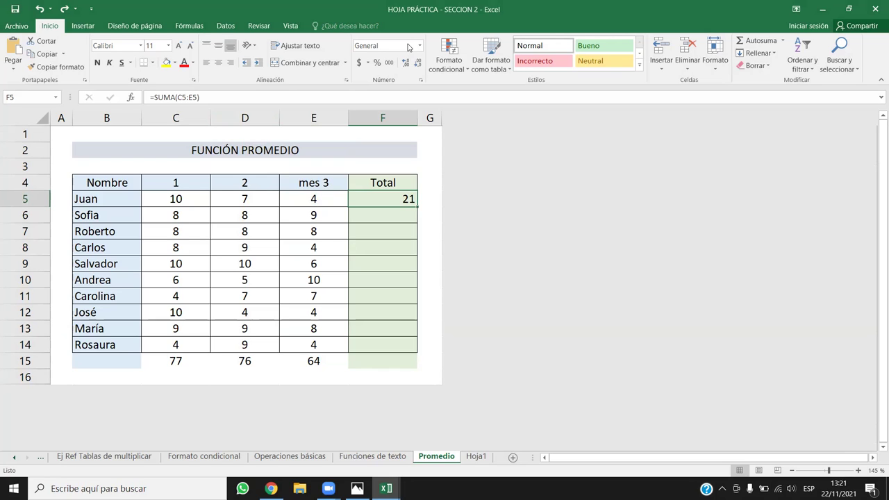
Fill the SUMA totals down column F and open F5's formula for editing.
double_click(417, 206)
click(396, 235)
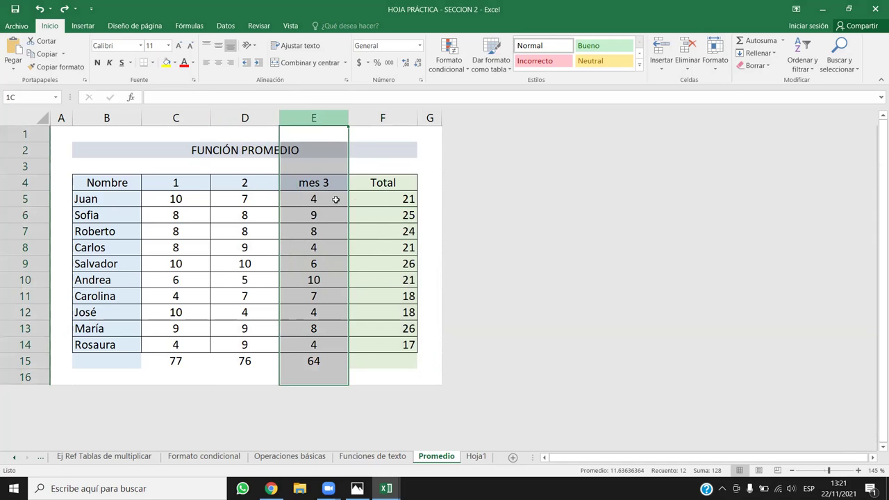
drag(383, 198, 373, 323)
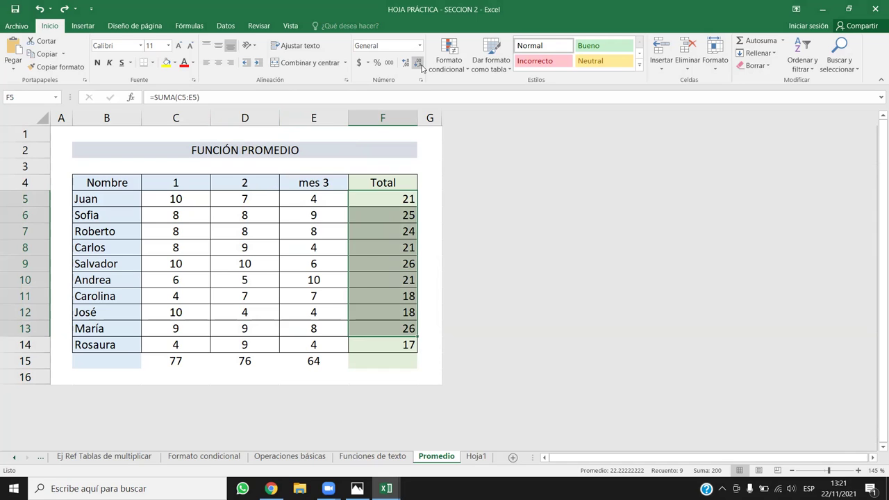
key(F2)
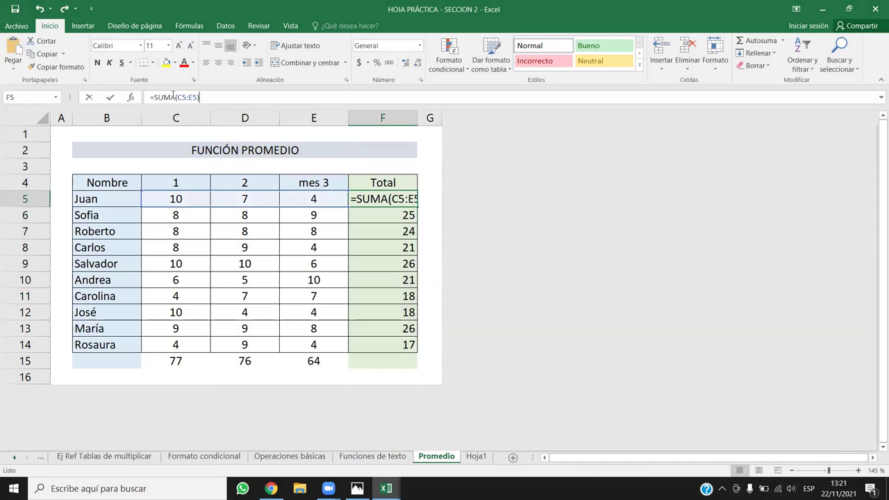
Change F5's formula from SUMA to PRODUCTO and fill it down to F14.
key(BackSpace)
key(BackSpace)
key(BackSpace)
key(BackSpace)
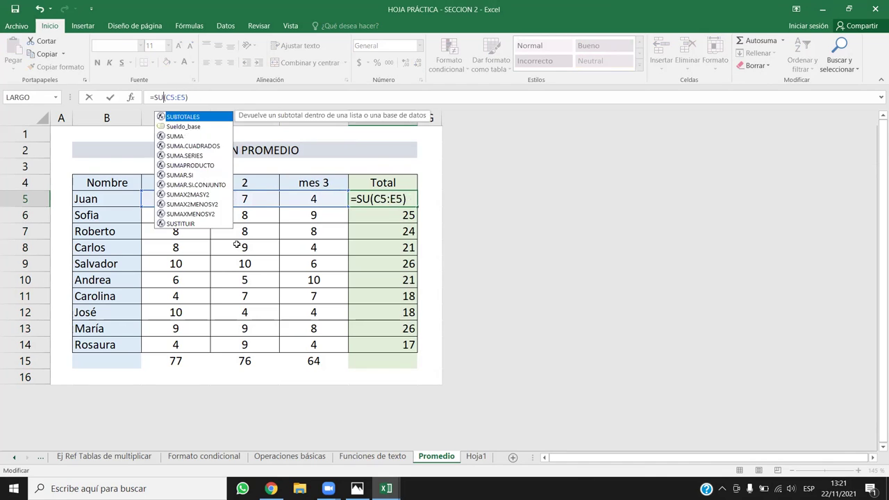
text(Producto)
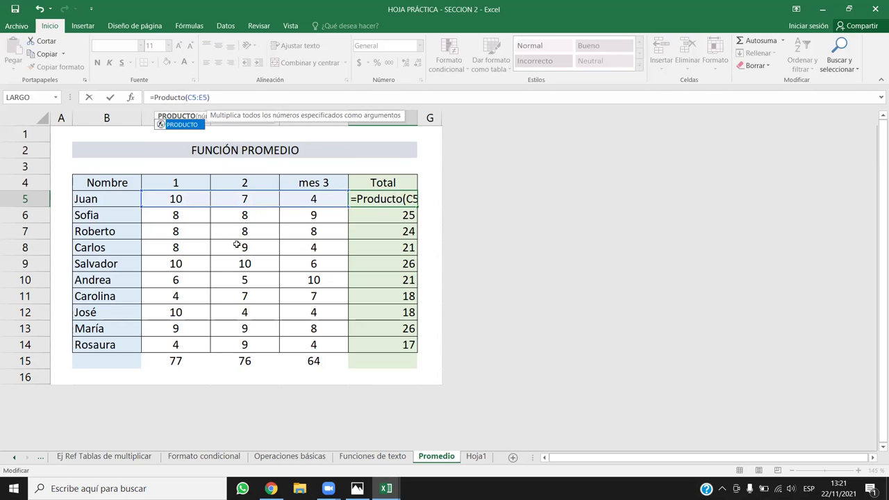
click(181, 118)
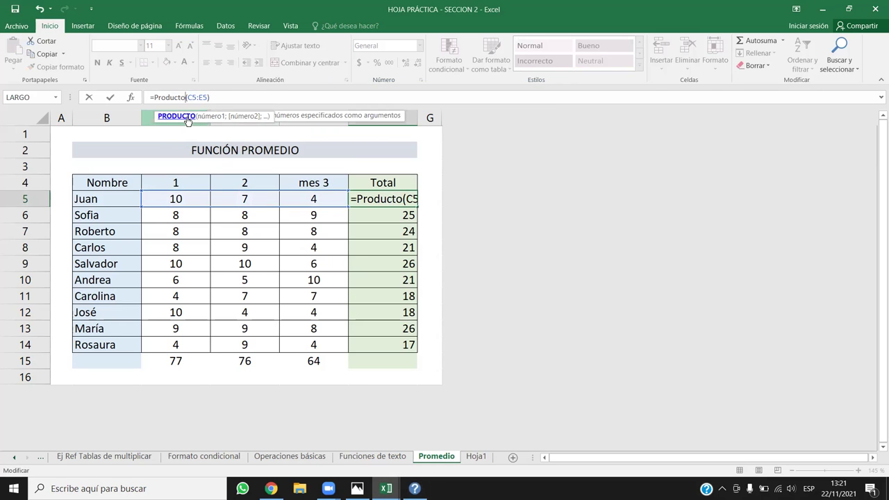
click(259, 103)
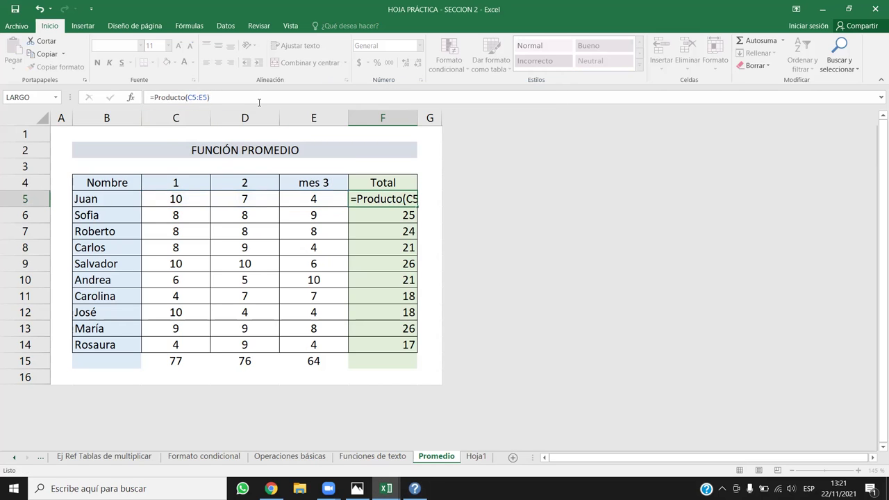
key(Return)
key(Return)
click(412, 199)
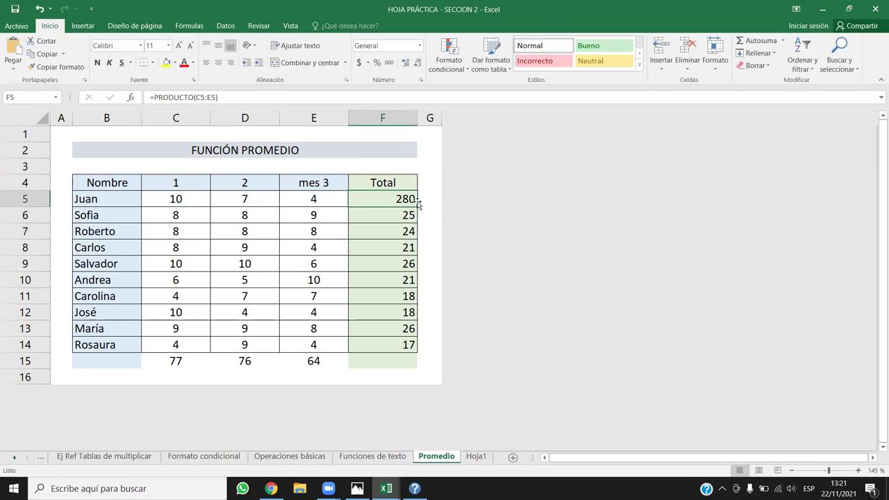
double_click(417, 206)
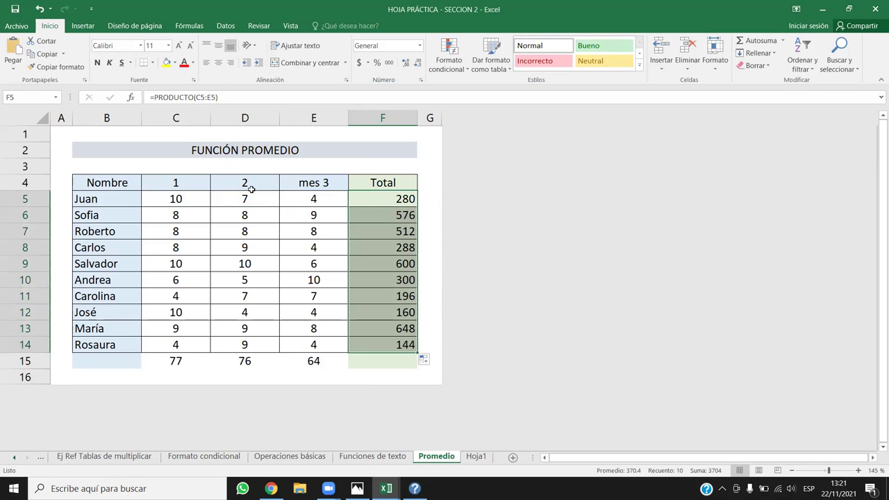
Delete the month 2 column so the totals show products like 40, 72, 64.
click(263, 117)
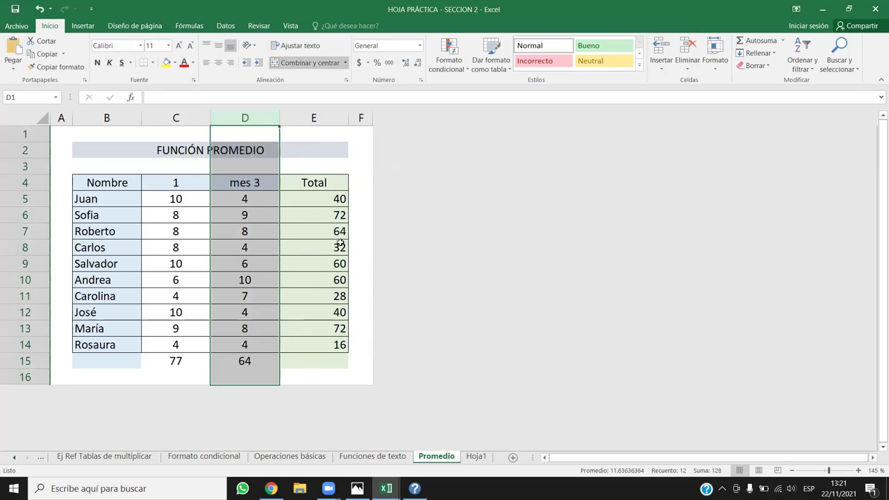
click(323, 204)
drag(331, 200, 325, 345)
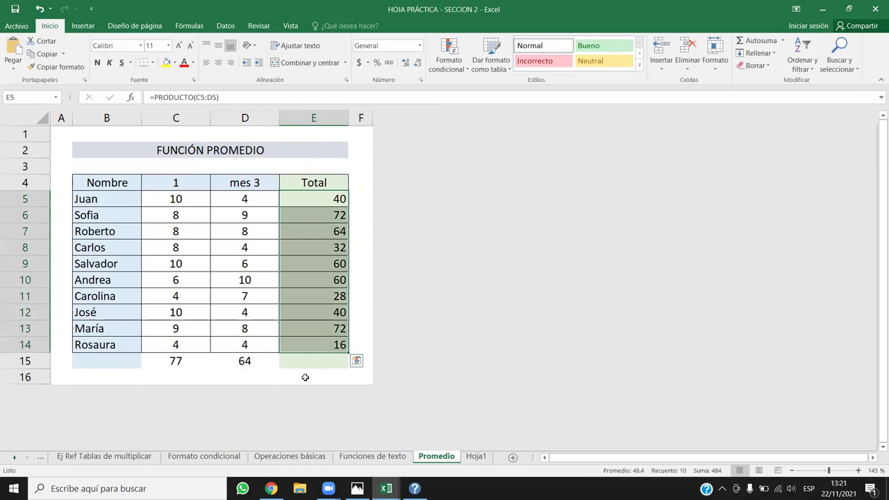
Enter =PRODUCTO(Promedio!C5:D14) in Hoja1 cell F18.
click(476, 456)
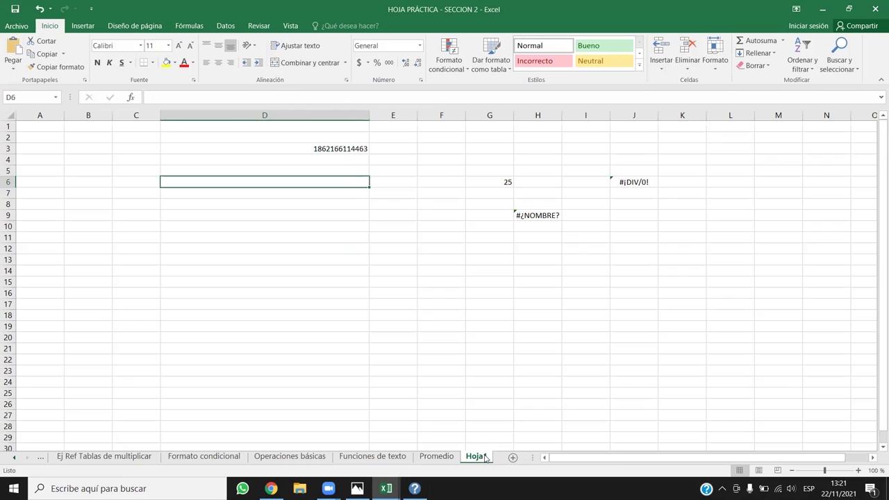
click(459, 314)
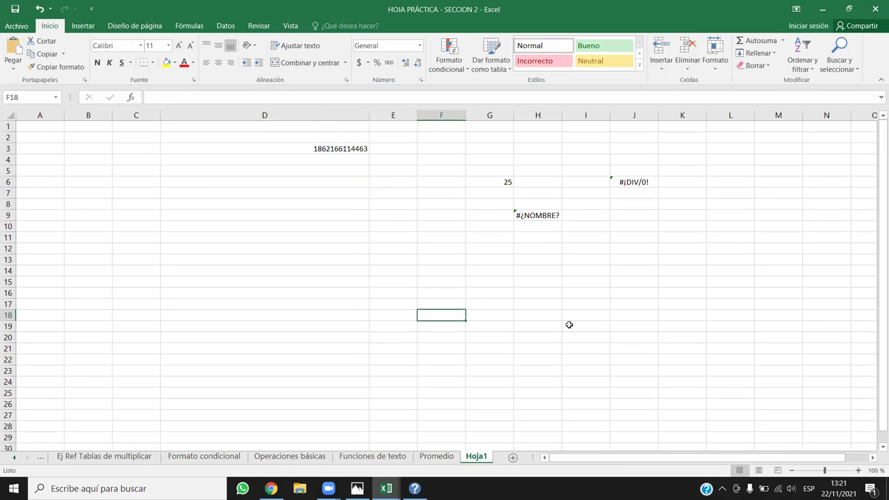
text(=Produ)
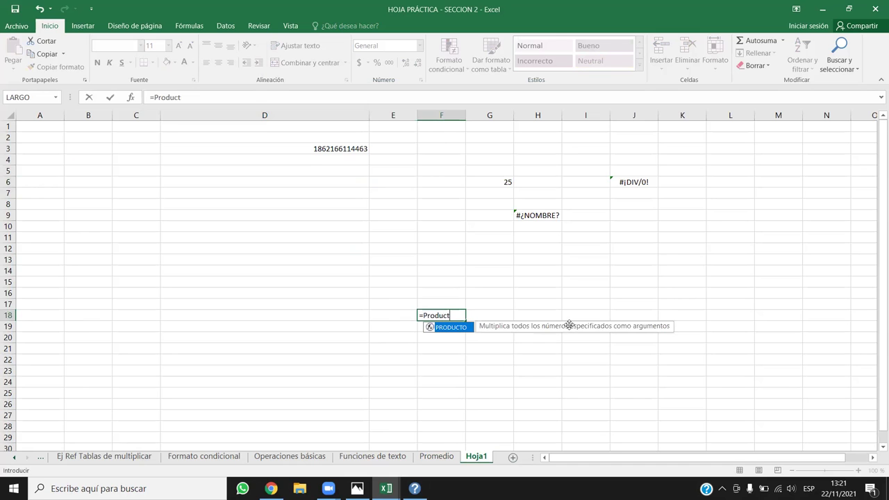
text(ct)
double_click(452, 327)
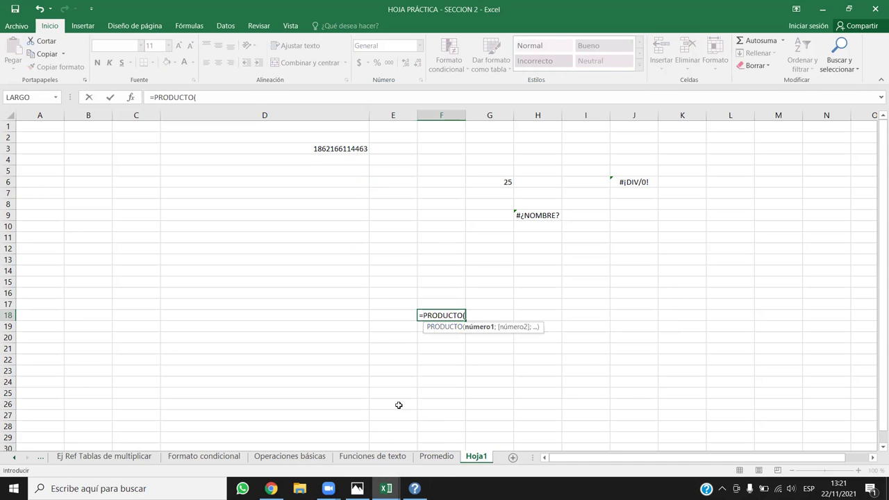
click(437, 457)
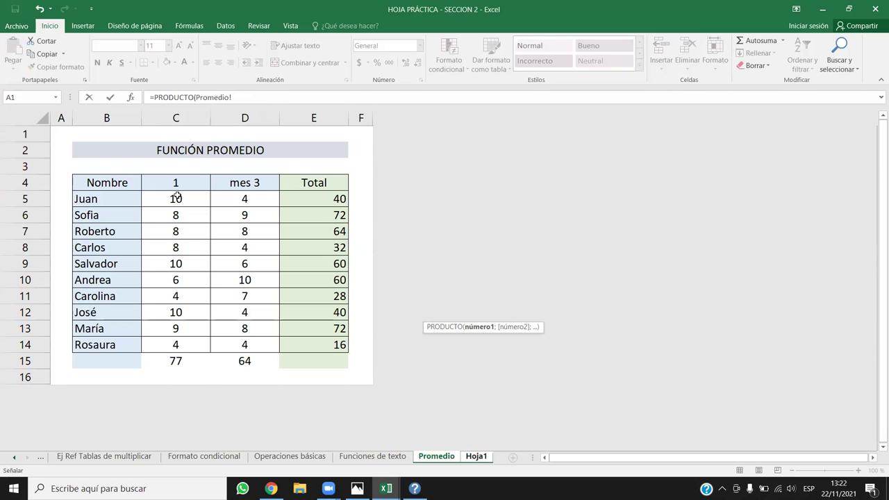
mouse_move(175, 198)
mouse_down()
mouse_move(254, 318)
mouse_move(252, 342)
mouse_up()
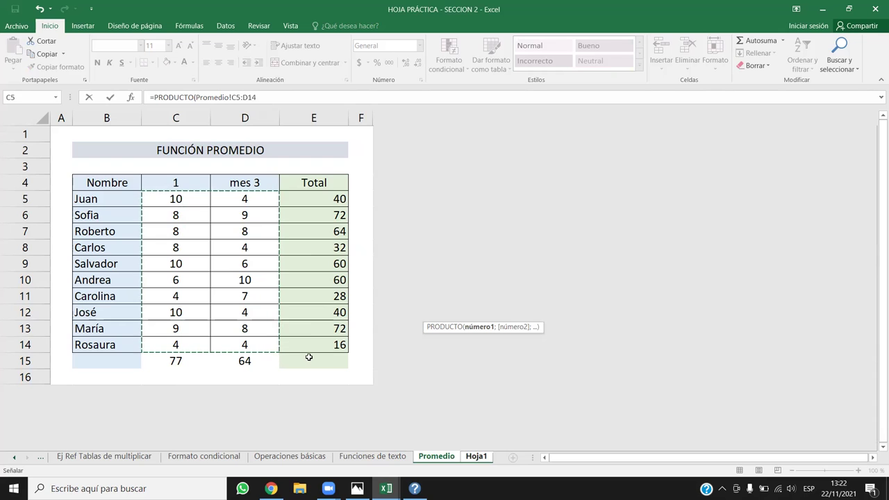
text())
key(Return)
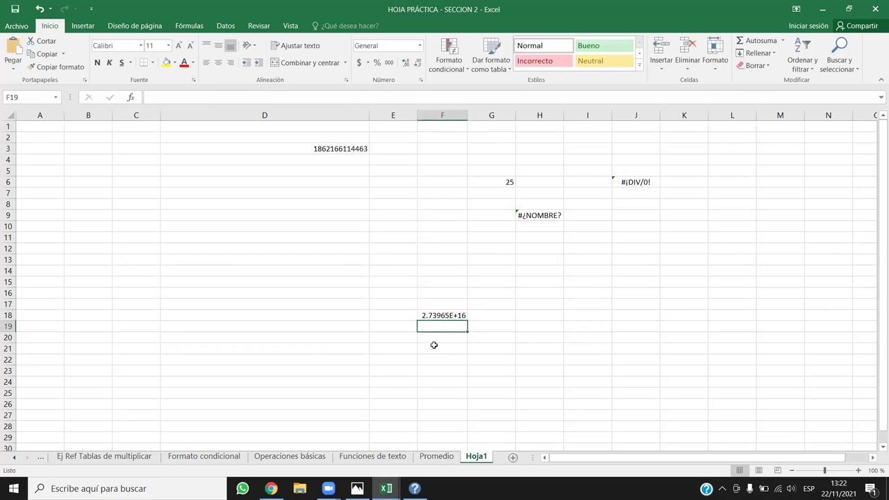
Format F18 as Número and widen column F to fit 27396522639360000.00.
click(447, 318)
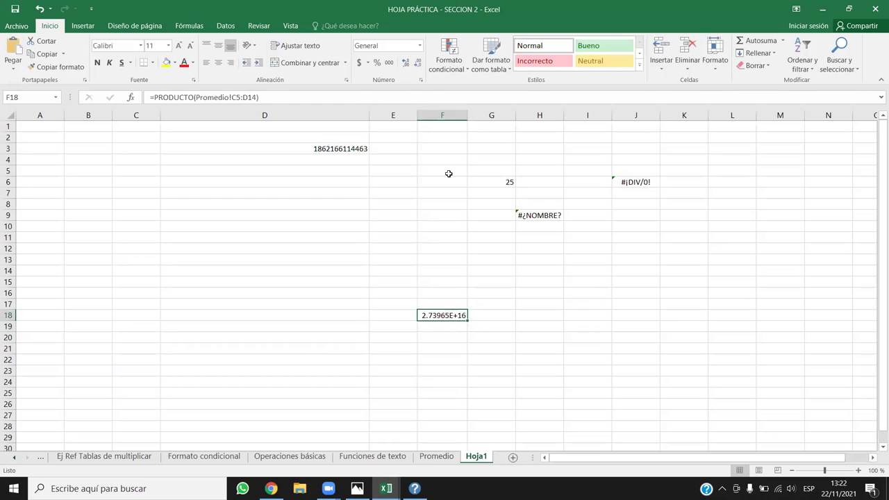
click(420, 45)
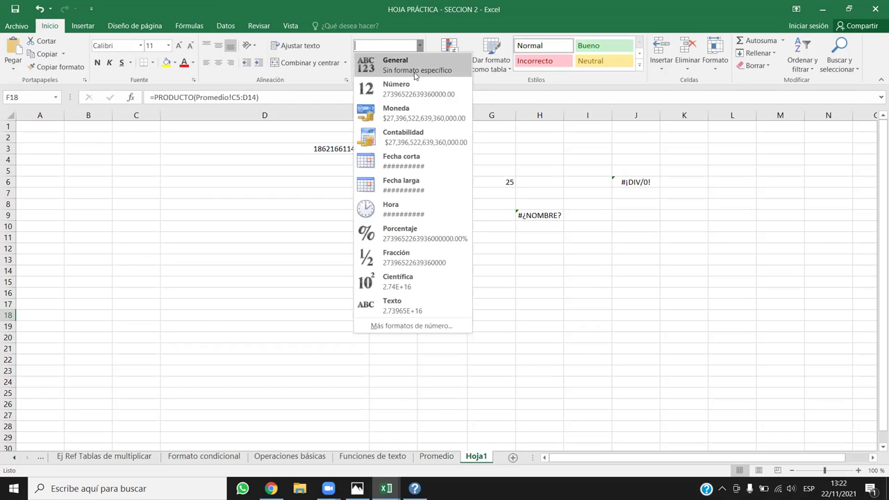
click(415, 69)
click(422, 47)
click(399, 85)
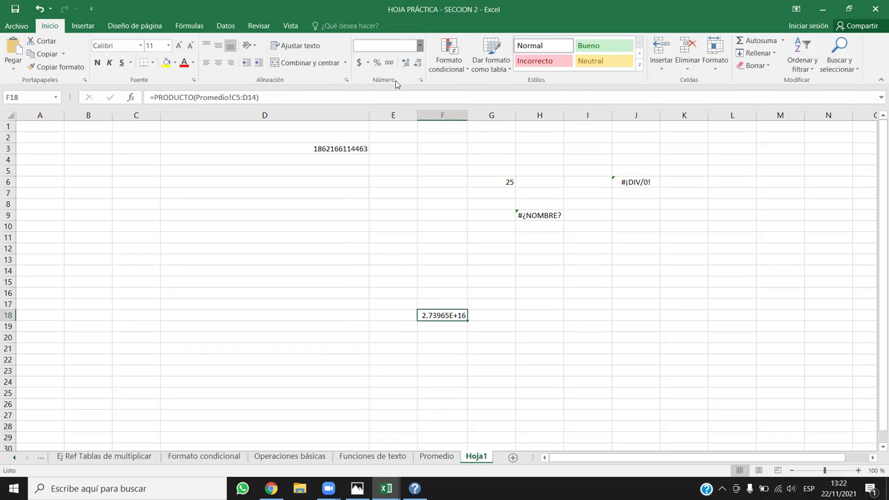
drag(503, 115, 509, 114)
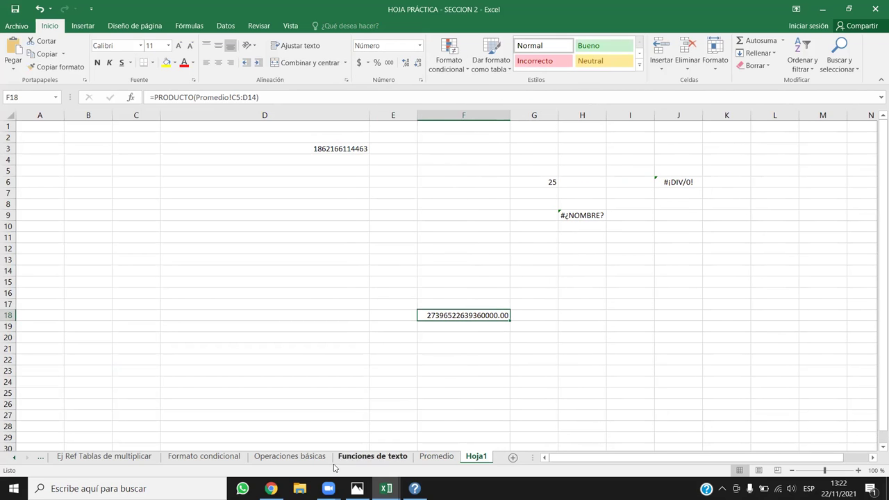
key(ctrl+Page_Up)
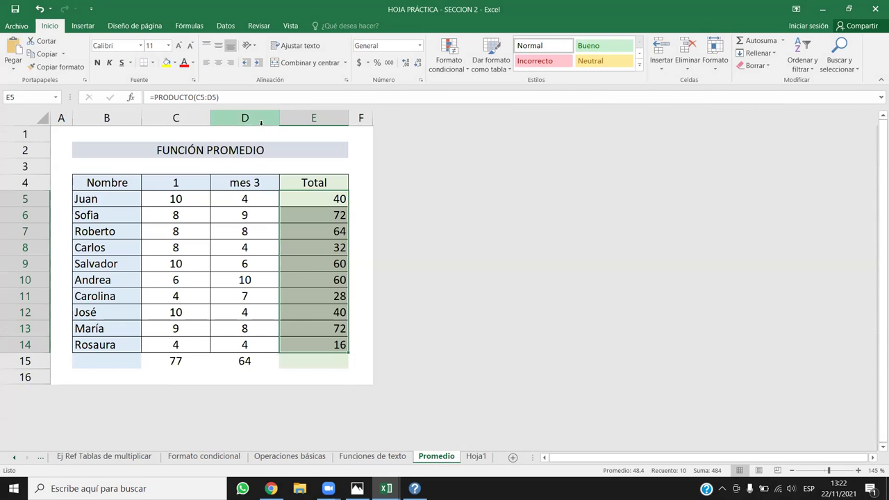
Delete Promedio's mes 3 column, then check F18's error options on Hoja1.
click(259, 116)
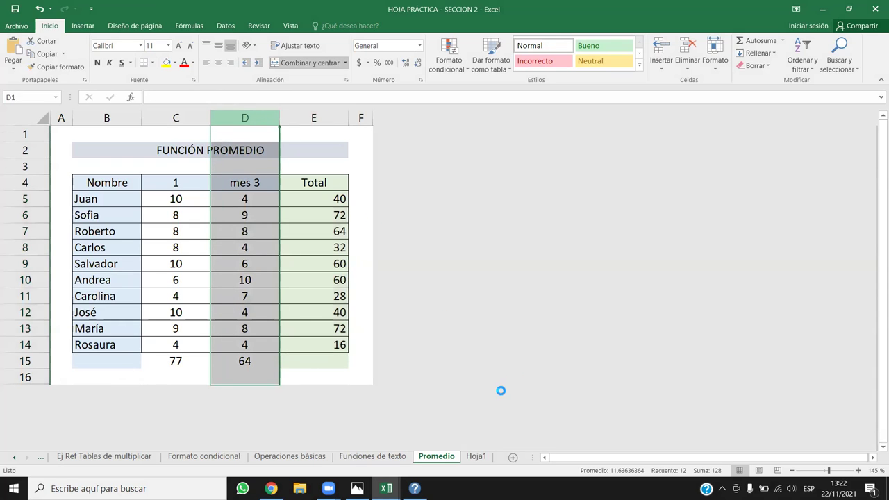
key(ctrl+minus)
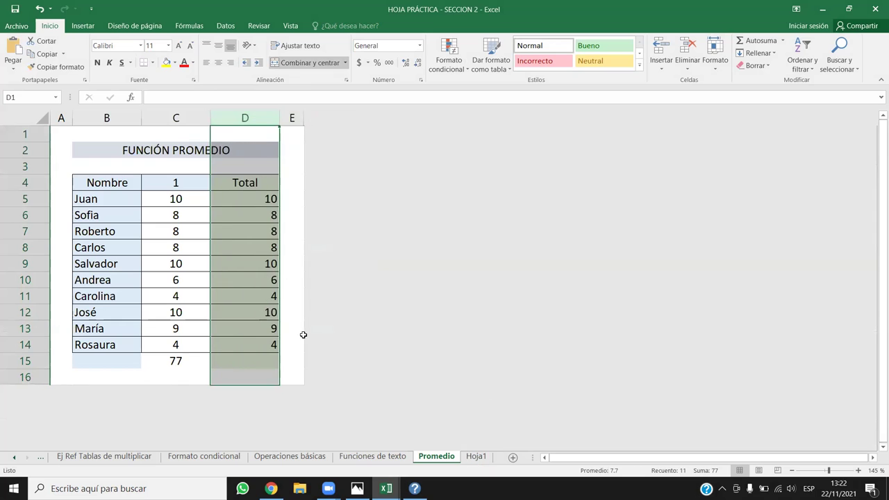
click(476, 456)
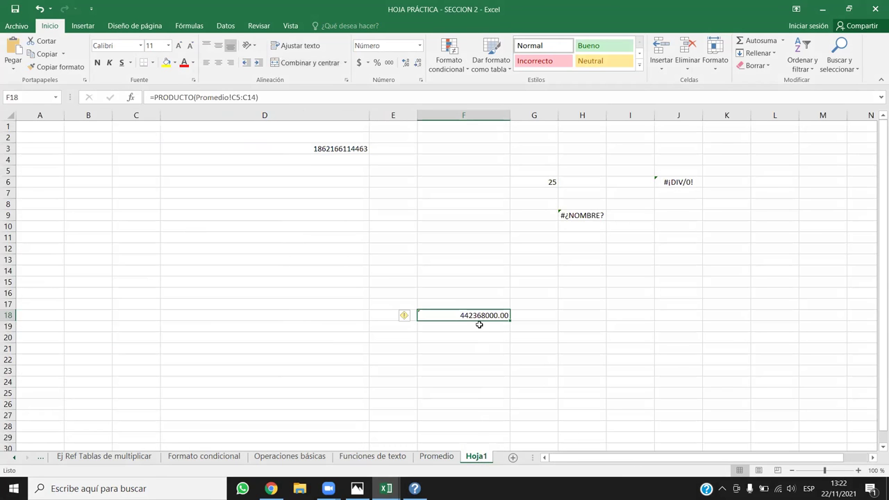
click(404, 316)
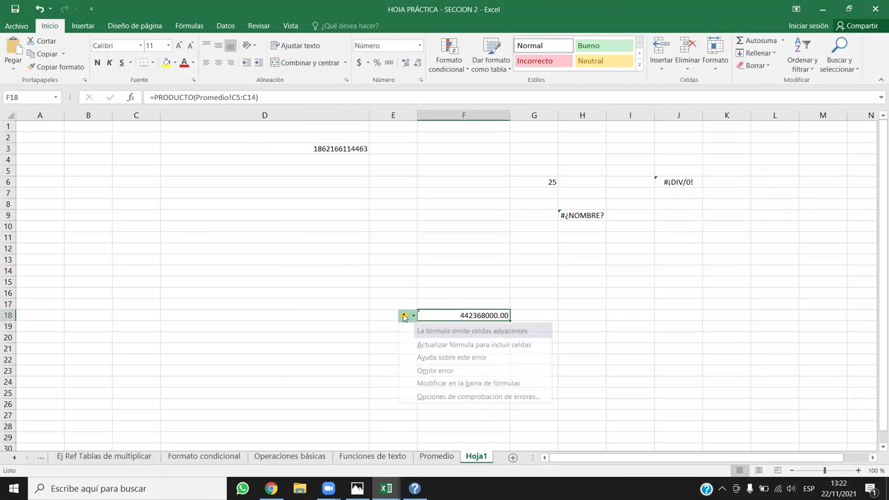
click(597, 304)
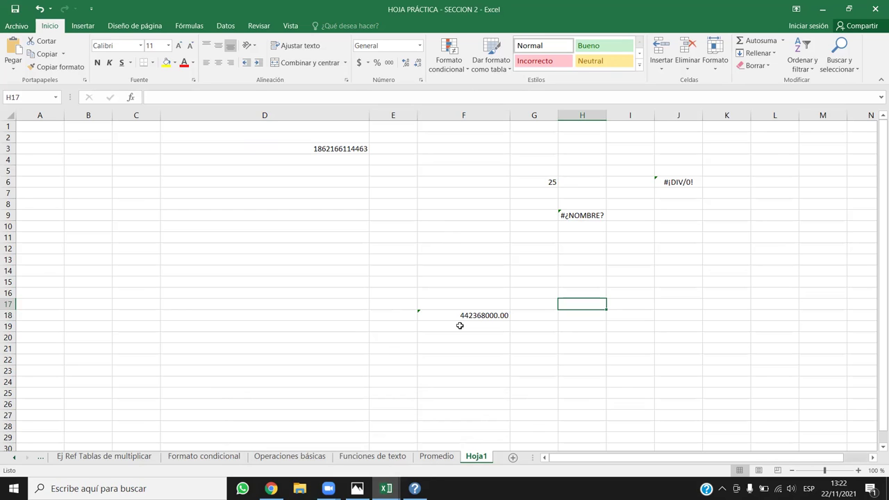
Select F18, then switch to the Chrome course page about Excel error values.
click(463, 314)
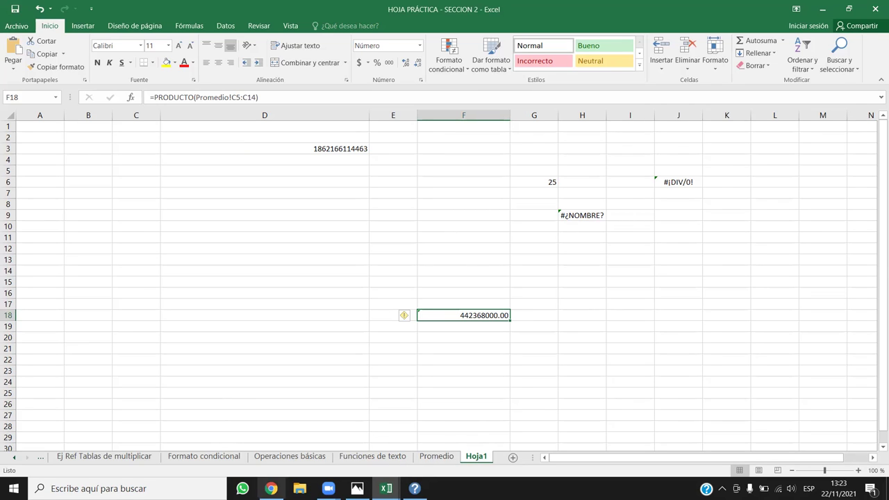
click(271, 488)
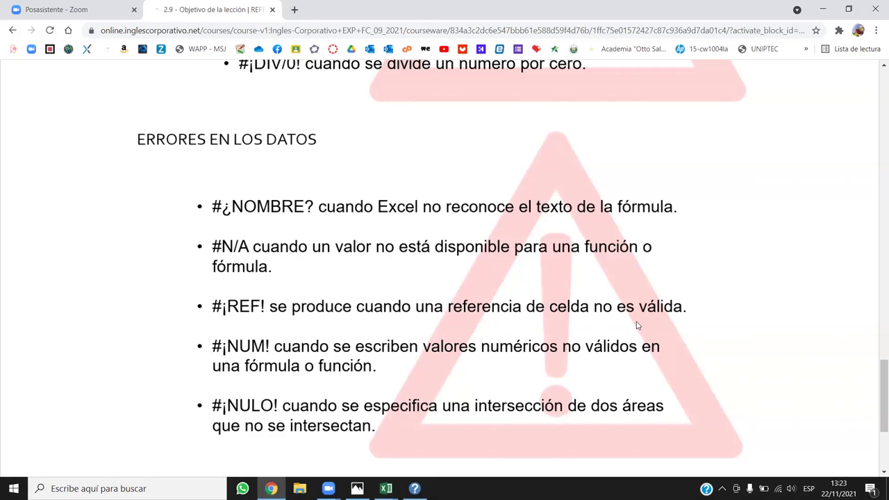
Advance from lesson 2.9 to 2.10 and 2.11 Laboratorio, then step back to 2.10.
scroll(647, 382, down, 3)
scroll(631, 324, up, 4)
scroll(631, 321, up, 6)
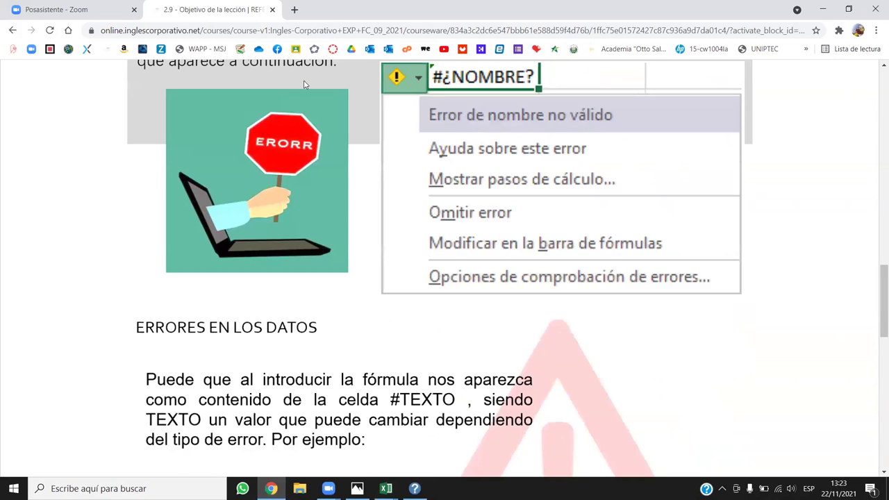
scroll(274, 324, up, 4)
scroll(243, 286, up, 10)
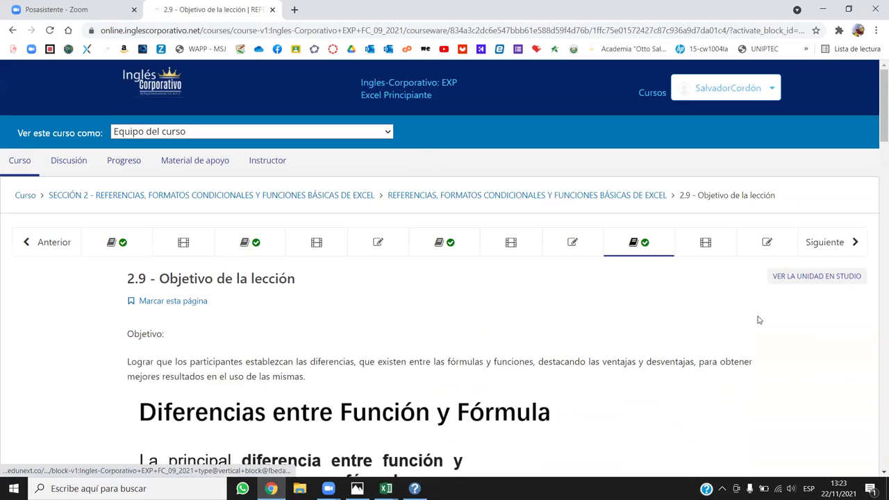
click(833, 234)
click(833, 236)
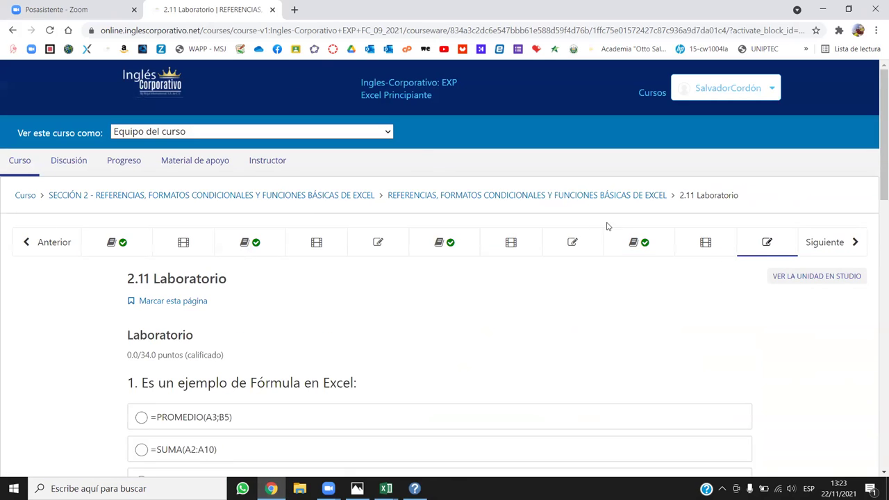
click(60, 244)
Move forward past 2.11 Laboratorio into lesson 3.1 Objetivo de la lección.
scroll(496, 381, down, 1)
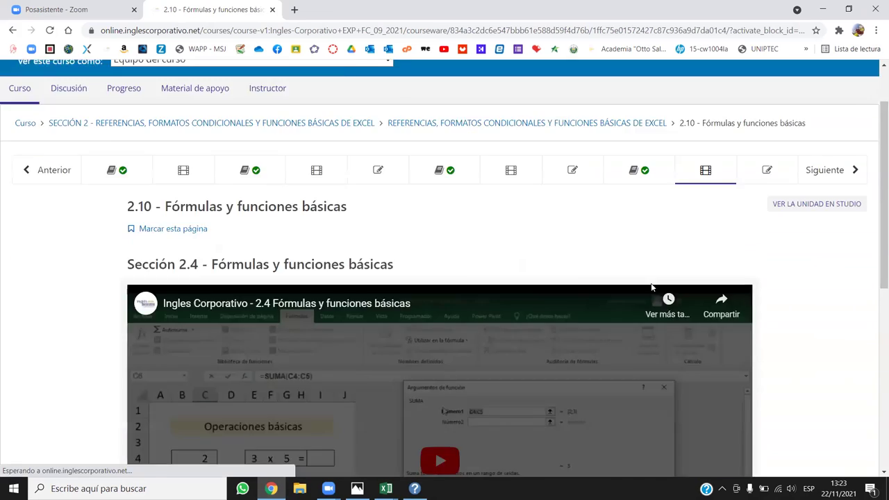
scroll(497, 380, up, 1)
click(826, 242)
click(824, 242)
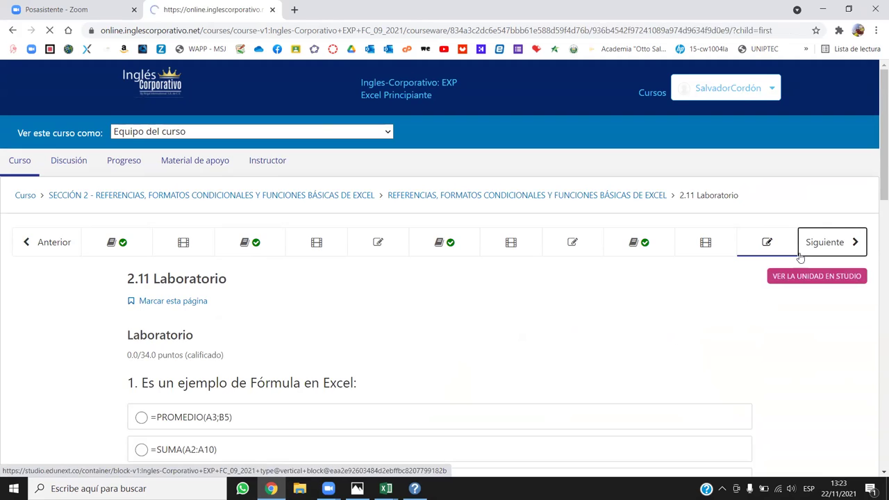
scroll(489, 279, down, 2)
scroll(494, 303, up, 2)
click(839, 239)
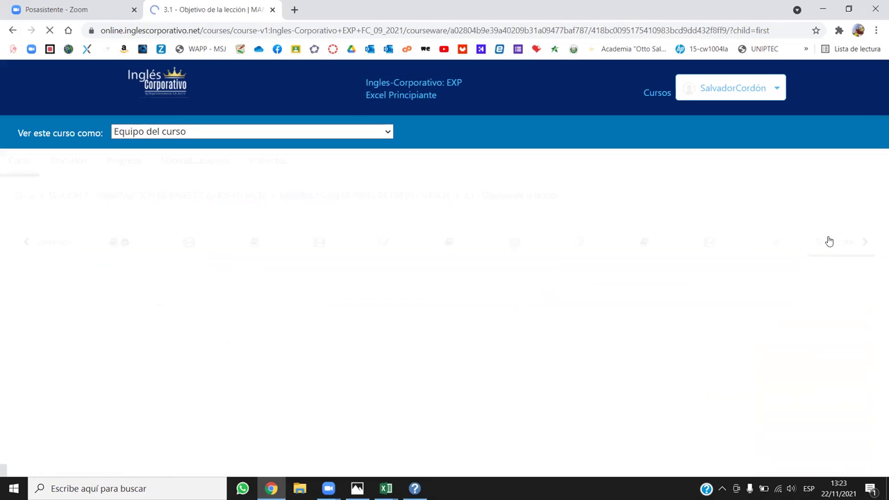
Open lesson 3.2 Uso de filtros.
scroll(456, 296, down, 7)
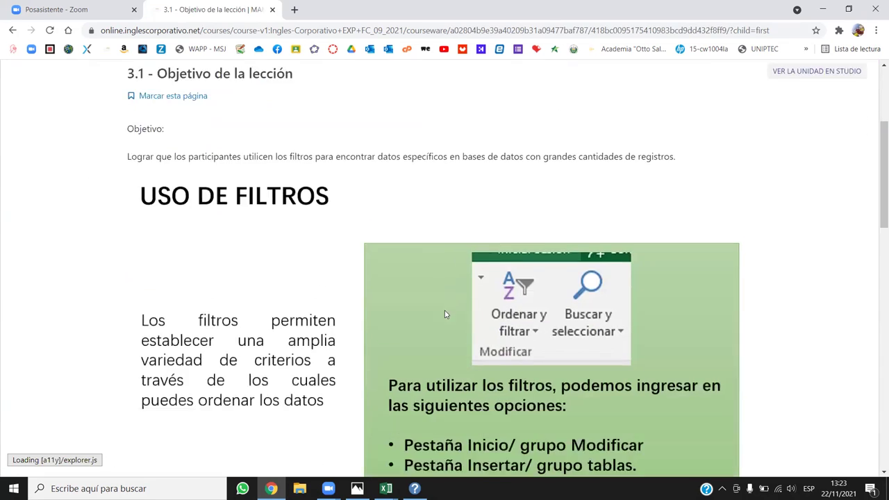
scroll(275, 393, up, 7)
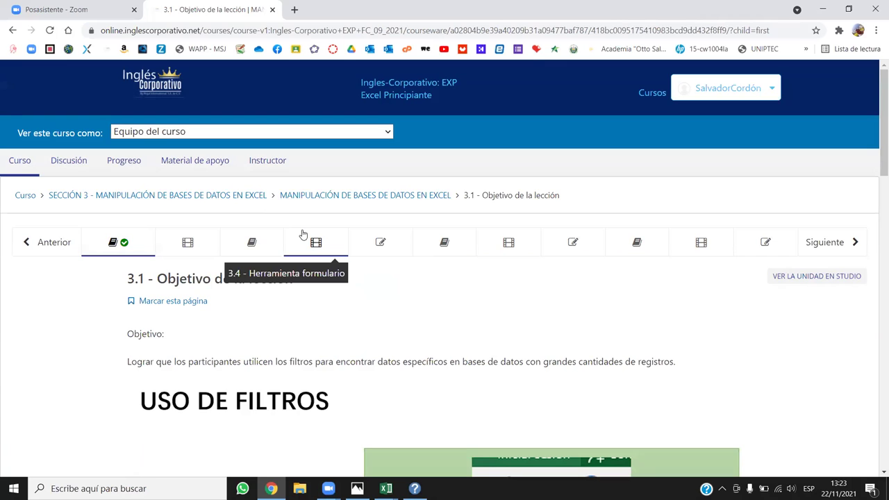
click(189, 242)
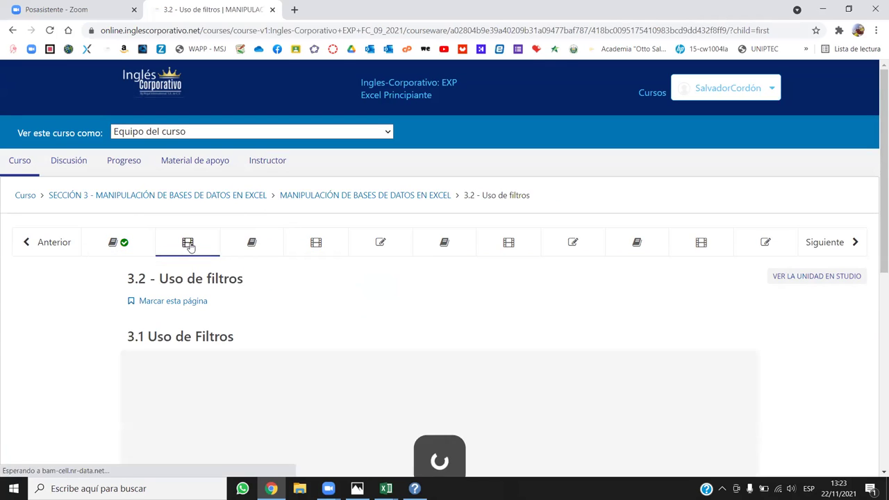
Try the PLANTILLA DE ACTIVIDADES SECCIÓN 3 link, close its not-found tab, and scroll down.
scroll(417, 340, down, 4)
scroll(381, 361, down, 2)
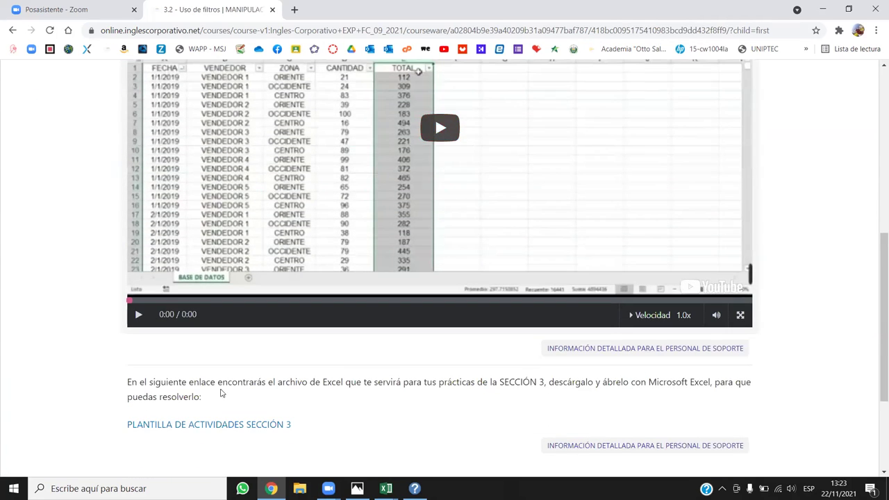
click(210, 425)
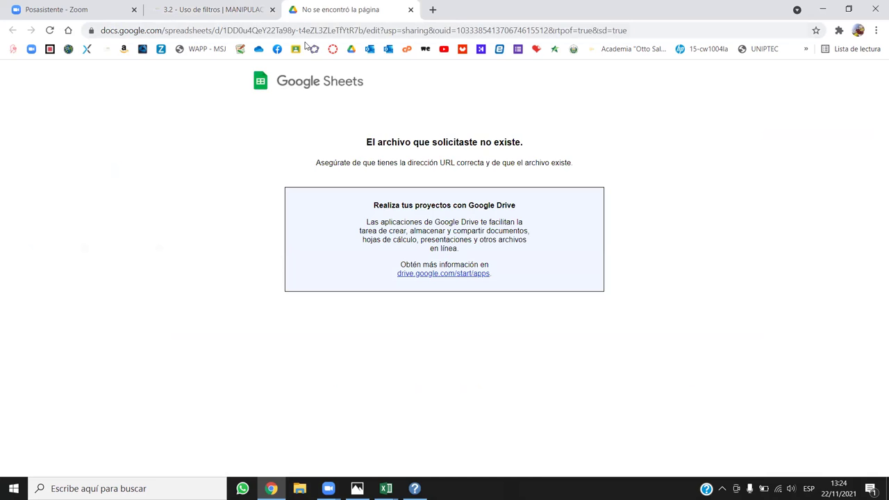
click(410, 9)
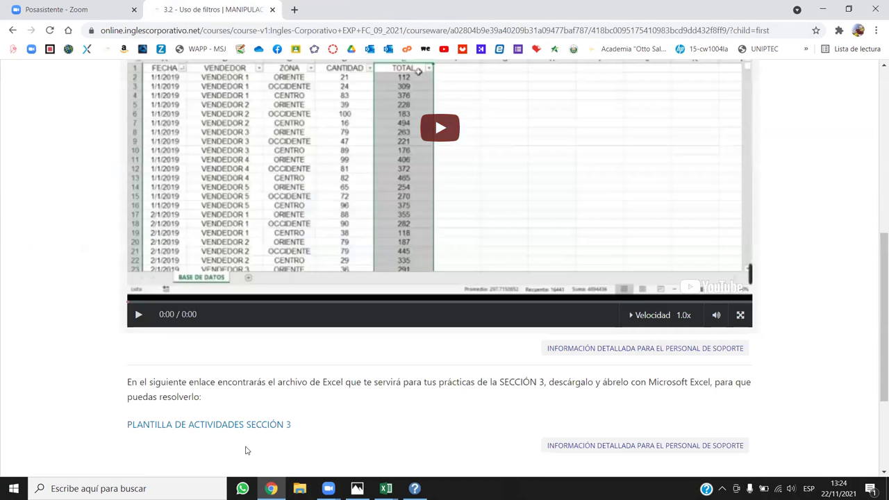
scroll(398, 383, down, 3)
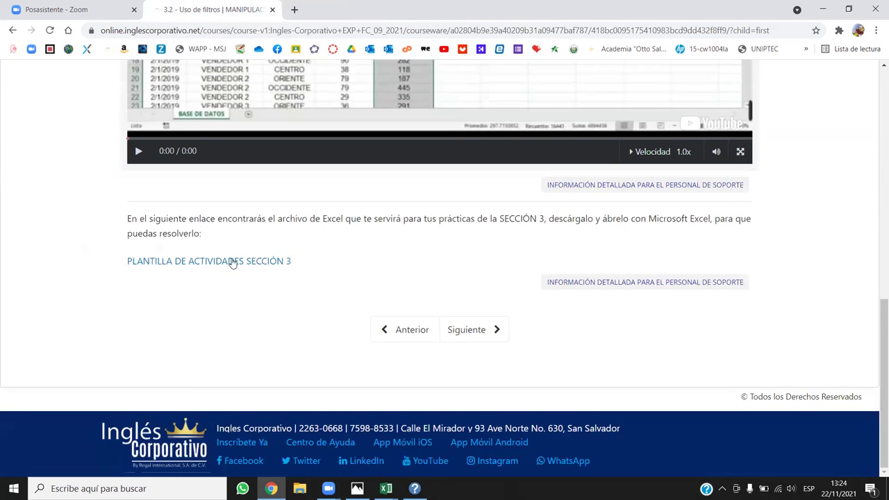
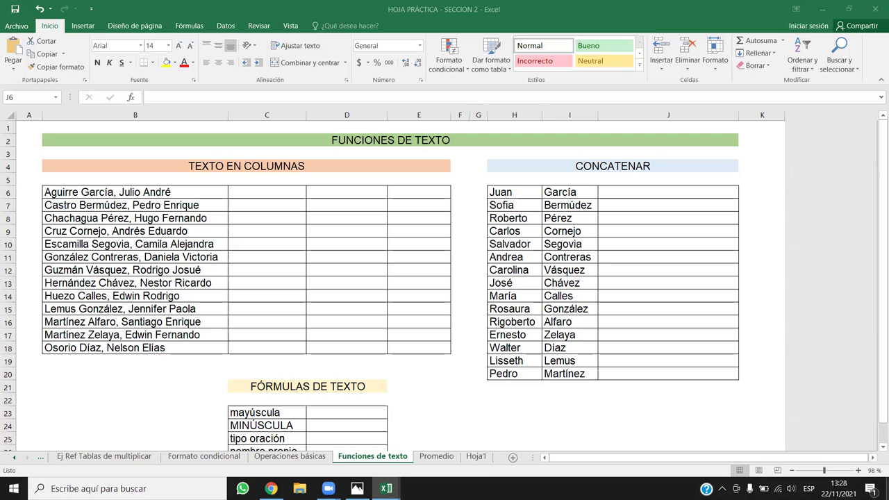
Select the thirteen full names in B6:B18 and switch to the Datos ribbon.
drag(153, 189, 154, 351)
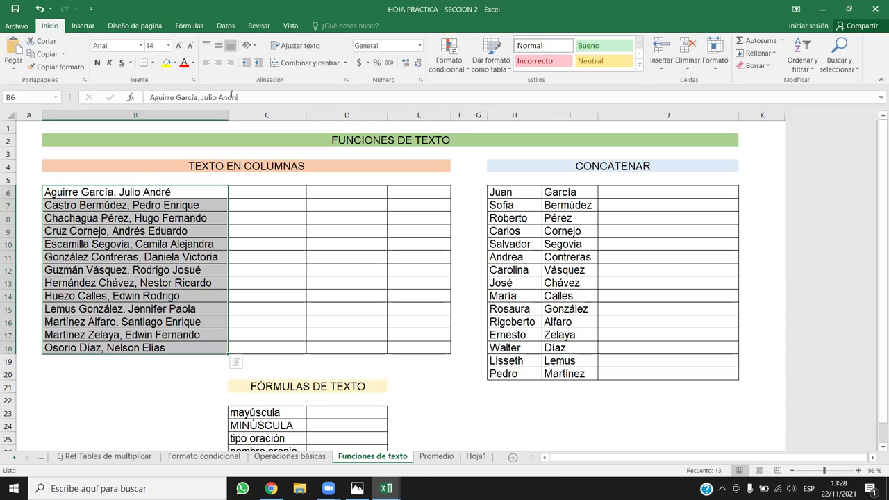
click(225, 27)
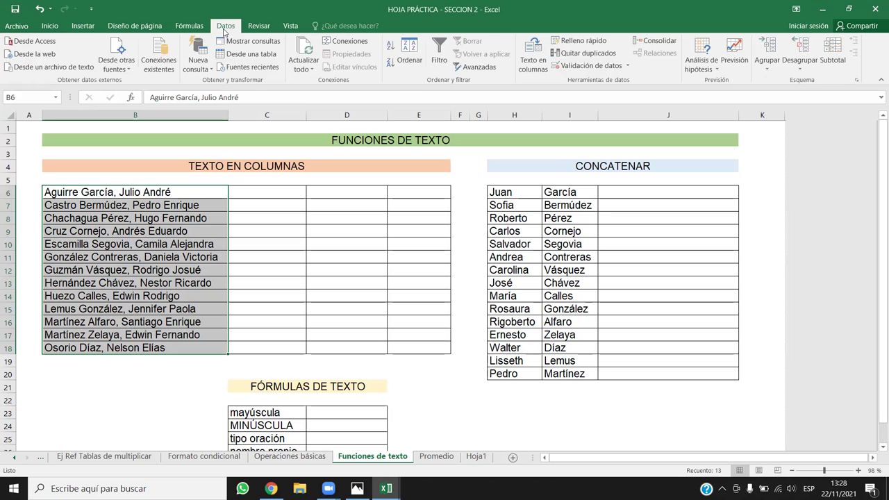
In Texto en columnas, choose Delimitados with Coma as the only separator.
click(533, 54)
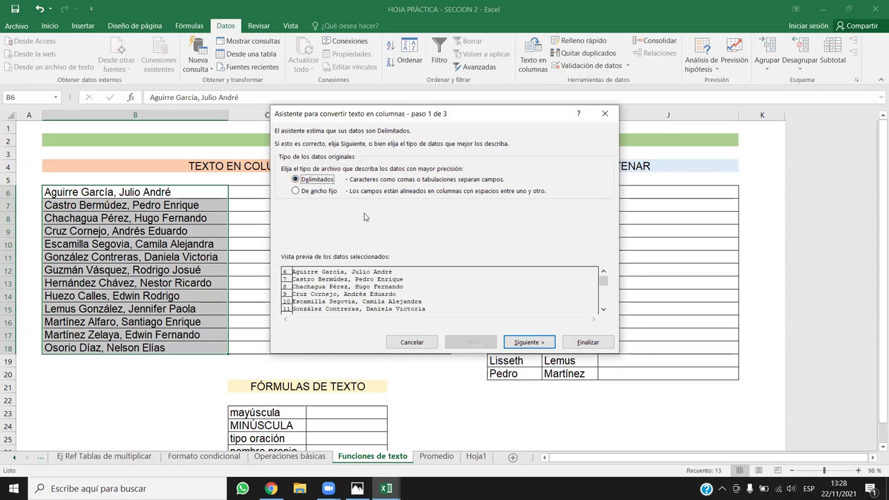
key(Return)
click(284, 190)
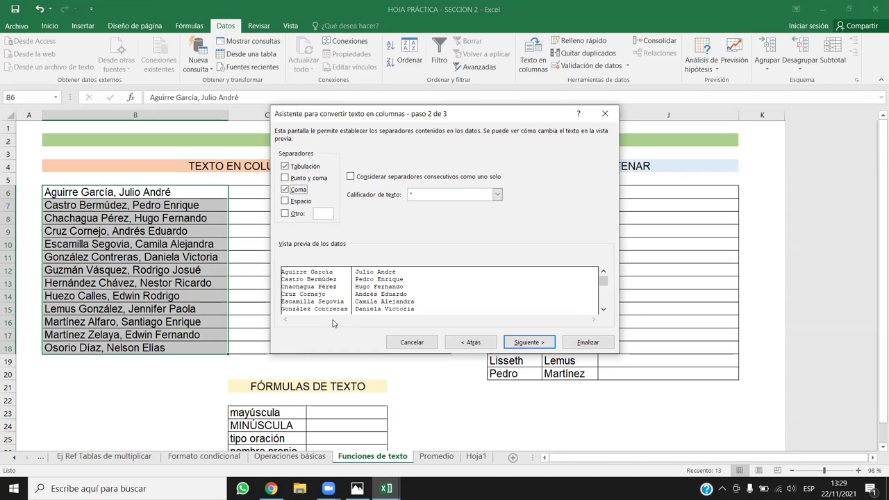
click(296, 190)
click(316, 213)
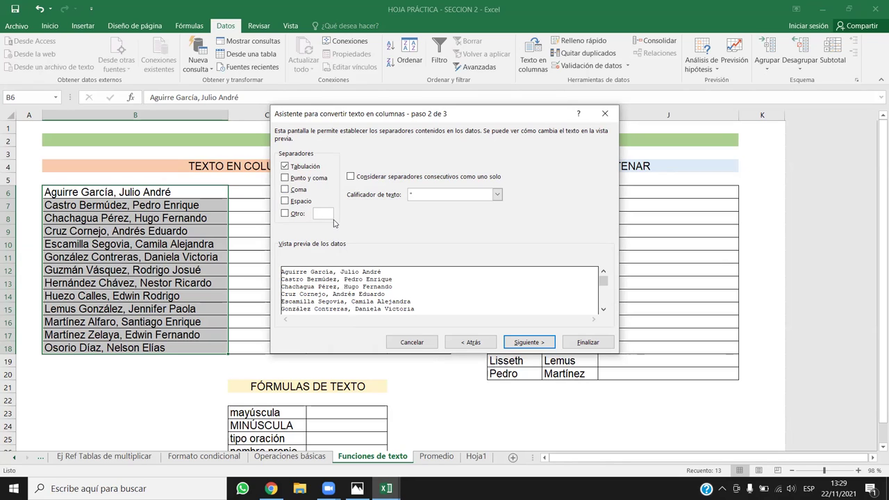
text(,)
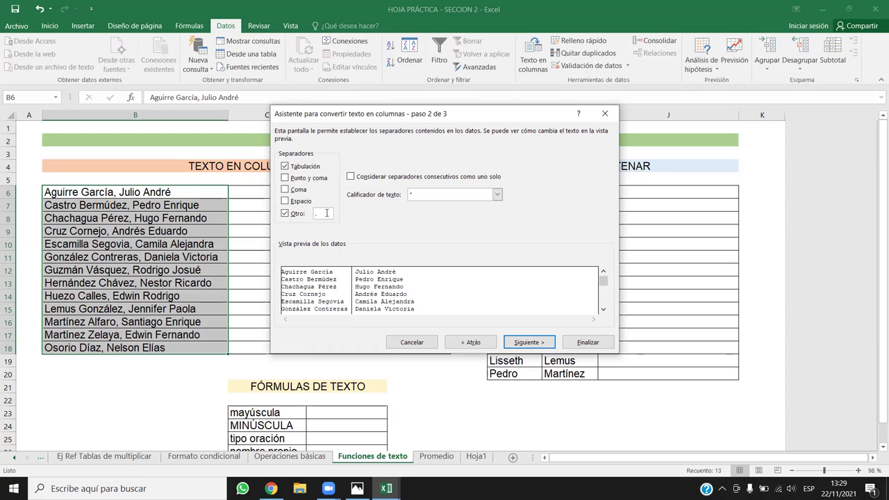
key(BackSpace)
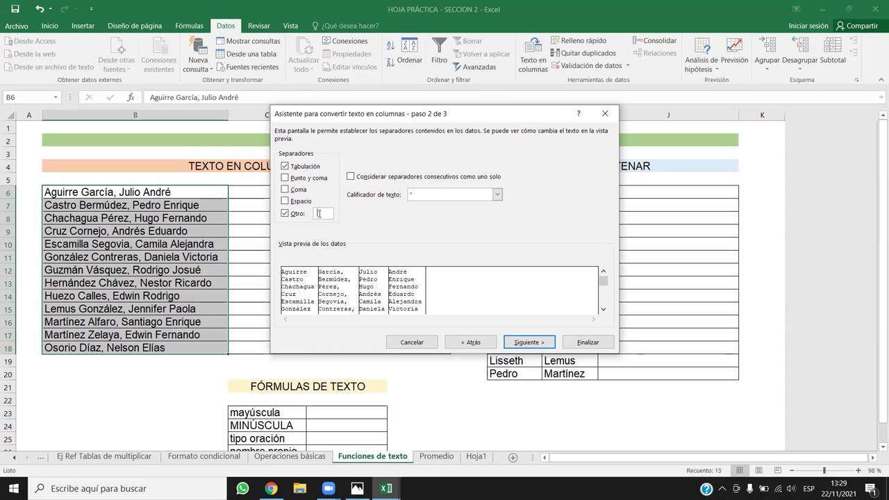
key(BackSpace)
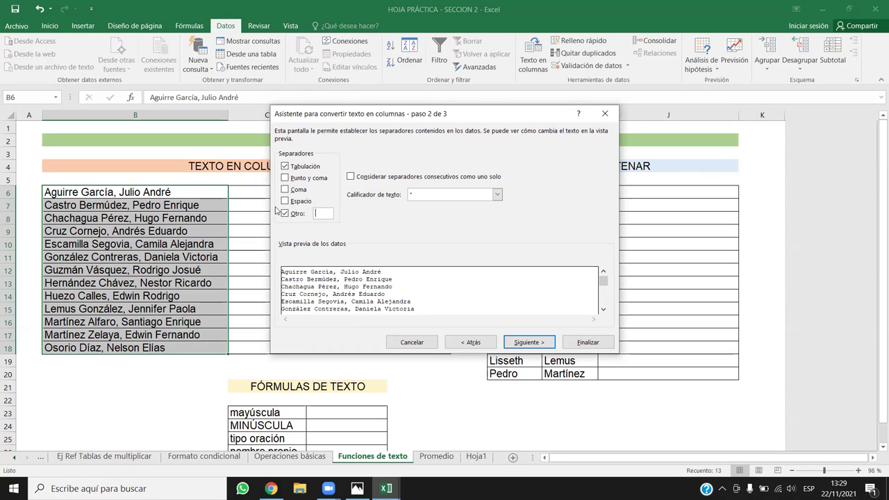
click(285, 213)
click(285, 189)
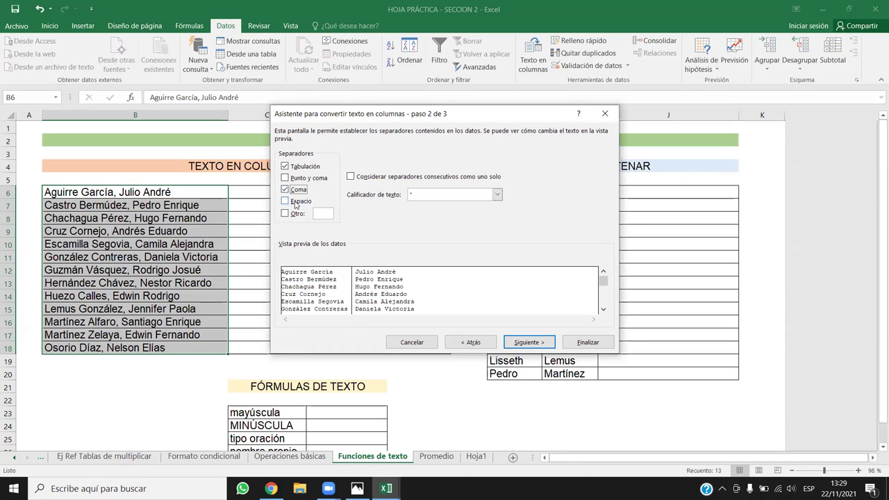
Finish the split and accept replacing the existing cells' contents.
click(522, 344)
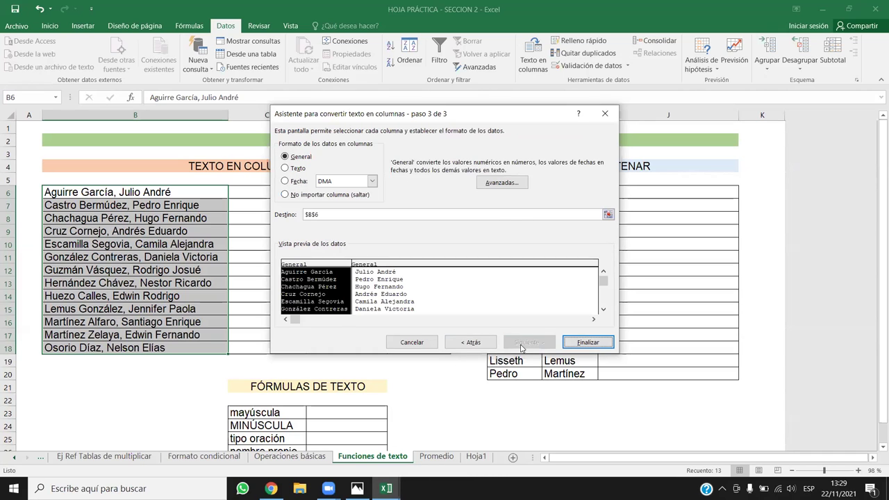
click(587, 342)
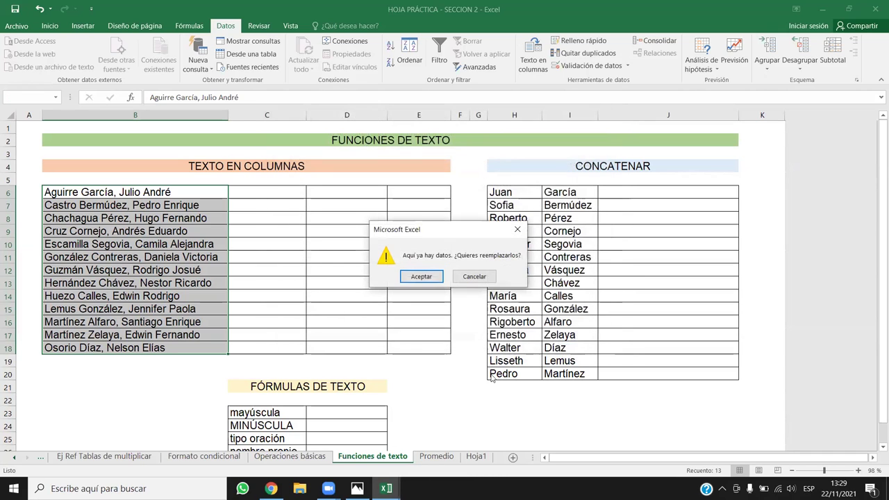
click(421, 276)
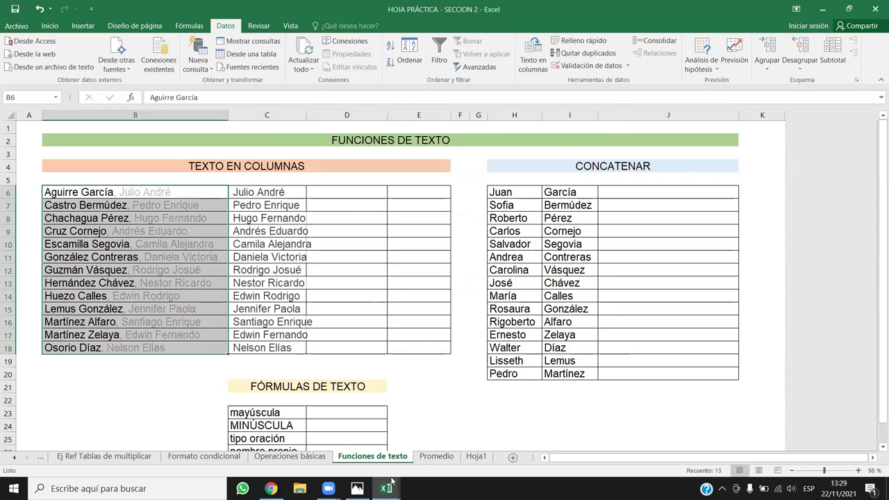
mouse_move(386, 488)
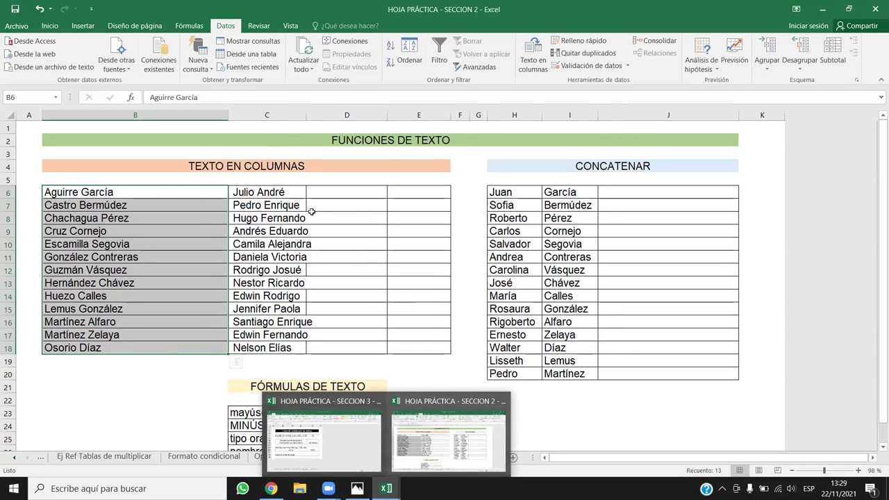
Widen column C and begin an ESPACIOS formula in D6.
drag(306, 116, 362, 116)
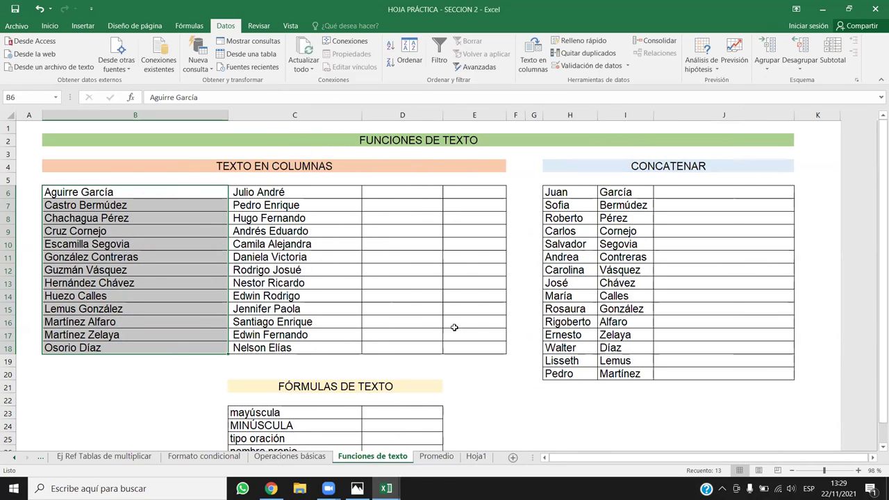
click(341, 193)
click(403, 191)
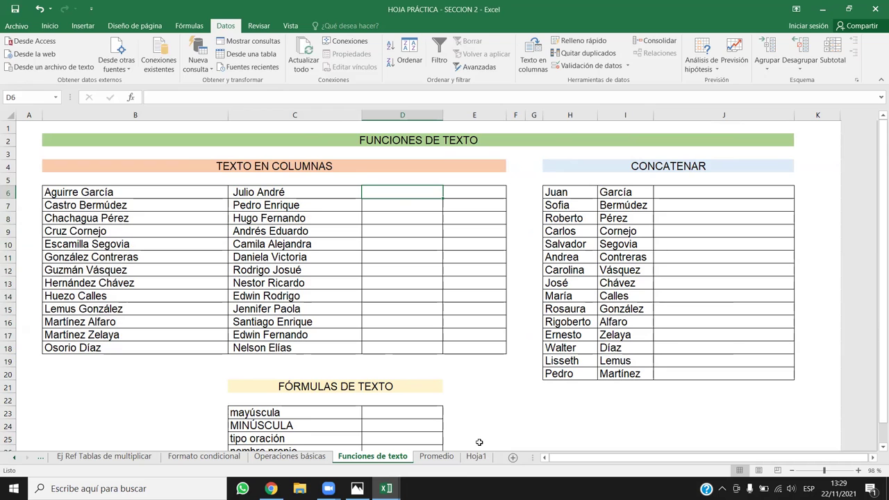
text(=ES)
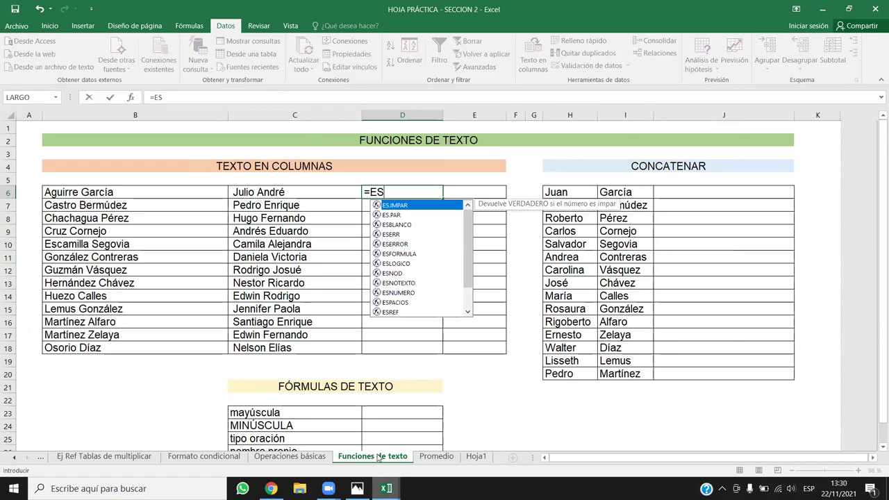
scroll(413, 244, down, 1)
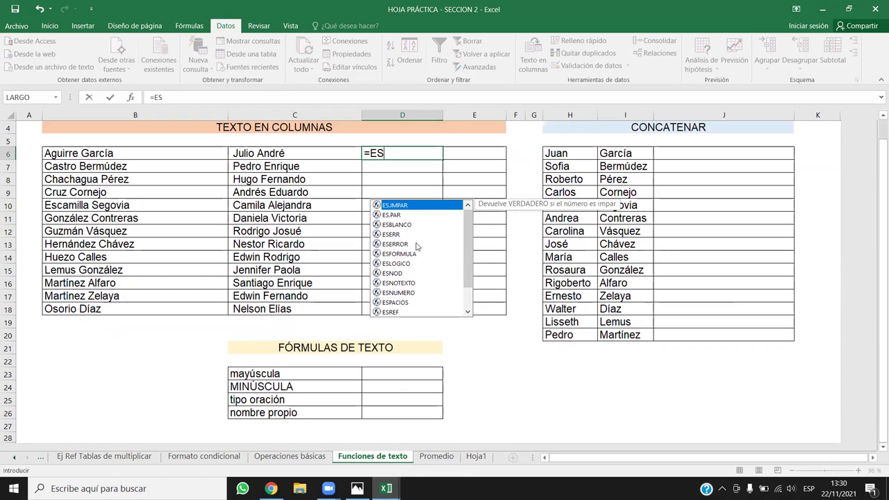
scroll(415, 267, up, 1)
text(pa)
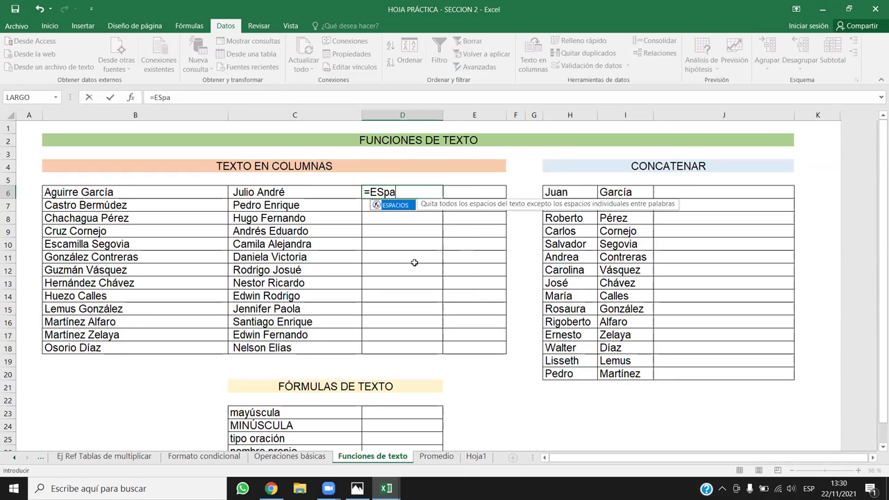
double_click(404, 208)
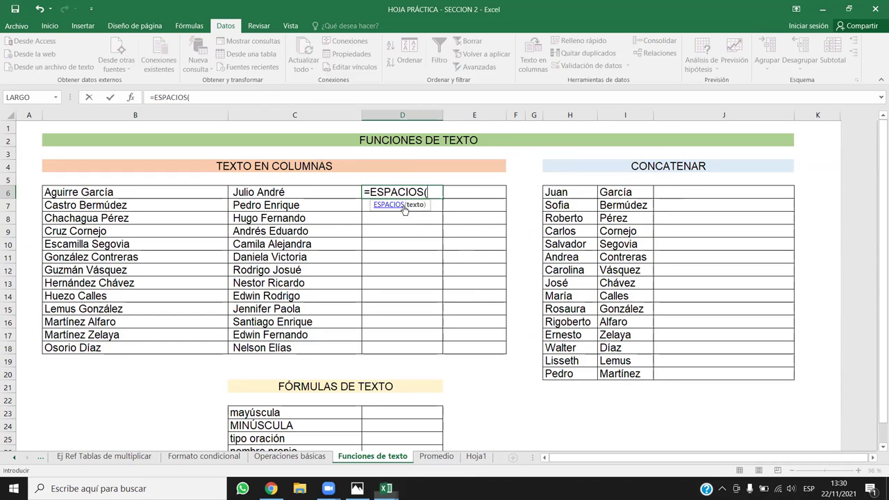
Complete D6 as =ESPACIOS(C6), dropping the extra B6 argument.
click(277, 193)
text(;)
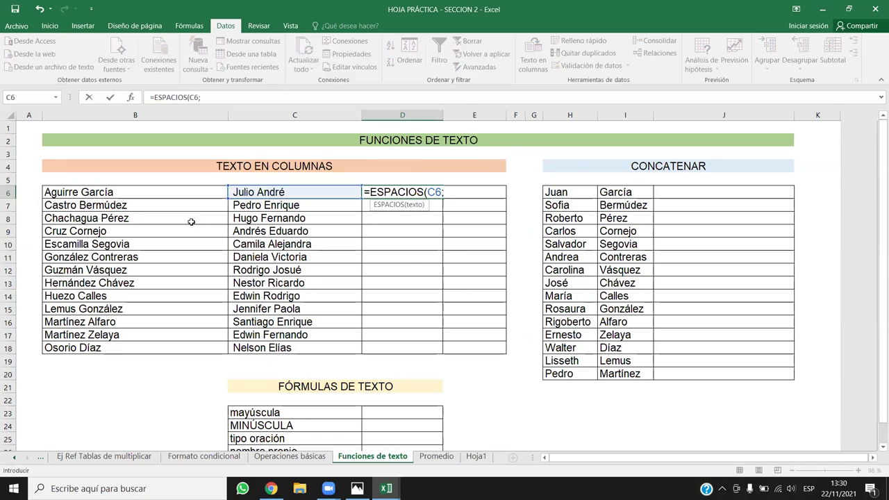
click(104, 193)
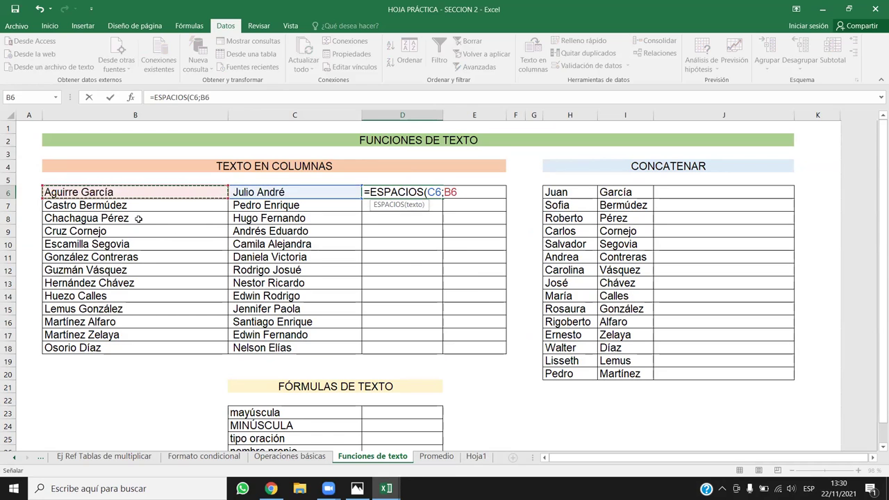
key(Return)
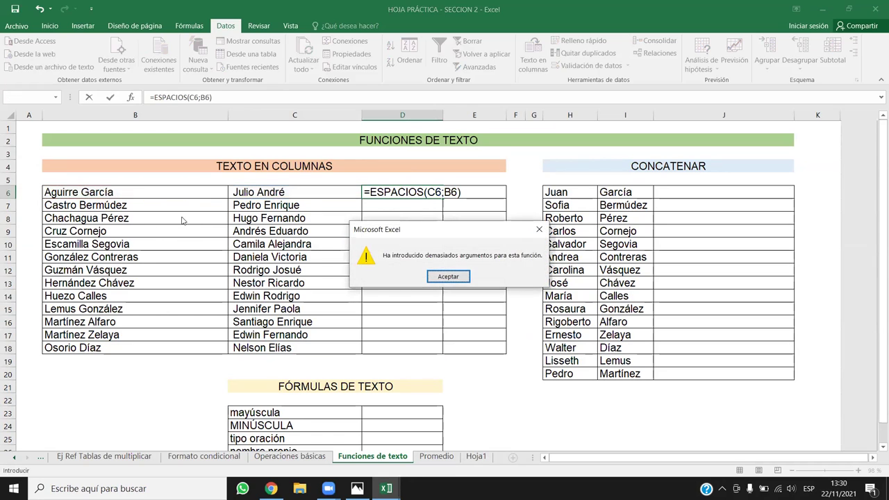
key(Return)
key(BackSpace)
key(BackSpace)
key(Return)
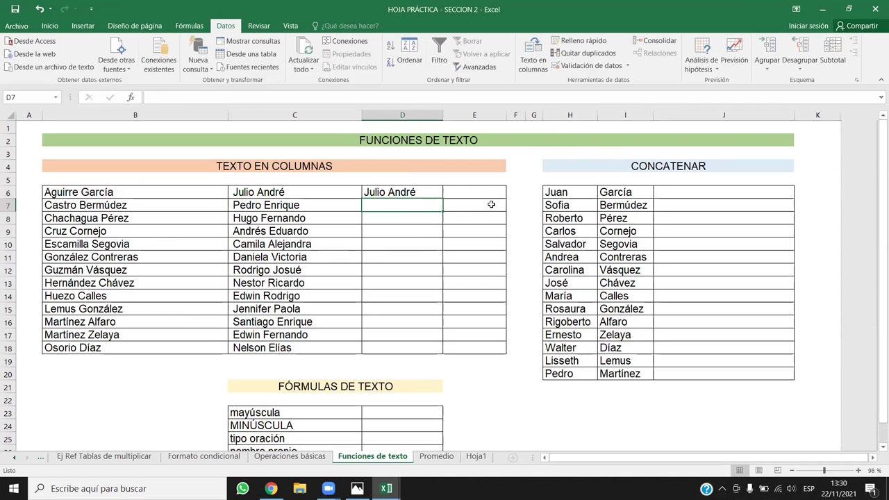
Fill the ESPACIOS formula down to D18 and select the cleaned names D6:D18.
click(417, 193)
double_click(442, 199)
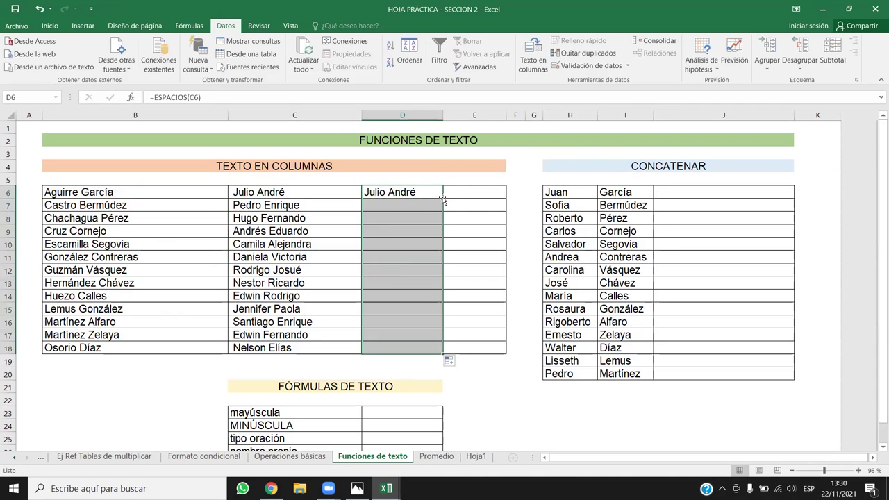
click(463, 232)
drag(422, 179, 431, 345)
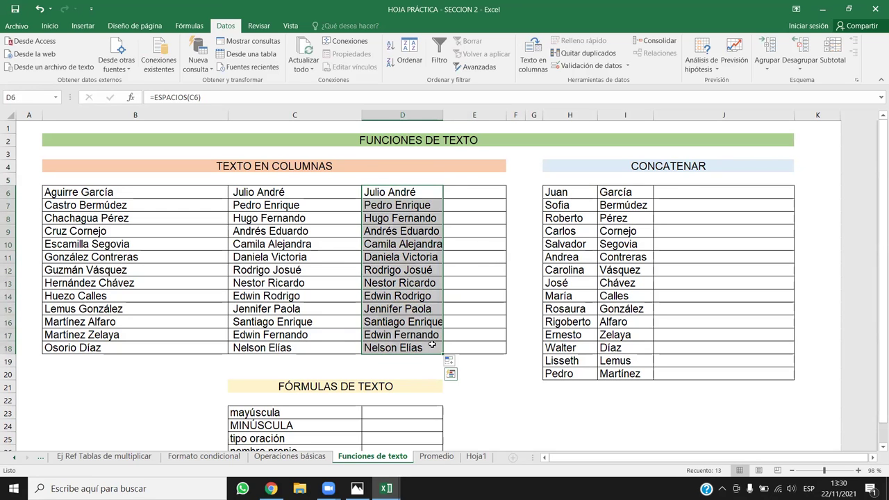
Paste the cleaned names as values into C6:C18 and clear D6:D18.
key(ctrl+c)
right_click(322, 197)
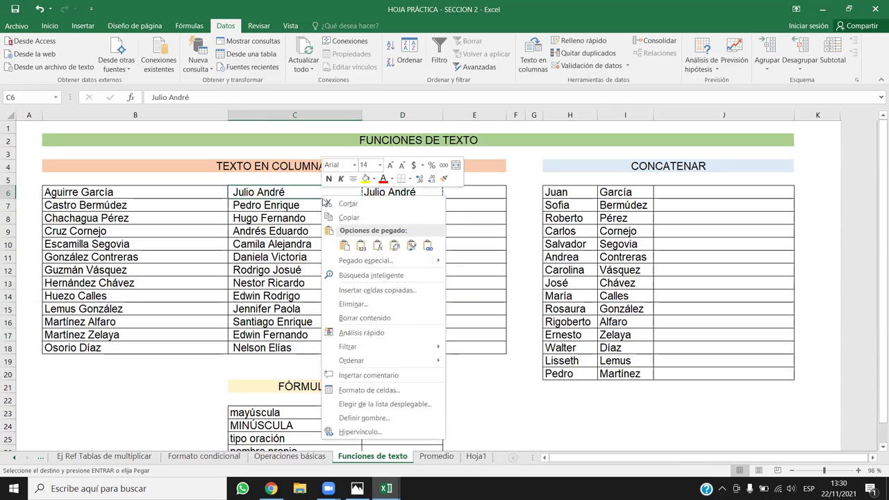
click(361, 245)
drag(401, 194, 417, 351)
key(Delete)
click(401, 321)
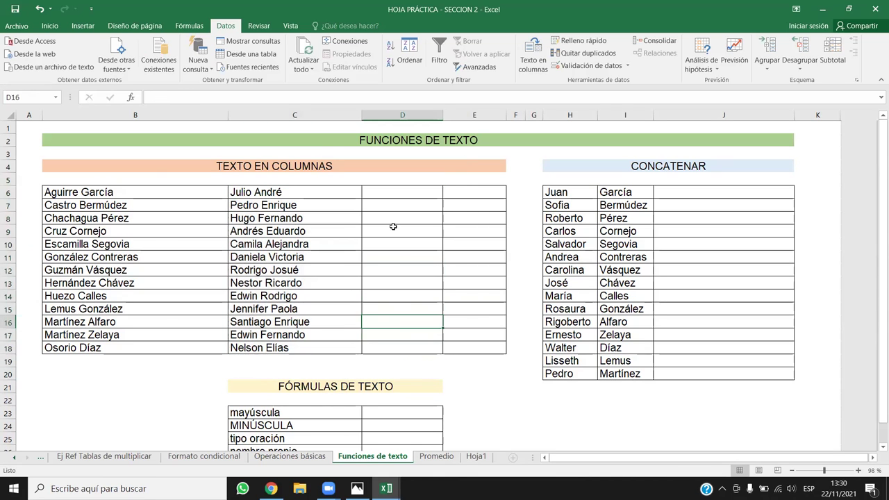
Enter =C6&" "&B6 in D6 to join first name and surname.
click(399, 194)
text(=CONTA)
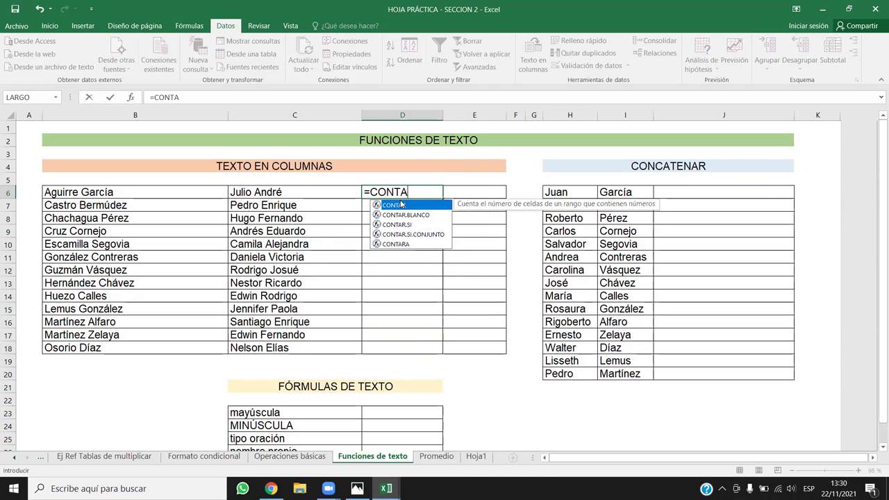
key(BackSpace)
key(BackSpace)
key(BackSpace)
key(BackSpace)
key(BackSpace)
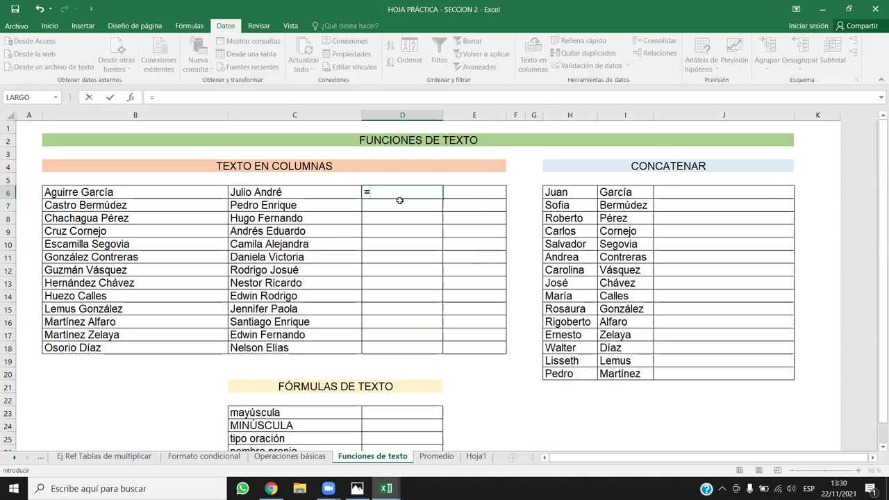
click(320, 191)
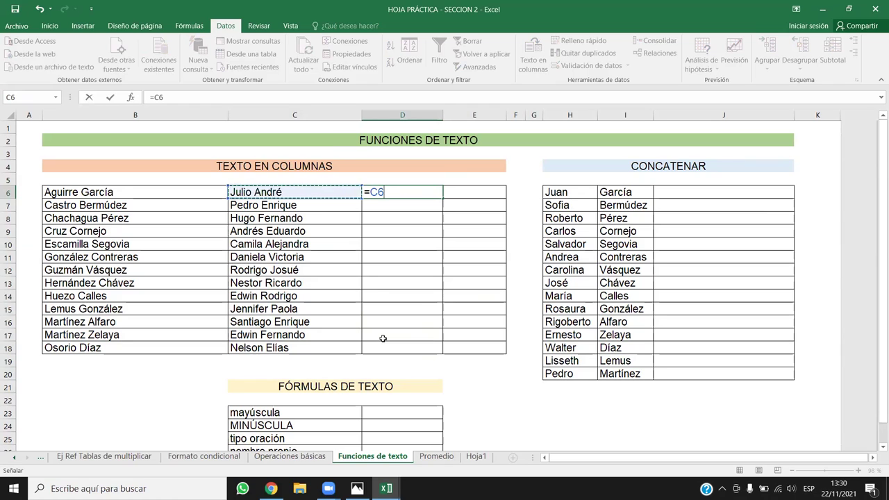
text(&" "&)
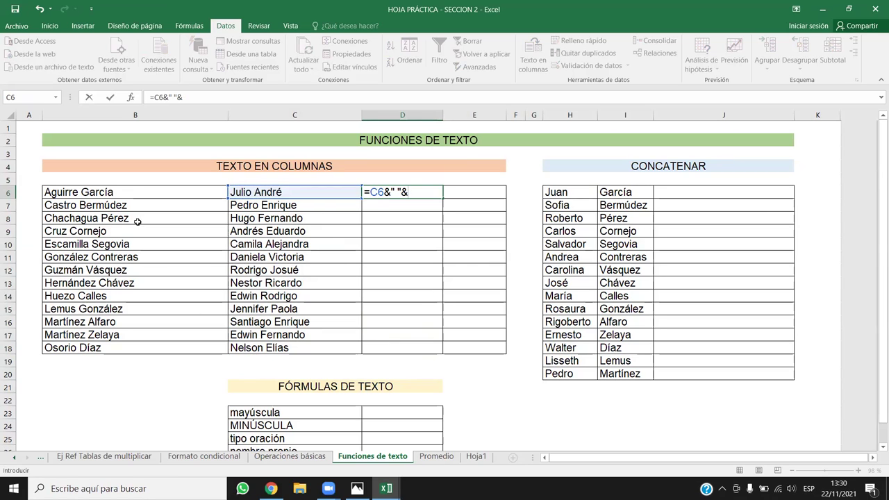
click(134, 192)
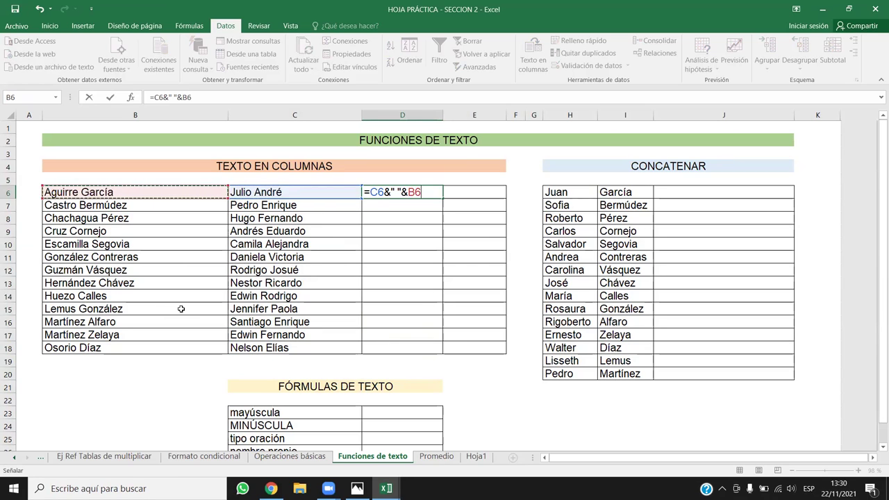
key(Return)
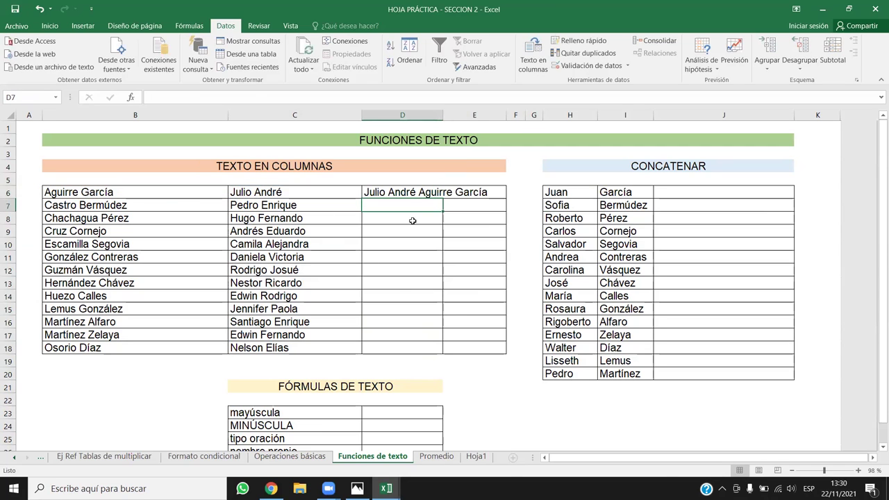
Fill the full-name formula down to D18 and widen column D.
click(430, 197)
double_click(442, 198)
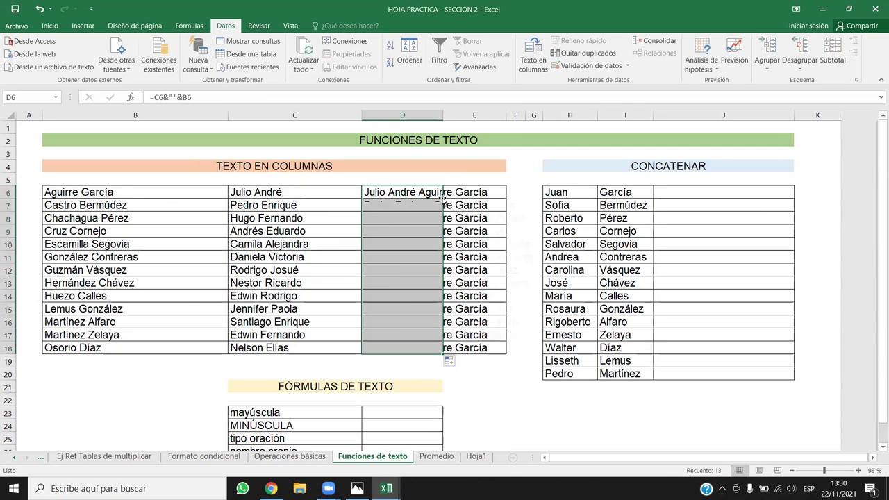
drag(443, 116, 537, 127)
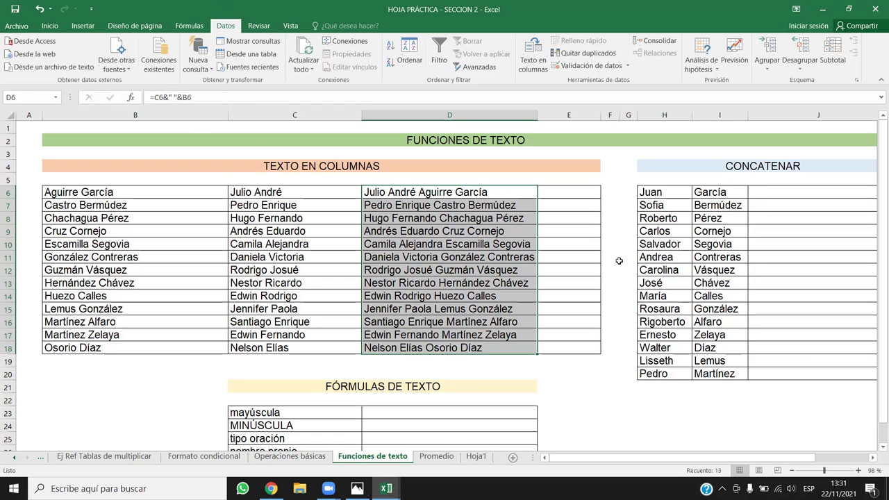
Scroll right to the CONCATENAR table and select G6 for the first title.
click(652, 257)
drag(800, 458, 813, 457)
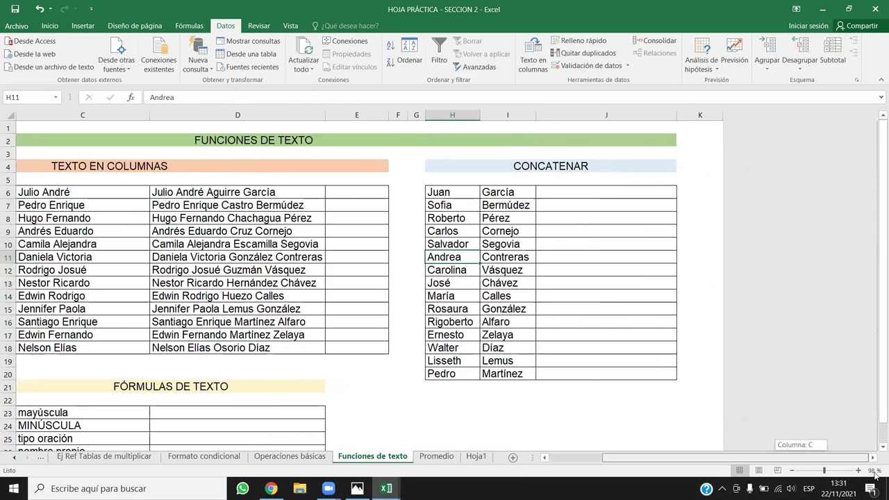
click(509, 222)
click(567, 203)
click(575, 194)
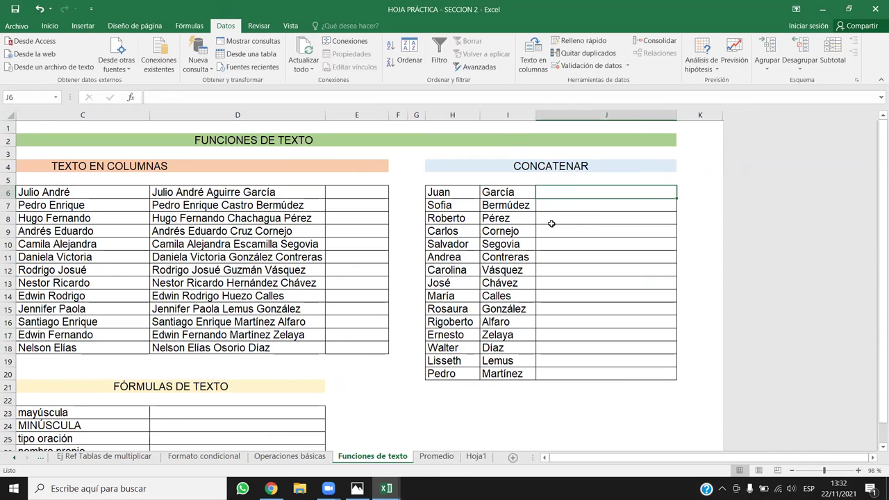
click(414, 193)
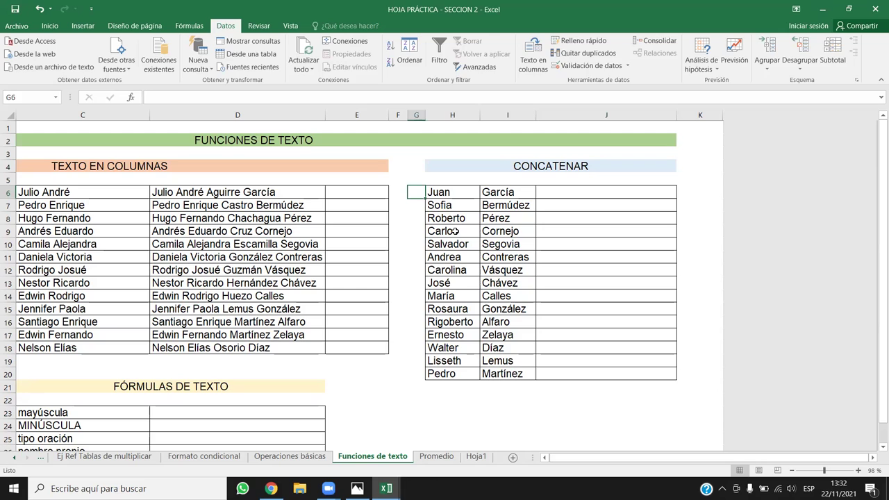
Enter titles INC, ARQ, Sr. and Lic down column G, retyping G6 as Ing.
text(INC)
key(Return)
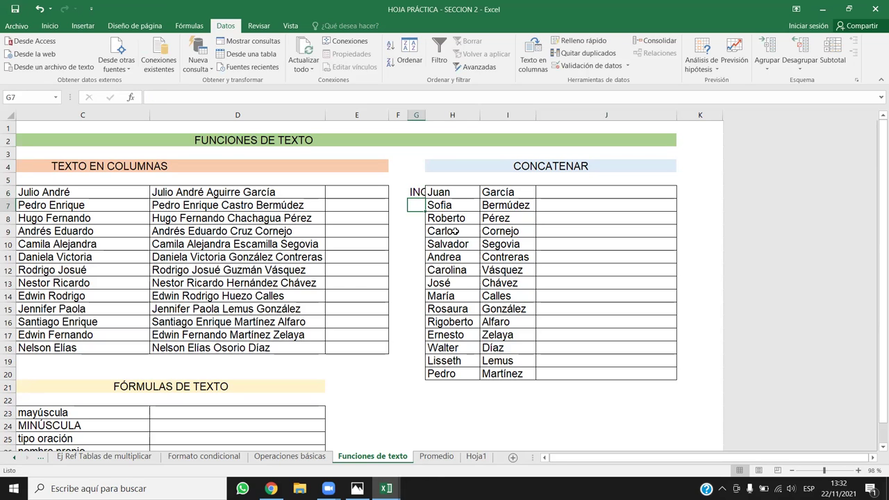
text(ARQ)
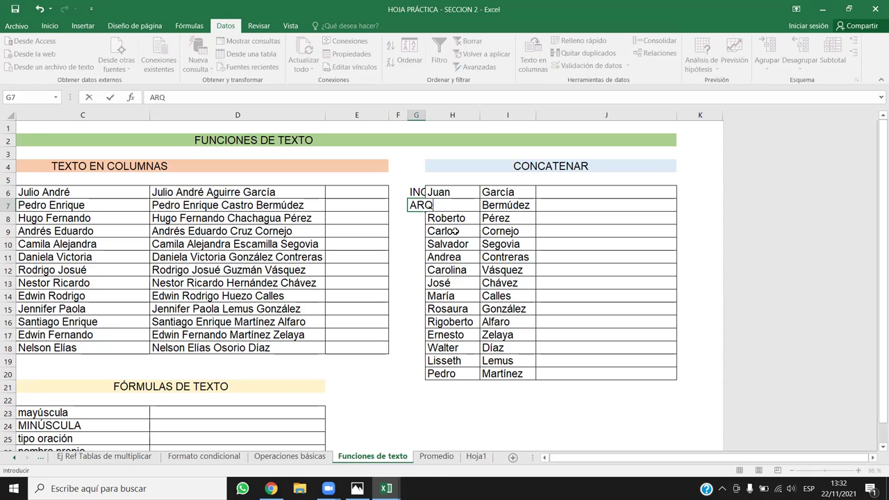
key(Return)
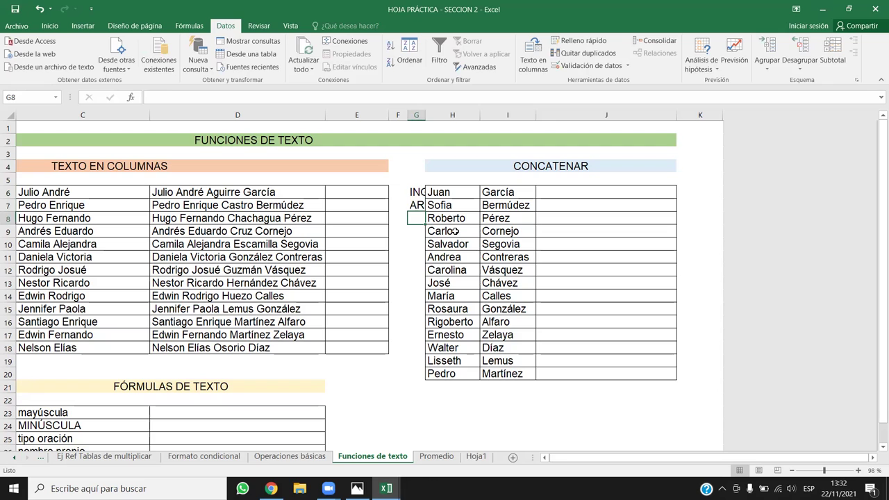
text(Sr.)
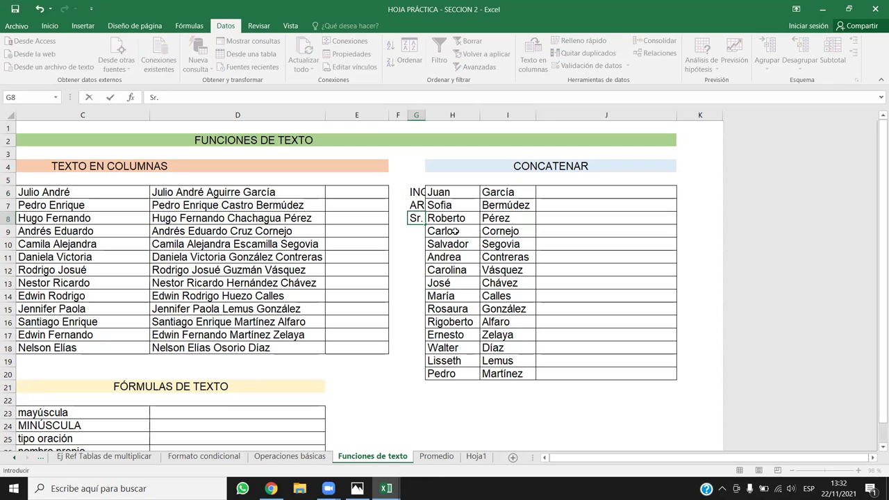
key(Return)
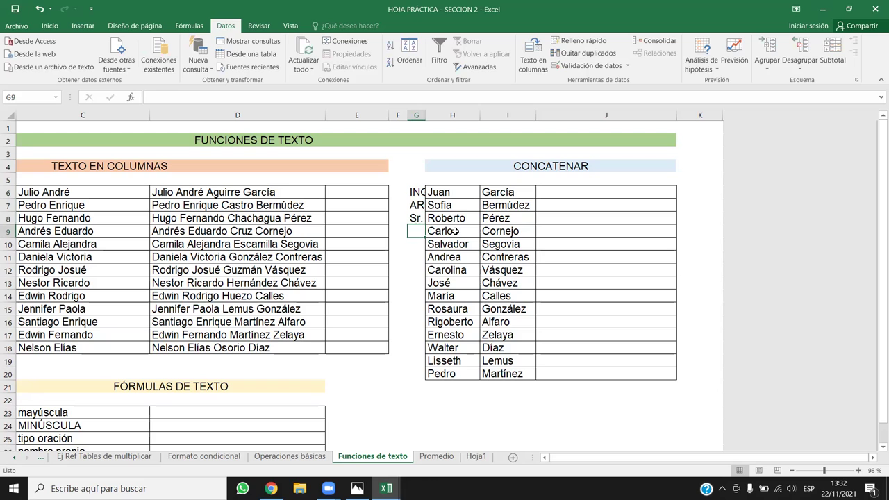
text(Lic)
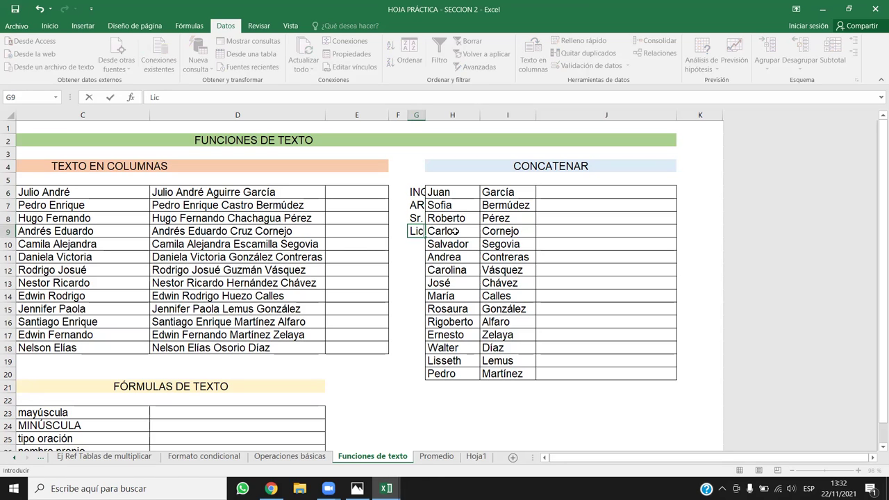
key(Up)
key(Up)
key(Up)
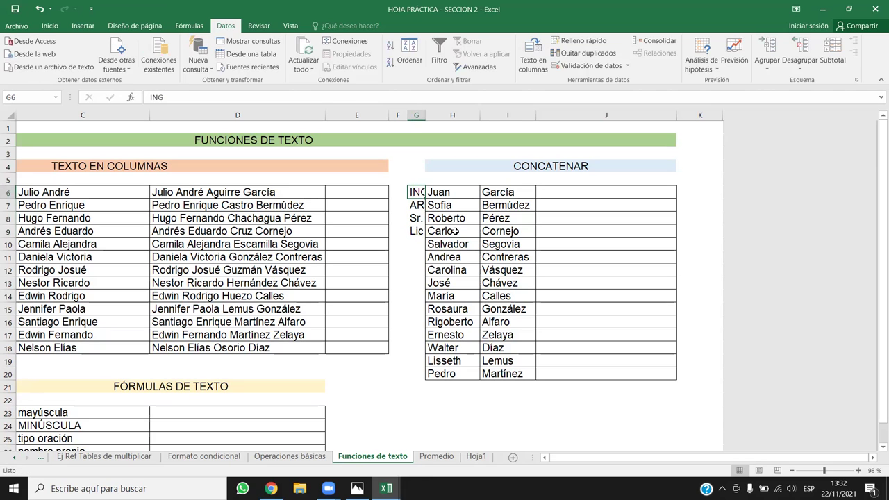
text(Ing)
key(Return)
Retype G7 as Arq and resize column G to fit the short titles.
text(Aew)
key(BackSpace)
key(BackSpace)
text(rq)
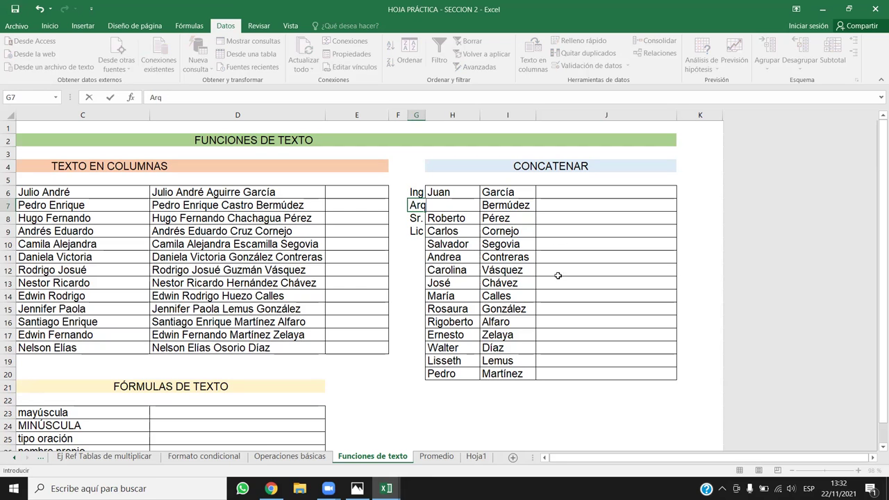
drag(557, 231, 558, 244)
drag(425, 115, 492, 115)
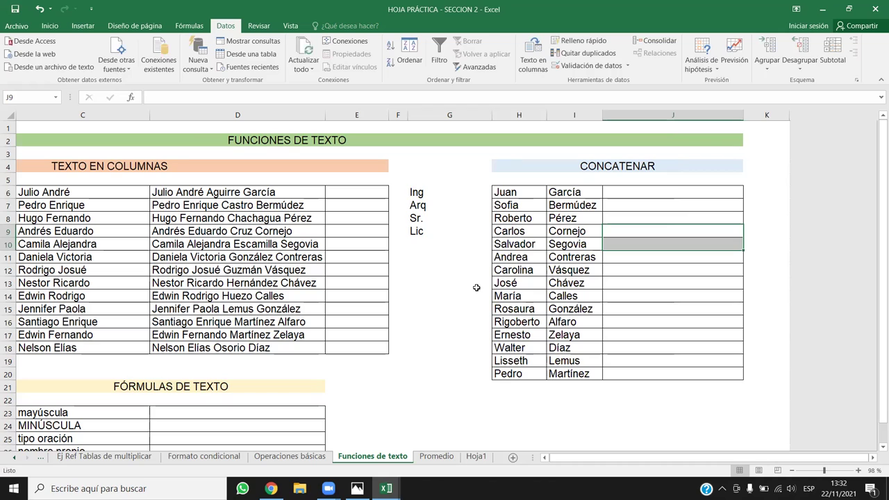
drag(492, 115, 446, 115)
Enter Ing. in G10 and correct G7 to Arq.
click(607, 207)
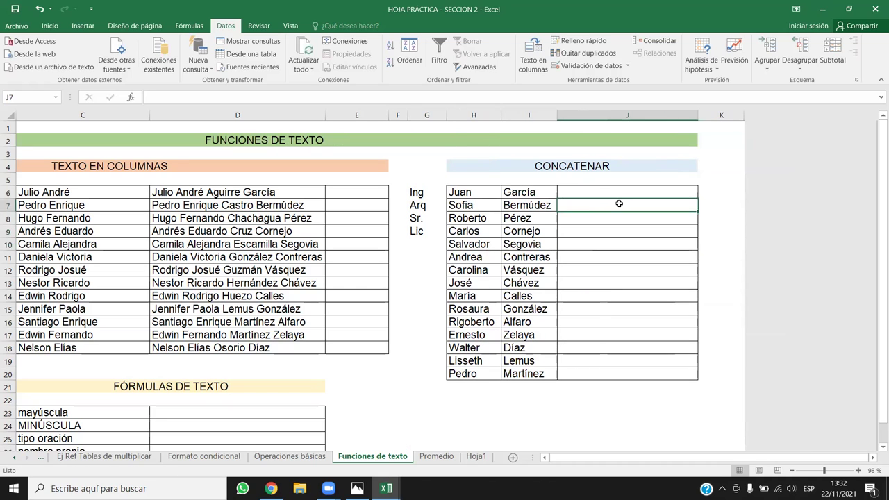
click(430, 243)
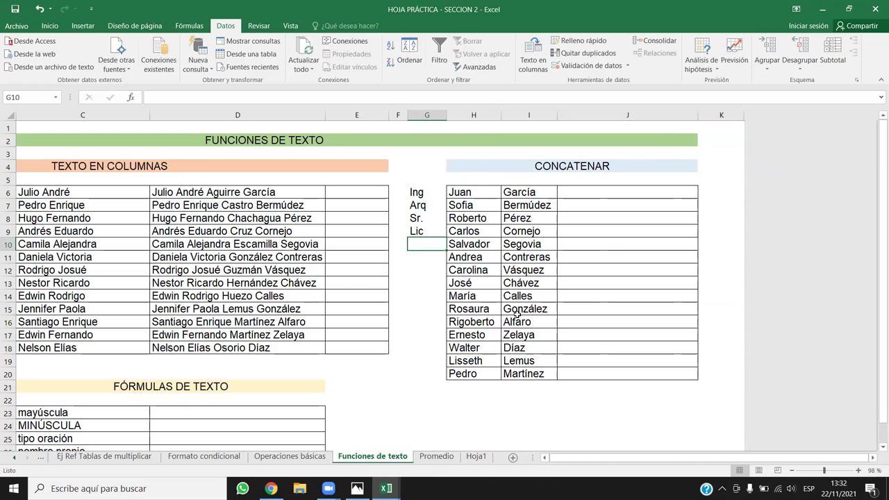
text(Ing.)
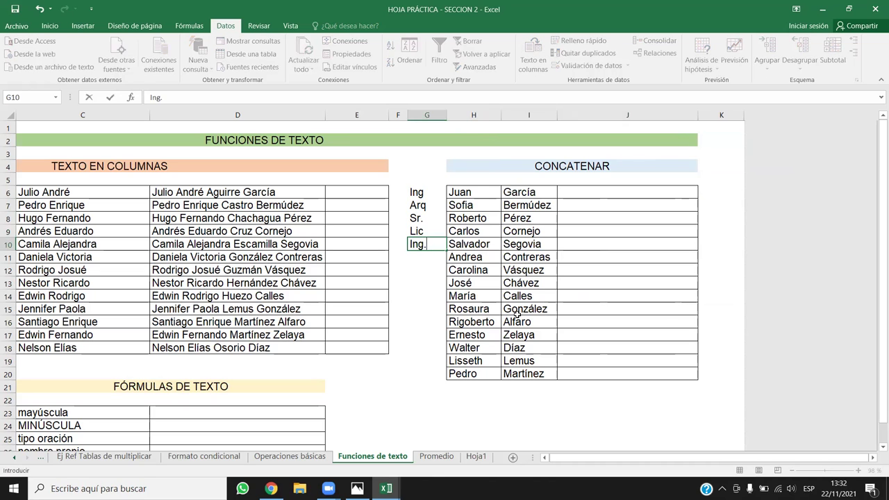
double_click(428, 203)
text(.)
click(434, 193)
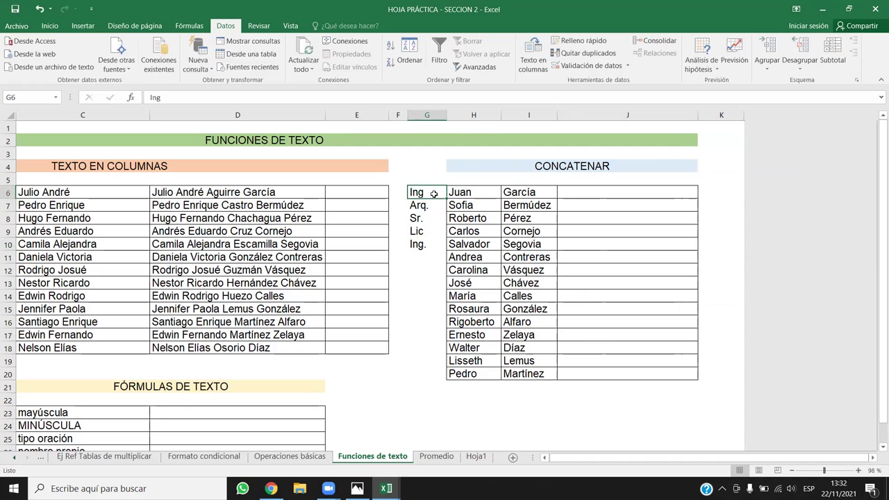
click(425, 255)
Enter Lcda. in G11 and Profa. in G12, undoing an accidental overwrite of G10.
key(Up)
text(Lc)
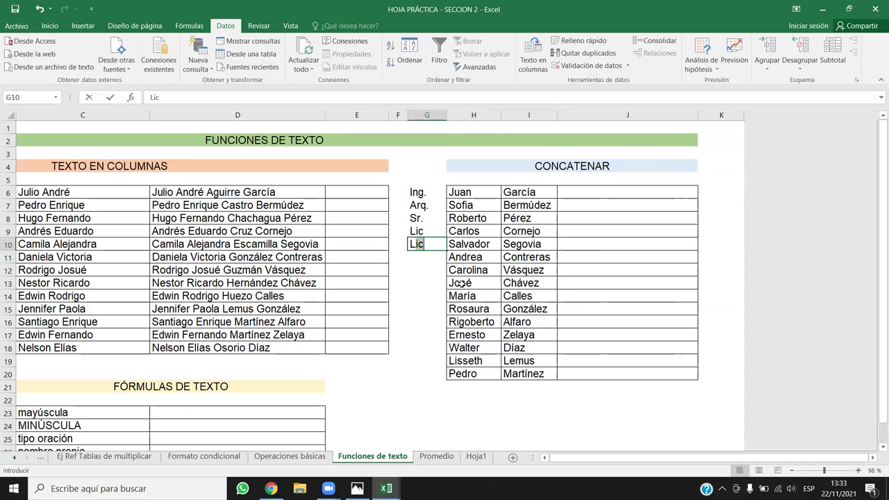
text(da.)
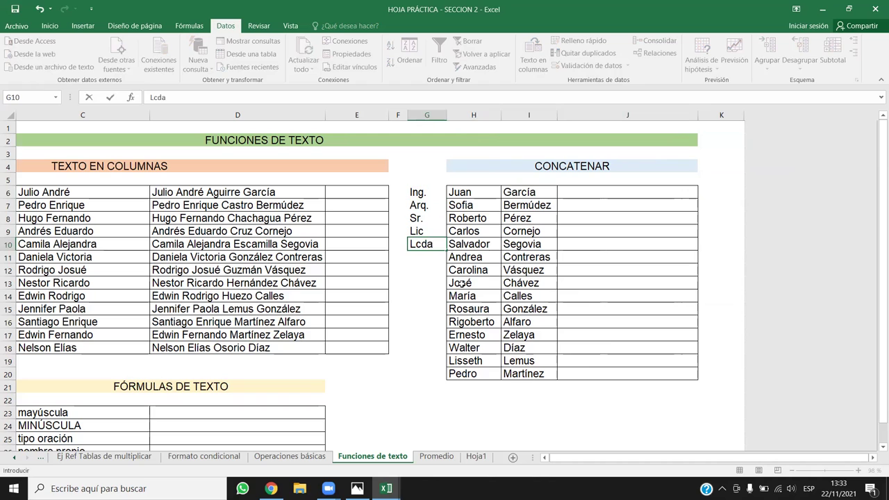
key(Return)
key(ctrl+z)
click(434, 261)
text(Lcda.)
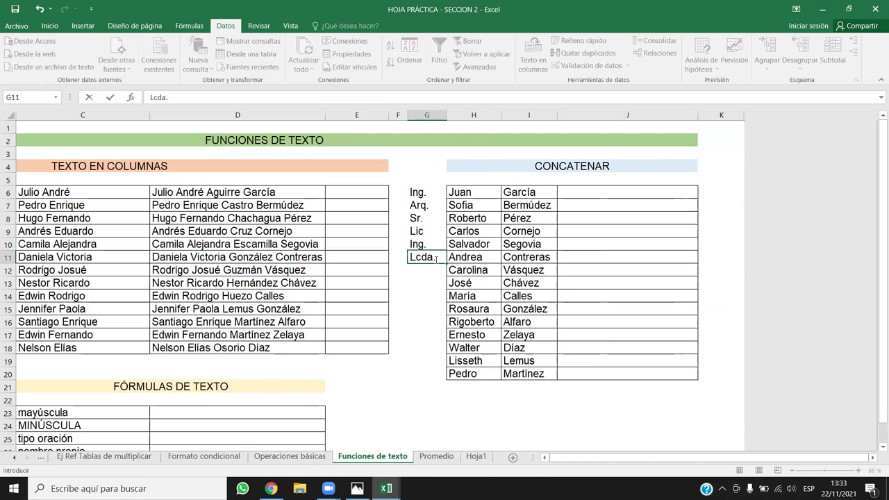
key(Return)
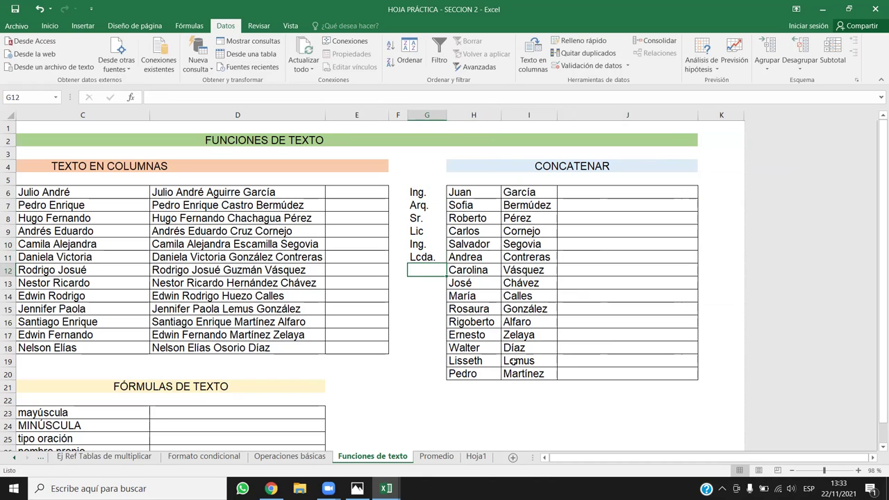
text(Profa,)
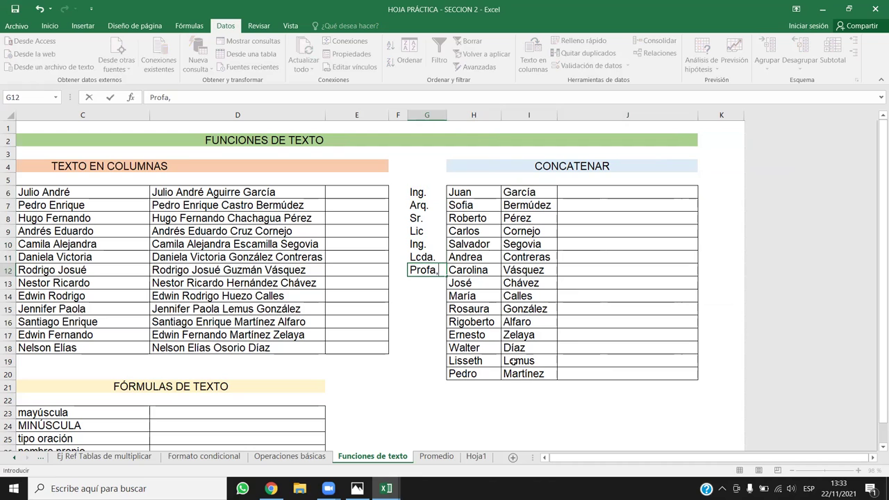
key(BackSpace)
text(.)
key(Return)
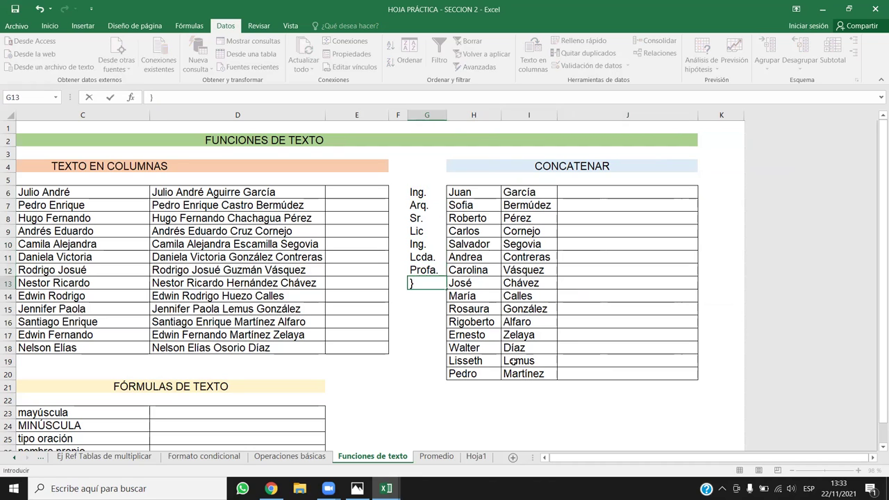
drag(553, 291, 552, 283)
Paste Ing. into G13, G16:G18 and G20, then undo that paste.
click(424, 243)
key(ctrl+c)
click(426, 283)
ctrl+click(427, 321)
ctrl+click(442, 337)
ctrl+click(441, 347)
ctrl+click(441, 375)
key(ctrl+v)
click(568, 306)
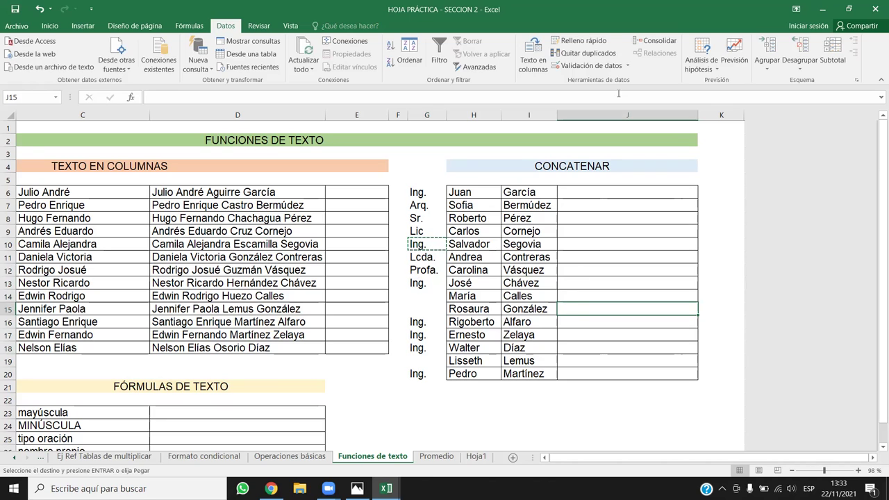
key(ctrl+z)
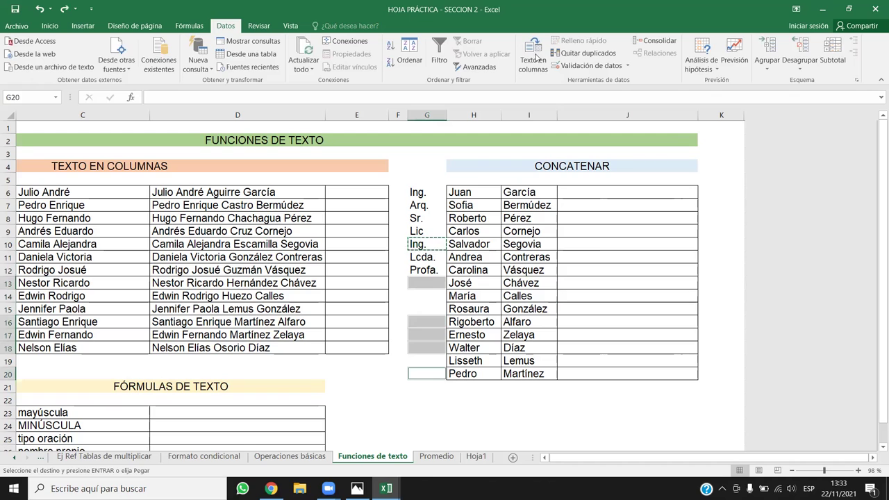
click(533, 56)
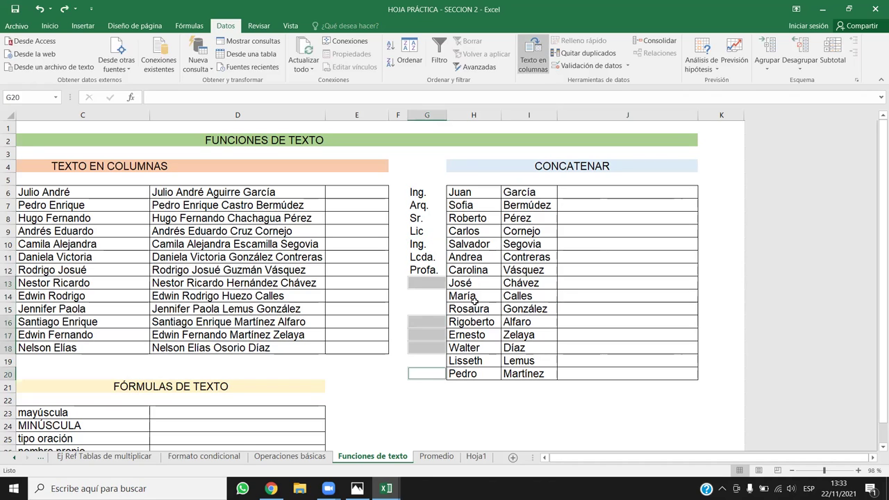
click(562, 322)
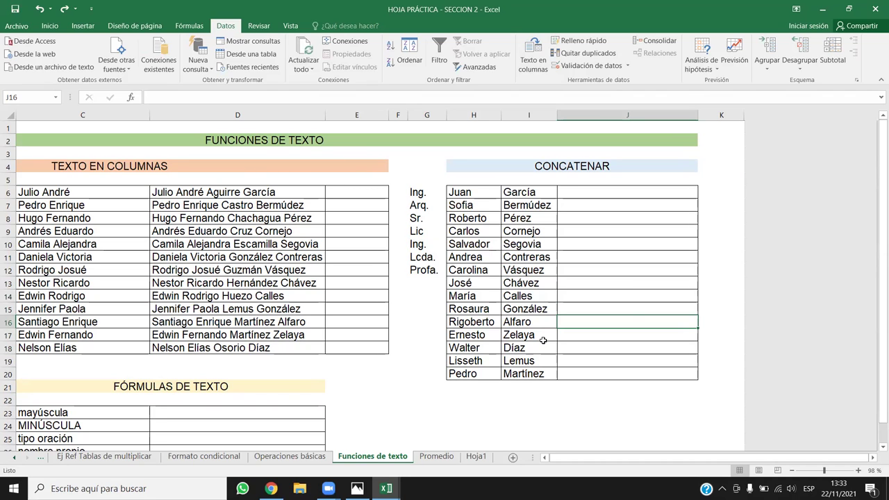
Copy Ing. from G10 into G13, G16, G17, G18 and G20.
click(420, 245)
key(ctrl+c)
click(430, 282)
ctrl+click(429, 322)
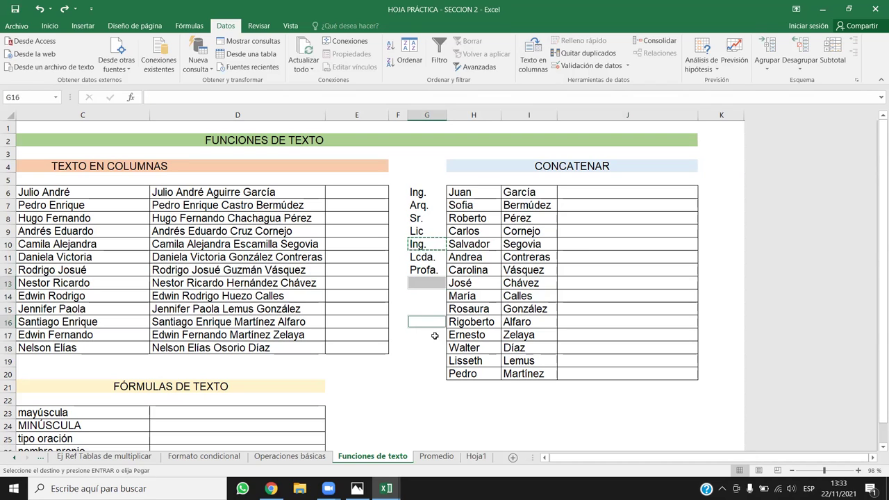
ctrl+click(427, 335)
ctrl+click(428, 347)
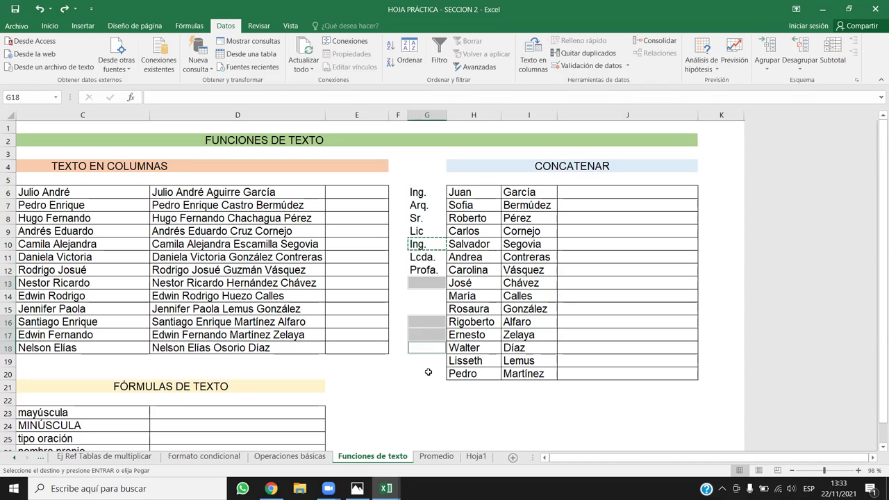
ctrl+click(430, 374)
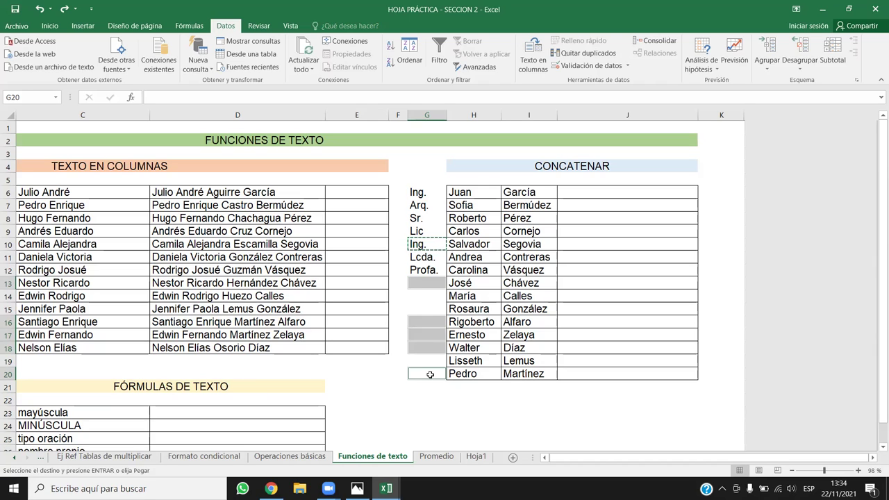
key(ctrl+v)
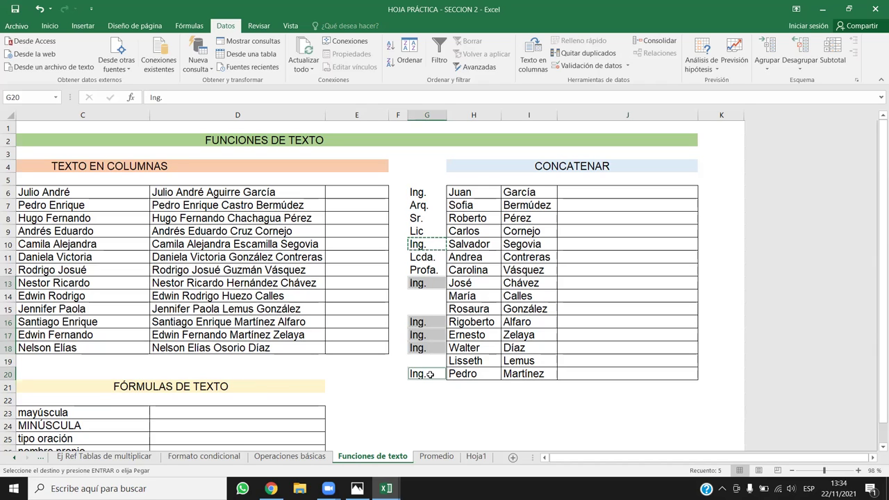
Copy Lcda. from G11 into G14, G15 and G19.
click(420, 256)
key(ctrl+c)
click(429, 297)
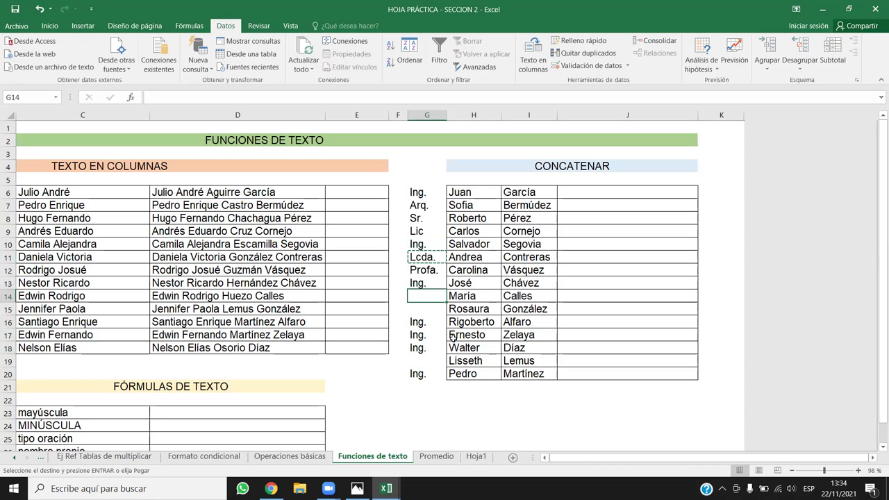
click(436, 307)
key(shift+Up)
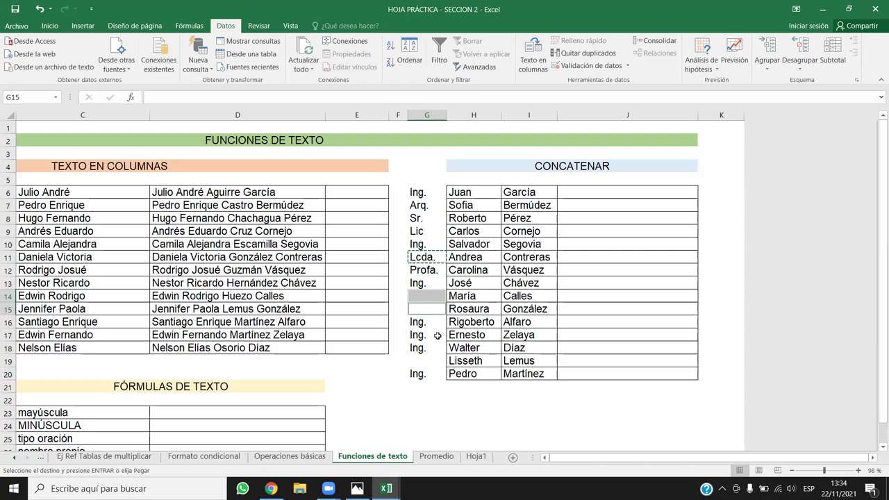
ctrl+click(422, 363)
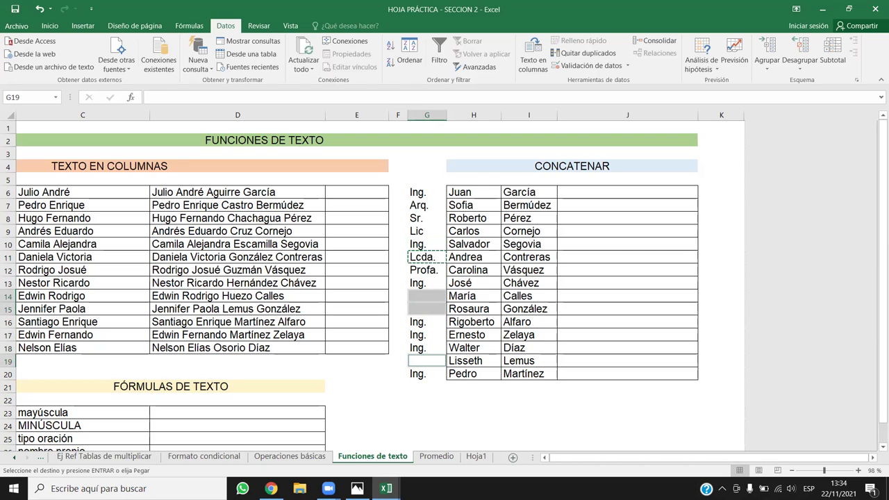
key(ctrl+v)
key(Escape)
click(625, 349)
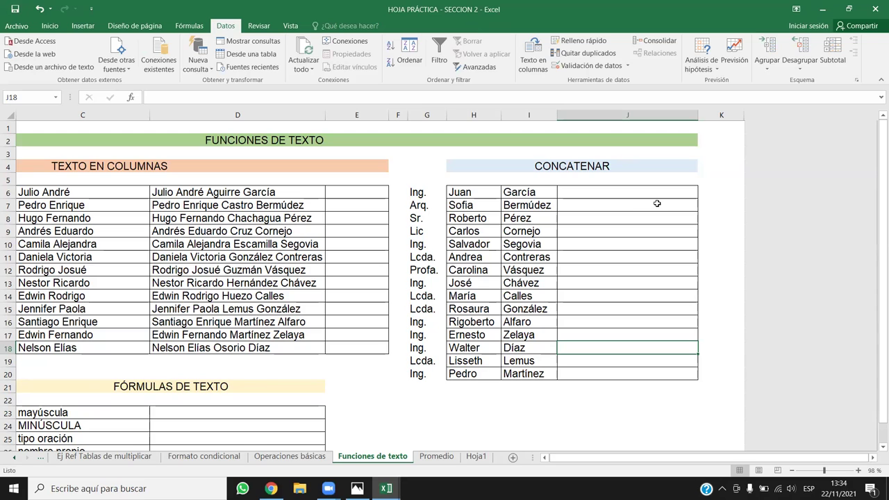
Start =CONCATENAR in J6 with the title G6 followed by a space.
click(643, 197)
text(=)
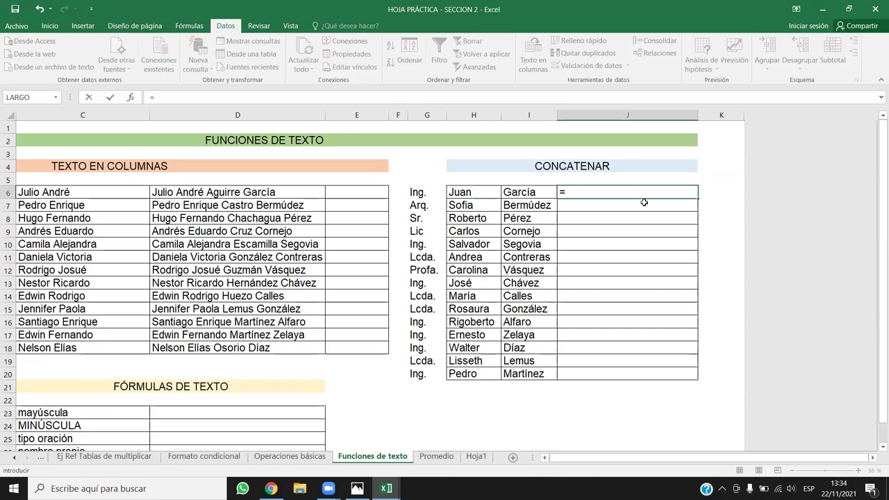
text(CON)
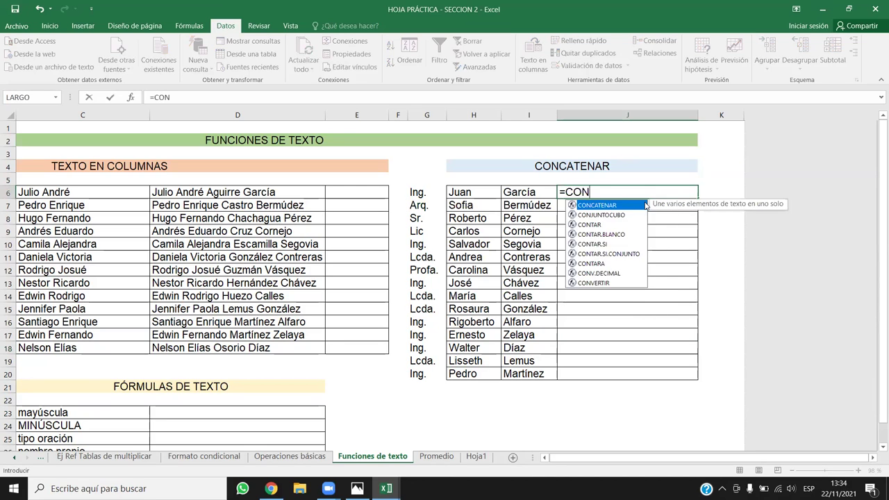
double_click(624, 205)
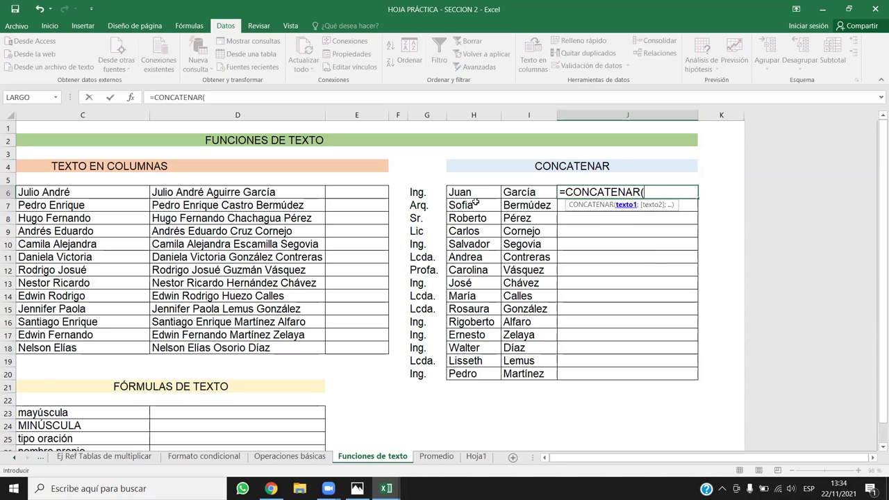
click(425, 193)
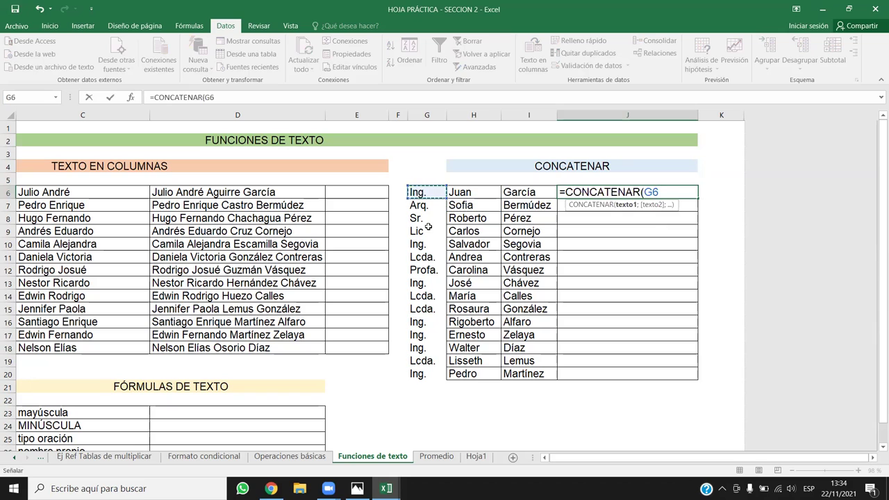
text(;)
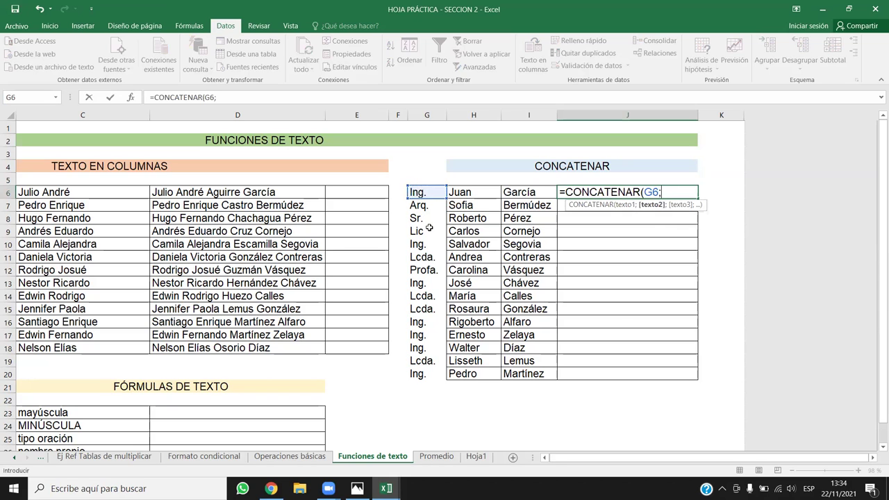
key(shift+space)
text(")
key(BackSpace)
key(BackSpace)
key(BackSpace)
key(BackSpace)
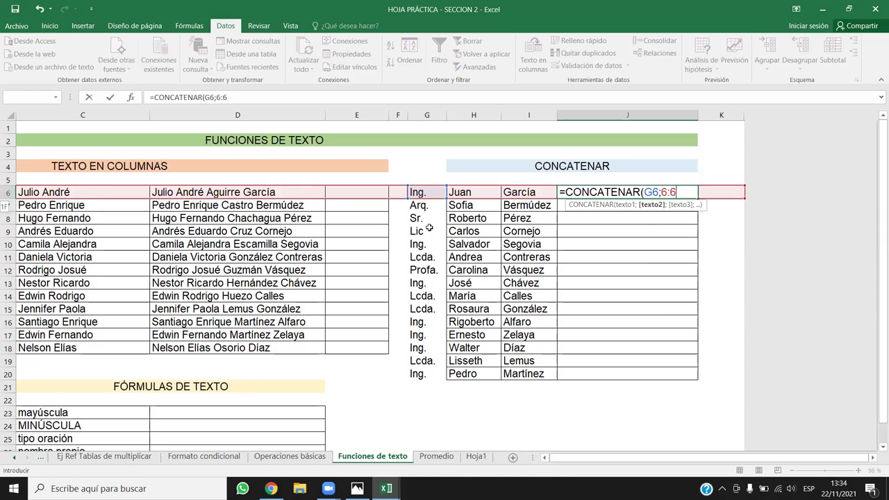
text(" ";)
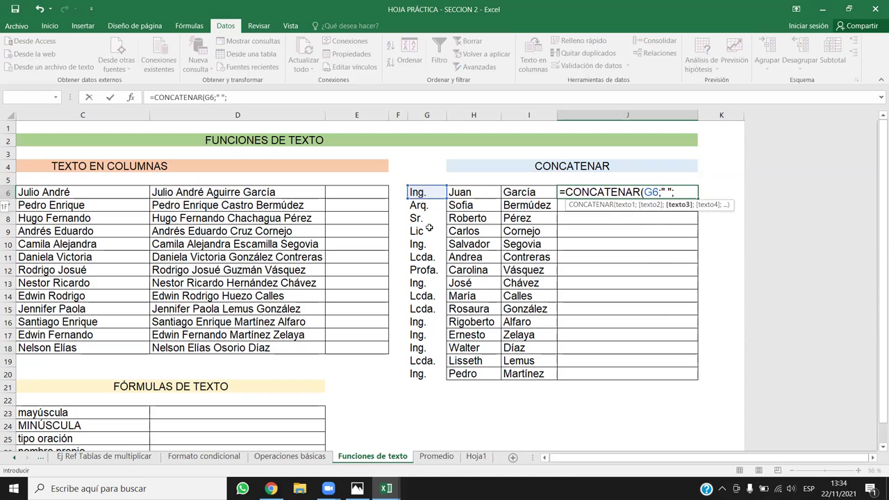
Add first name H6, a space and surname I6, then close the formula.
click(464, 195)
text(;" ")
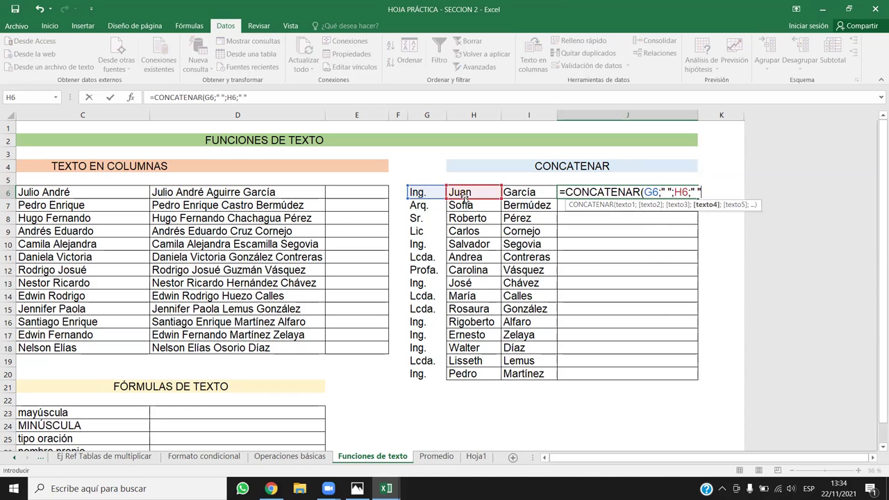
text(;)
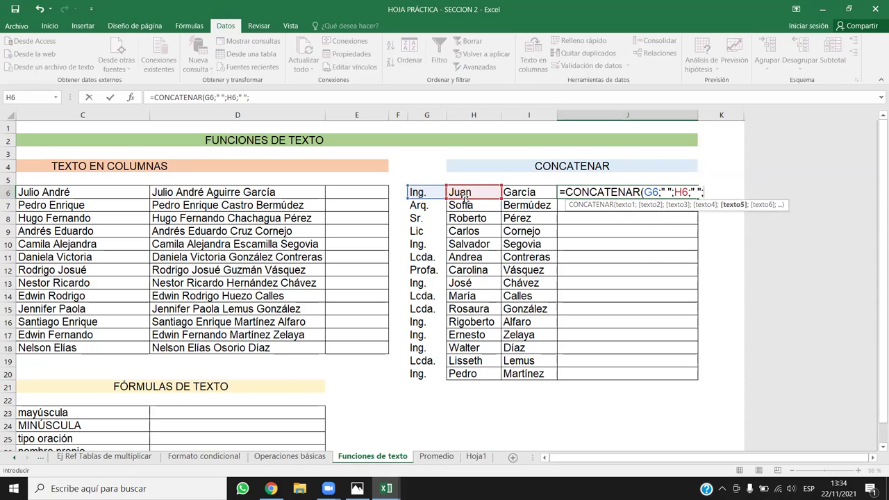
drag(520, 182, 523, 189)
click(523, 190)
text())
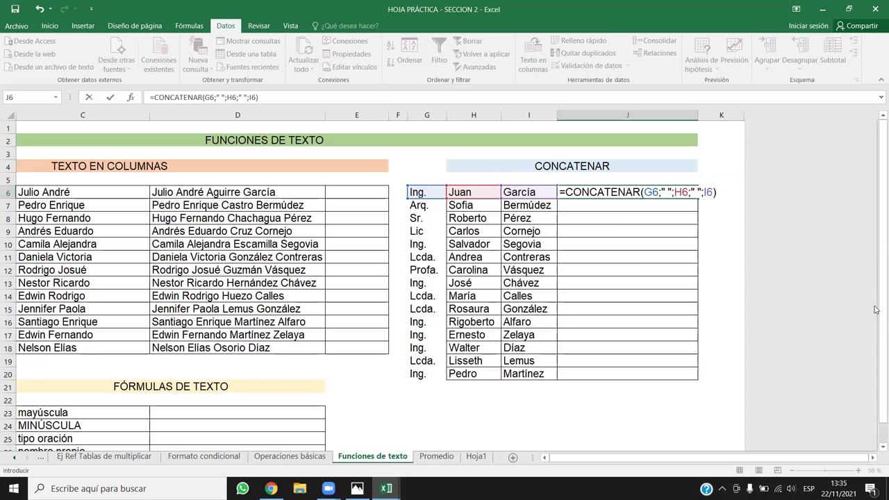
key(Return)
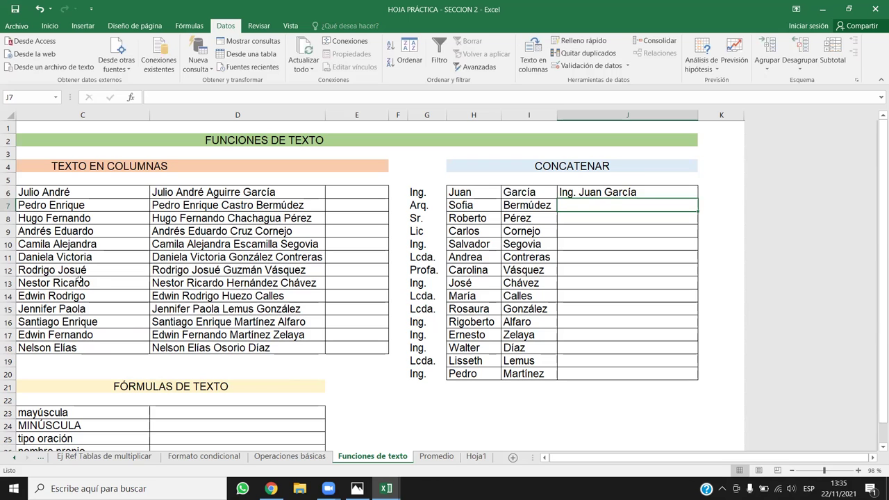
Set rows 6 through 20 to a height of 25.20.
drag(8, 192, 9, 375)
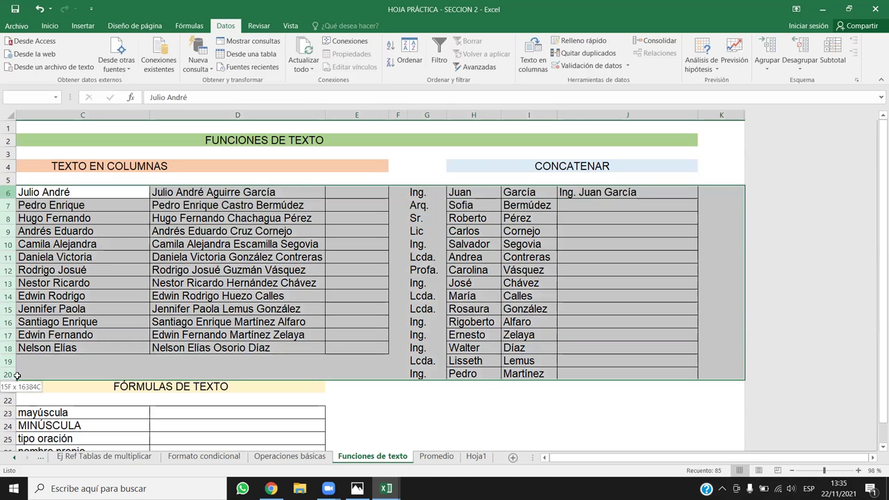
drag(9, 342, 10, 358)
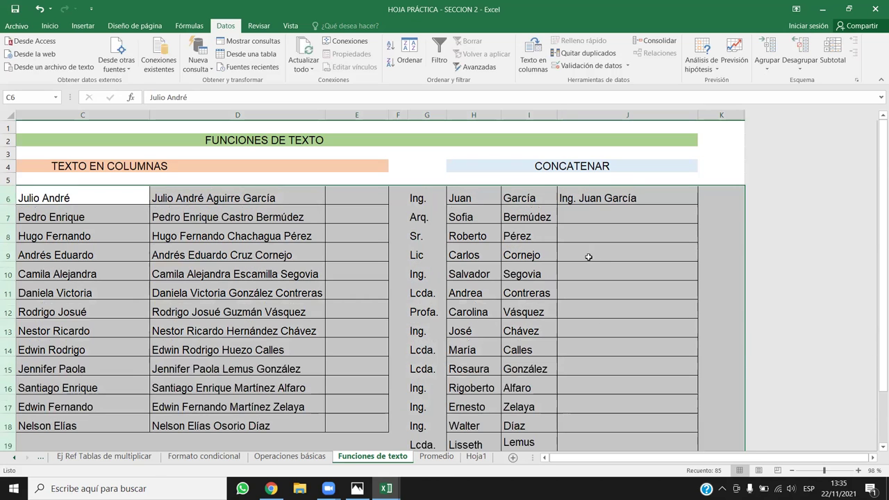
click(589, 257)
click(642, 196)
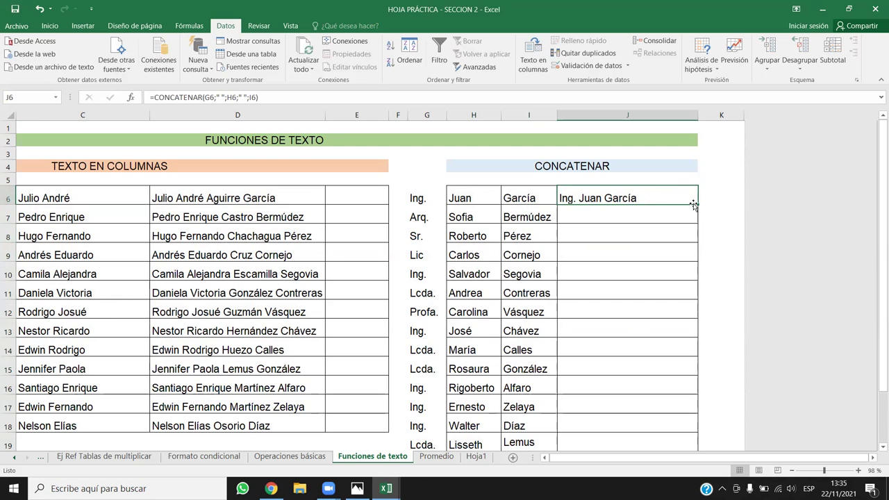
drag(695, 203, 695, 203)
double_click(695, 204)
scroll(545, 313, down, 4)
scroll(546, 314, up, 2)
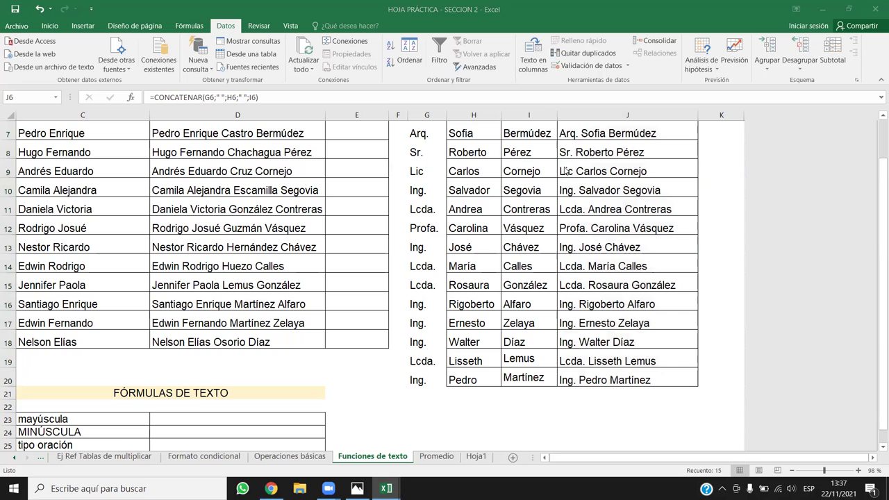
Clear the joined names from J6:J20, then select D23 beside the mayúscula label.
scroll(597, 388, up, 1)
drag(618, 427, 589, 156)
key(Delete)
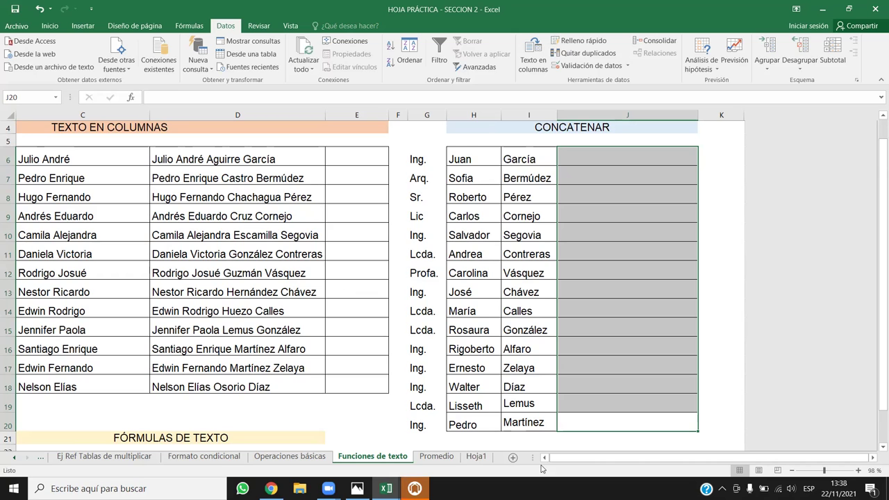
scroll(452, 344, down, 4)
scroll(451, 344, left, 2)
click(371, 251)
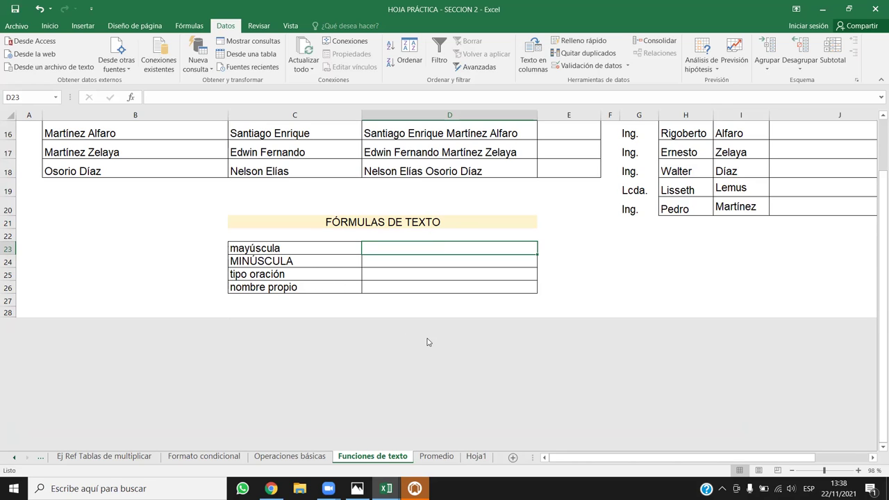
Bring up the HP registration pop-up and close it.
click(414, 488)
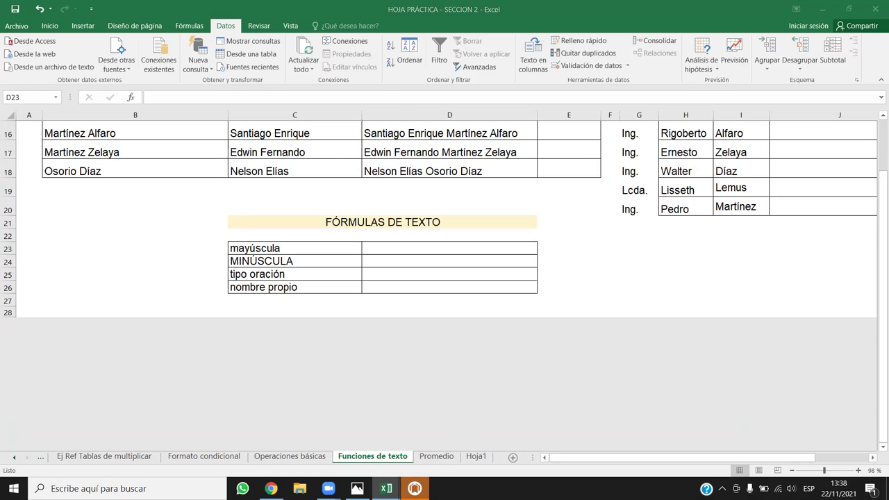
click(699, 9)
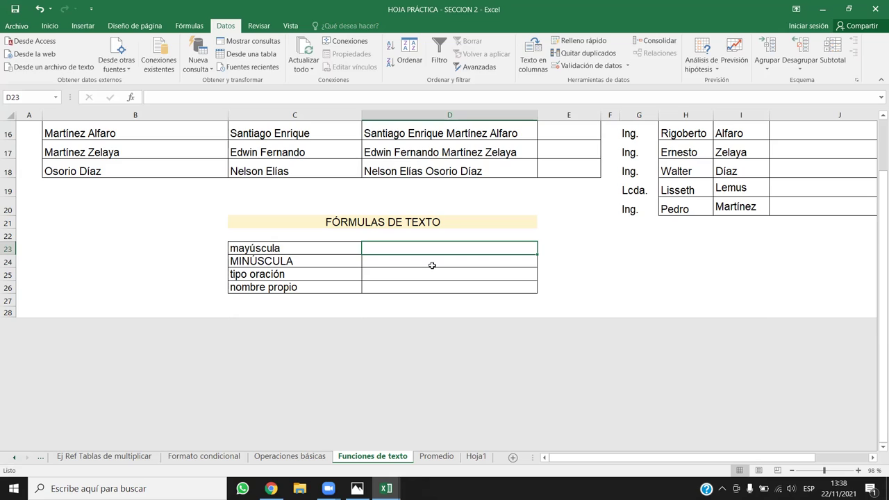
Enter =MAYUSC(C23) in D23 so it displays MAYÚSCULA.
text(=MA)
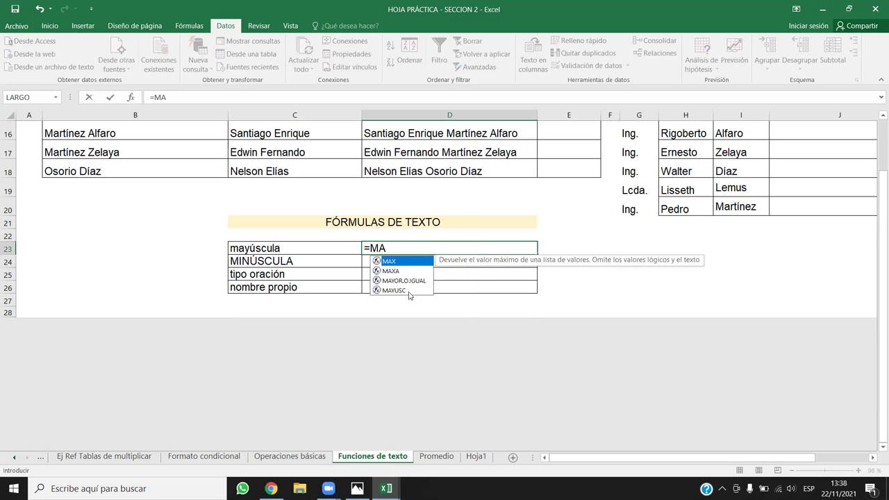
double_click(394, 289)
click(280, 243)
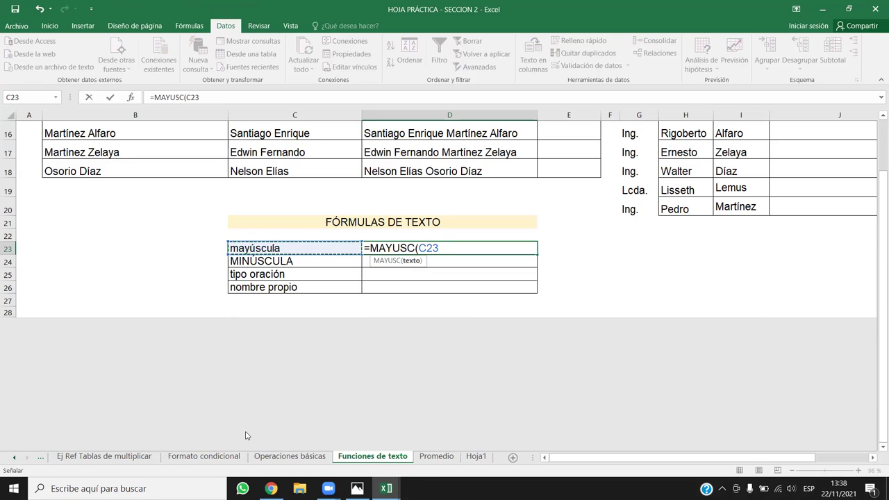
key(Return)
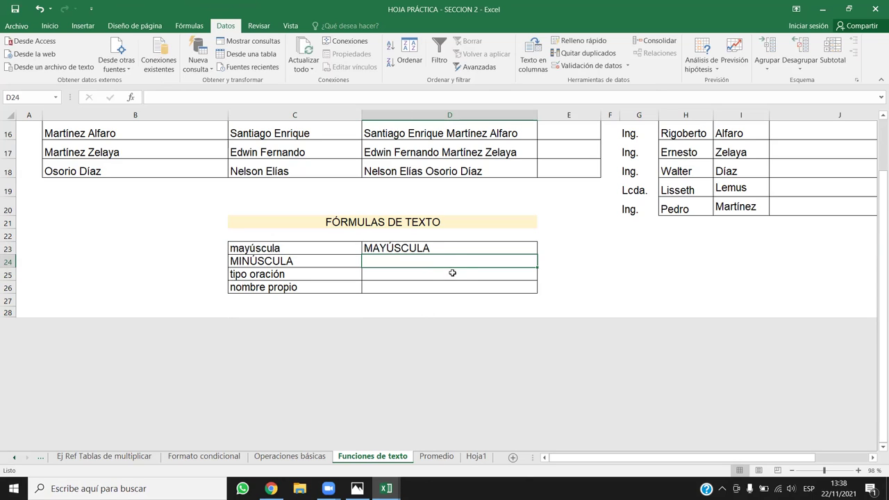
Enter =MINUSC(C24) in D24 so it displays minúscula.
text(=)
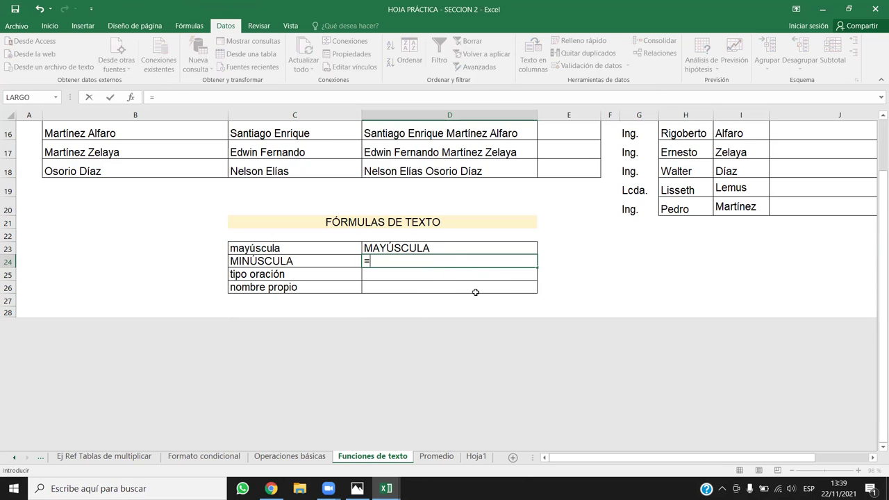
text(MINU)
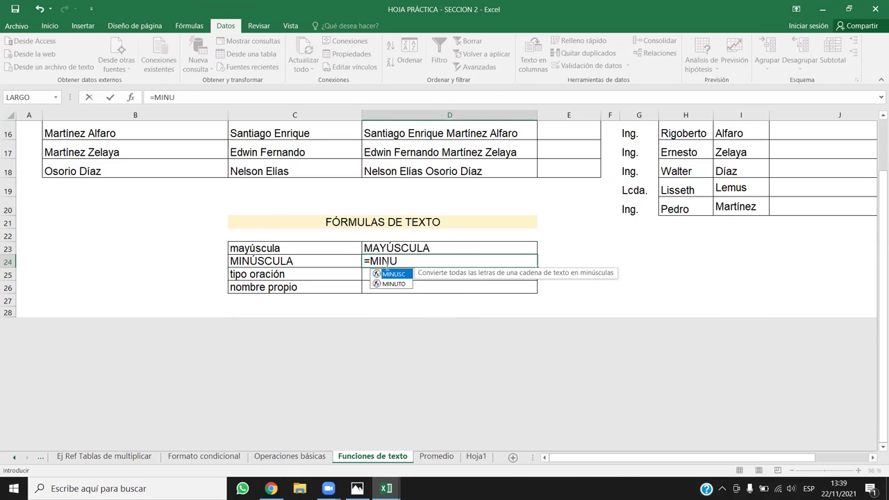
key(Tab)
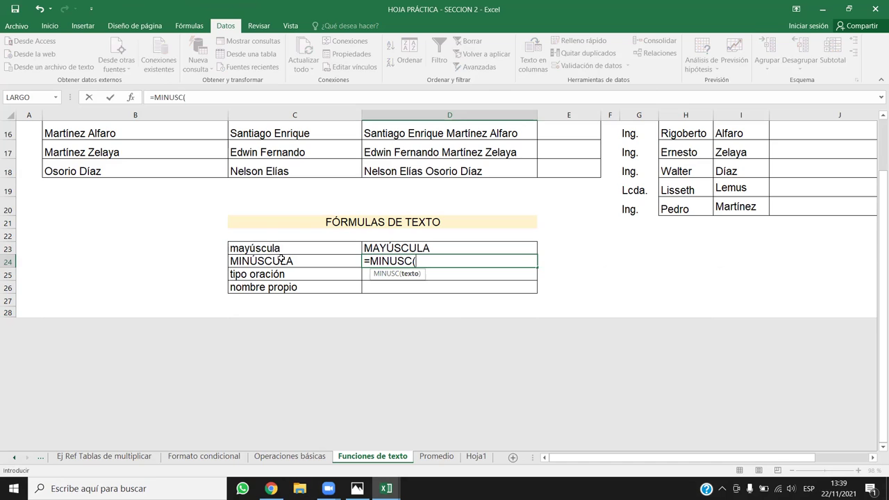
click(280, 260)
text())
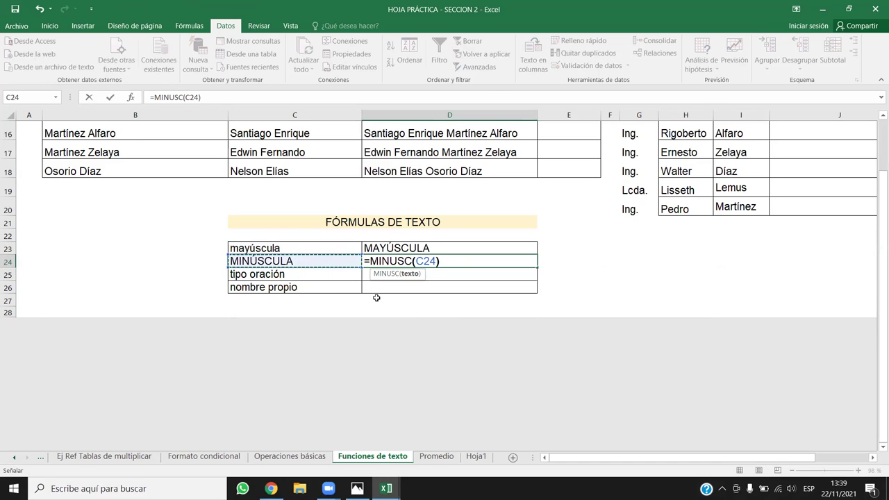
key(Return)
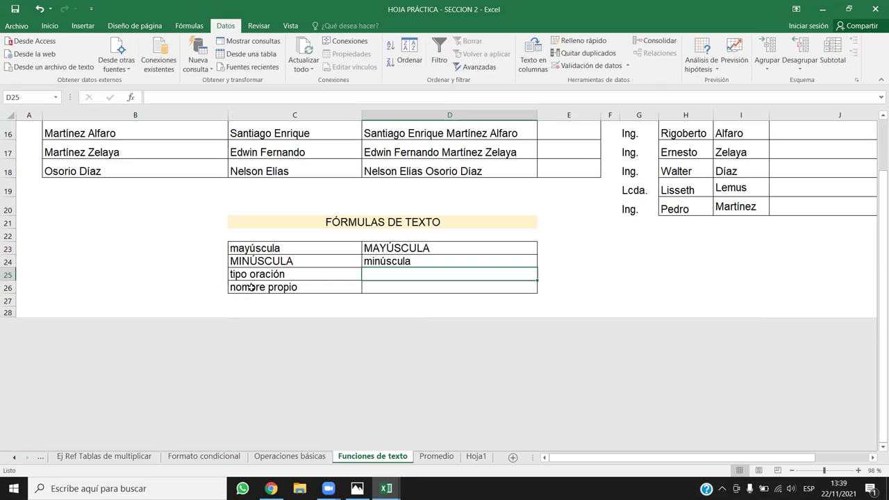
Delete the tipo oración row 25 from the text formulas table.
click(8, 274)
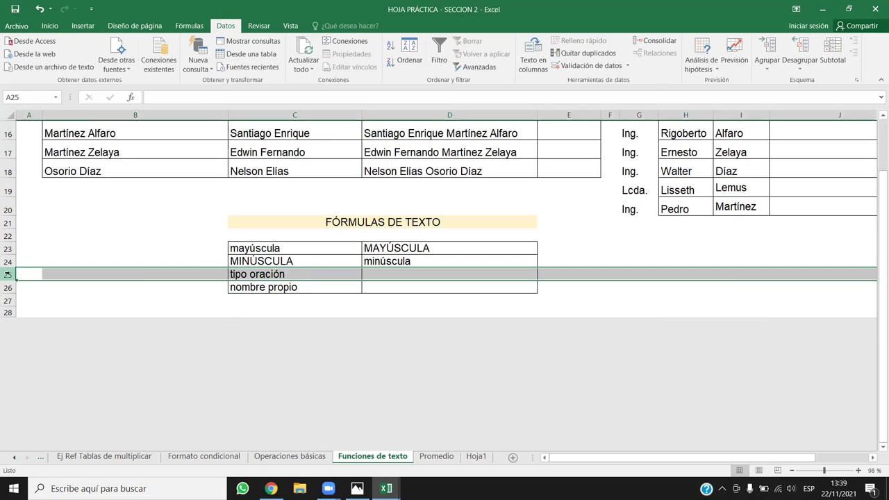
key(ctrl+minus)
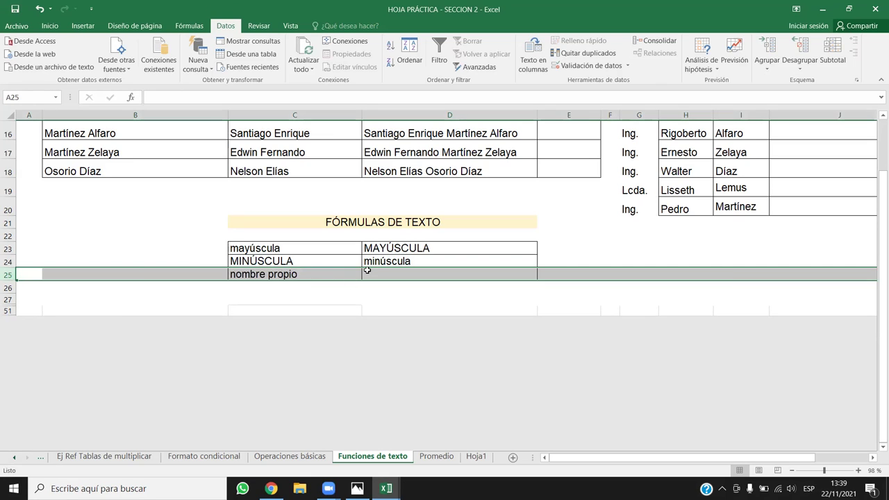
click(367, 272)
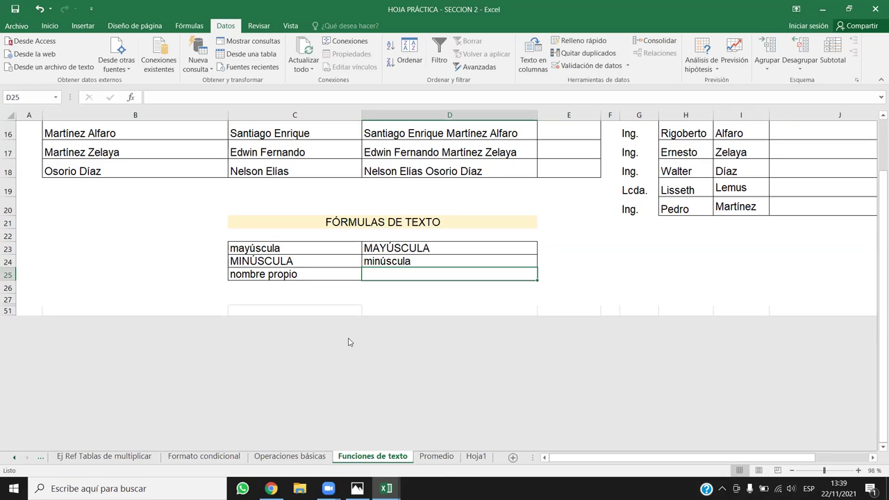
Enter =NOMPROPIO(C25) in D25 so it displays Nombre Propio.
text(=NO)
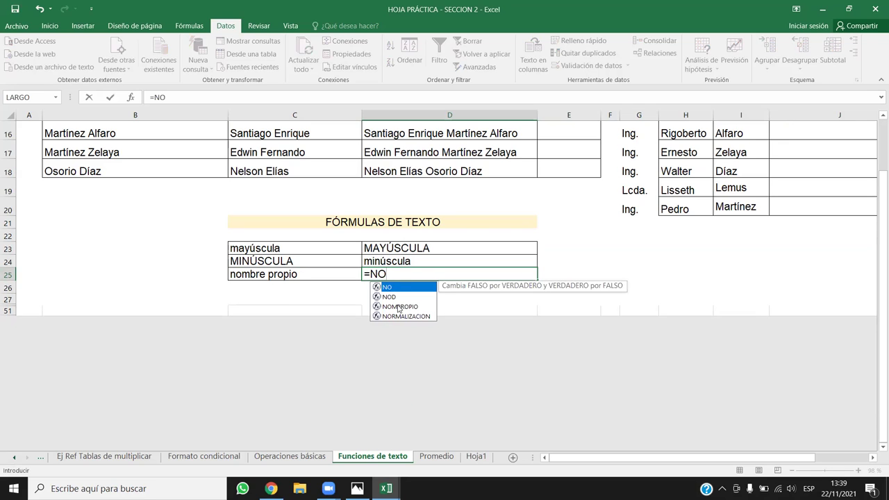
double_click(400, 307)
click(295, 275)
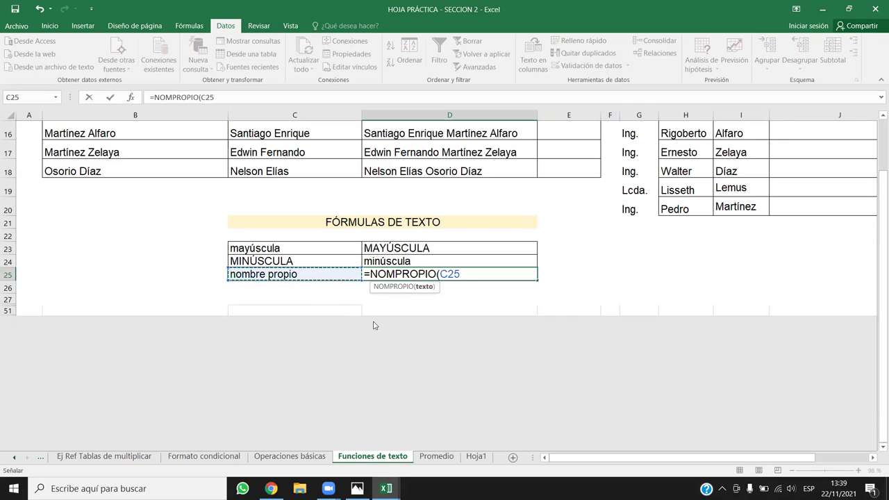
text())
key(Return)
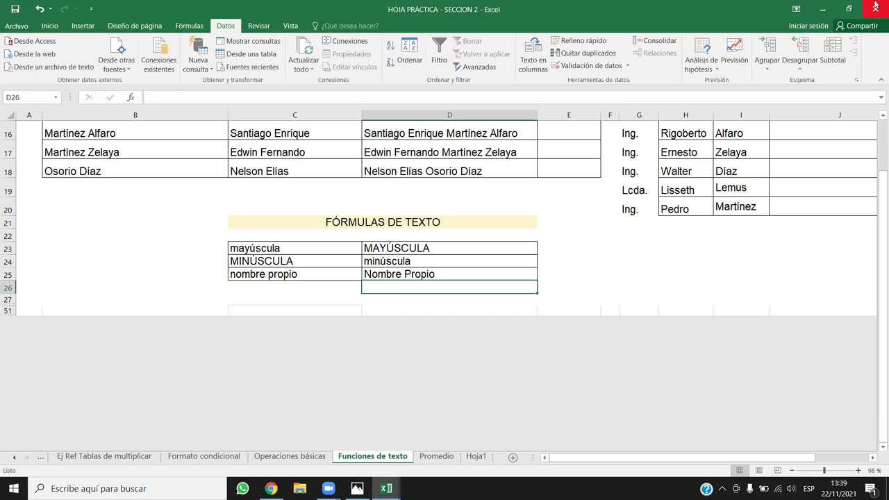
Return to the CONCATENAR table and select cell J5.
drag(744, 457, 795, 451)
scroll(689, 184, up, 5)
click(621, 179)
Insert a blank column J after the surnames and begin a =MI formula in J6.
click(624, 199)
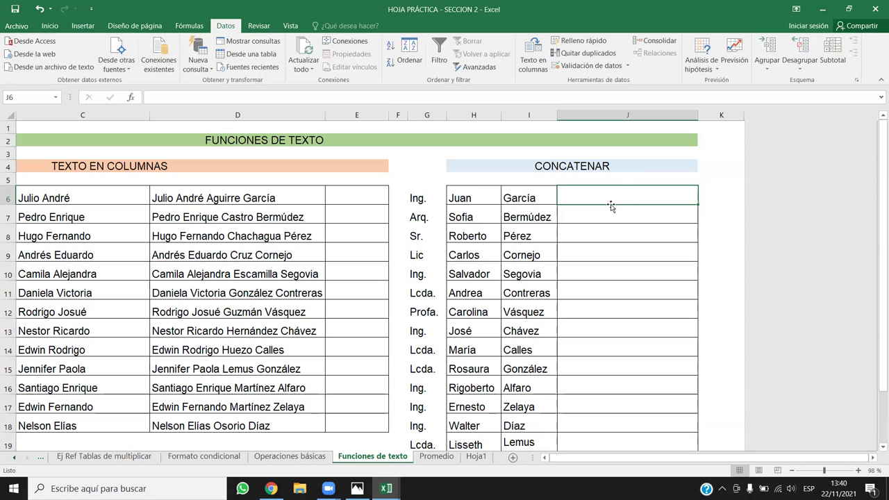
click(592, 111)
key(ctrl+plus)
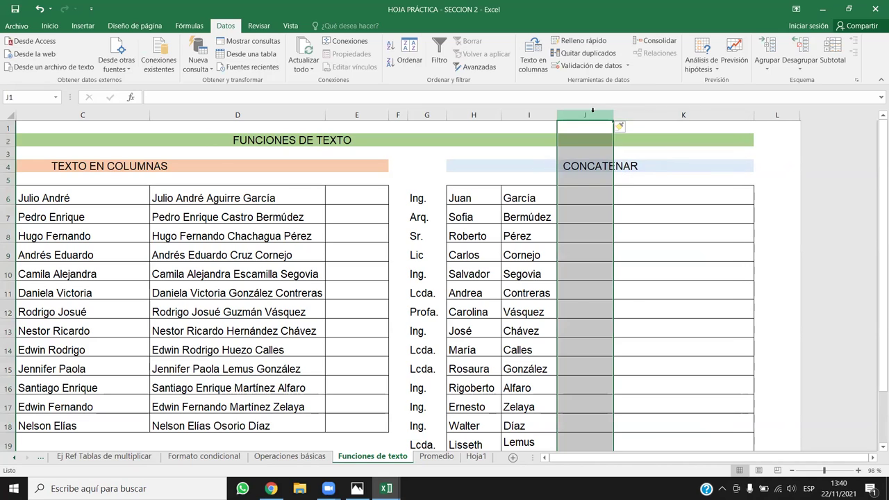
click(640, 238)
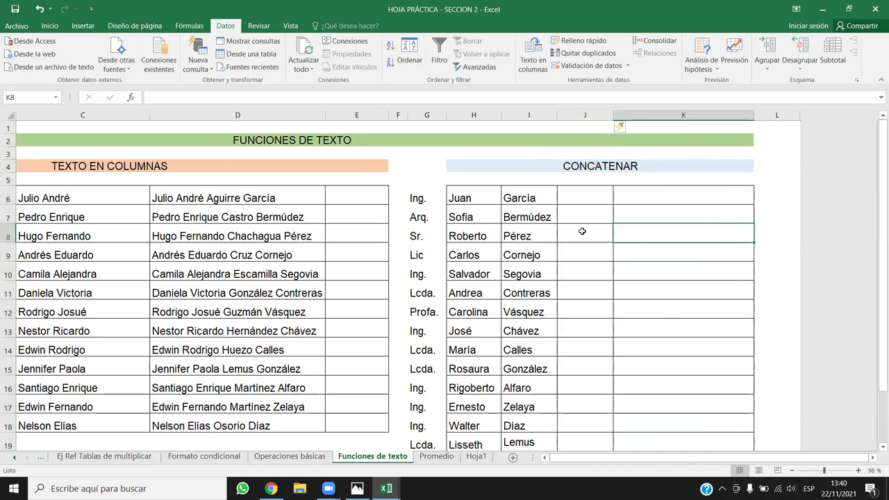
click(589, 199)
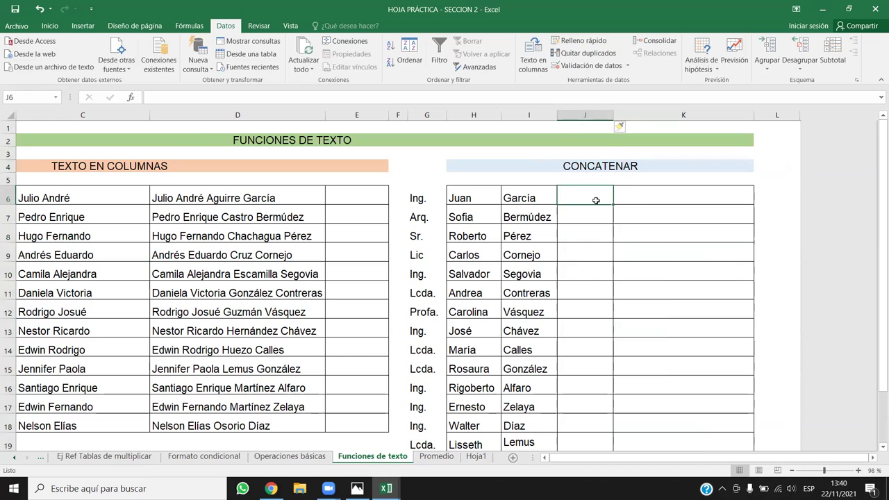
text(=MI)
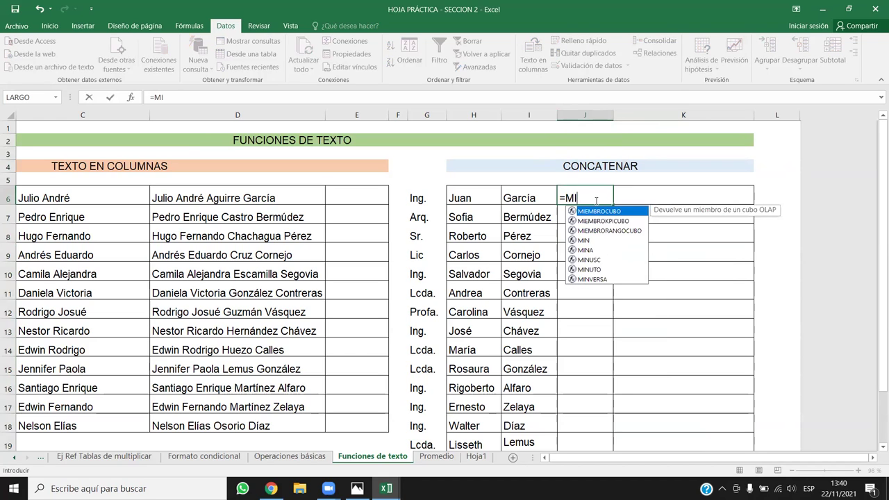
Enter =MINUSC(H6) in J6, accepting Excel's suggested correction.
double_click(589, 259)
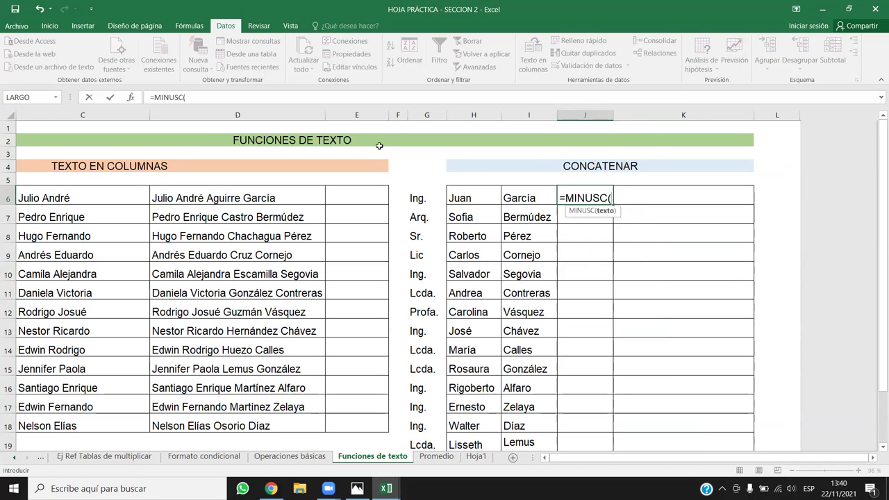
click(477, 198)
text(=)
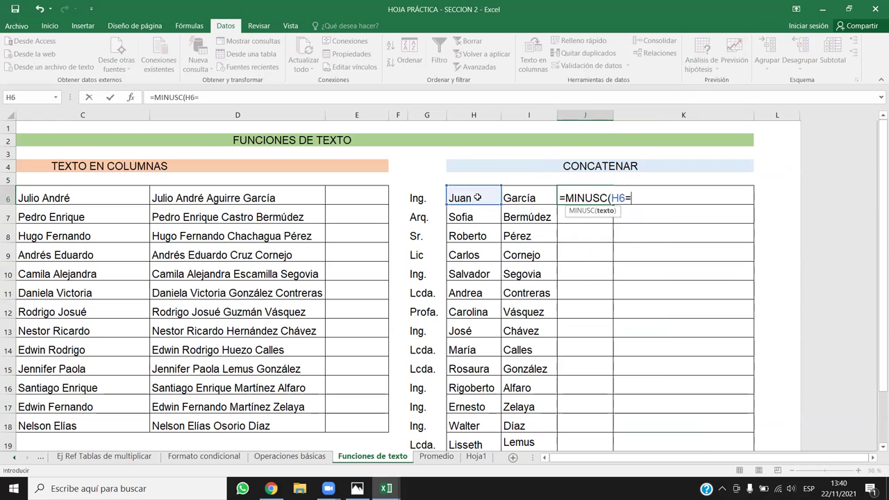
key(Return)
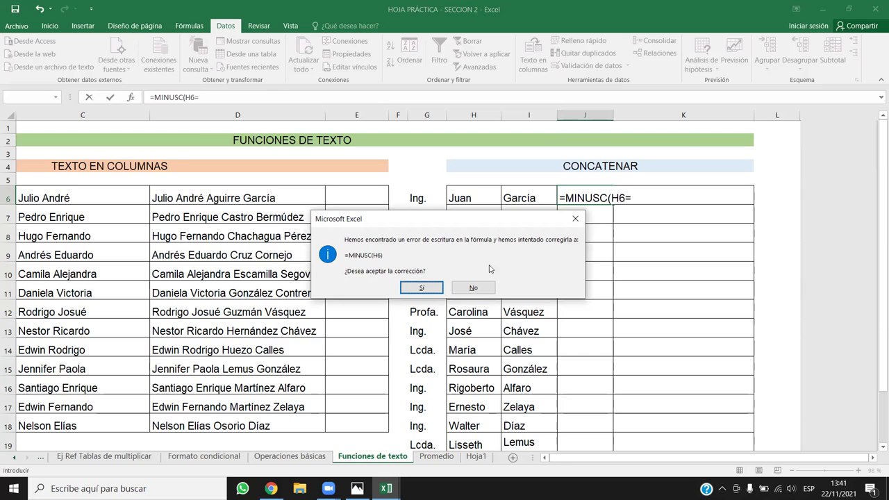
click(434, 294)
Fill the lowercase first-name formula down column J through row 19.
click(587, 190)
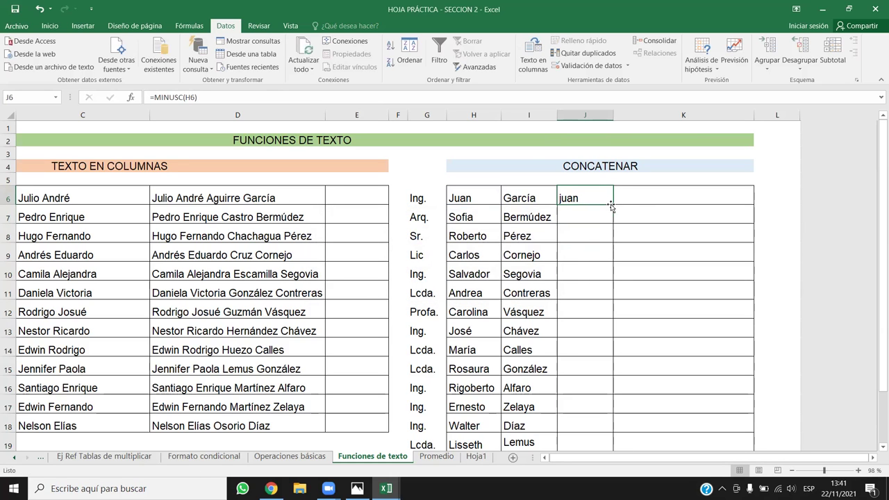
double_click(614, 204)
scroll(616, 209, down, 4)
scroll(615, 208, up, 4)
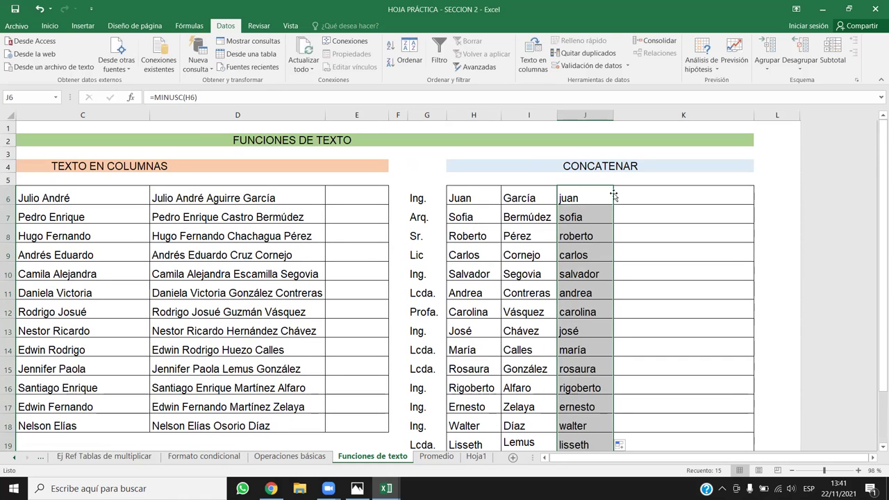
Centre the column J first names horizontally and vertically.
click(83, 25)
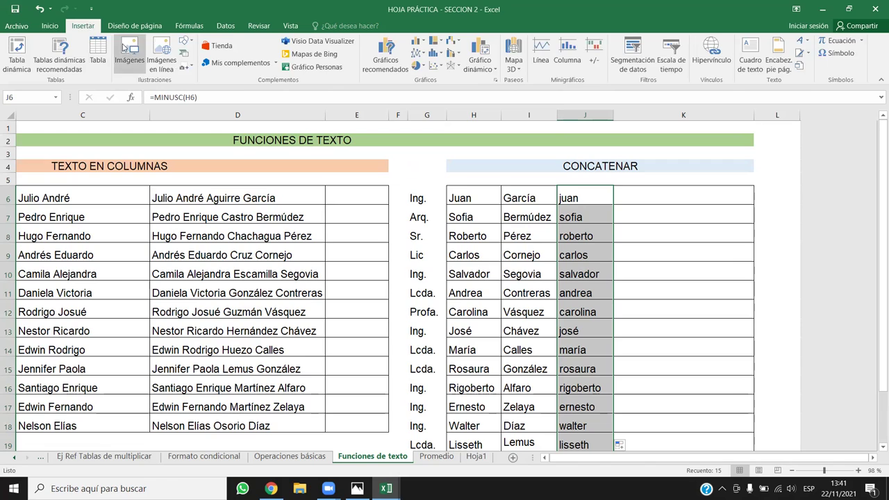
click(50, 26)
click(218, 63)
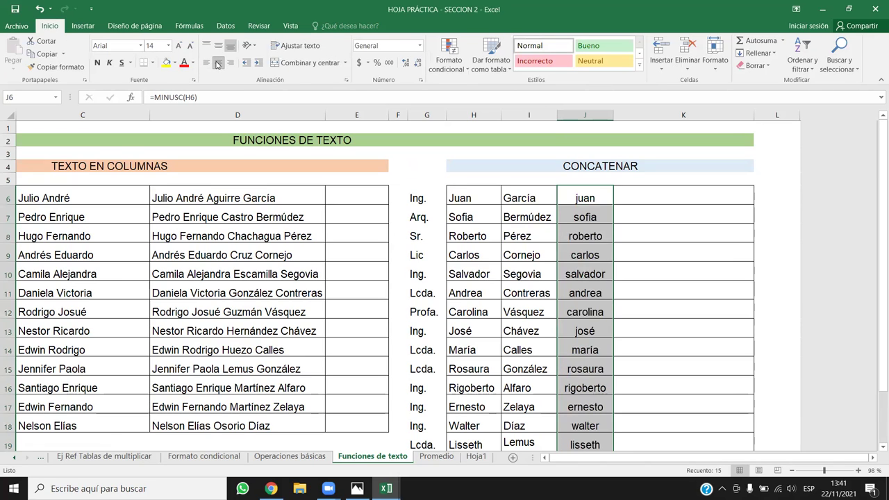
click(218, 46)
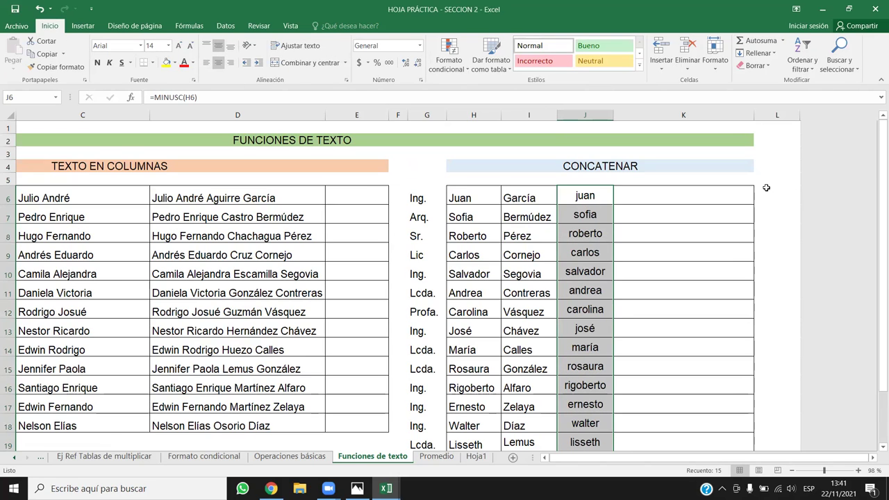
Try copying the J6 lowercase formula across into K6.
click(695, 199)
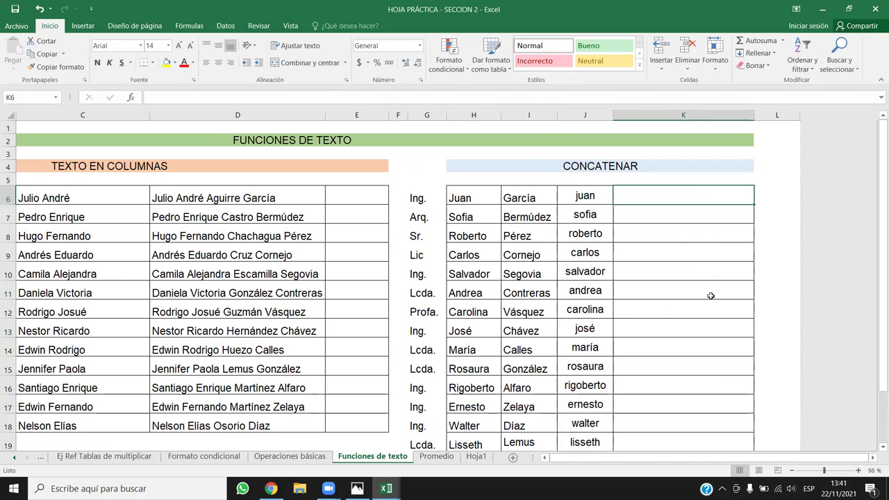
click(526, 117)
drag(472, 116, 513, 116)
click(632, 196)
click(595, 194)
drag(613, 204, 682, 218)
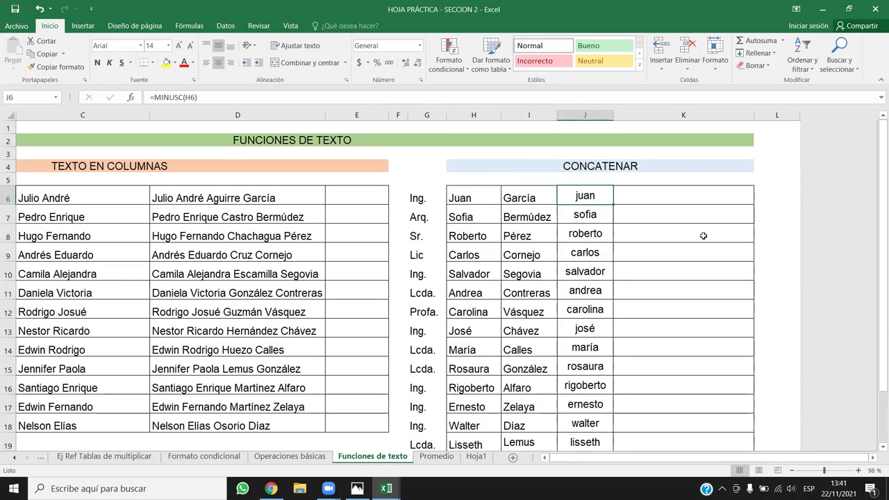
Copy the lowercase formula into K6 so it shows garcía.
click(620, 210)
click(607, 197)
drag(614, 204, 700, 196)
click(725, 193)
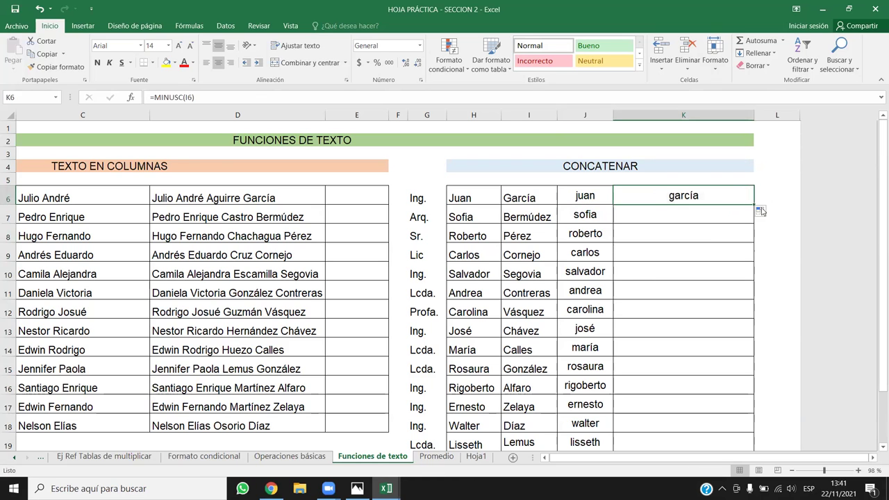
Fill =MINUSC(I6) down column K and select columns J and K.
double_click(754, 204)
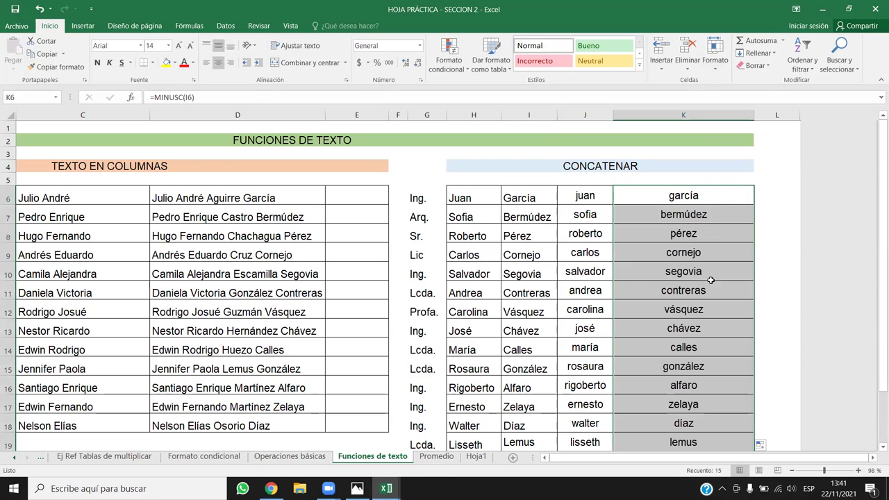
click(682, 325)
scroll(635, 293, down, 4)
scroll(635, 293, up, 4)
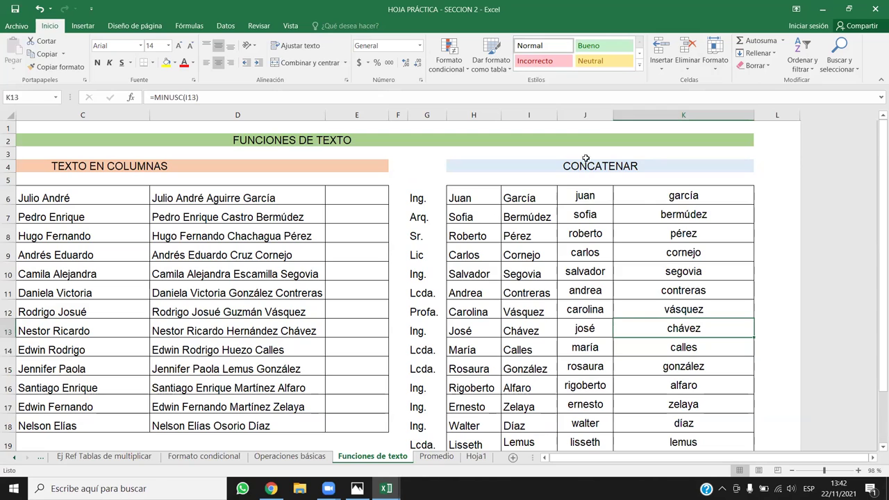
drag(584, 114, 736, 122)
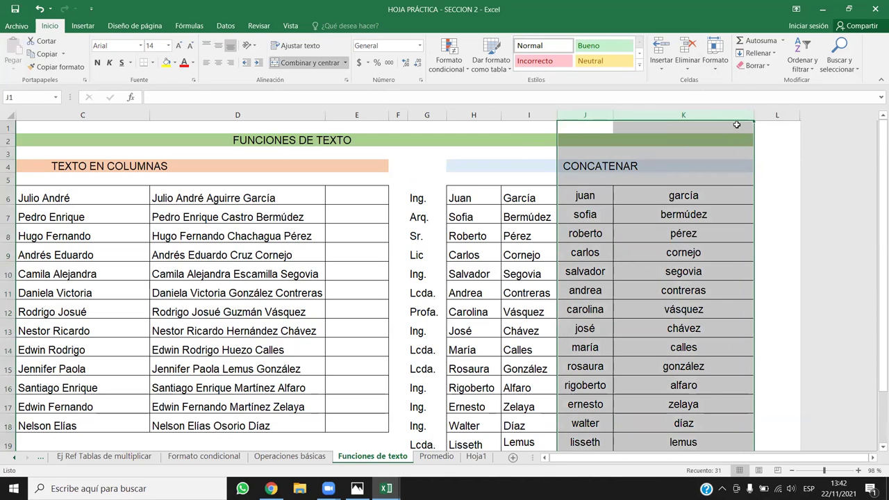
Open Find and Replace and replace á with a; nothing is found.
click(840, 62)
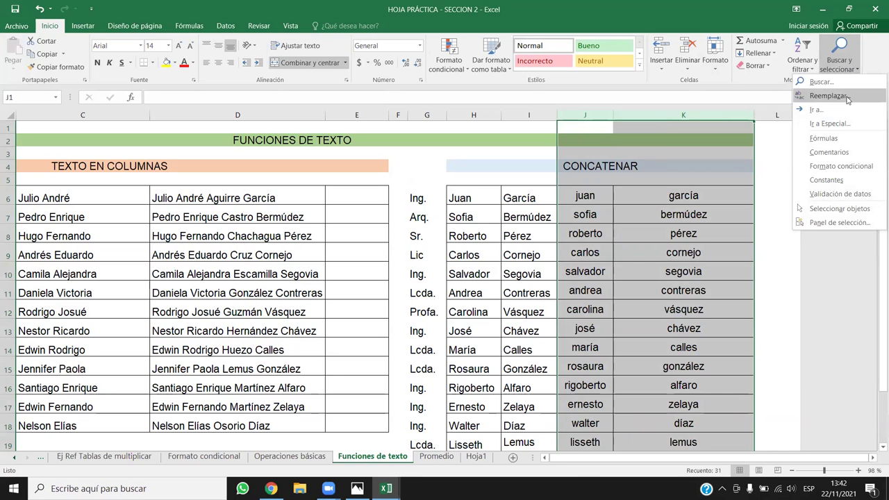
click(846, 96)
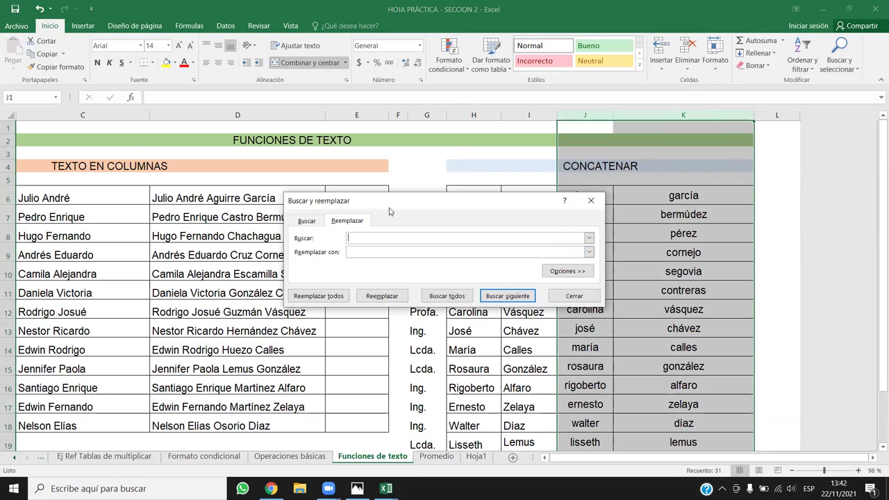
drag(389, 211, 238, 120)
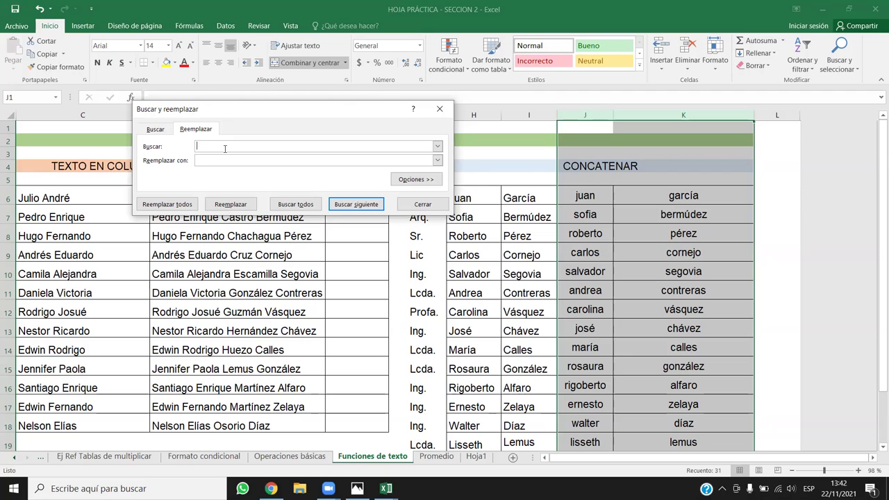
text(á)
text(a)
click(166, 204)
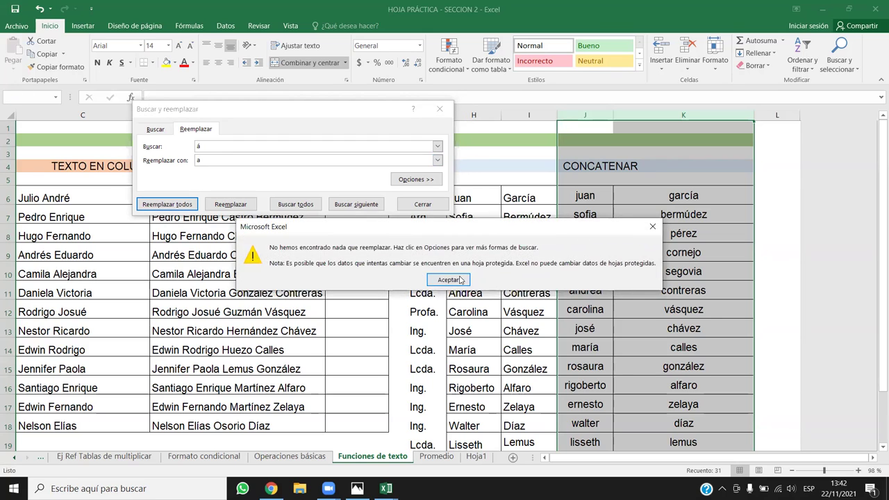
click(448, 279)
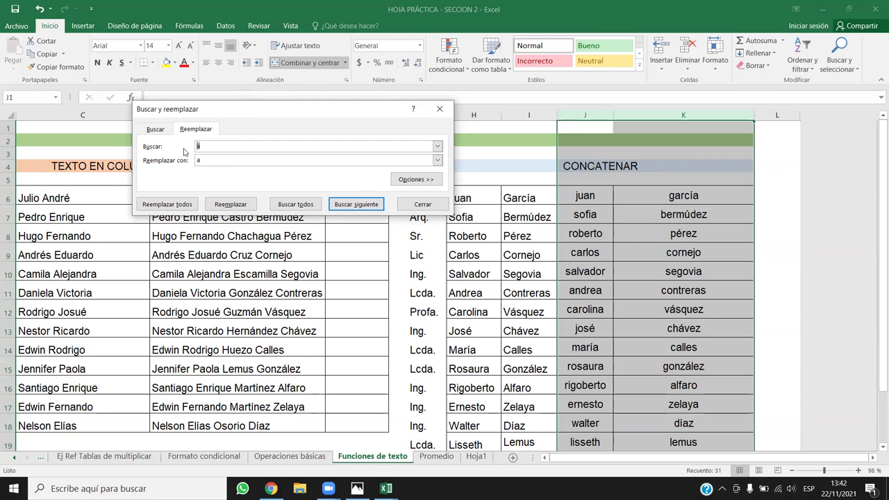
Replace é with e and ó with o; only one ó gets replaced.
text(éq)
key(BackSpace)
key(Tab)
text(e)
click(186, 205)
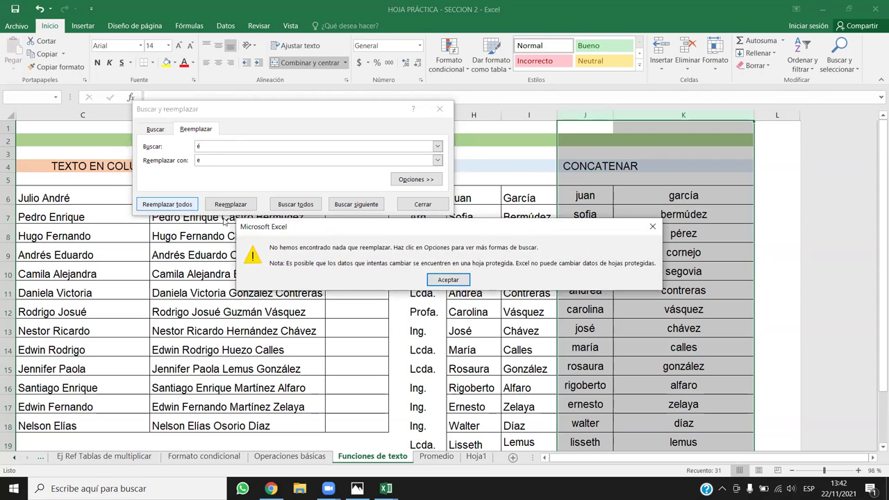
click(459, 278)
click(169, 146)
key(shift+Tab)
text(ó)
key(Tab)
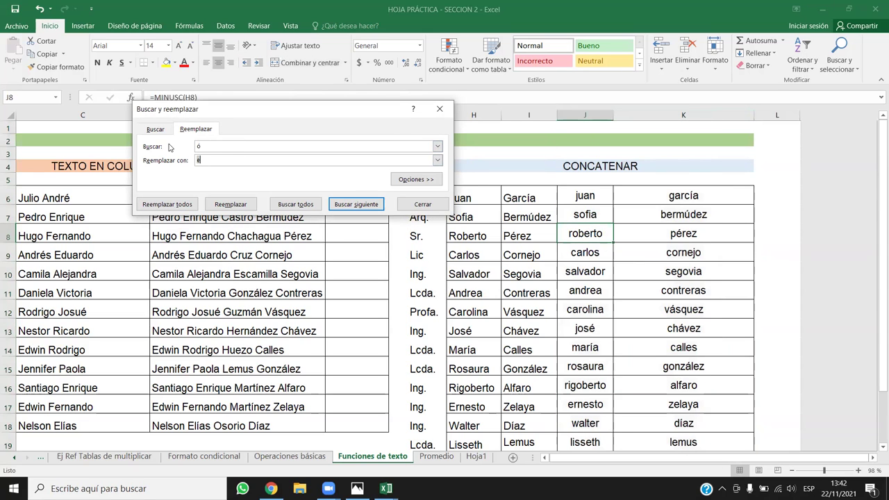
text(o)
click(195, 206)
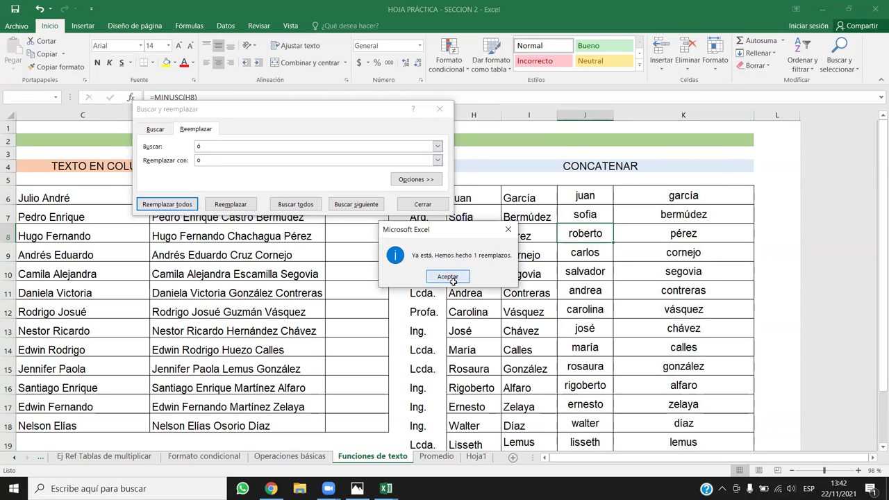
click(451, 278)
Rerun the replacement on columns I to K, then é to e on column K; nothing found.
drag(540, 110, 683, 115)
click(191, 204)
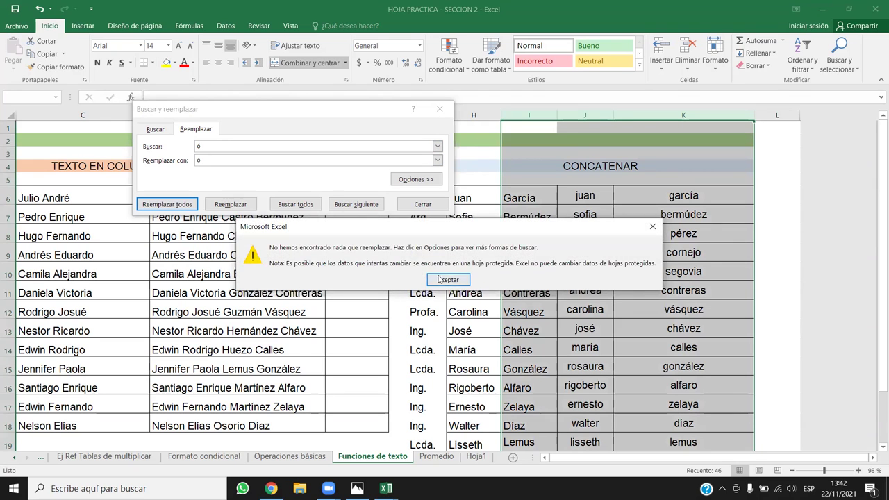
click(448, 279)
click(630, 245)
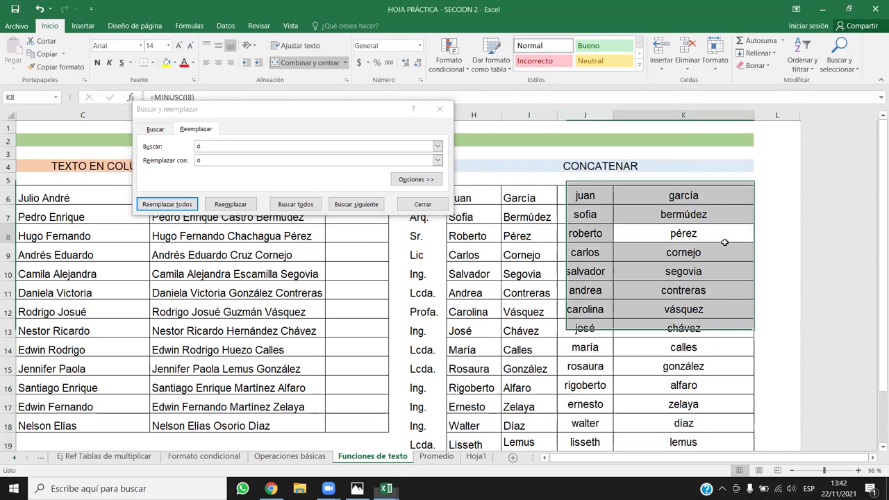
click(668, 116)
click(205, 147)
key(BackSpace)
double_click(216, 157)
text(e)
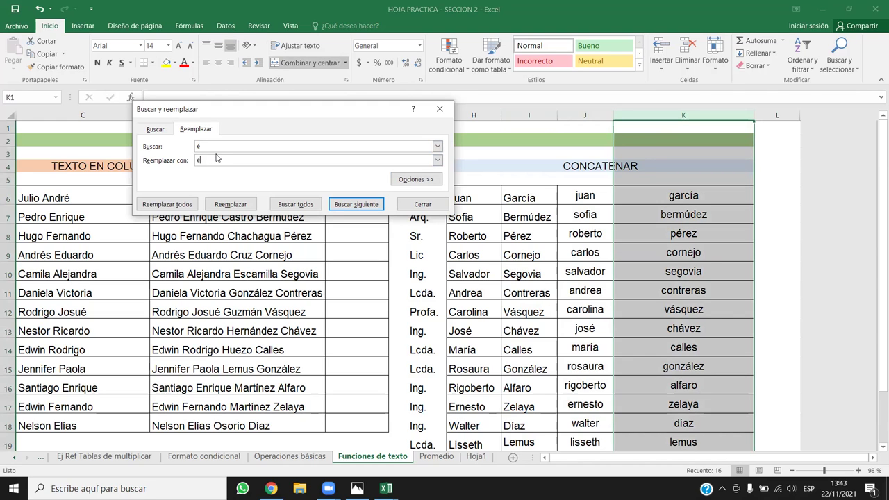
click(196, 207)
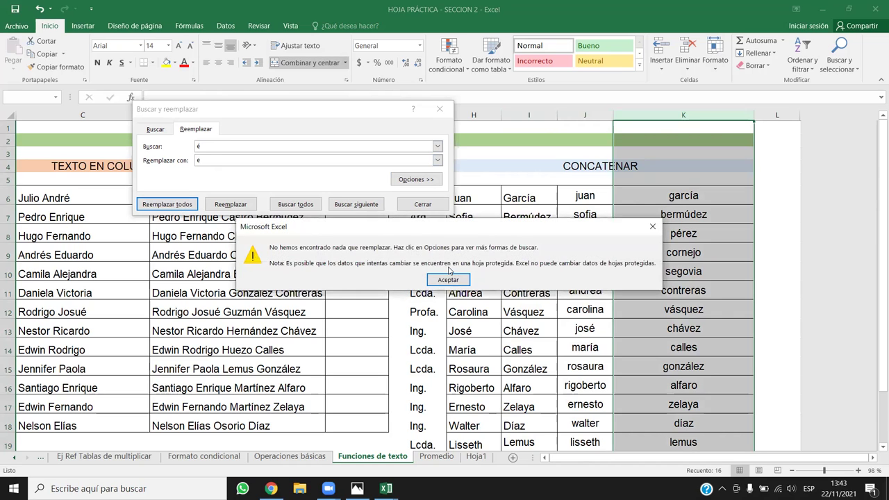
click(448, 279)
Select the lowercase names from J6 downward, then close Find and Replace.
click(218, 160)
click(222, 146)
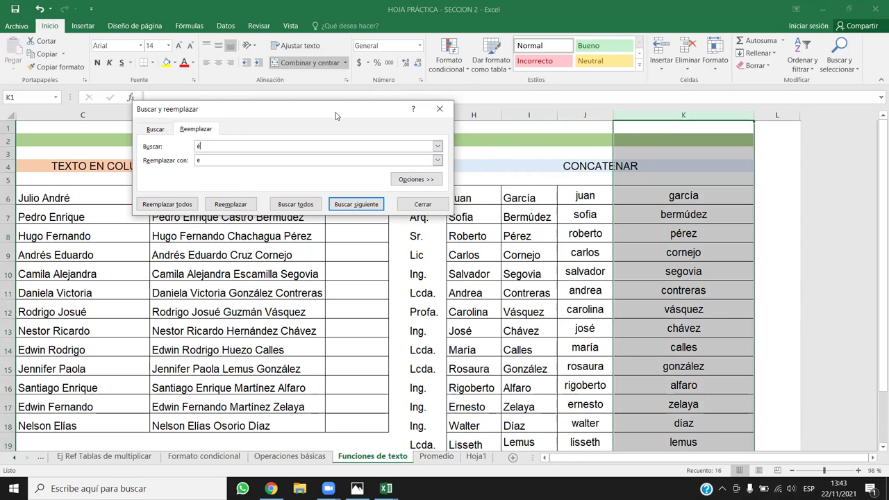
drag(335, 116, 384, 150)
click(584, 198)
drag(597, 201, 693, 422)
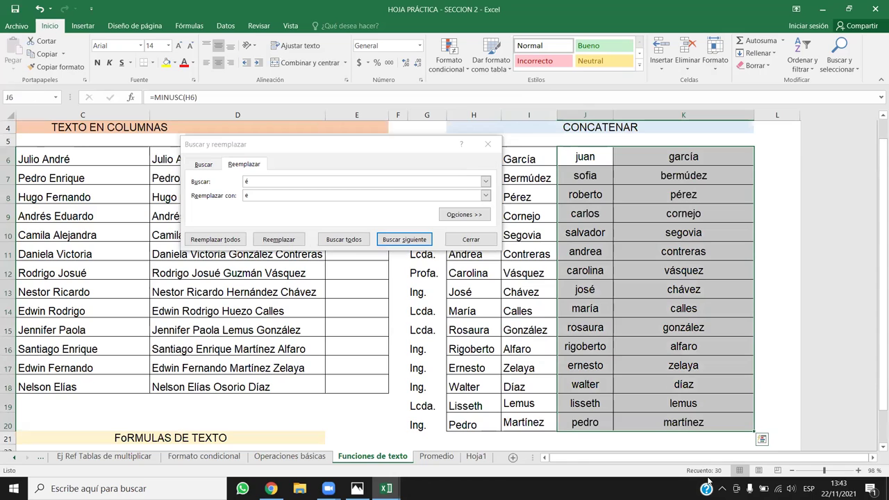
click(218, 184)
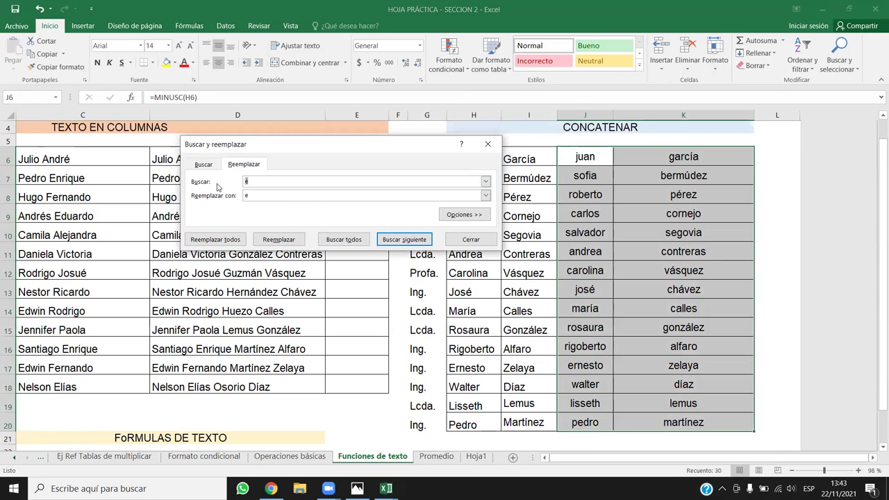
key(Escape)
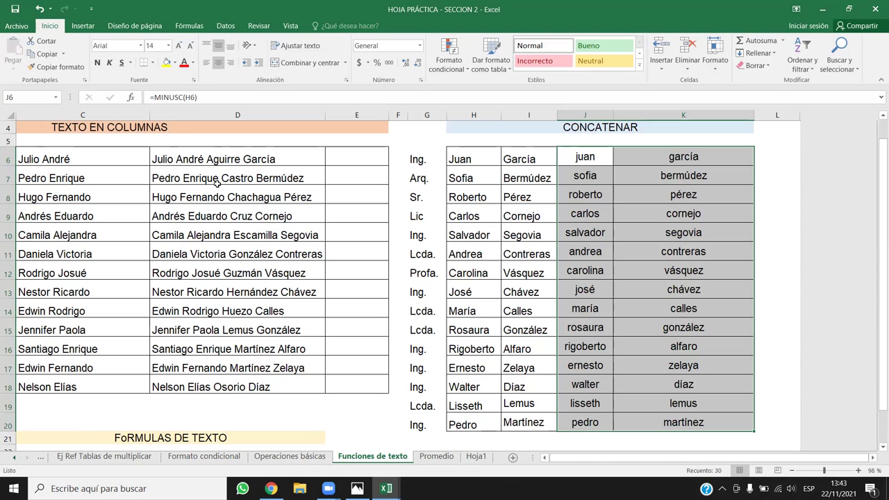
Select columns H and I and replace á with a, making three replacements.
drag(486, 115, 528, 115)
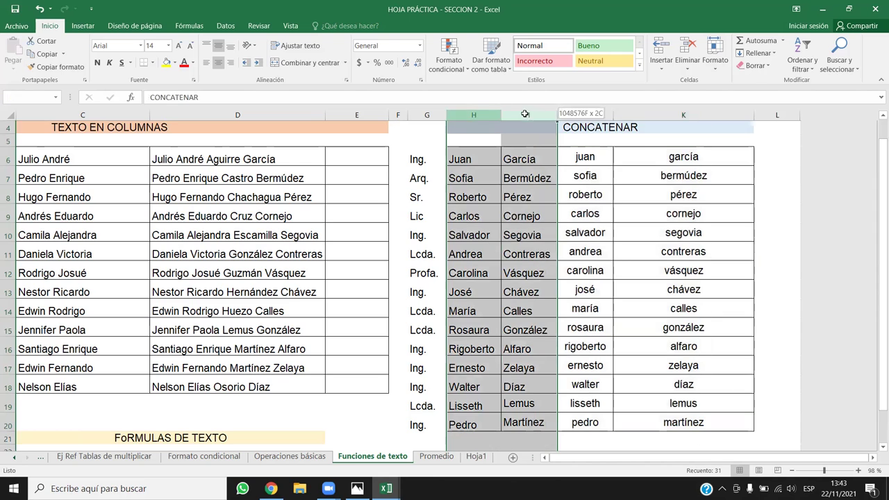
click(853, 72)
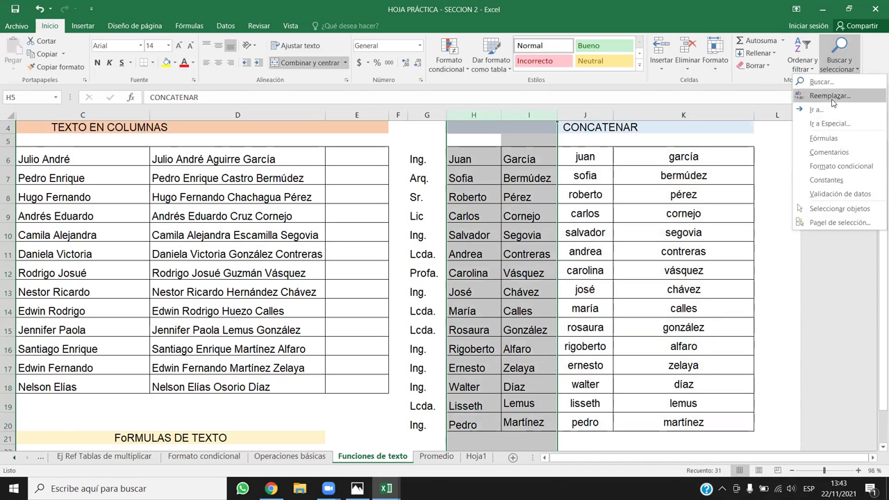
click(823, 109)
drag(305, 157, 220, 99)
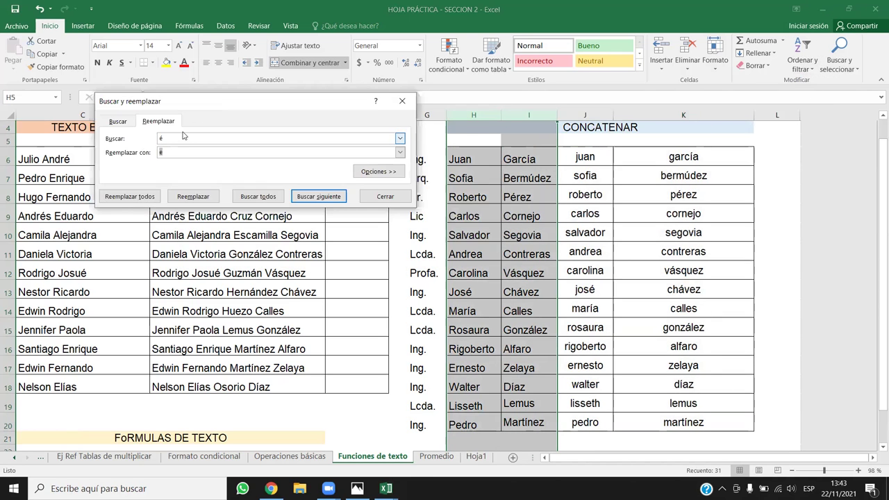
click(171, 136)
text(á)
key(Tab)
text(a)
click(130, 196)
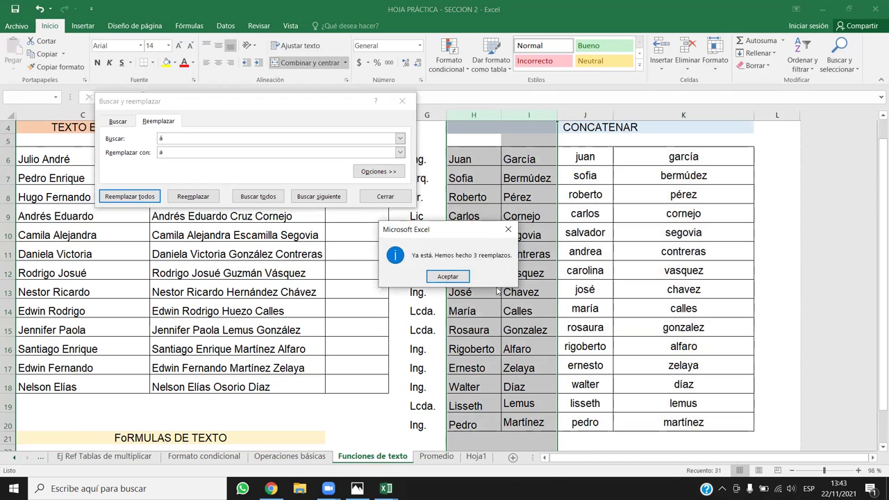
click(457, 276)
Replace é with e (two replacements) and replace í.
click(135, 137)
key(BackSpace)
text(é)
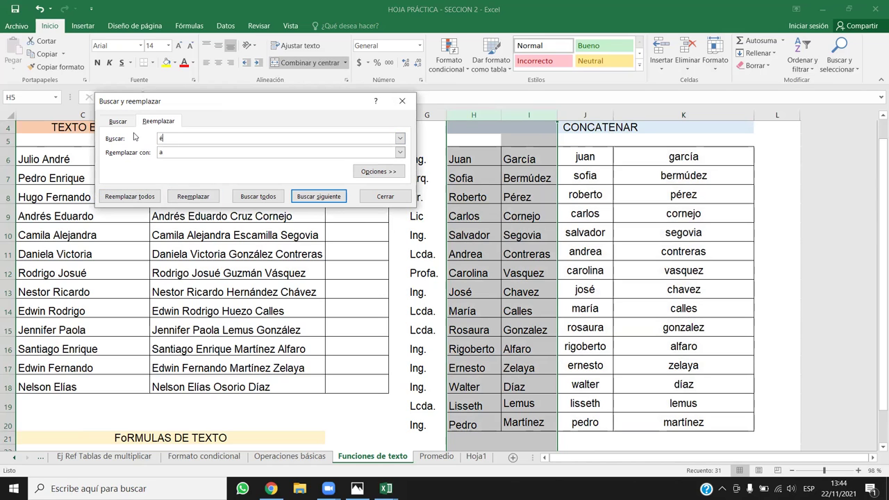
key(Tab)
text(e)
click(118, 195)
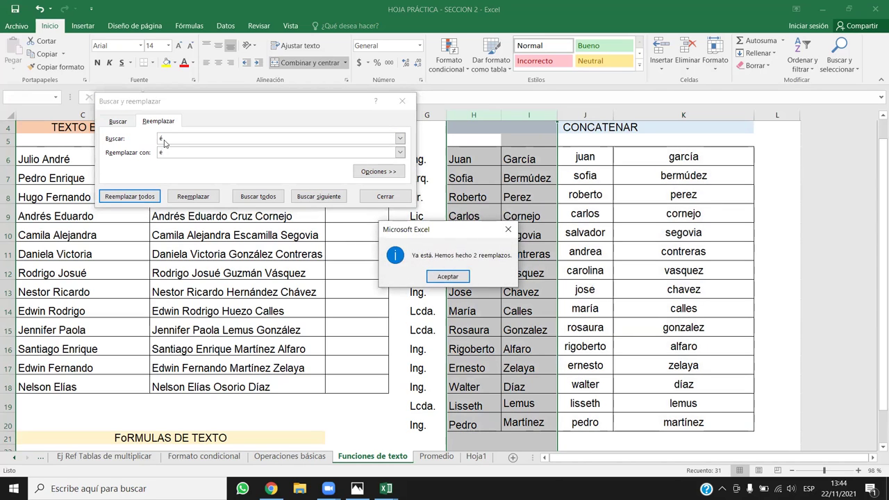
click(459, 275)
click(173, 138)
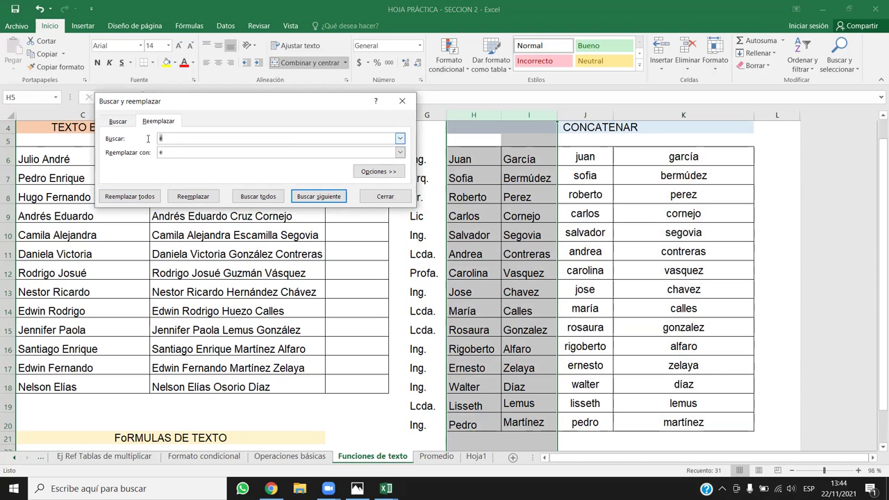
key(BackSpace)
text(í)
key(Tab)
click(139, 197)
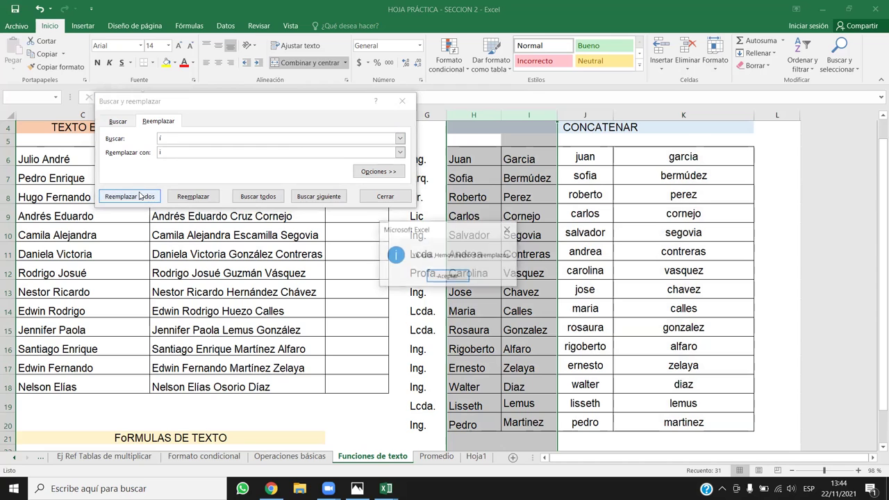
click(448, 277)
Replace ó with o; nothing is found.
click(165, 137)
key(BackSpace)
text(ó)
click(161, 154)
key(BackSpace)
text(o)
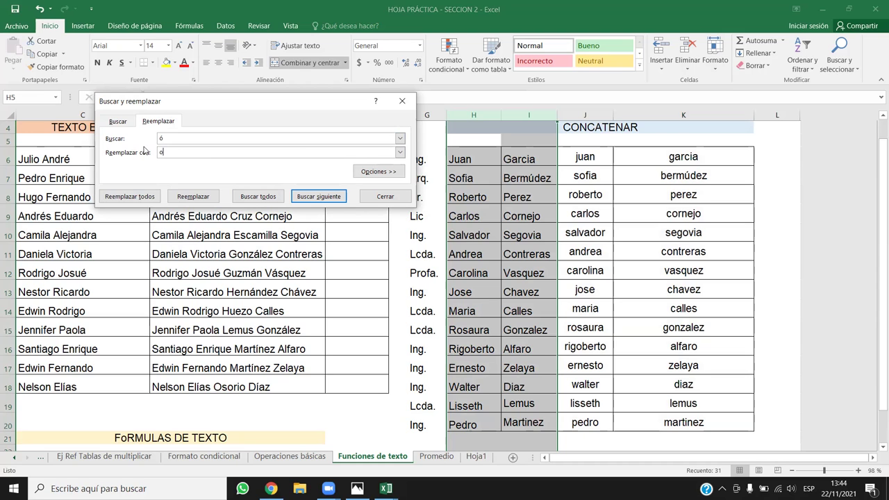
click(129, 196)
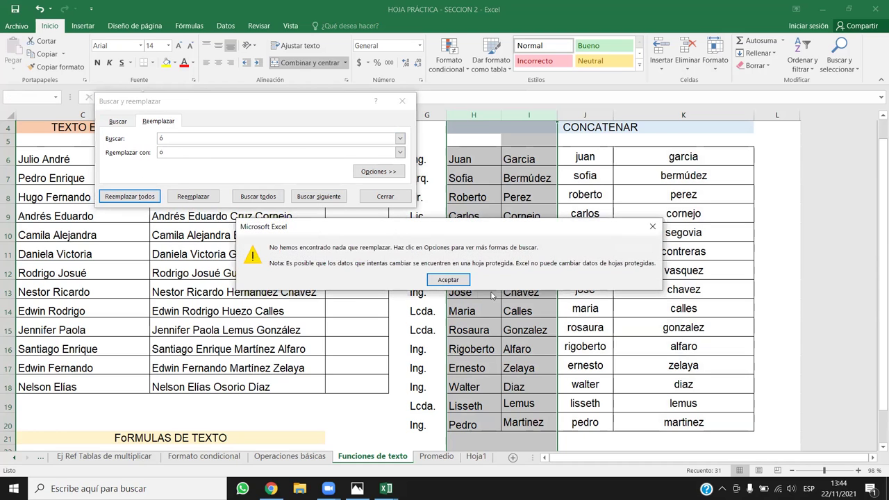
click(456, 280)
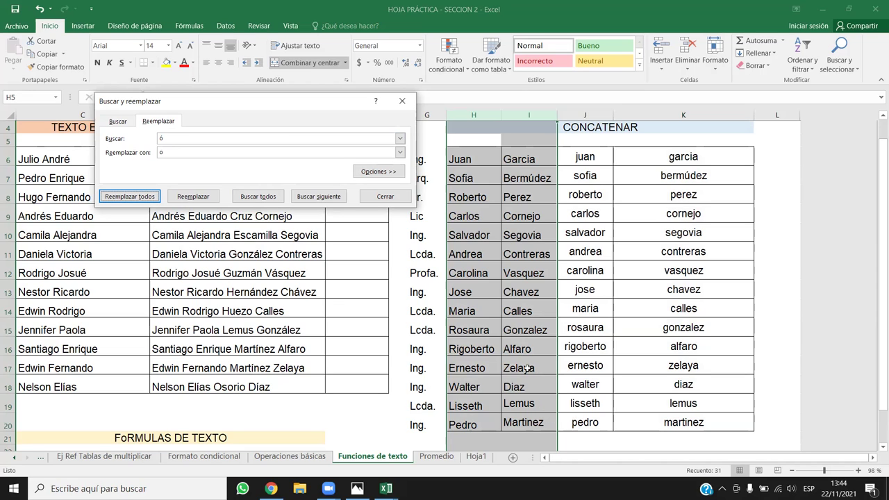
Replace ú with u, then close Find and Replace.
click(133, 141)
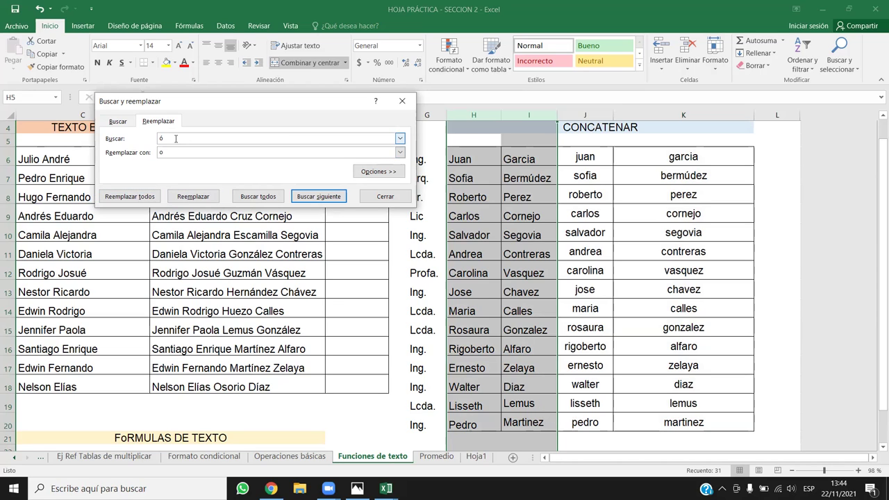
text(ú)
key(Tab)
text(u)
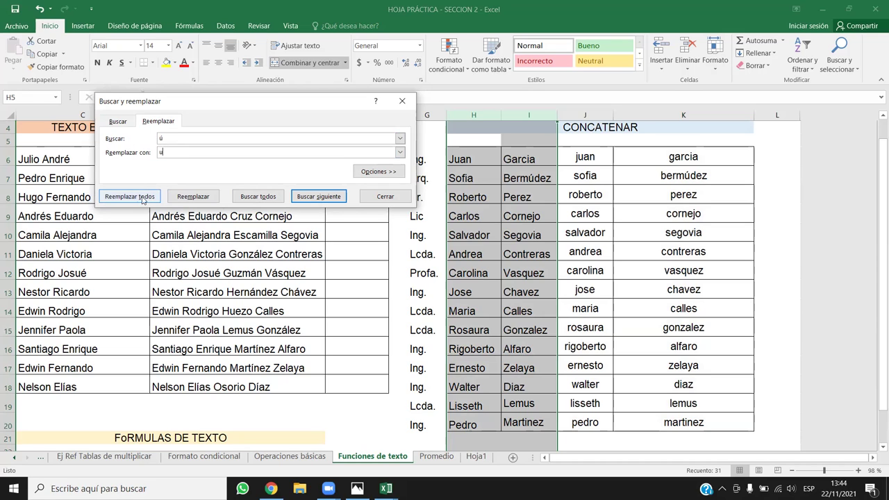
click(143, 198)
click(448, 277)
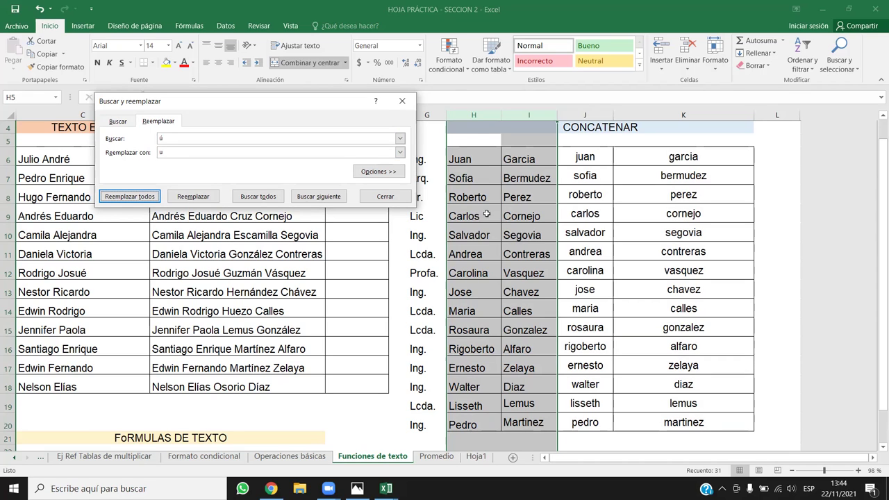
click(401, 101)
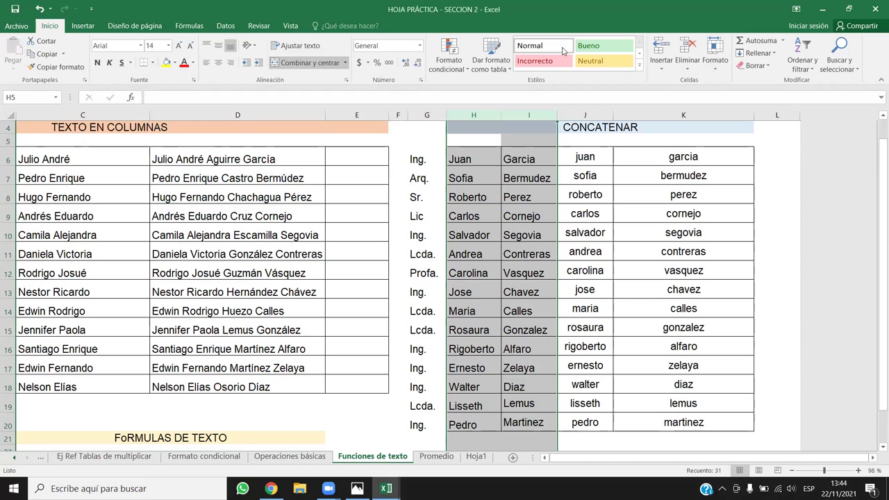
Paste J6:K20 as values at H6, then undo and inspect J6's formula.
drag(568, 154, 664, 421)
key(ctrl+c)
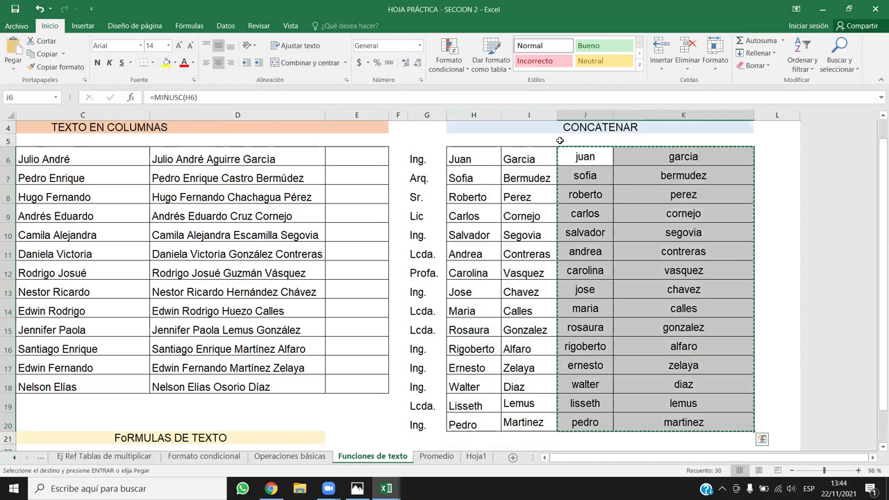
right_click(474, 162)
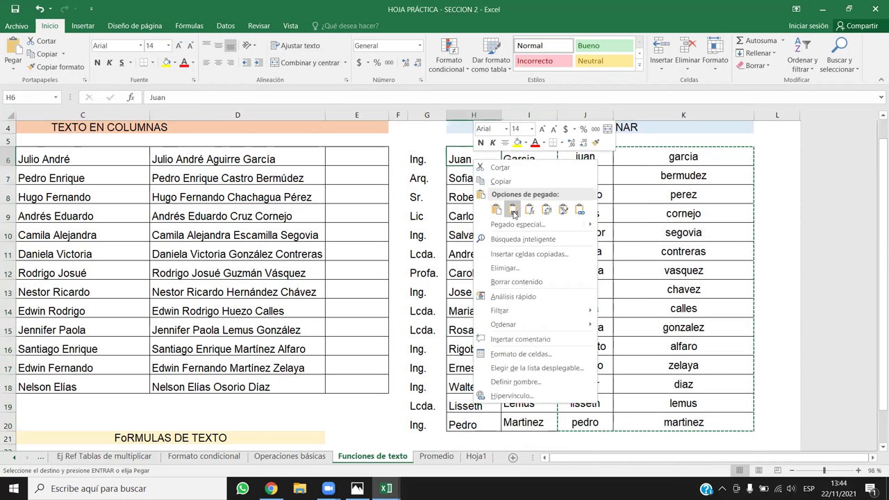
click(512, 209)
click(657, 222)
key(ctrl+z)
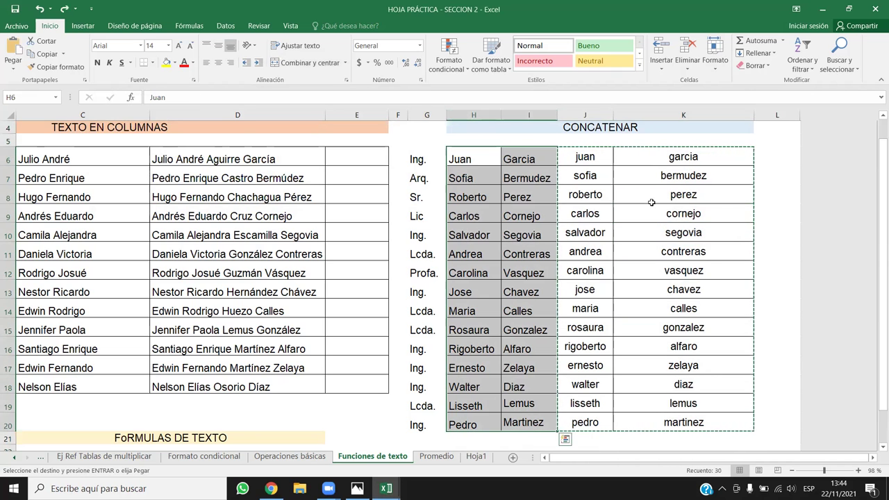
click(603, 158)
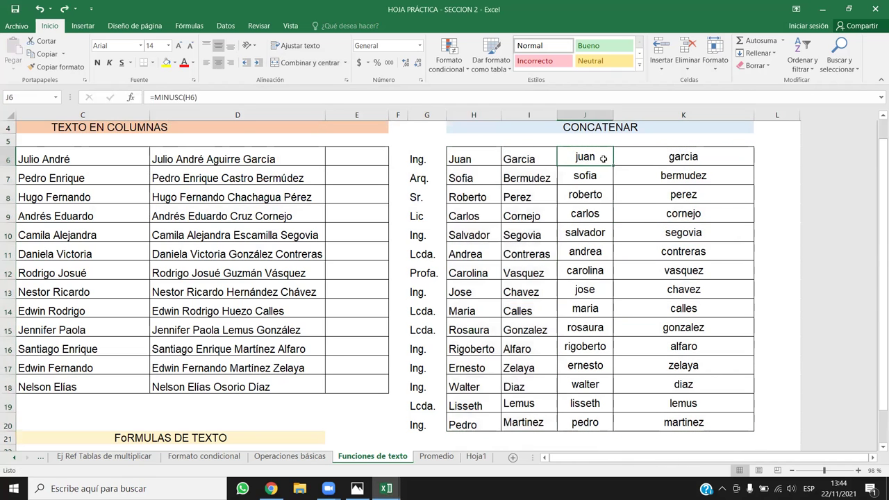
click(161, 97)
key(Escape)
Paste J6:K20's lowercase names as values into H6:I20 and clear J6:K20.
drag(597, 157, 668, 418)
key(ctrl+c)
click(471, 154)
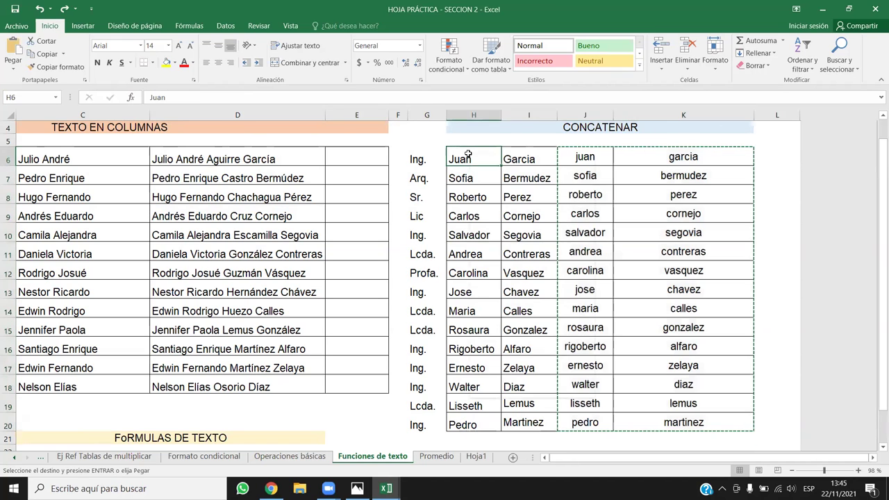
right_click(472, 155)
click(527, 202)
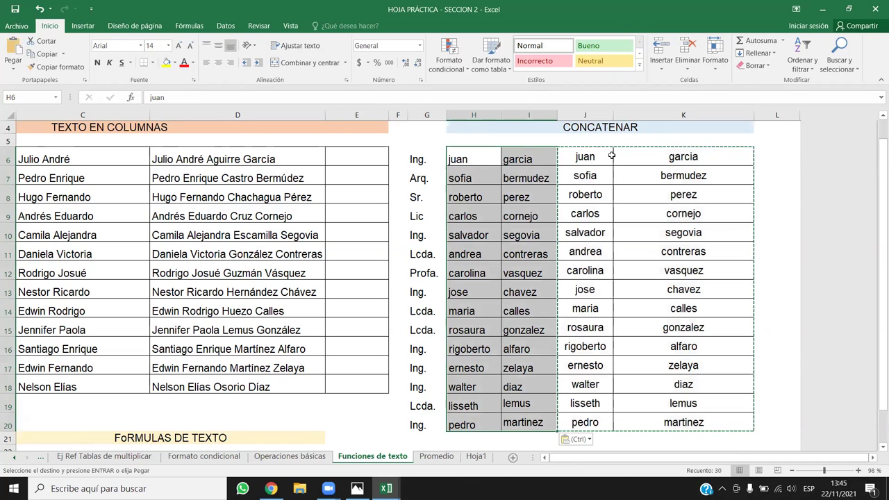
drag(605, 151, 663, 417)
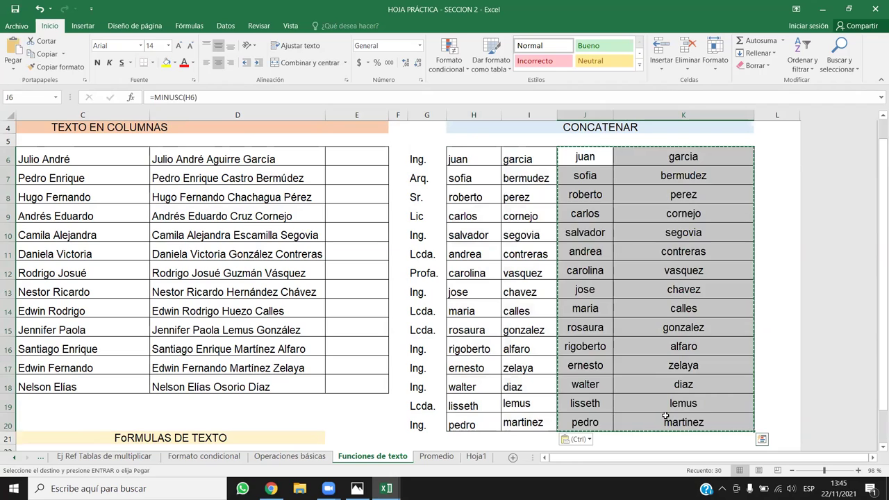
key(Delete)
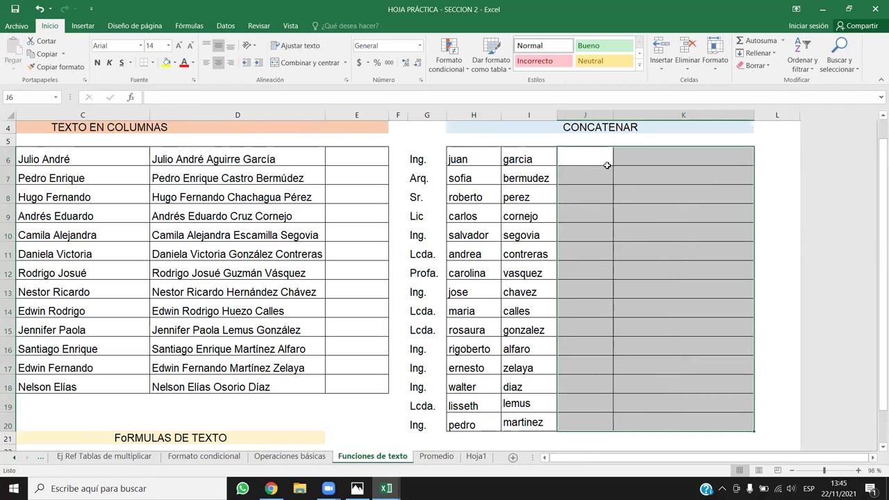
click(599, 158)
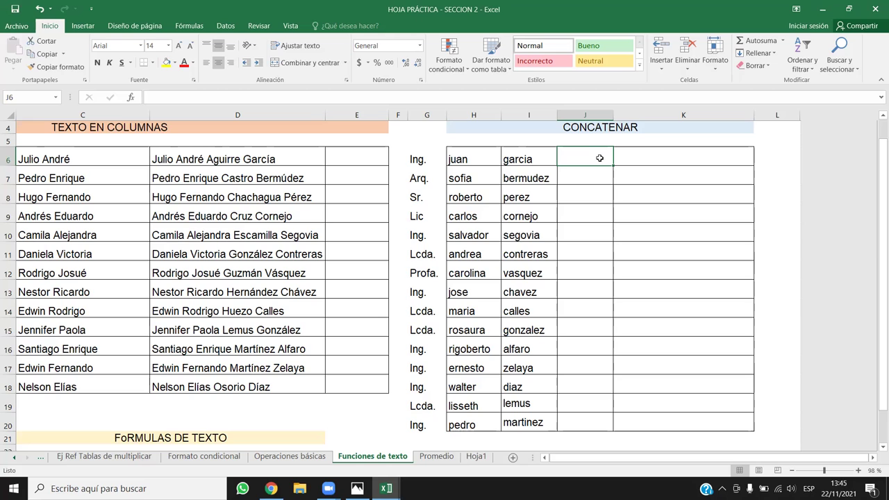
Widen column J and start =CONCATENAR(I6;"."; in J6.
click(597, 114)
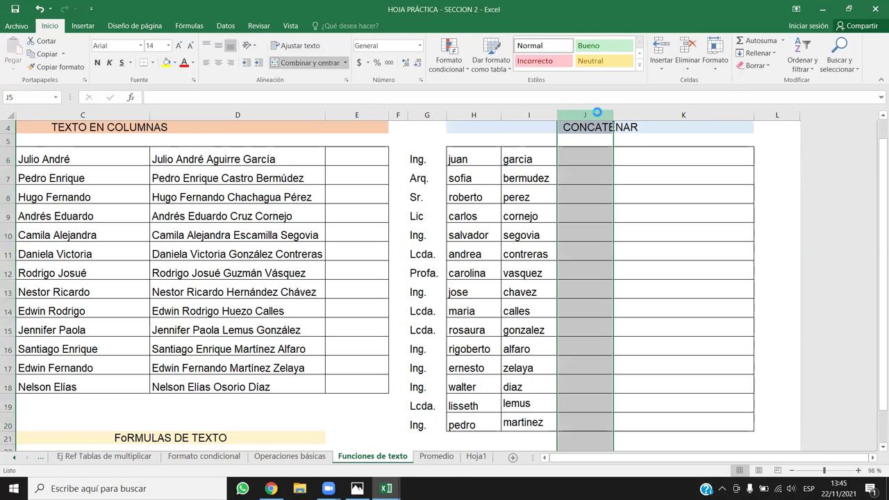
drag(613, 114, 699, 114)
click(624, 154)
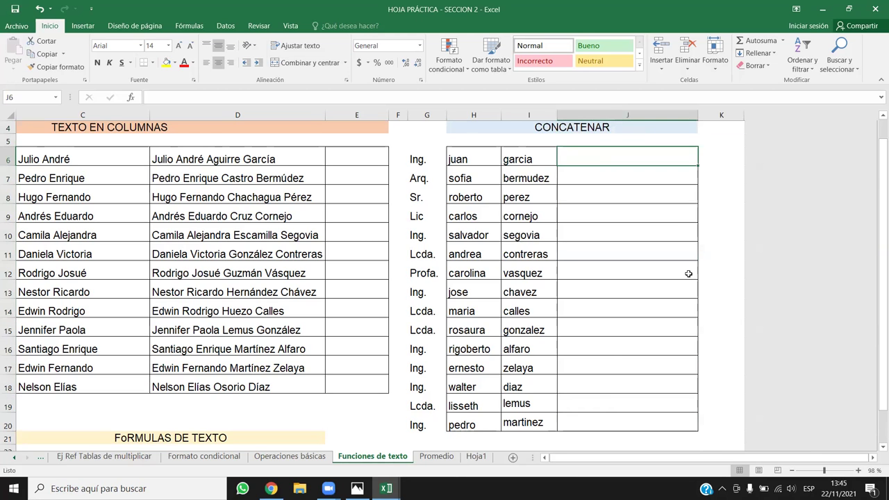
text(=CON)
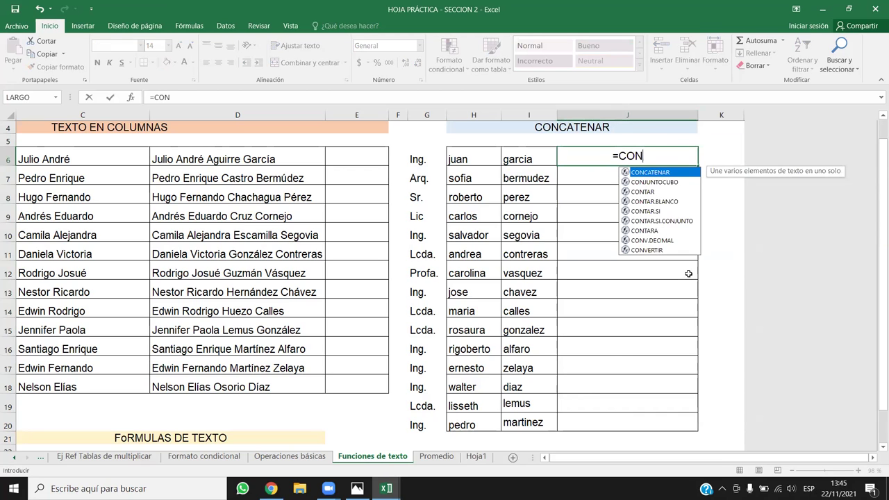
double_click(656, 174)
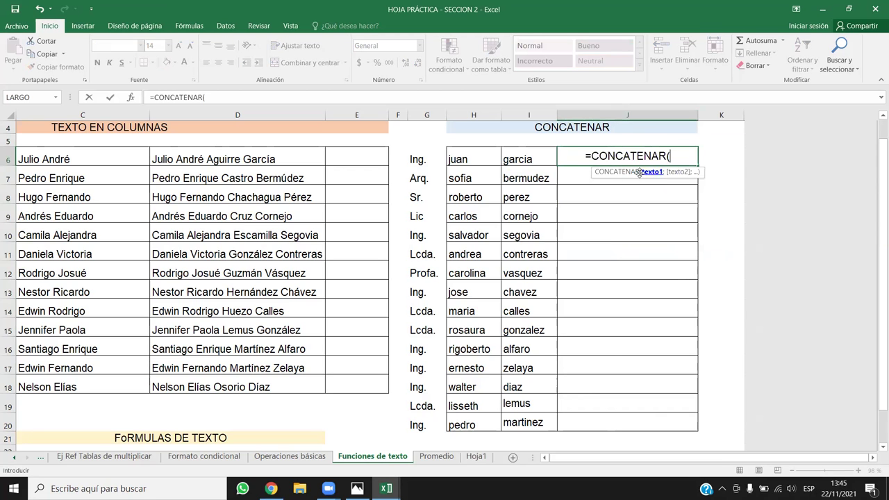
click(530, 155)
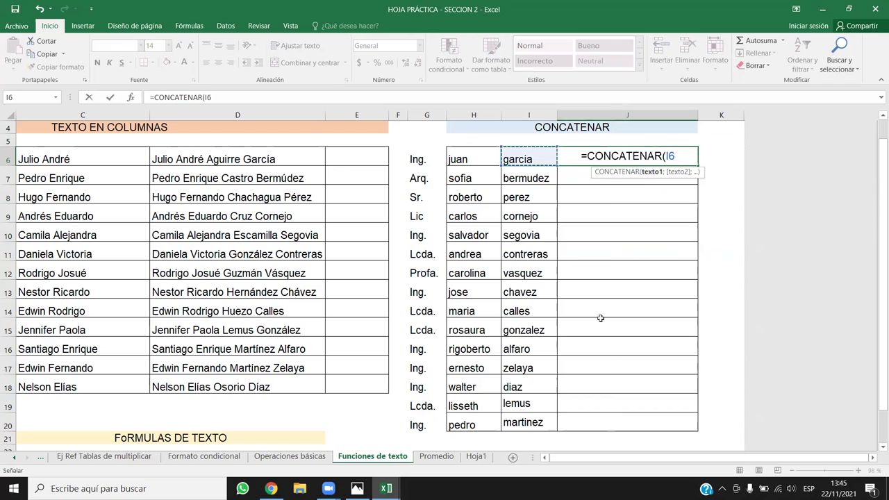
text(,)
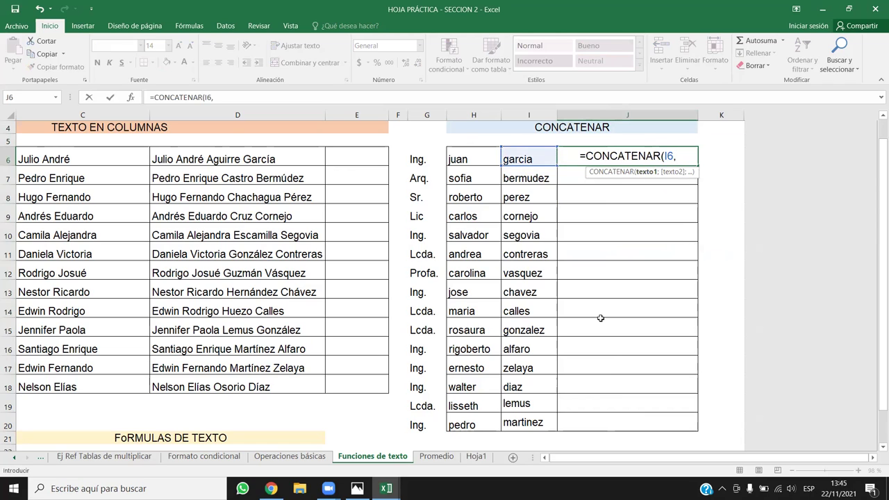
key(BackSpace)
text(;" ")
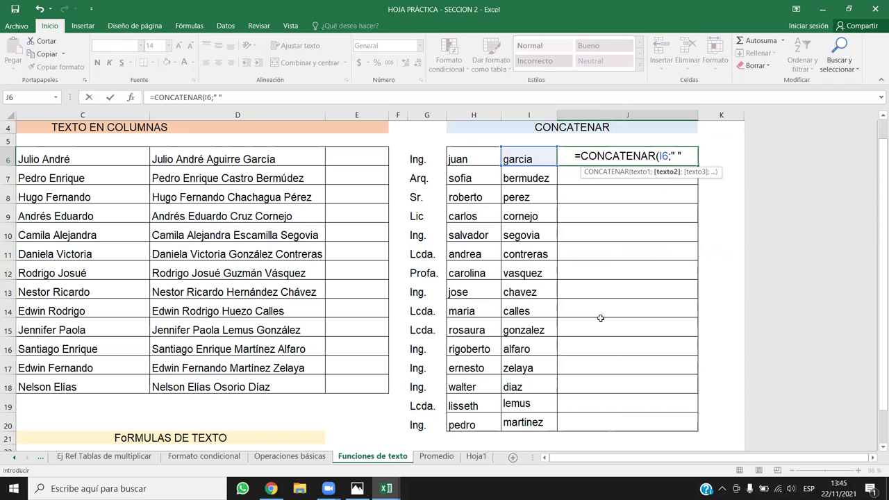
key(BackSpace)
key(BackSpace)
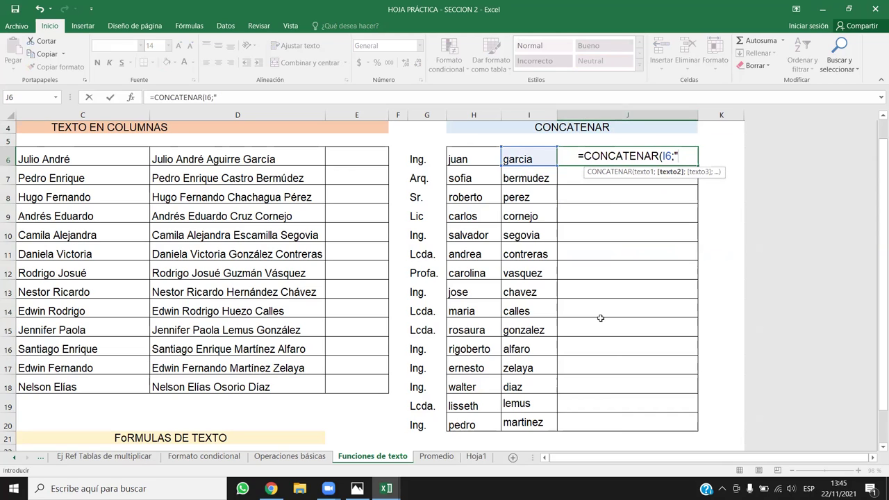
text(.")
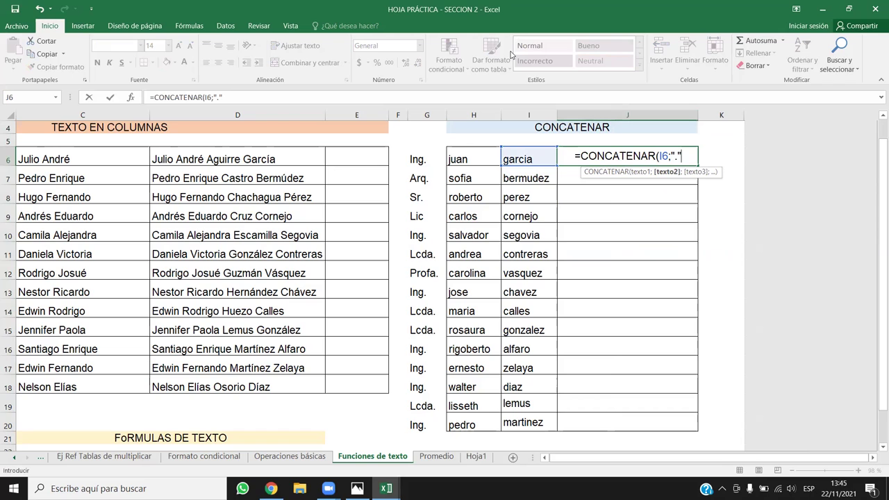
text(;)
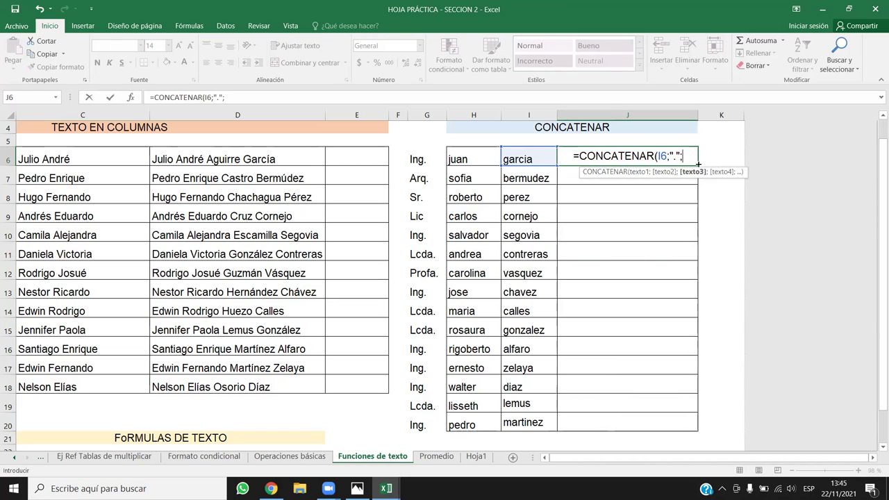
click(488, 163)
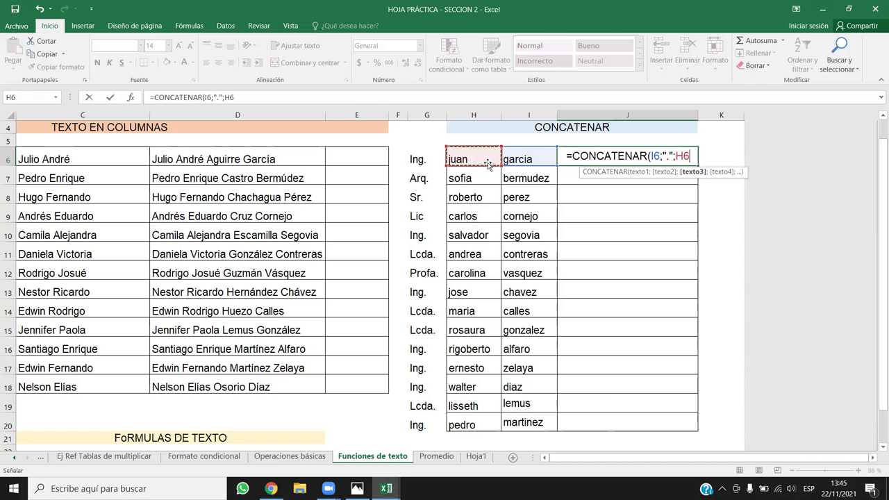
text(;)
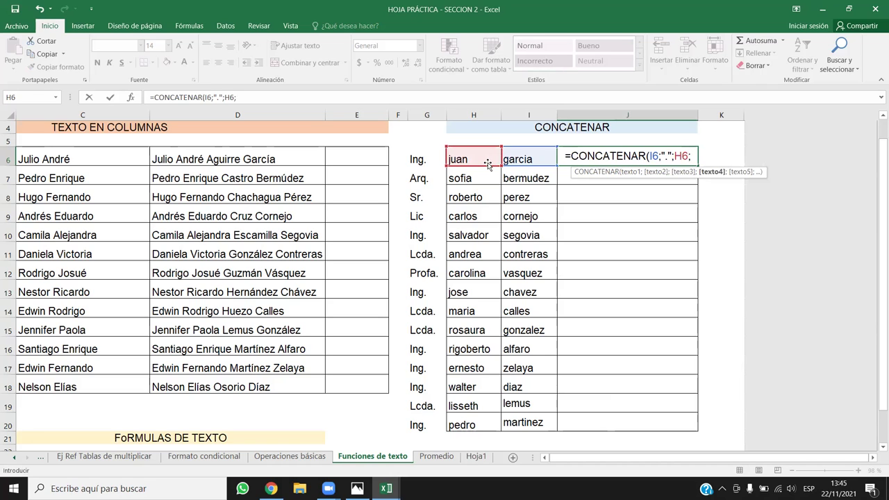
text(")
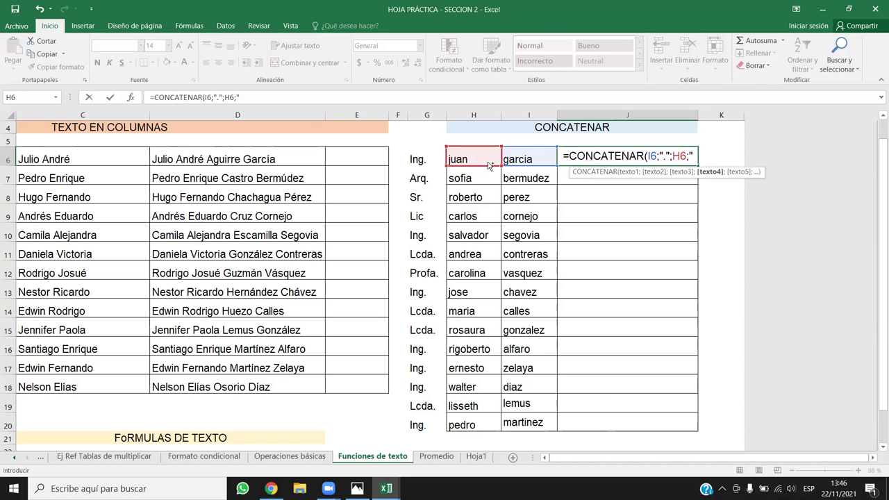
text(@)
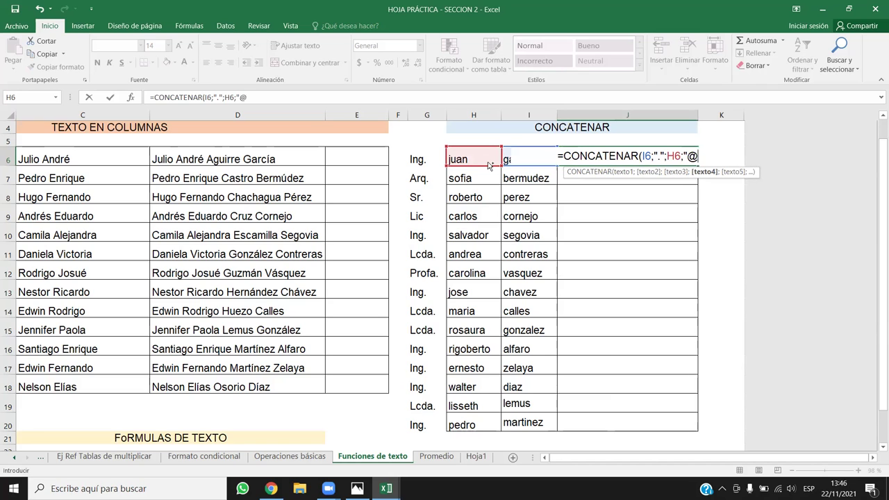
text(miempresa)
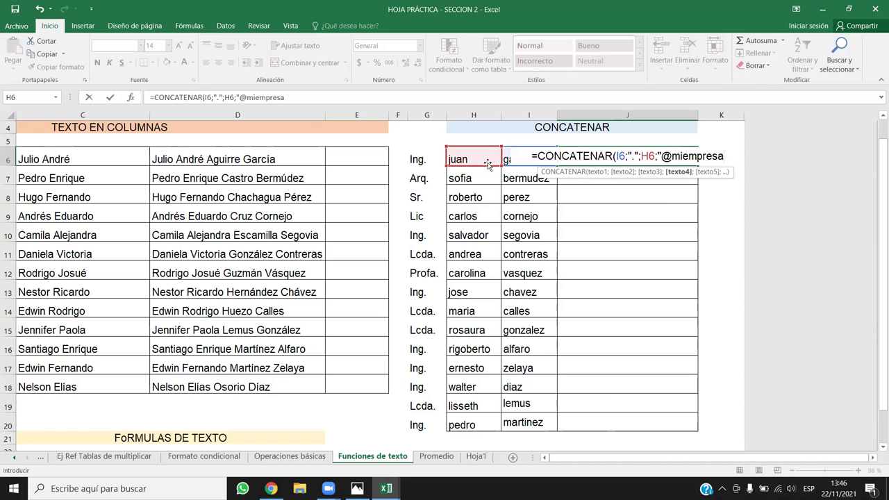
text(.)
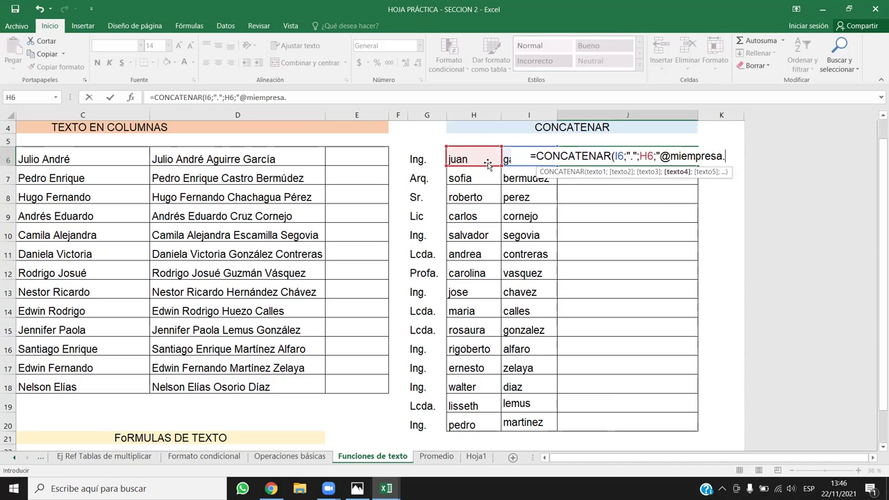
text(edu)
key(BackSpace)
key(BackSpace)
key(BackSpace)
text(como)
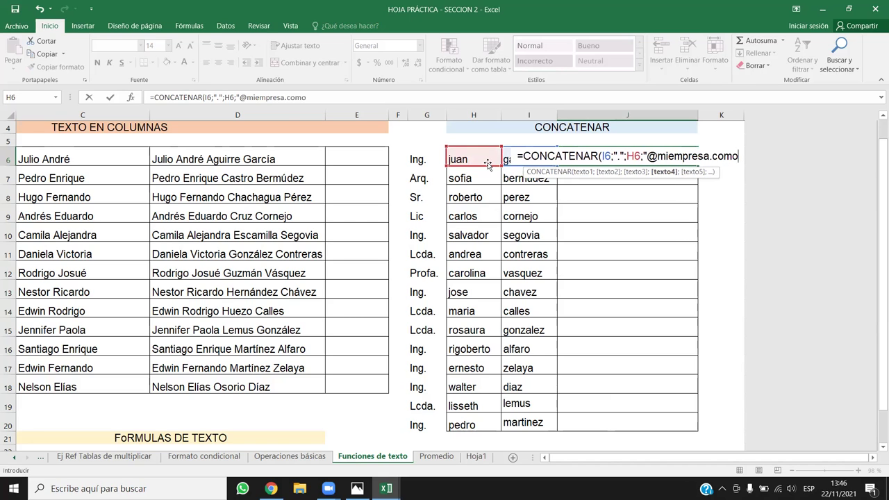
key(BackSpace)
text(.sv)
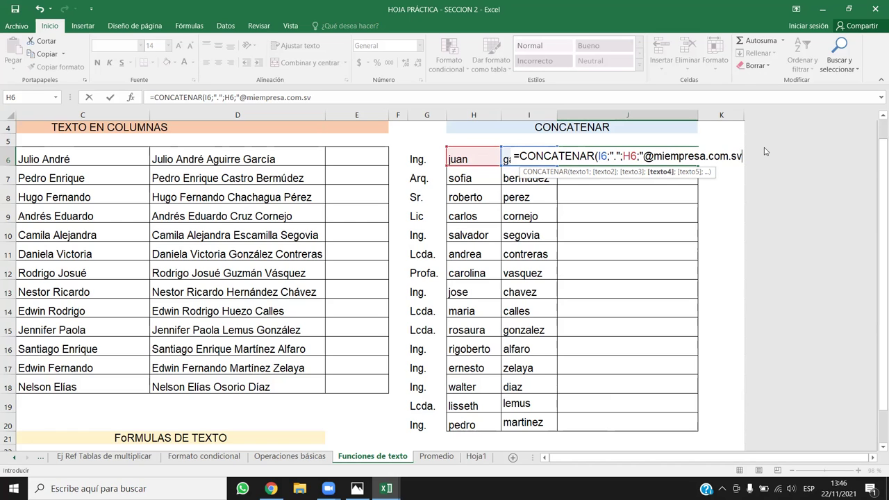
text(")
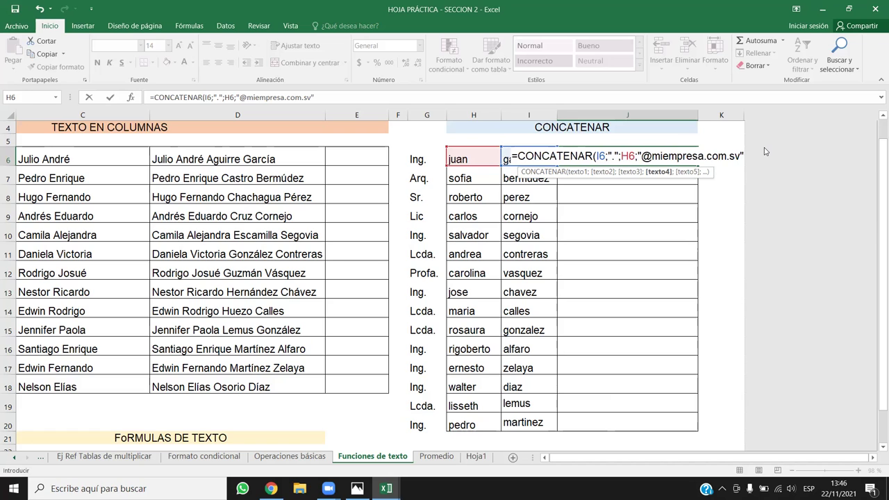
key(Return)
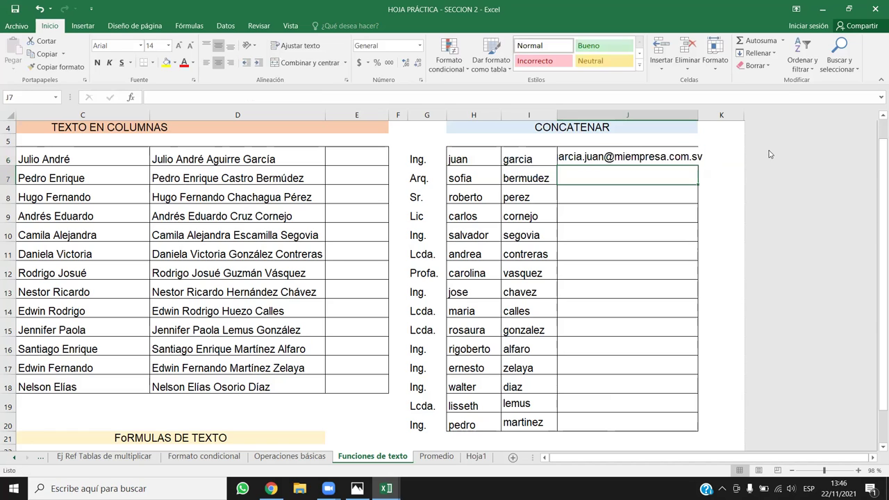
drag(698, 115, 735, 115)
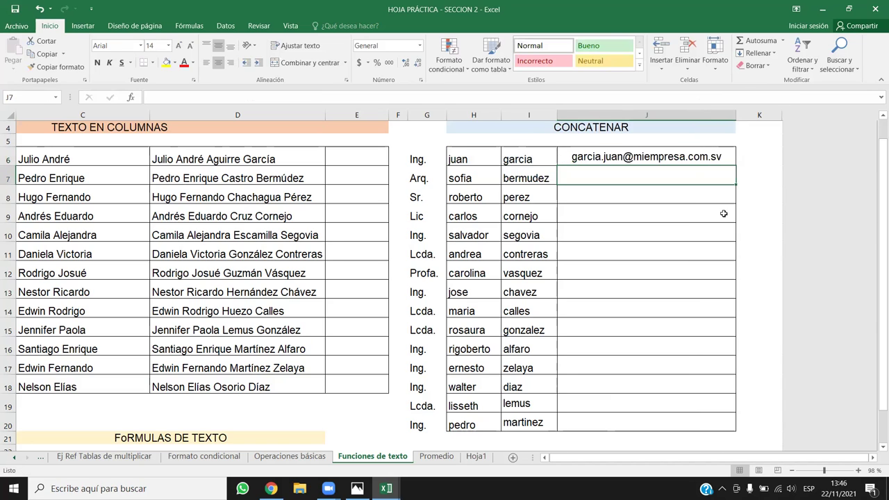
key(Up)
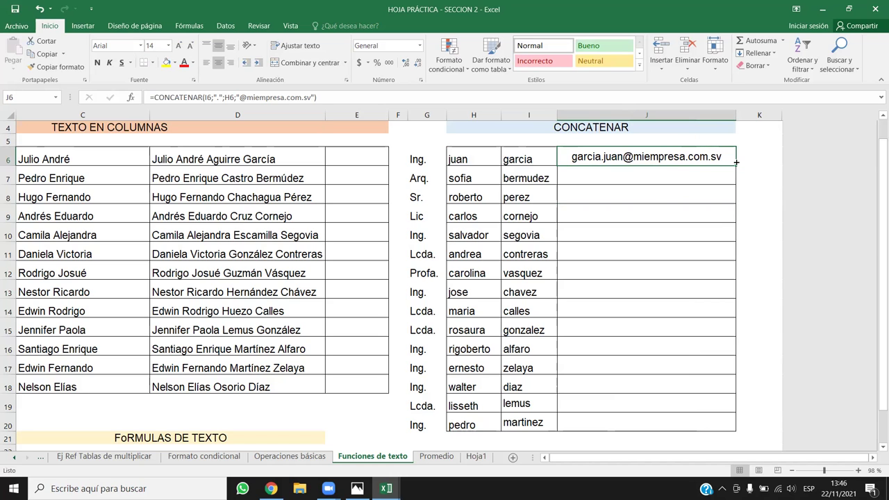
Fill the email formula down through J20, widen column J, and copy row 13's names (H13:I13).
double_click(736, 162)
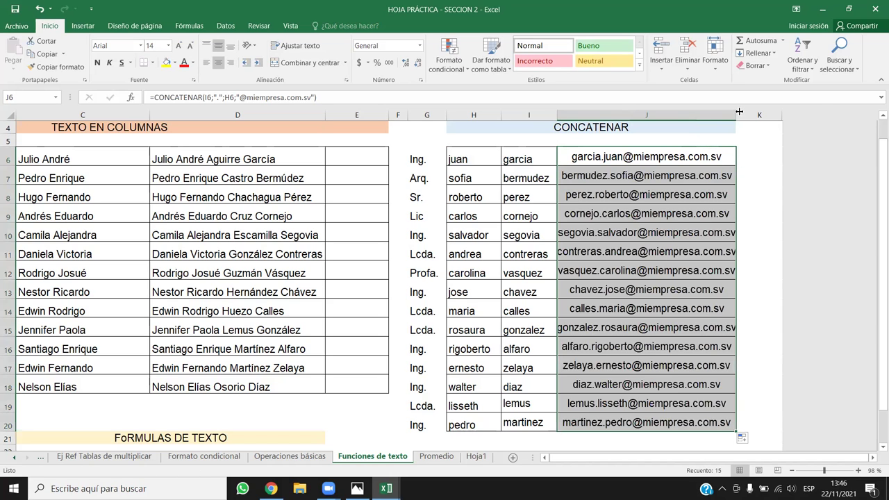
drag(736, 115, 789, 127)
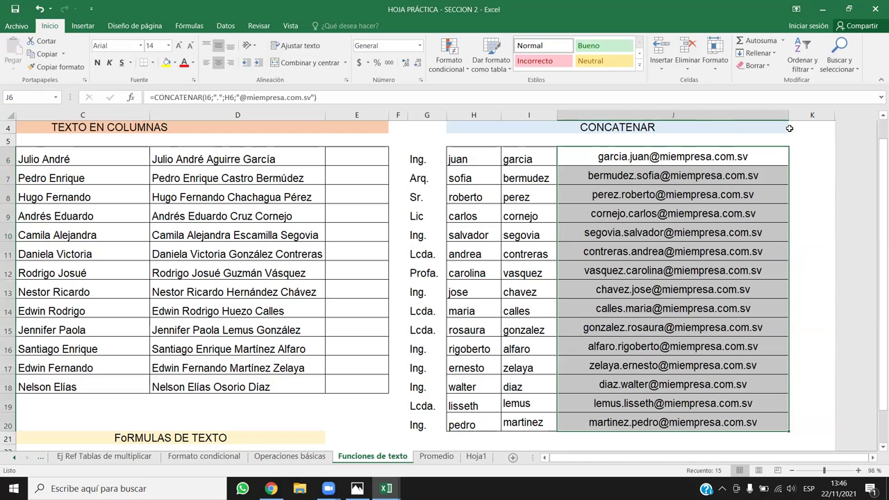
click(459, 233)
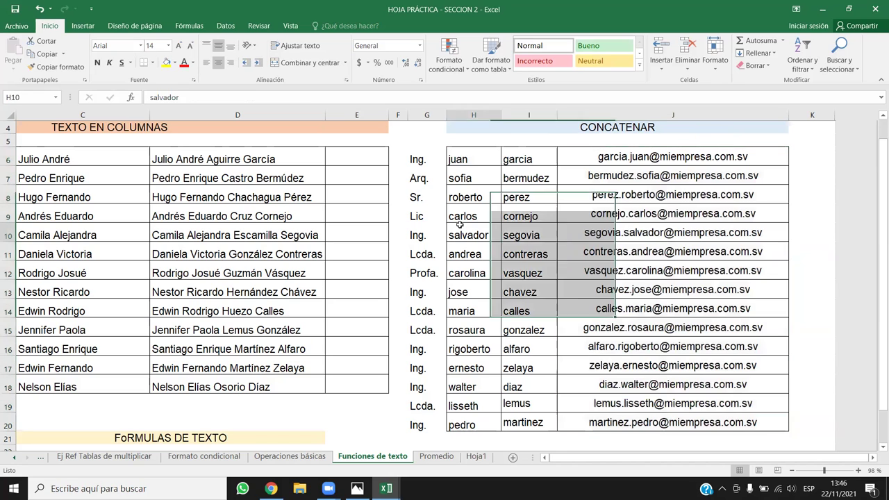
click(514, 236)
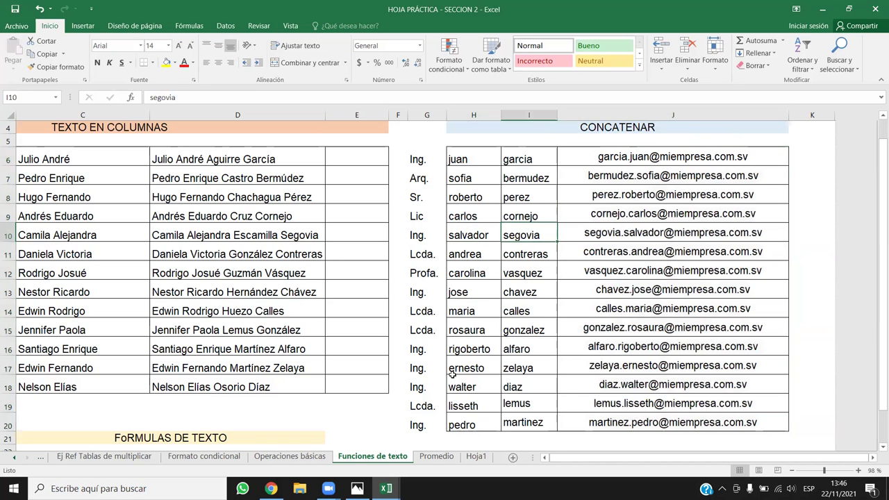
drag(472, 351, 520, 346)
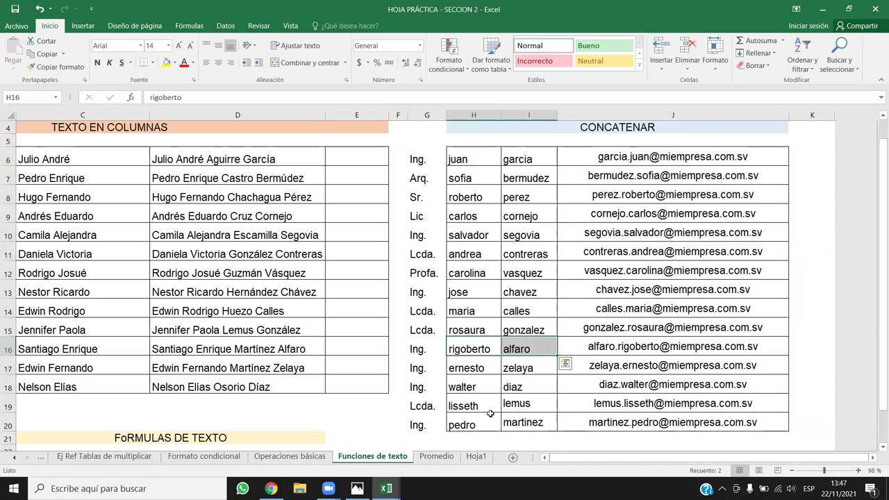
drag(486, 287, 545, 298)
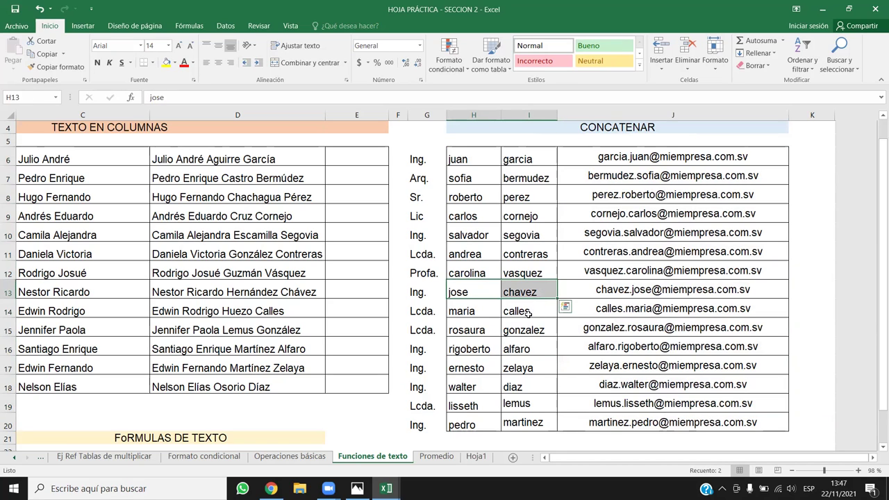
key(ctrl+c)
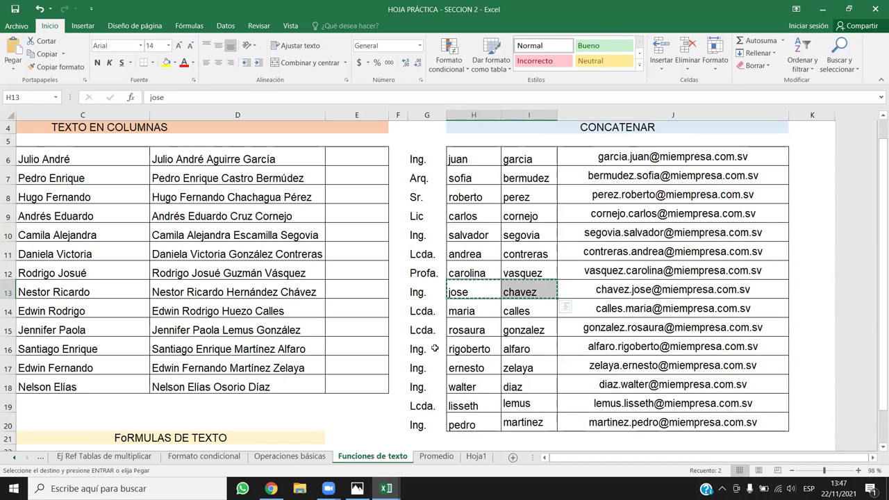
Paste row 13's names over H18:I18, so J18's email duplicates row 13's; then check the cells.
click(476, 393)
key(ctrl+v)
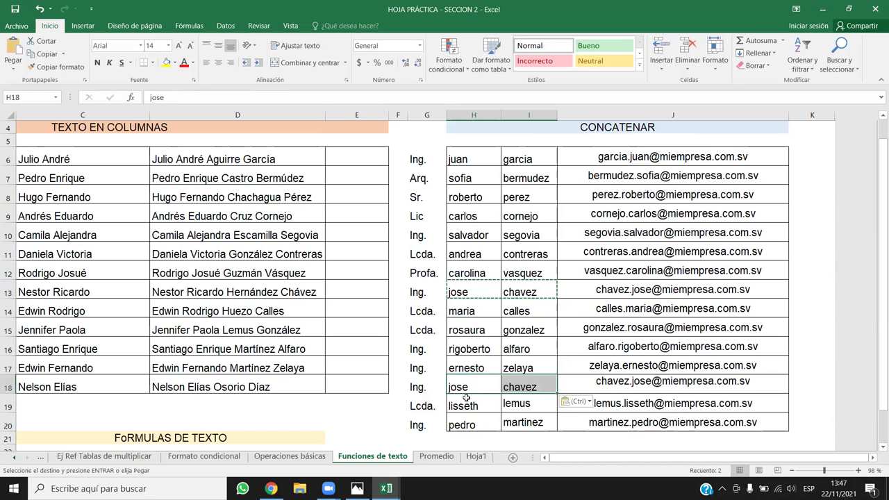
click(479, 420)
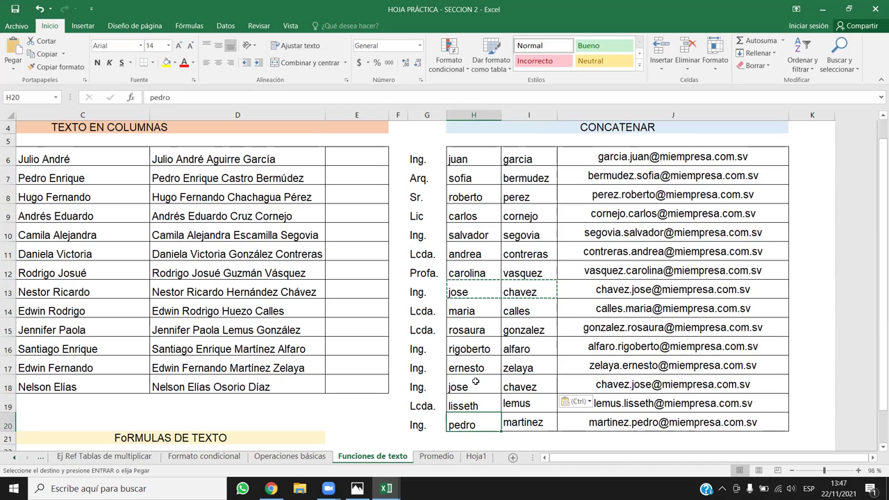
click(510, 382)
click(463, 297)
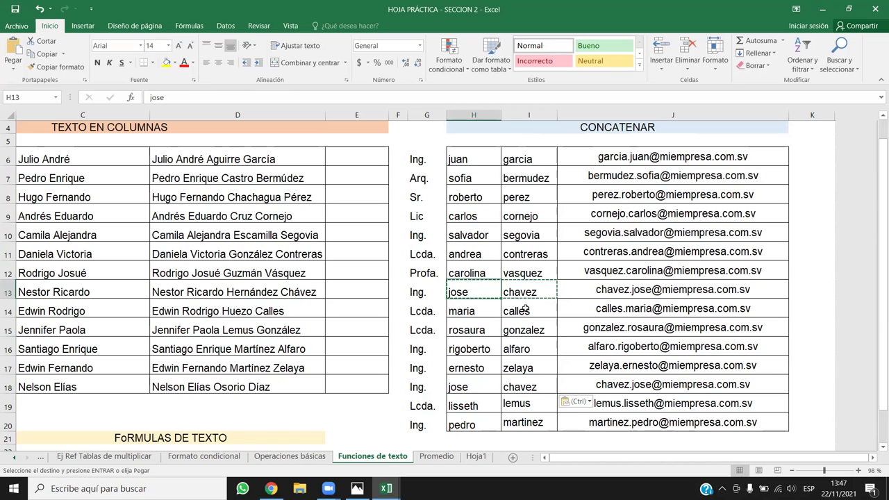
click(486, 381)
click(536, 382)
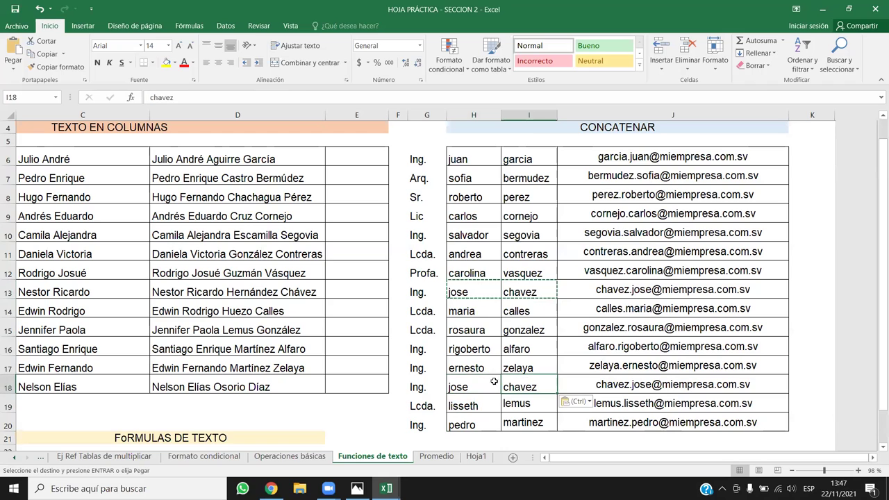
click(483, 381)
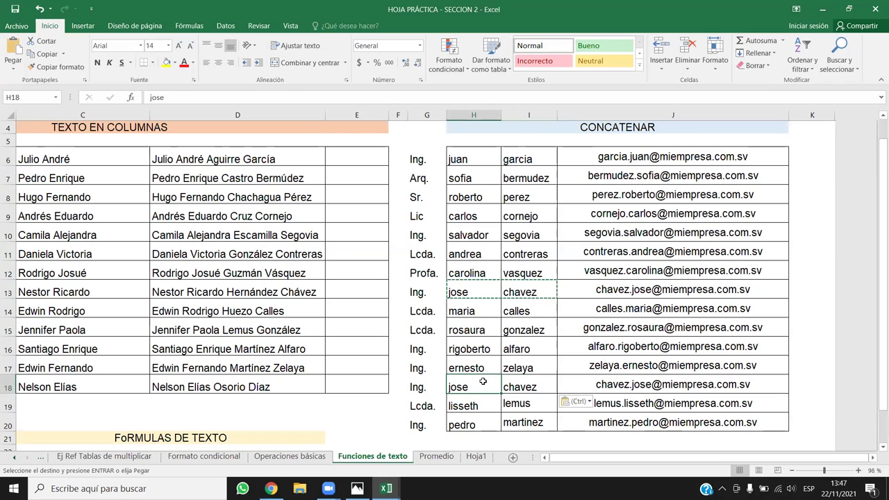
click(522, 380)
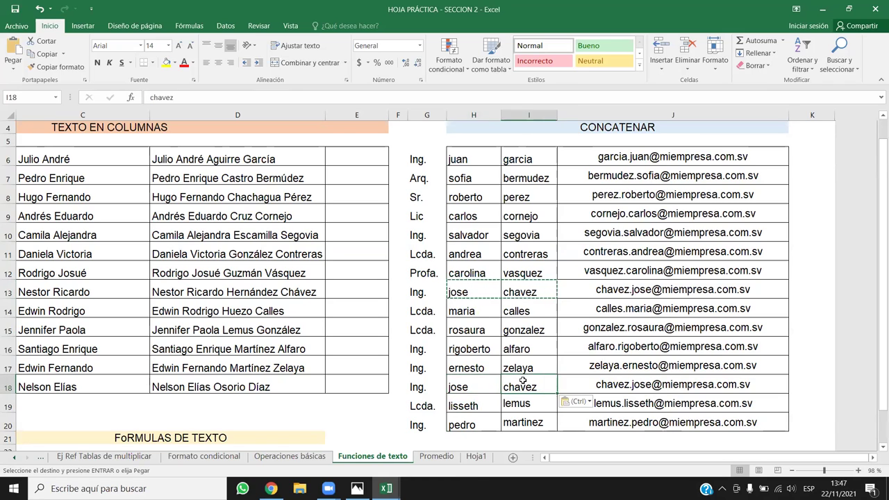
click(528, 292)
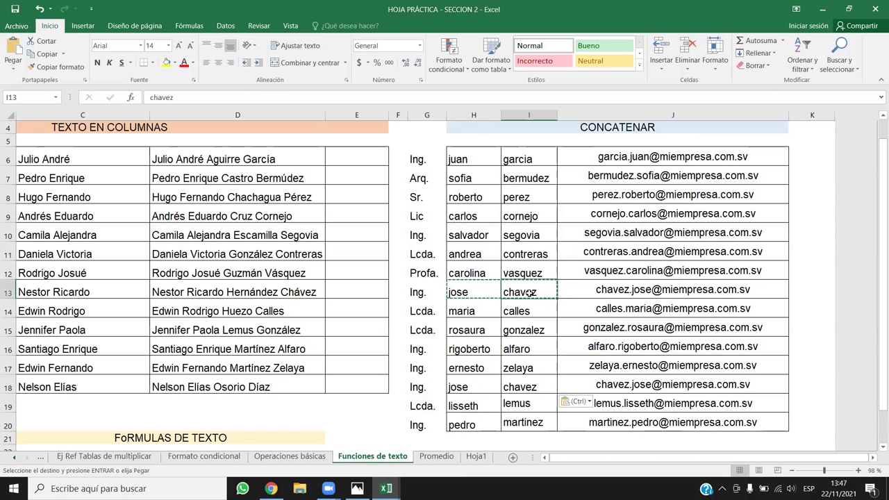
key(Escape)
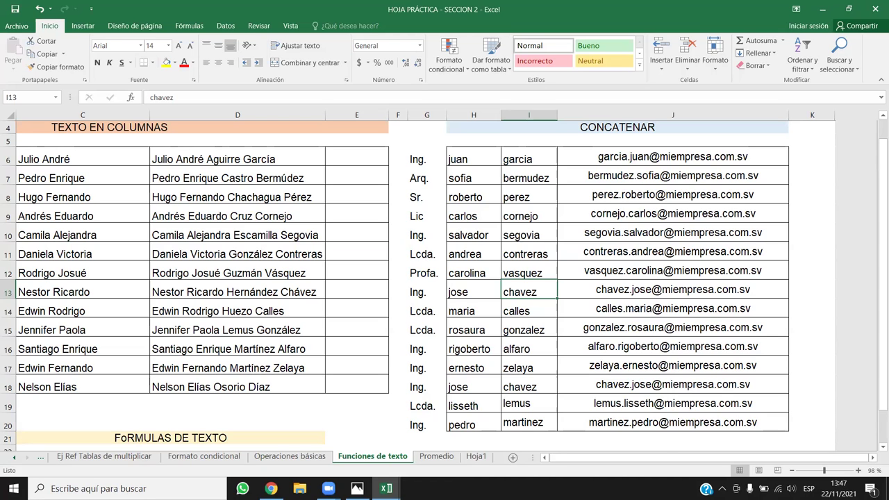
click(654, 385)
click(649, 287)
scroll(665, 263, up, 1)
scroll(665, 264, down, 1)
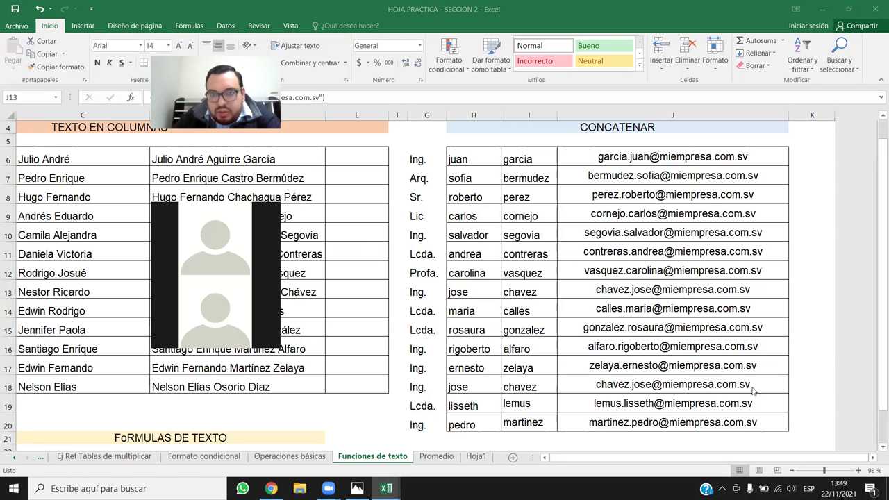
Apply a Duplicate Values rule with light red fill to column J, then select J13.
click(684, 116)
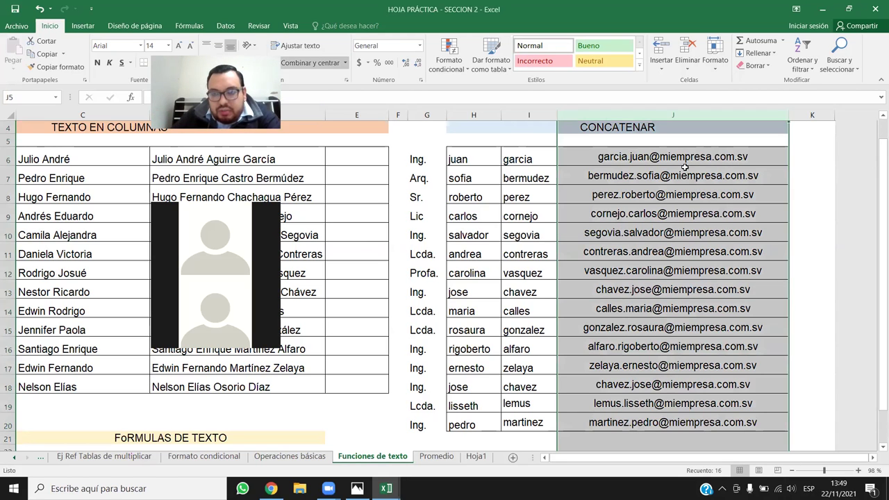
click(446, 59)
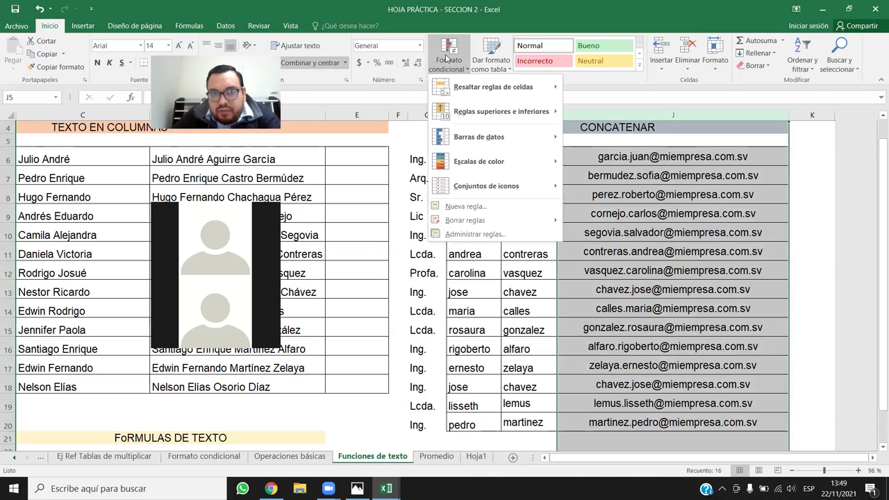
mouse_move(544, 89)
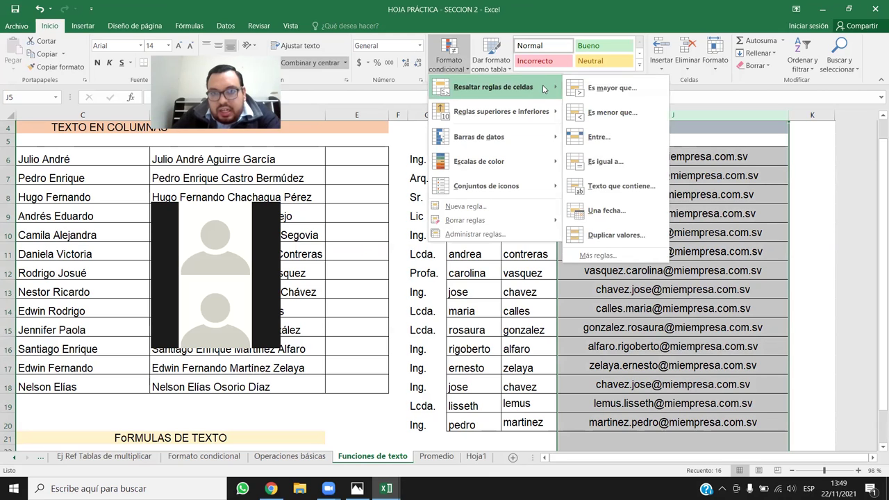
click(619, 243)
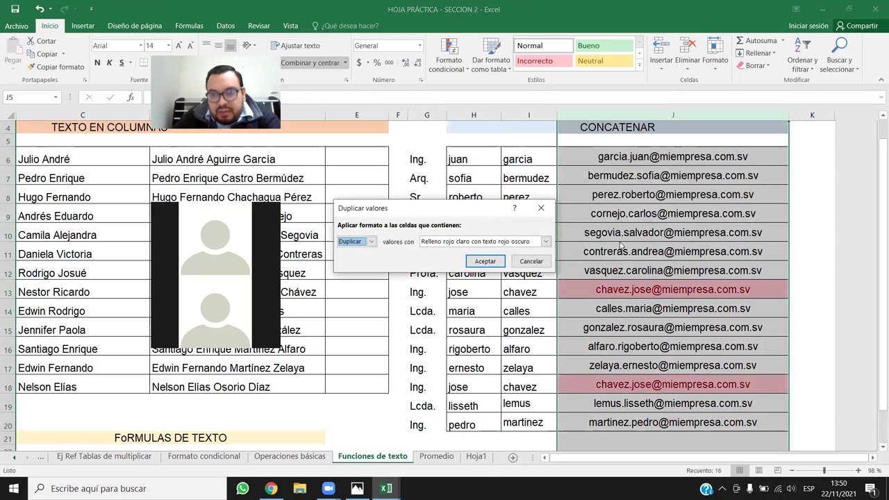
click(479, 262)
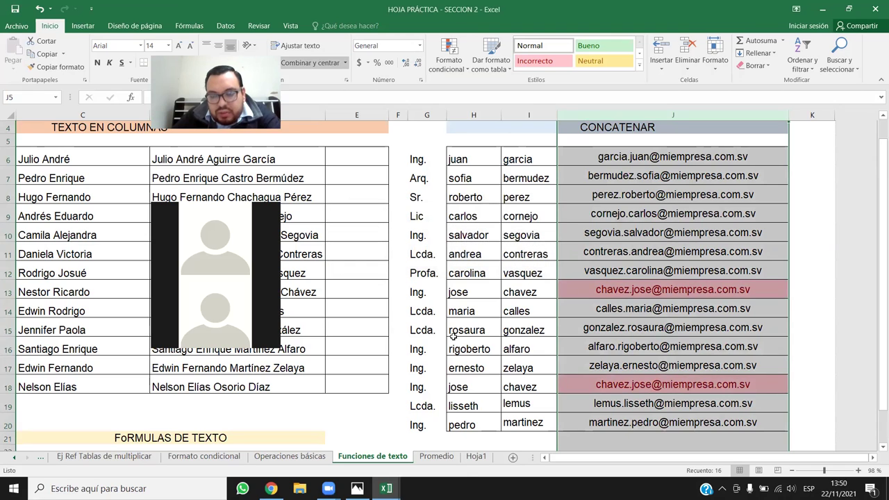
click(453, 336)
click(622, 291)
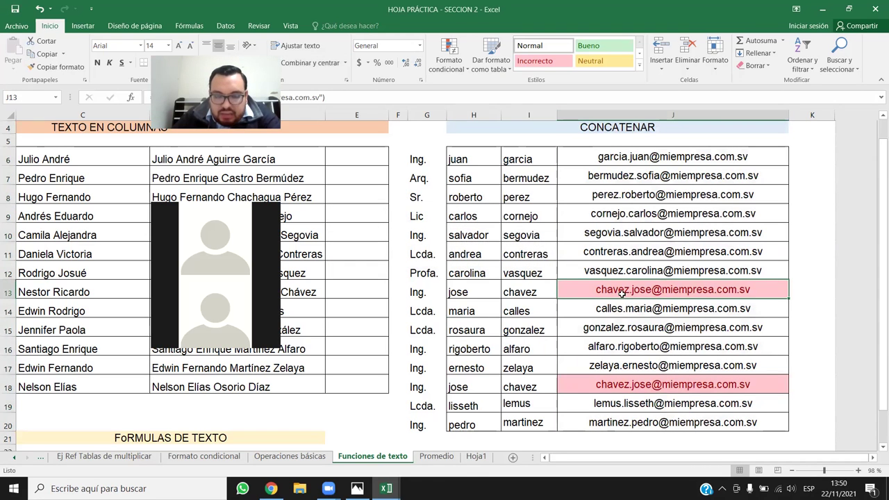
Inspect J13's CONCATENAR formula and copy the emails in J6:J20.
double_click(628, 290)
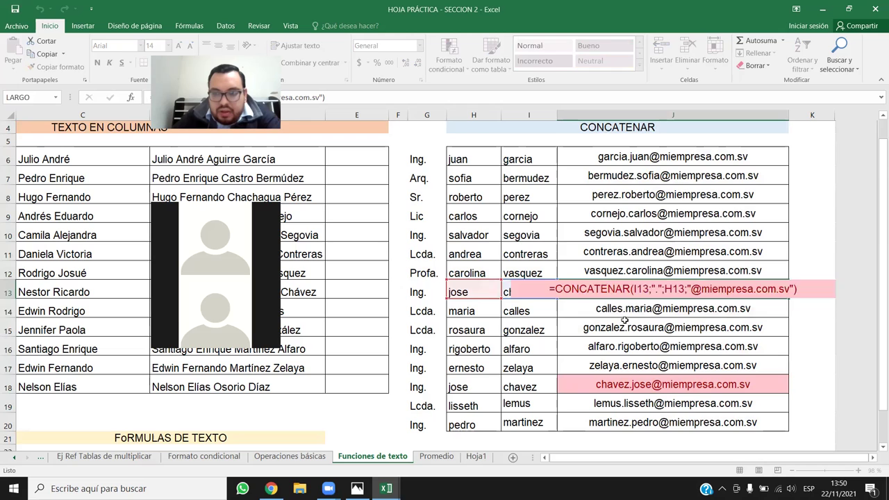
key(Escape)
drag(680, 159, 682, 421)
key(ctrl+c)
right_click(672, 159)
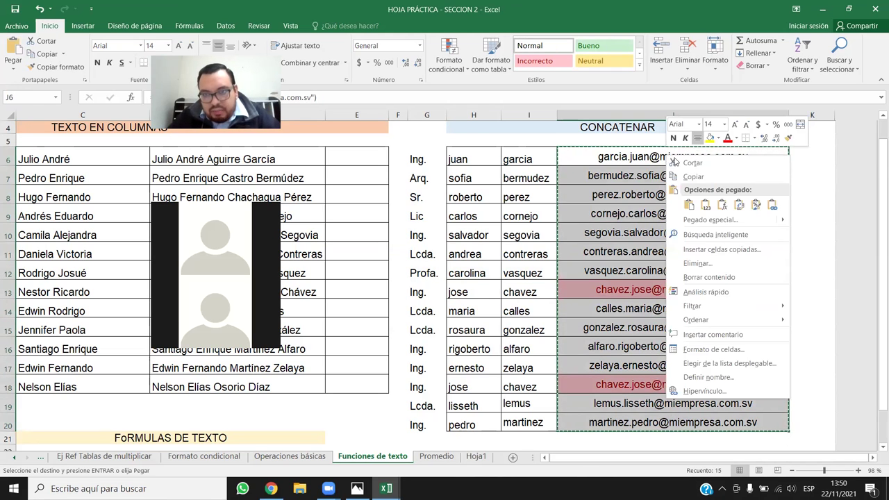
key(Escape)
Recheck J13, then copy J6:J20 and paste it back over itself as plain values.
click(640, 290)
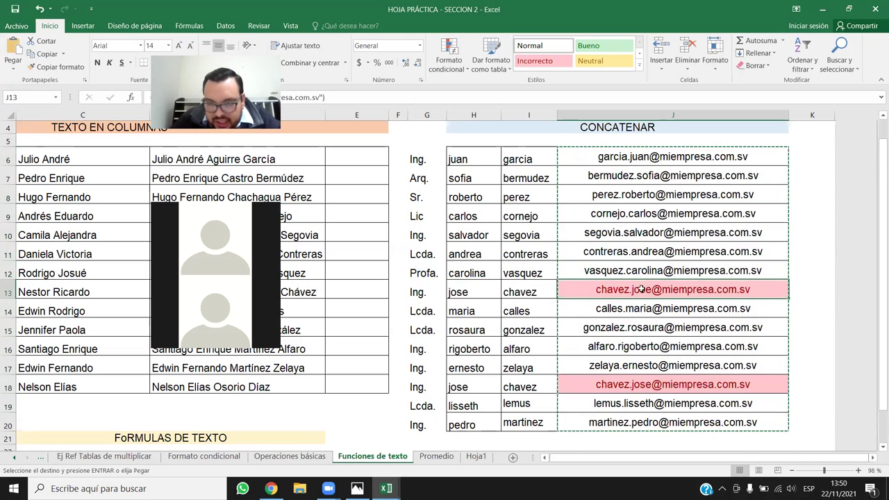
double_click(649, 290)
key(Escape)
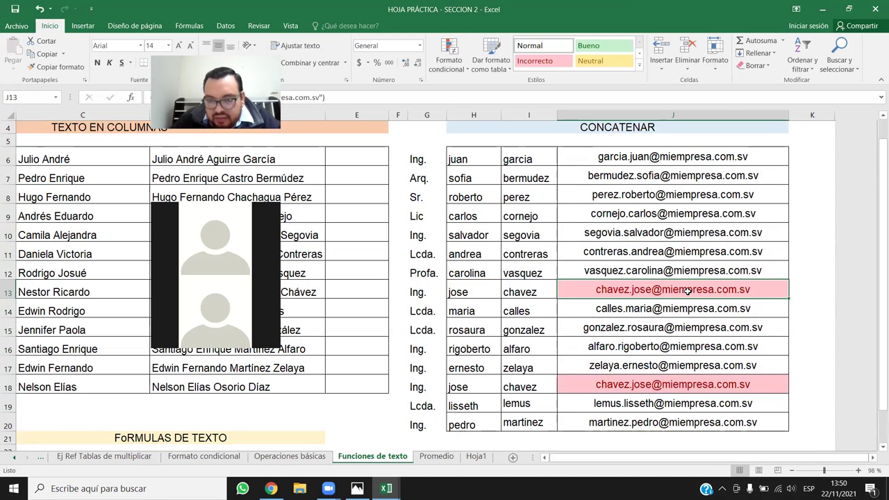
drag(653, 154, 646, 426)
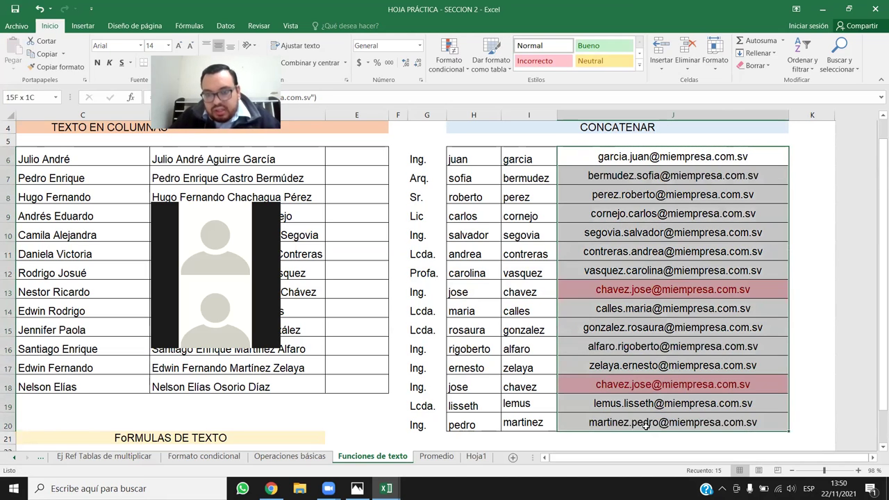
key(ctrl+c)
right_click(639, 155)
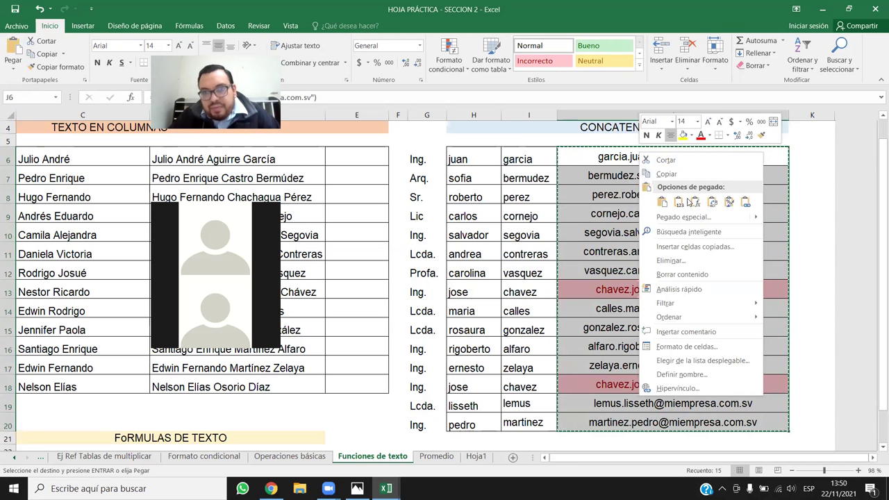
click(687, 202)
double_click(633, 290)
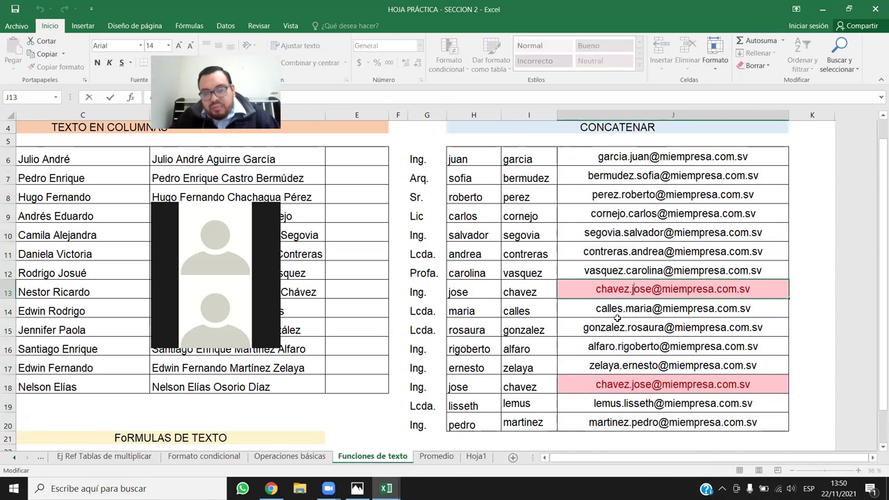
key(Right)
key(Right)
key(Right)
text(1)
key(Return)
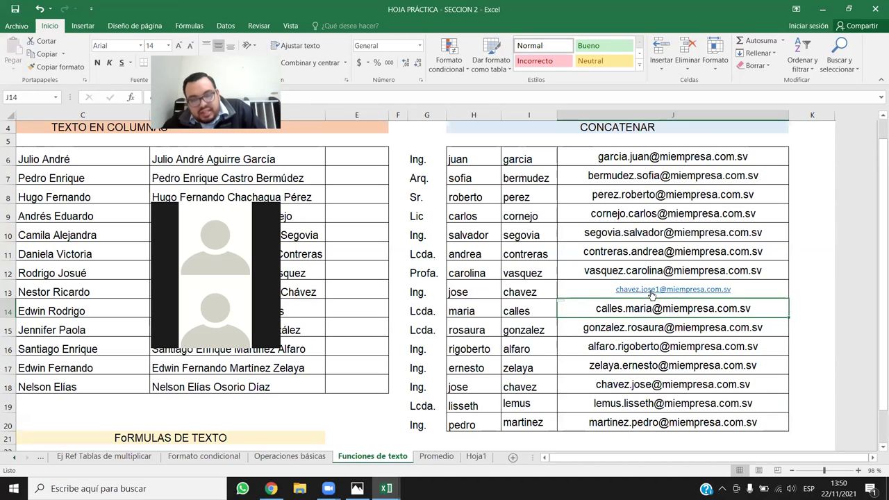
click(617, 295)
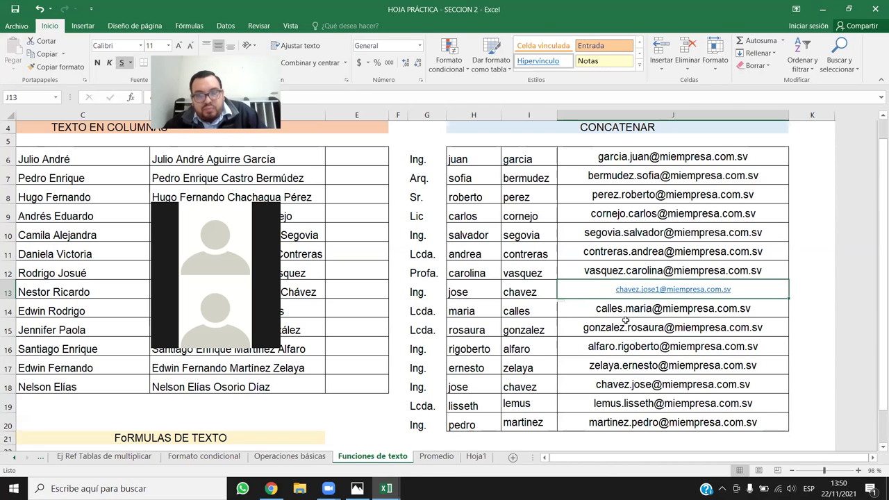
key(ctrl+z)
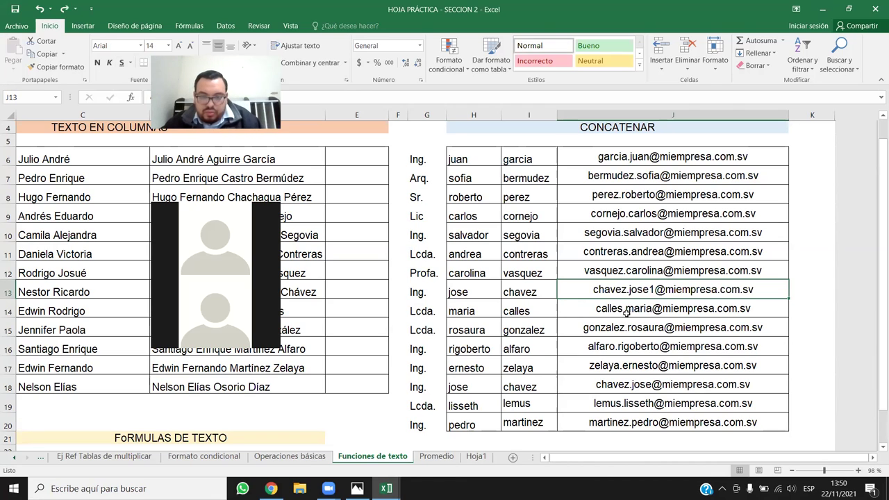
key(ctrl+z)
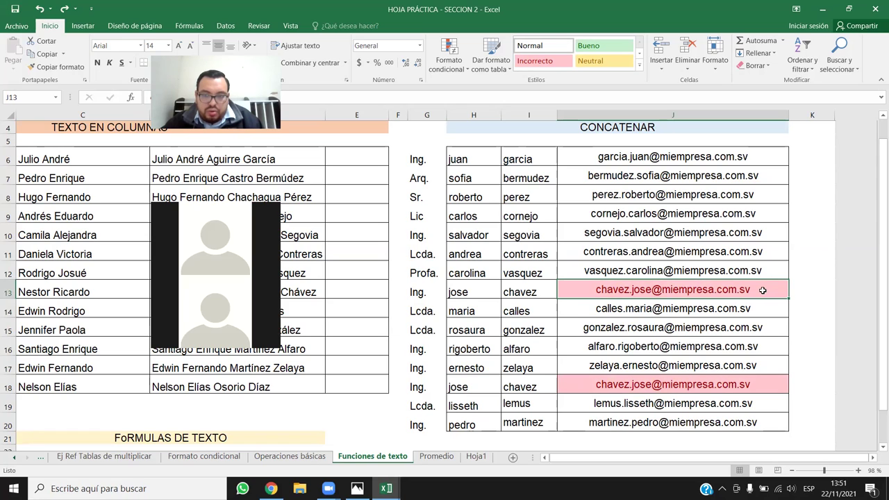
Turn the emails in J6 through J12 into hyperlinks by re-committing each cell.
double_click(765, 154)
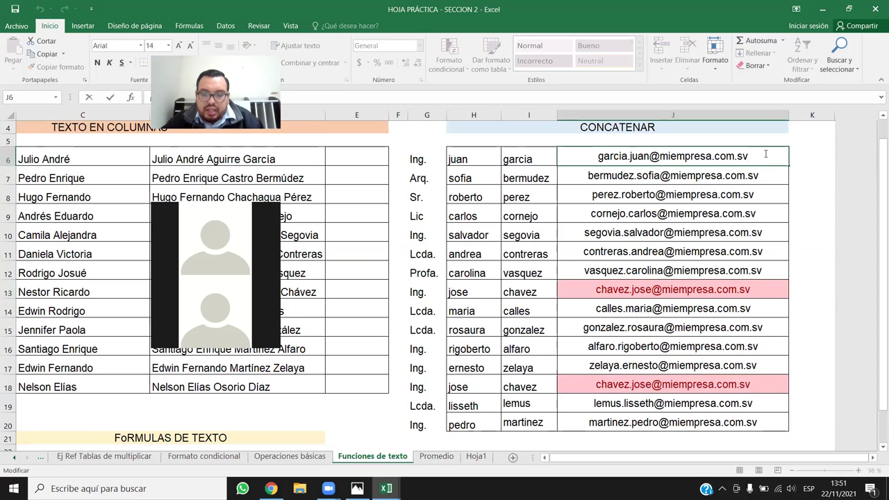
key(Return)
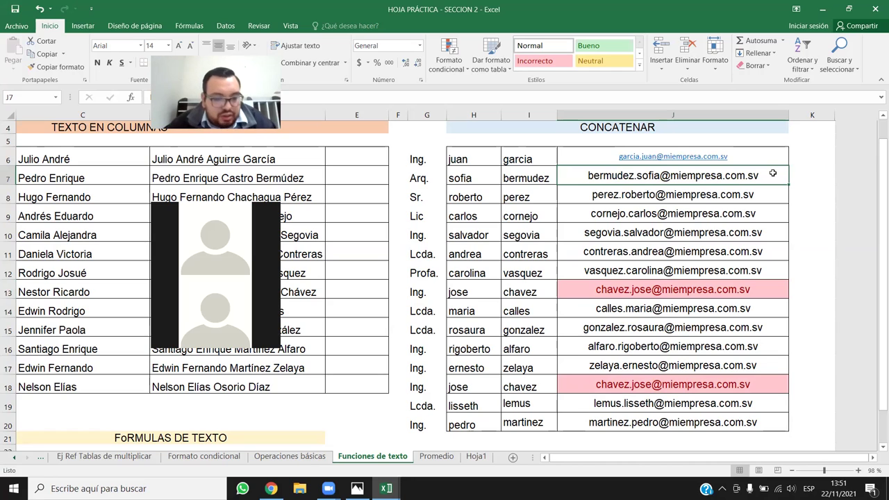
key(F2)
key(Return)
key(F2)
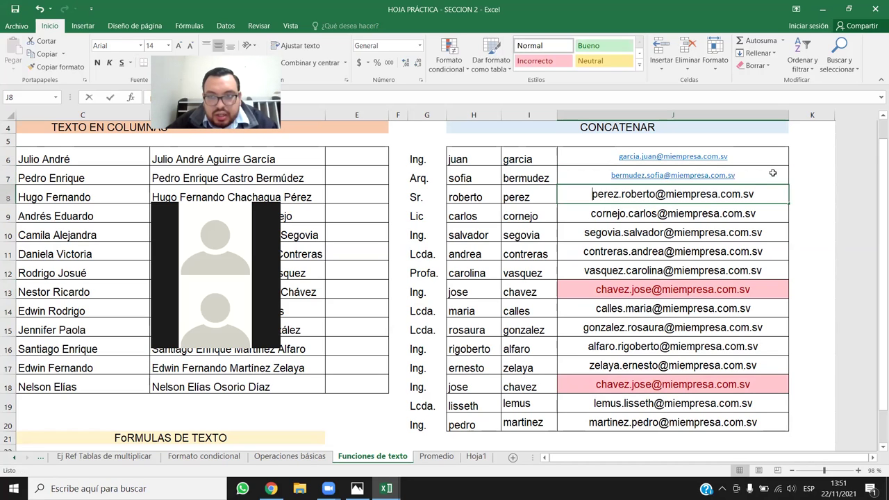
key(Return)
key(F2)
key(Return)
key(F2)
key(Return)
key(F2)
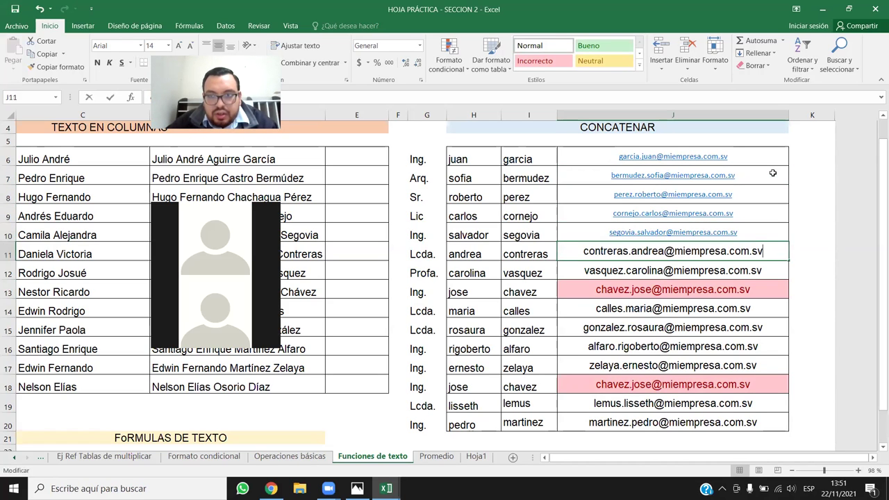
key(Return)
key(F2)
key(Return)
Convert the J13 onward emails too, then undo the hyperlinks back down to J9.
key(F2)
key(Return)
key(F2)
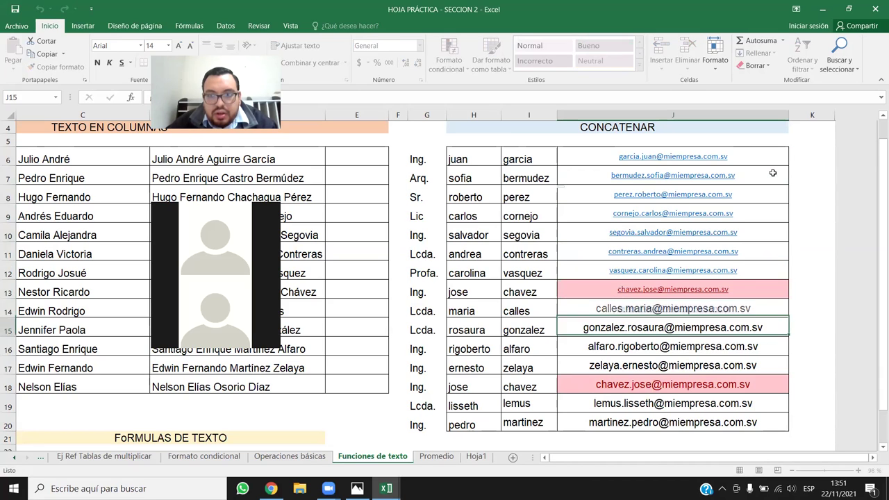
key(Return)
key(F2)
key(Return)
key(F2)
key(Return)
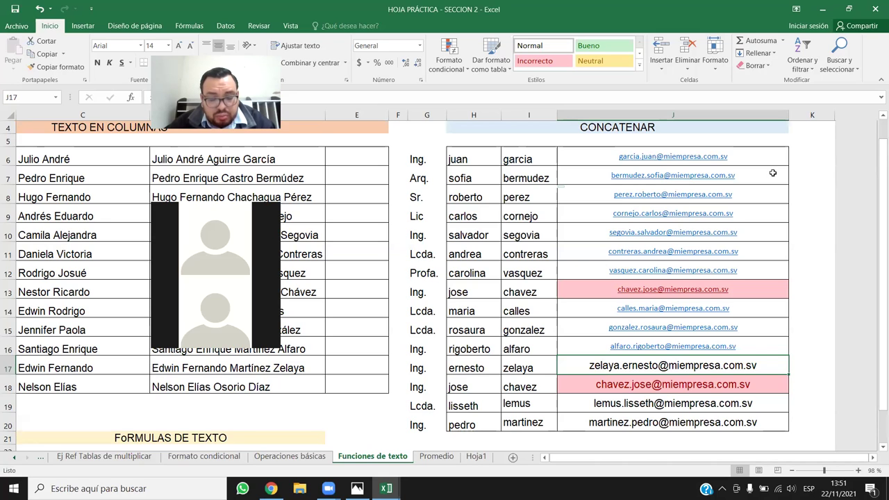
key(ctrl+z)
key(ctrl+z)
key(ctrl+z)
key(ctrl+z)
key(ctrl+z)
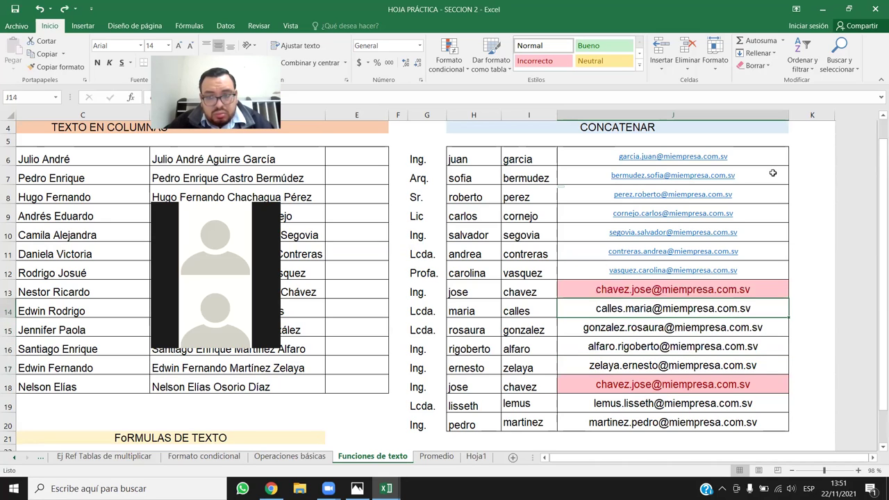
key(ctrl+z)
key(ctrl+z)
key(ctrl+z)
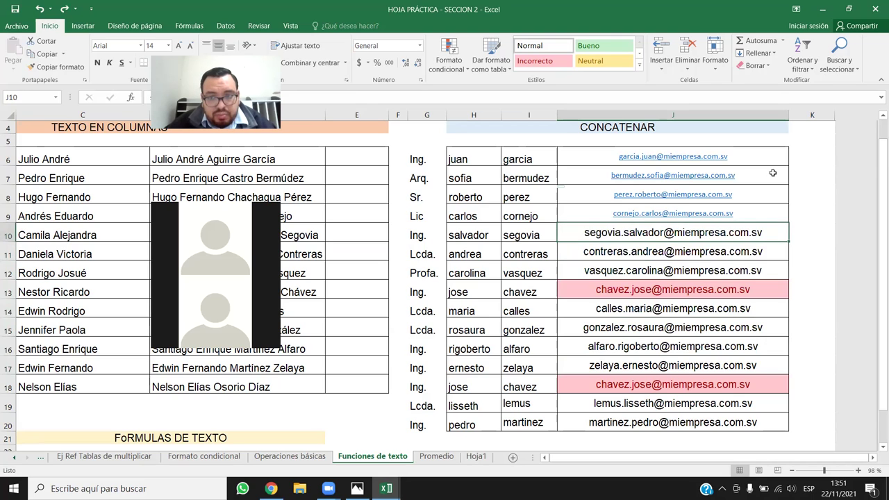
key(ctrl+z)
key(ctrl+z)
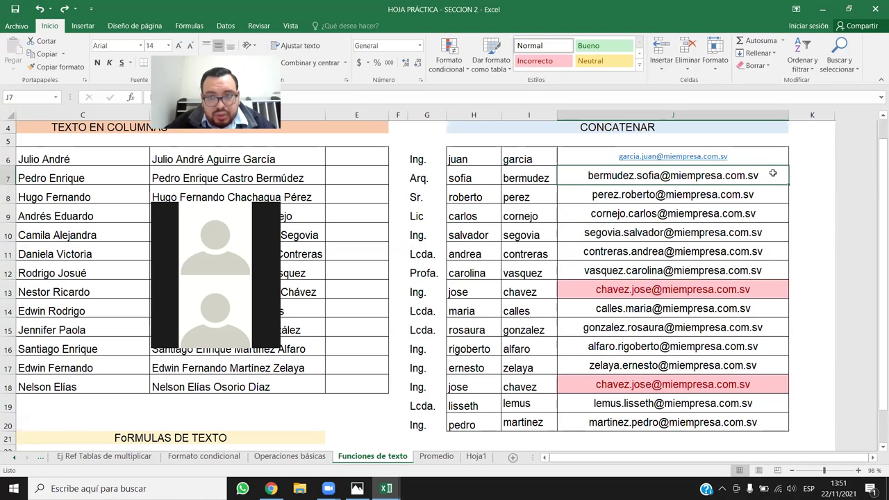
key(ctrl+z)
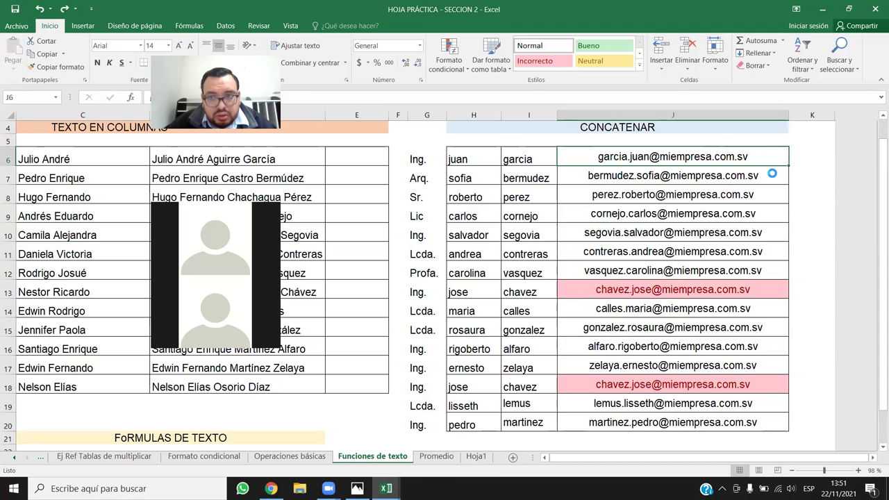
key(ctrl+z)
key(ctrl+z)
key(ctrl+z)
key(ctrl+z)
key(ctrl+z)
key(ctrl+z)
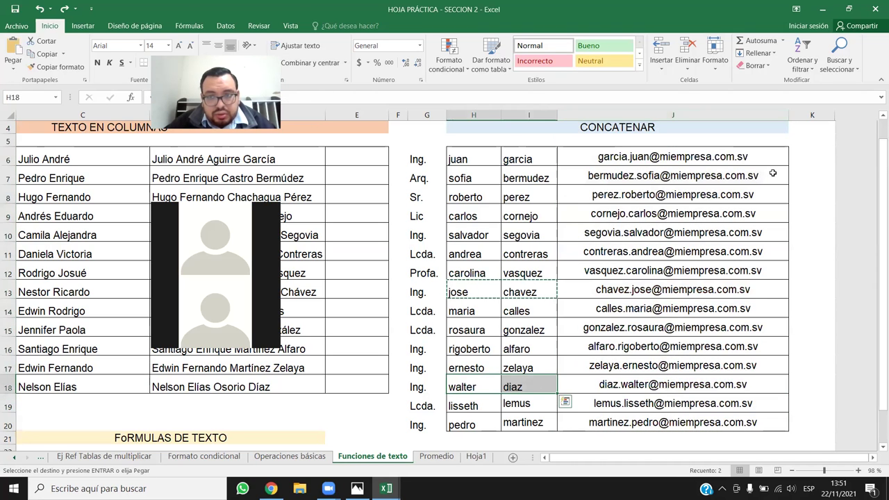
key(ctrl+z)
key(ctrl+z)
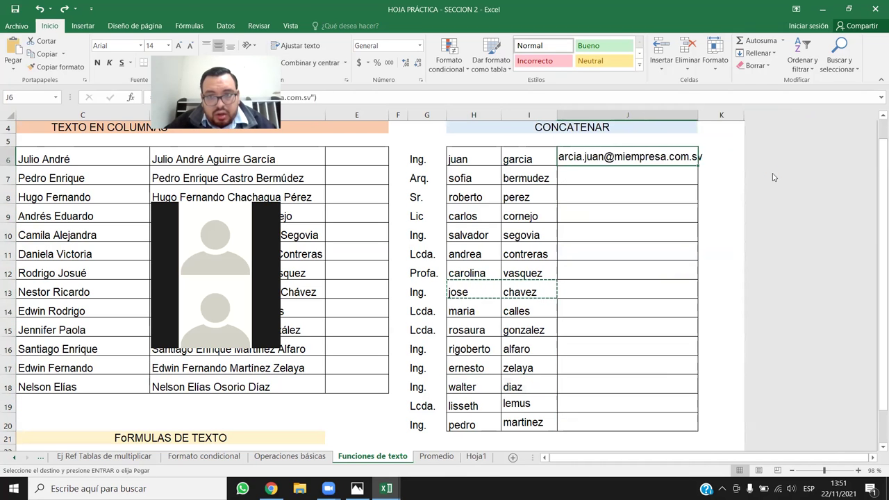
Widen column J.
click(730, 188)
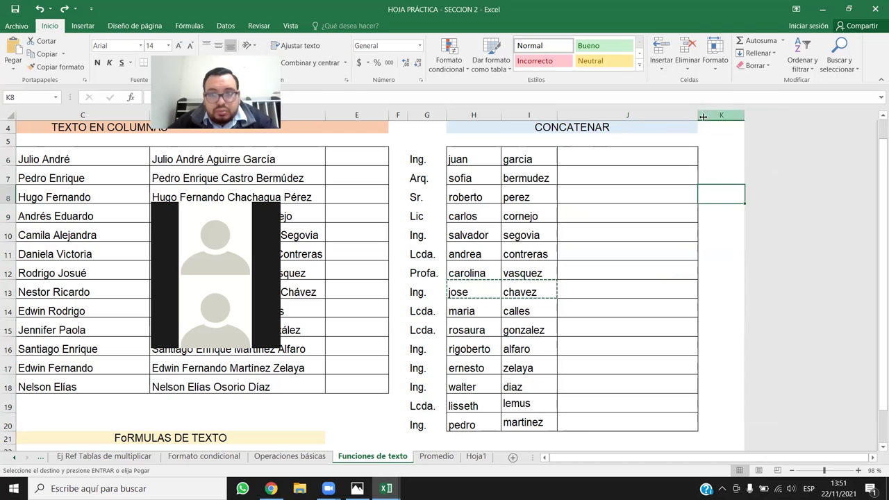
click(626, 115)
drag(699, 116, 720, 115)
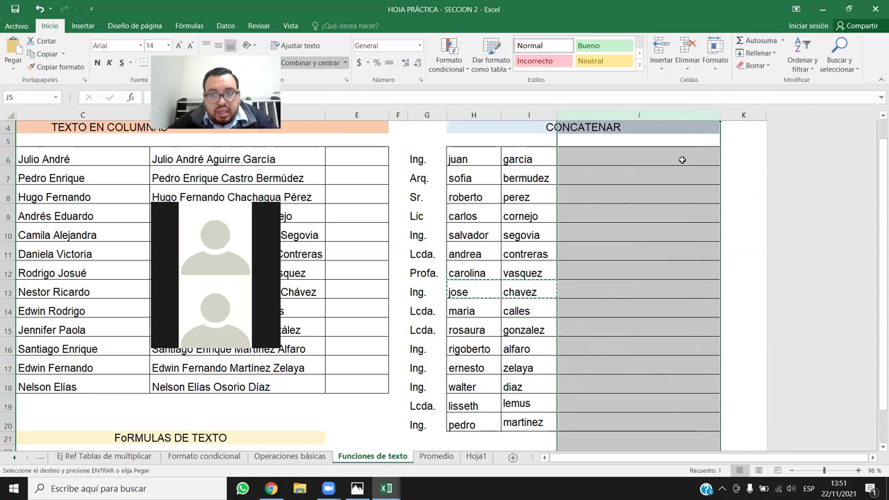
In J6 start the formula =CONCATENAR(I6;".";H6 from the autocomplete list.
double_click(668, 158)
text(=CONC)
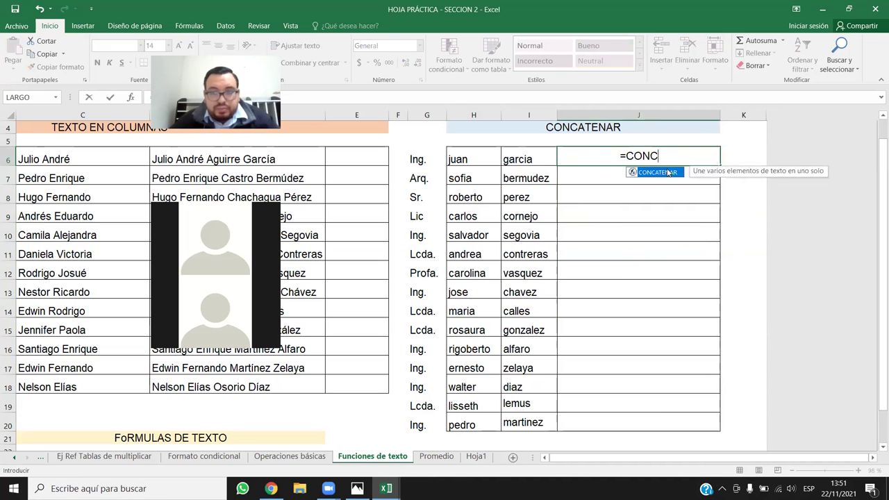
double_click(667, 172)
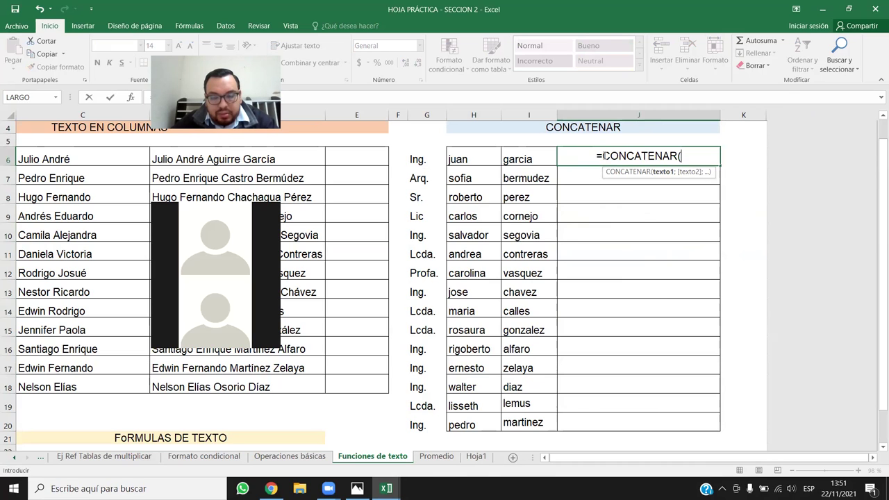
click(526, 155)
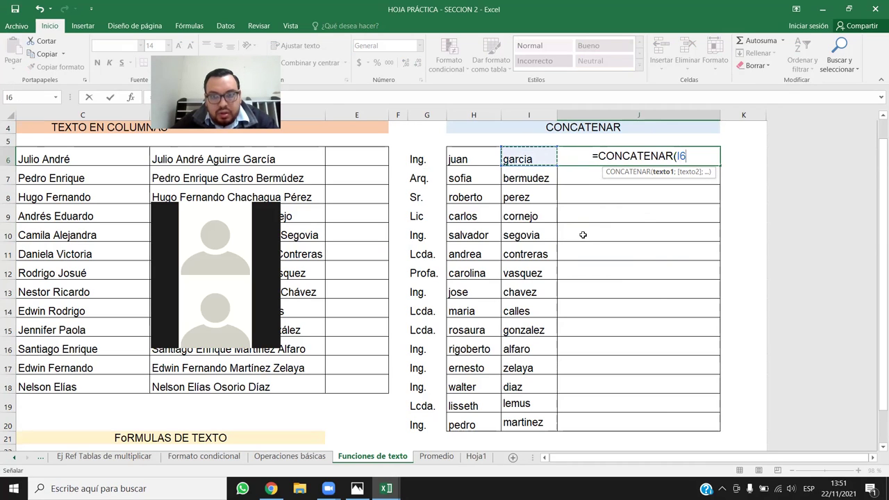
text(;)
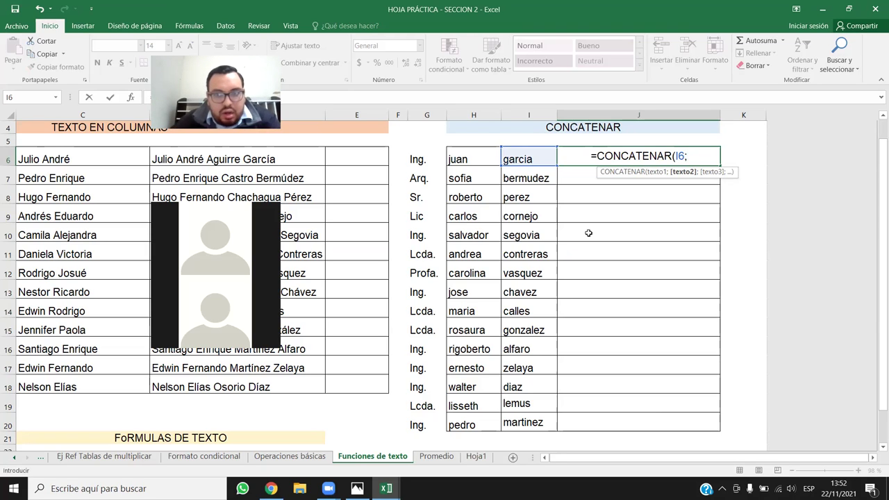
text(".)
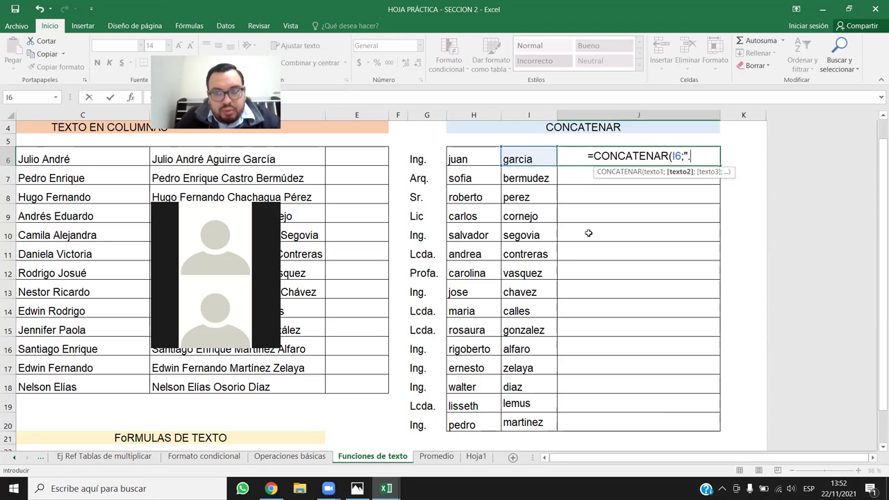
text(";)
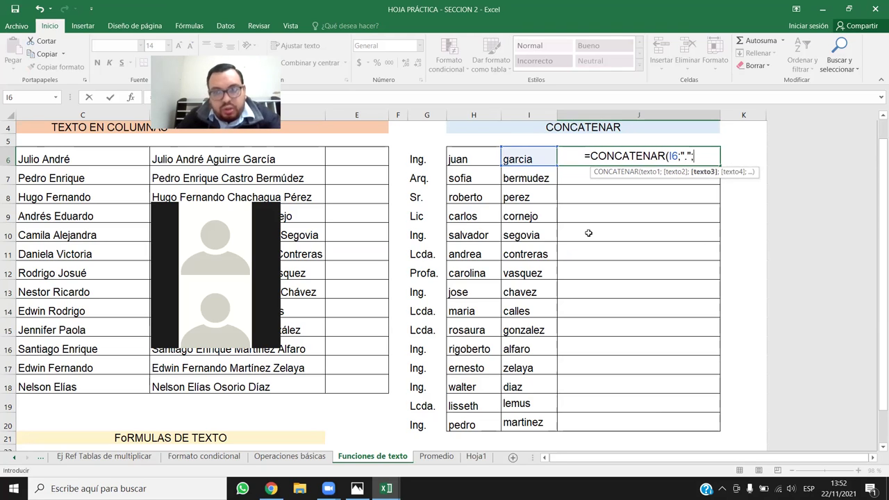
click(474, 160)
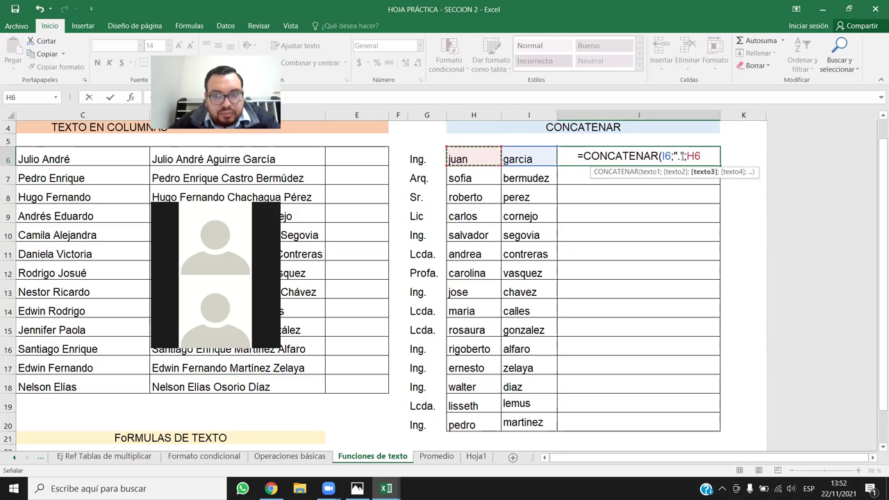
Highlight the I6 reference and the "." separator to explain the formula's arguments.
double_click(681, 156)
click(686, 157)
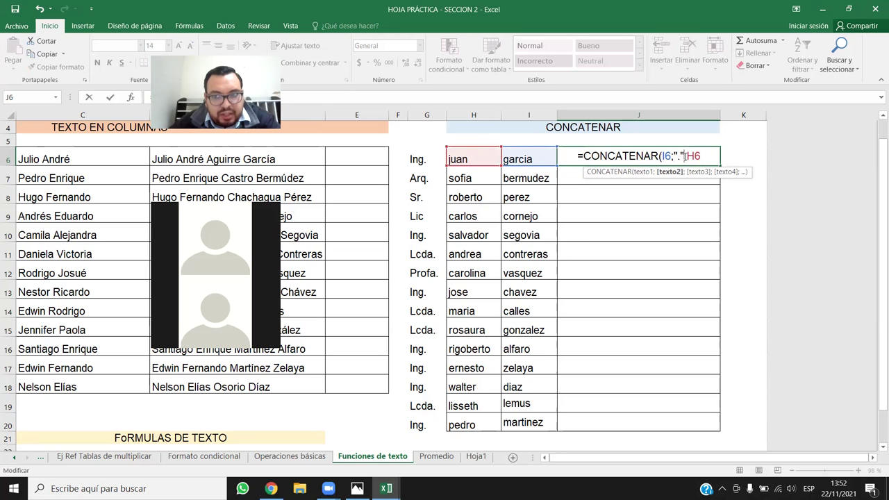
double_click(665, 156)
drag(672, 157, 704, 156)
click(704, 157)
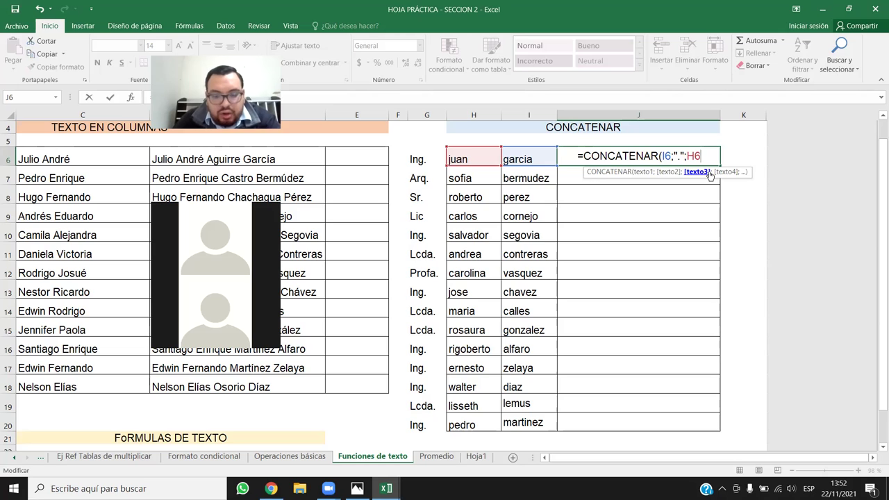
text(;)
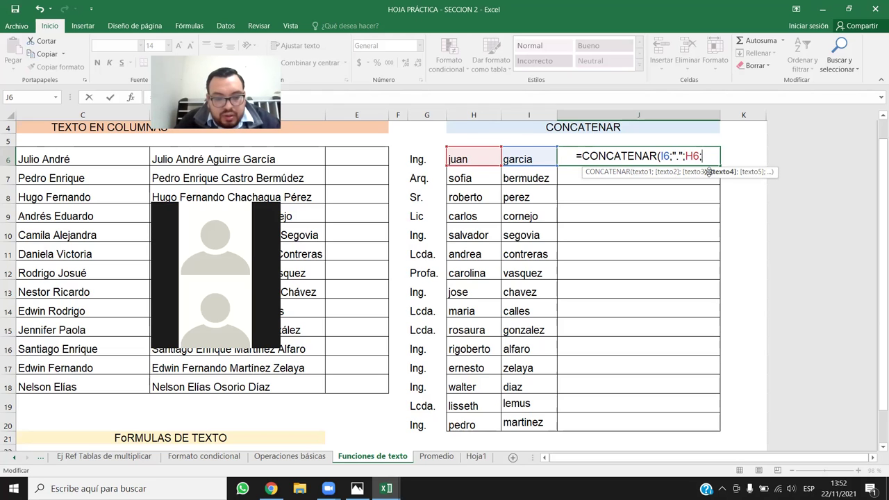
text(@)
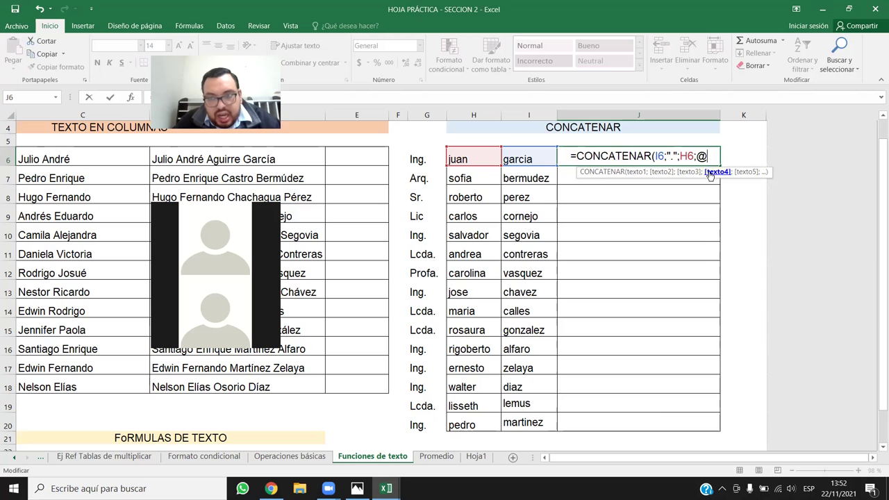
key(BackSpace)
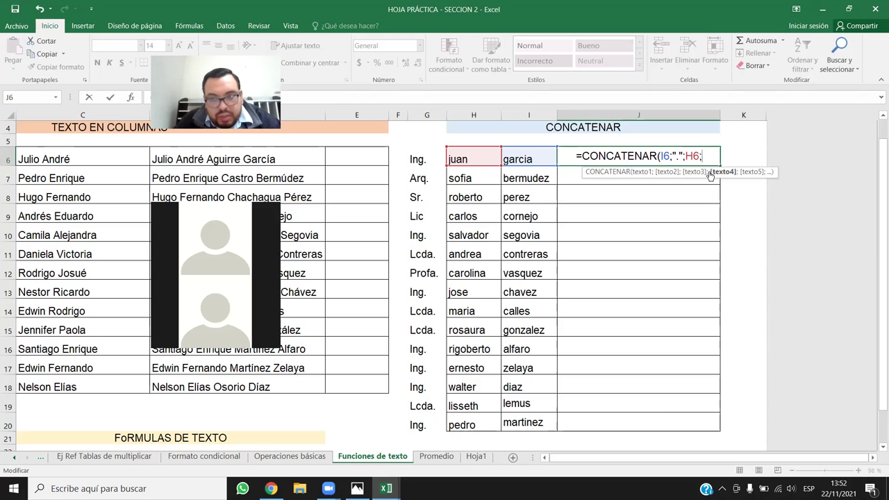
text("@)
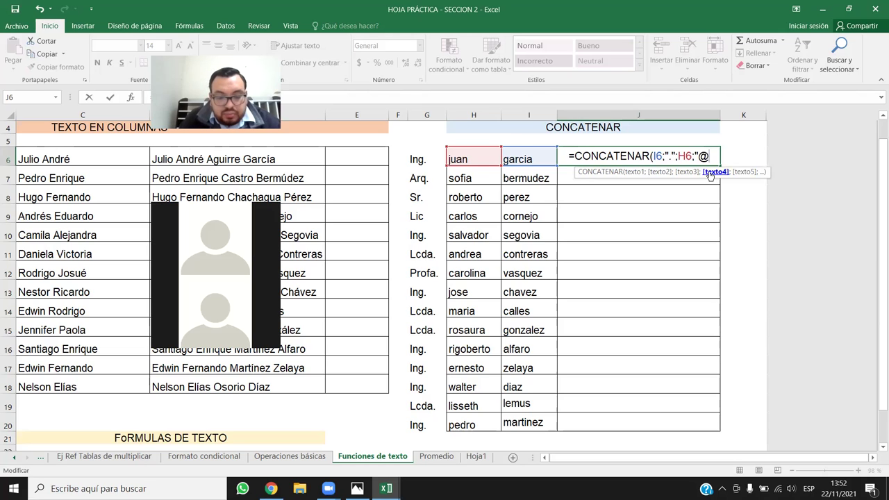
text(miempresa)
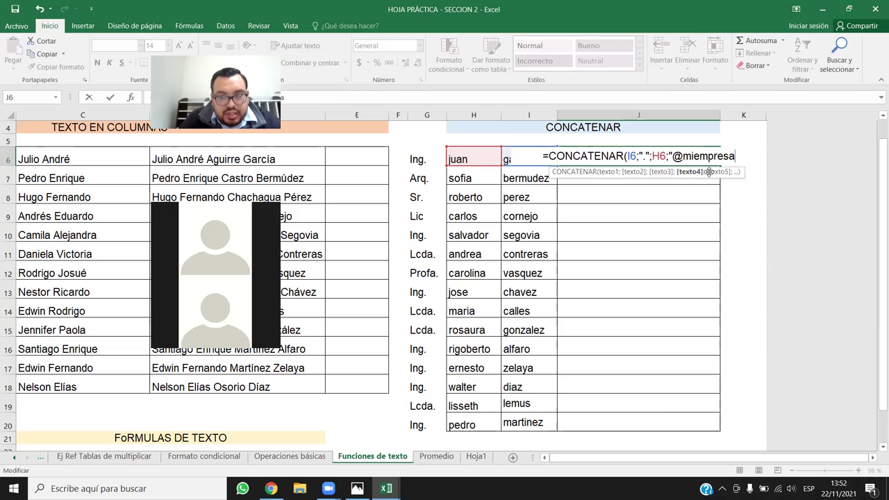
text(.com)
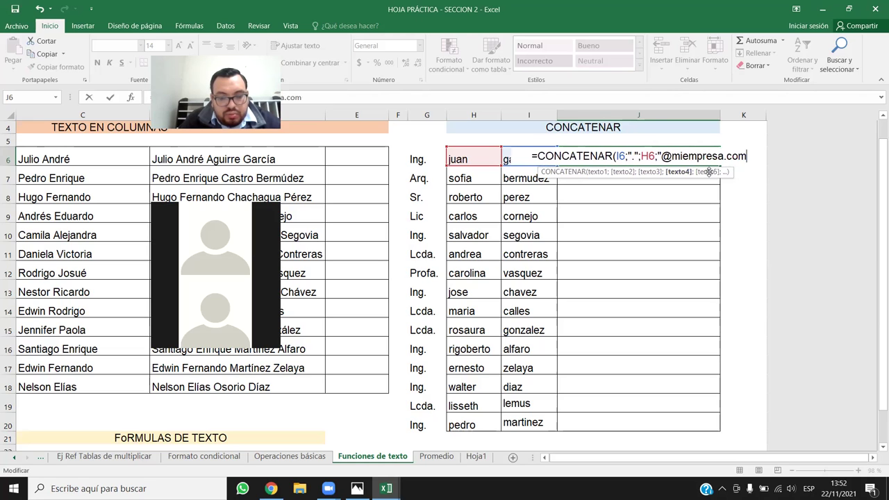
text(.sv)
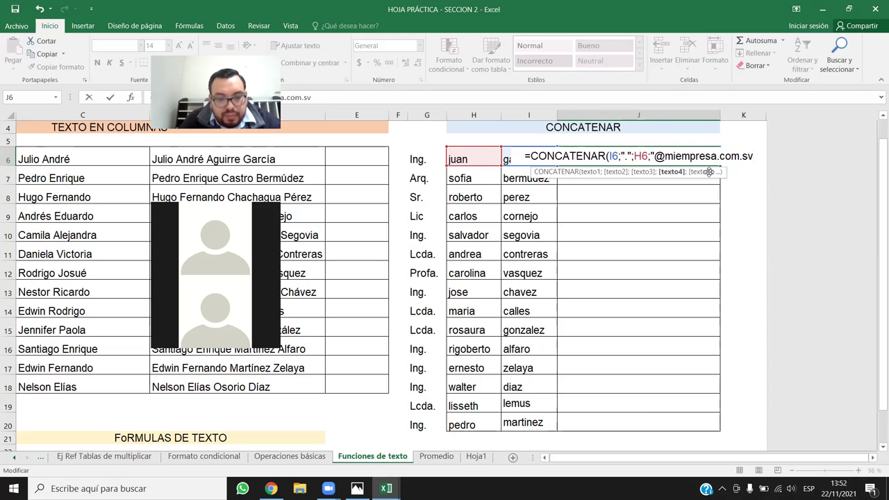
text(")
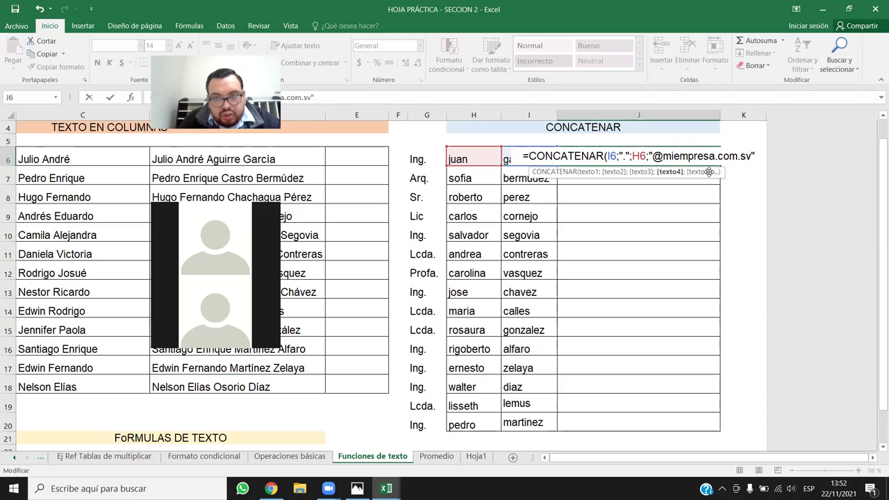
text())
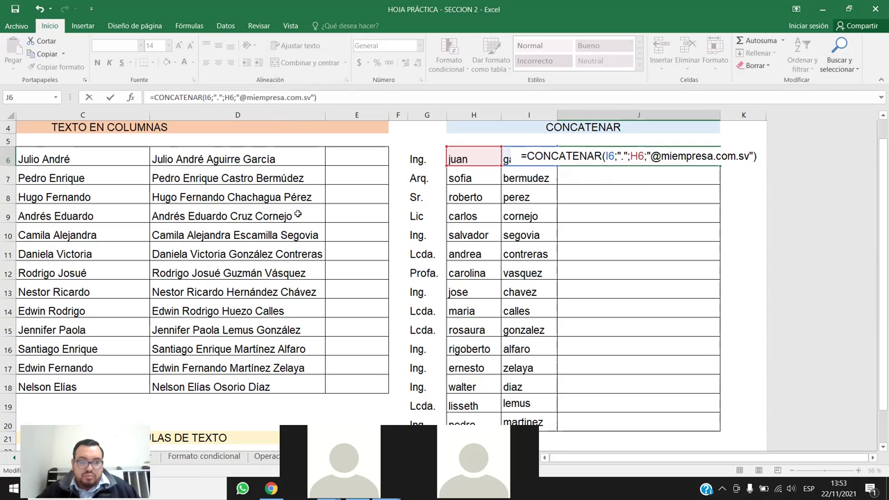
drag(328, 97, 150, 97)
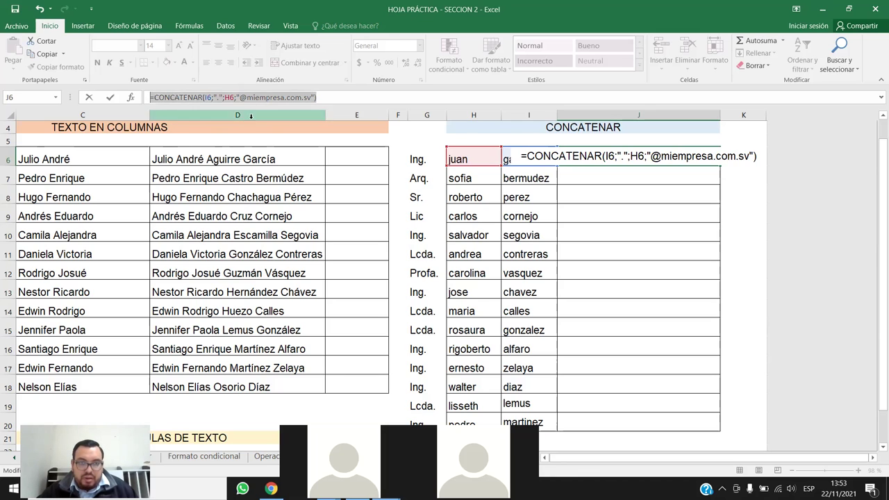
click(356, 98)
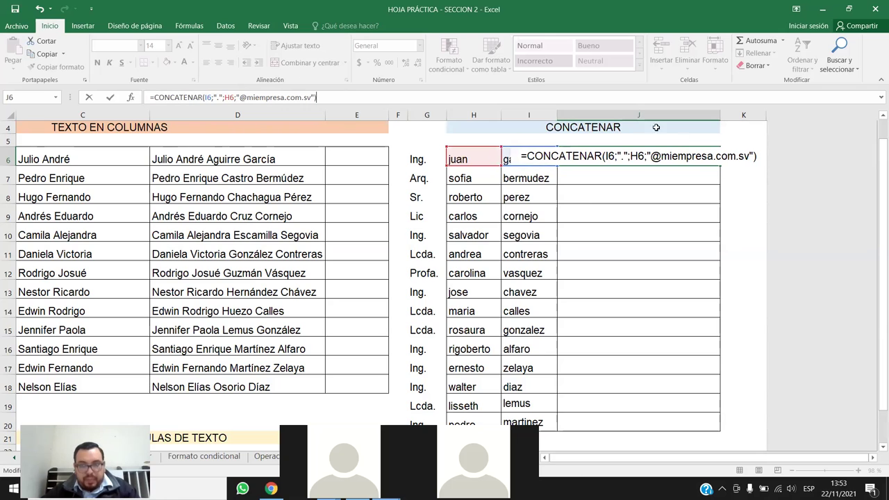
key(Return)
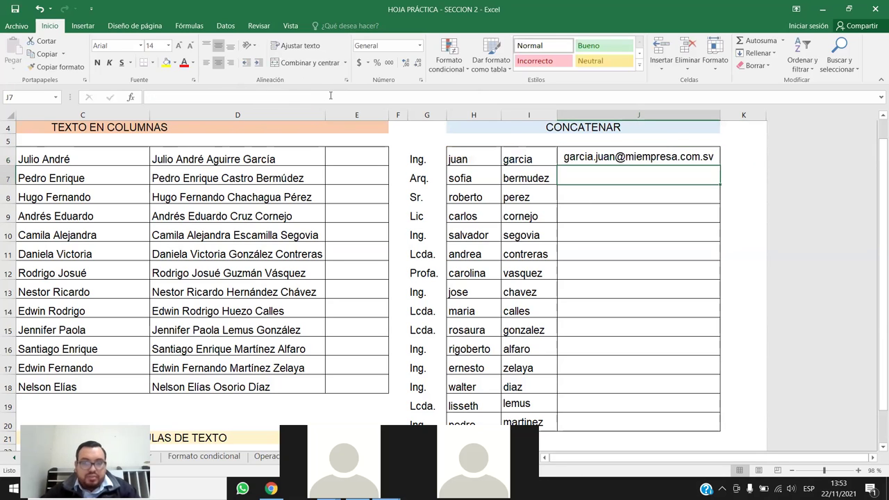
Fill the J6 email formula down to J20 and autofit column J.
click(634, 156)
double_click(720, 166)
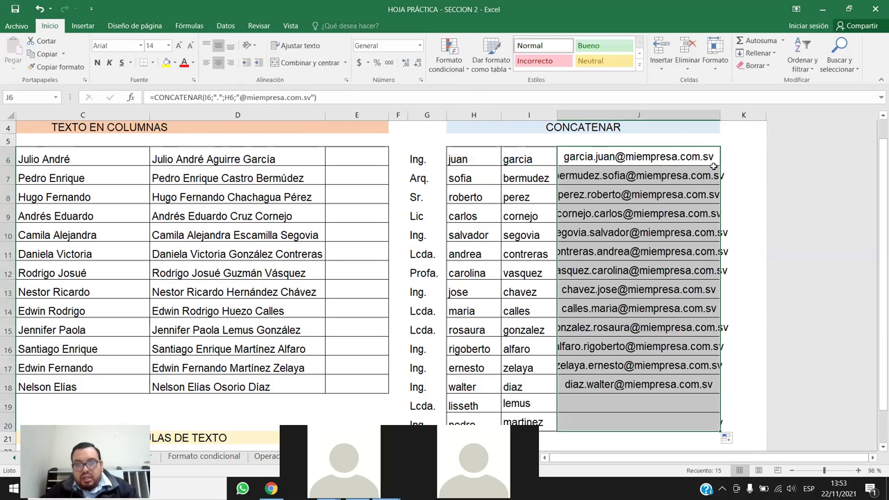
double_click(720, 114)
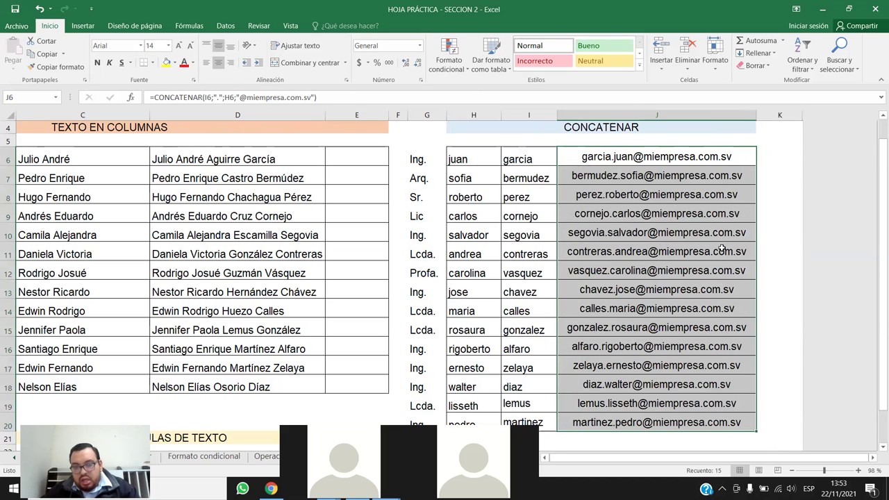
drag(634, 123, 656, 439)
click(448, 59)
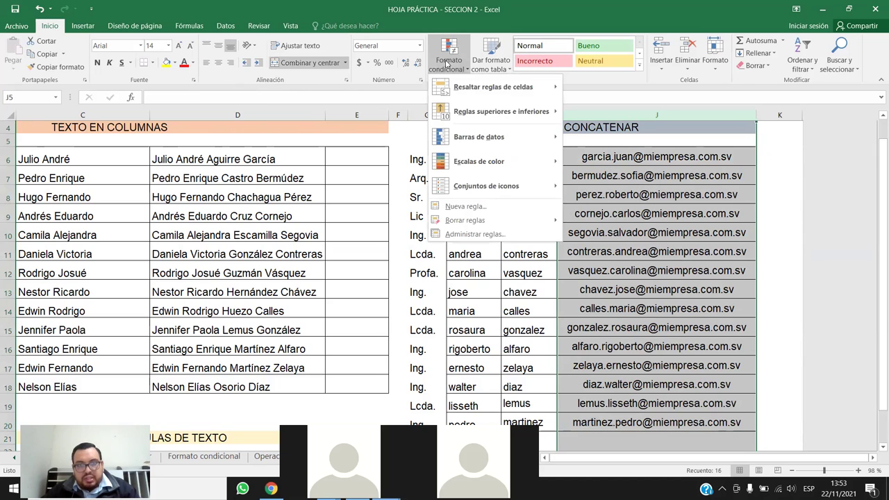
mouse_move(513, 96)
click(615, 236)
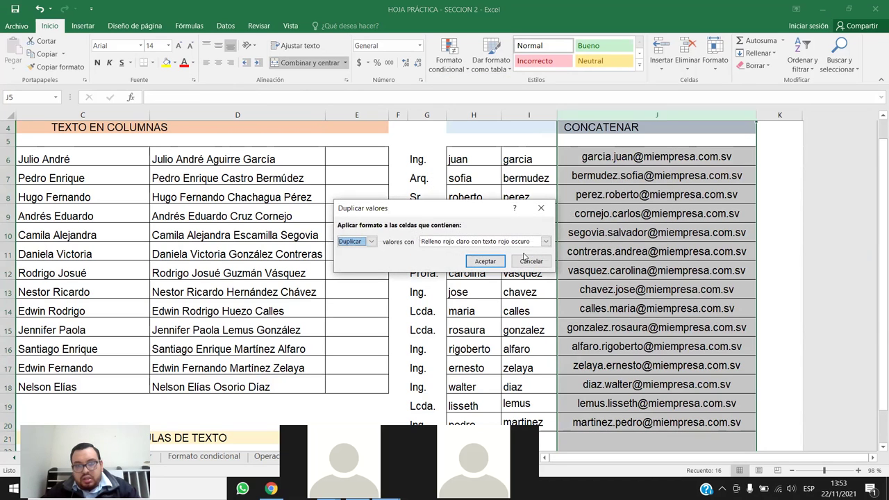
click(484, 261)
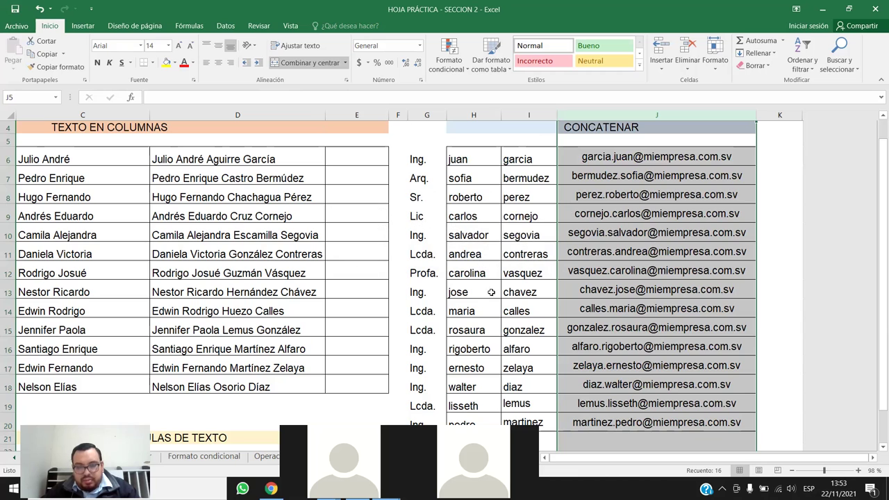
drag(478, 290, 545, 290)
key(ctrl+c)
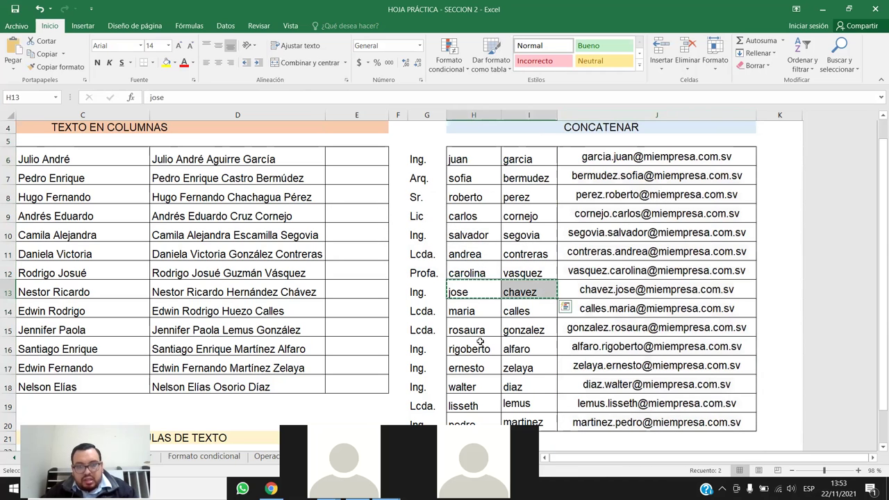
click(484, 351)
key(ctrl+v)
key(Escape)
click(706, 287)
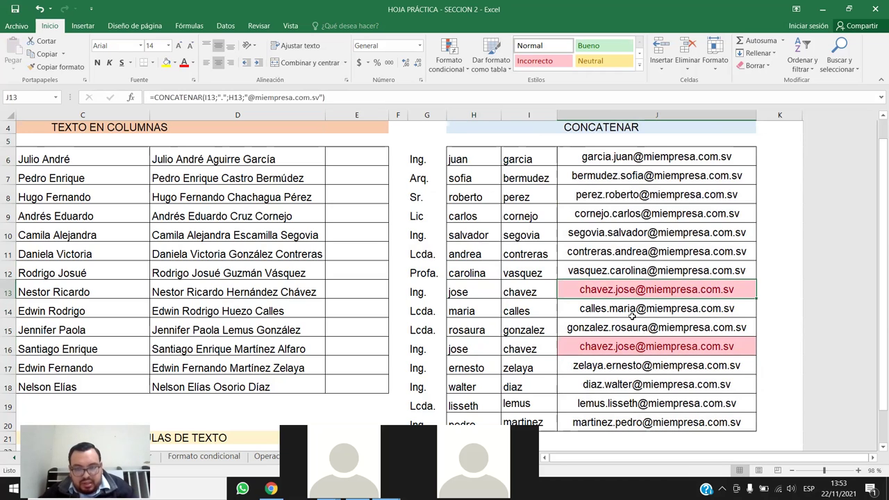
double_click(479, 292)
text(1)
key(Return)
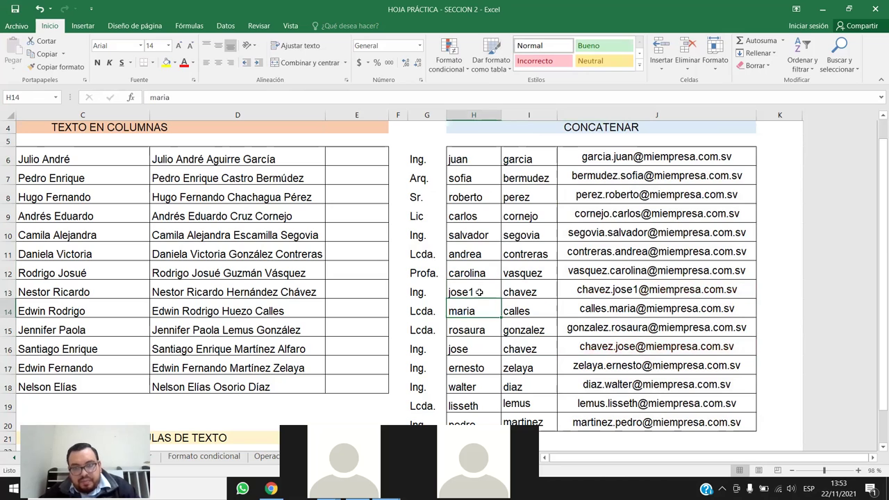
click(625, 292)
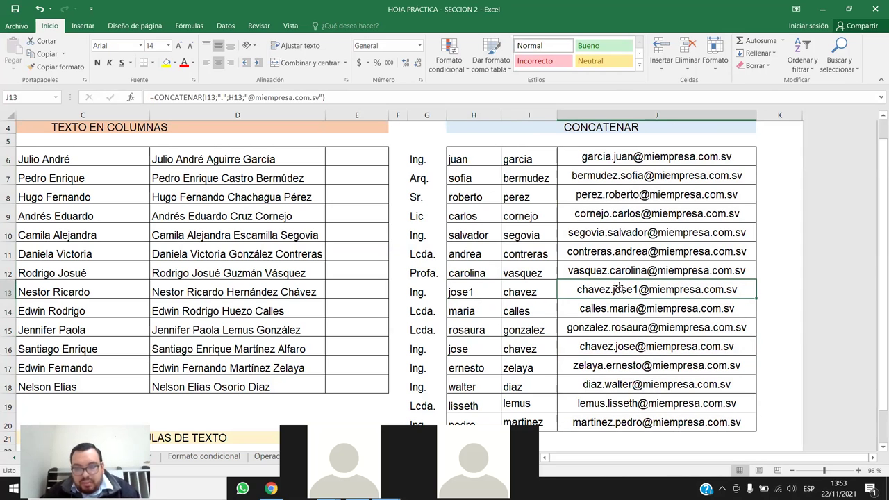
click(491, 293)
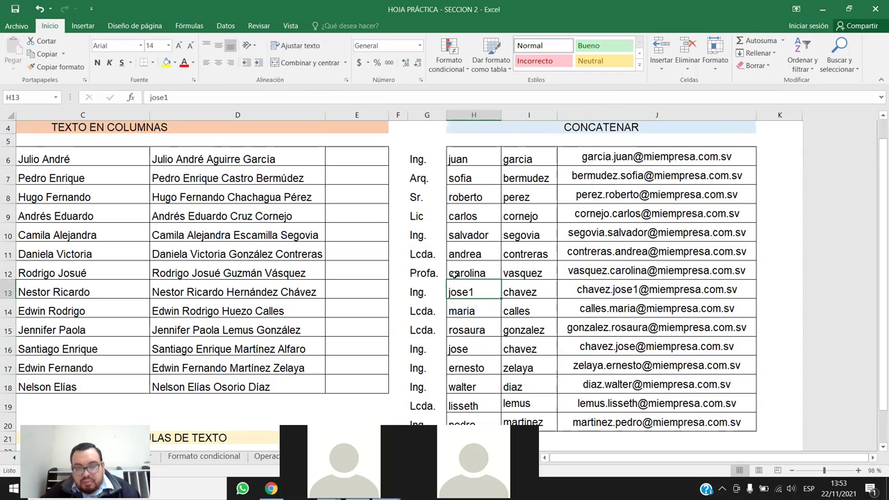
drag(456, 291, 573, 291)
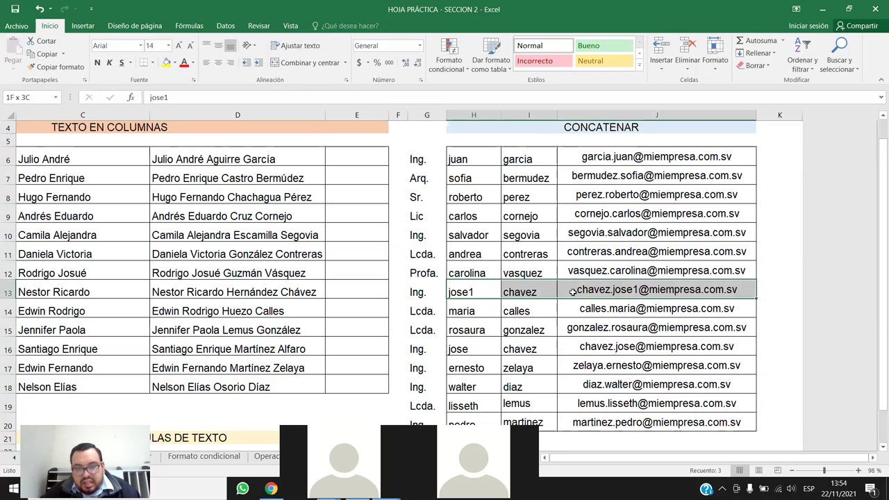
drag(456, 348, 472, 348)
click(776, 254)
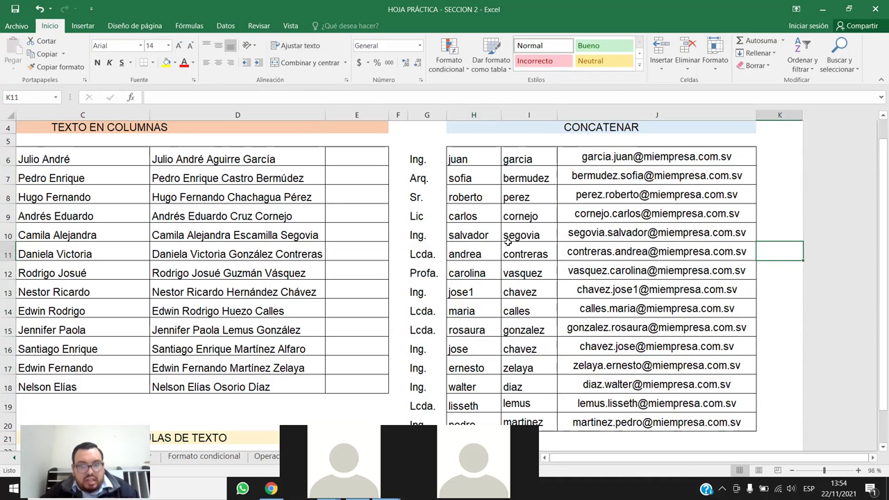
Review the finished sheet, then switch to the Photos window showing Cortina.jpg.
scroll(505, 241, down, 3)
scroll(500, 244, up, 1)
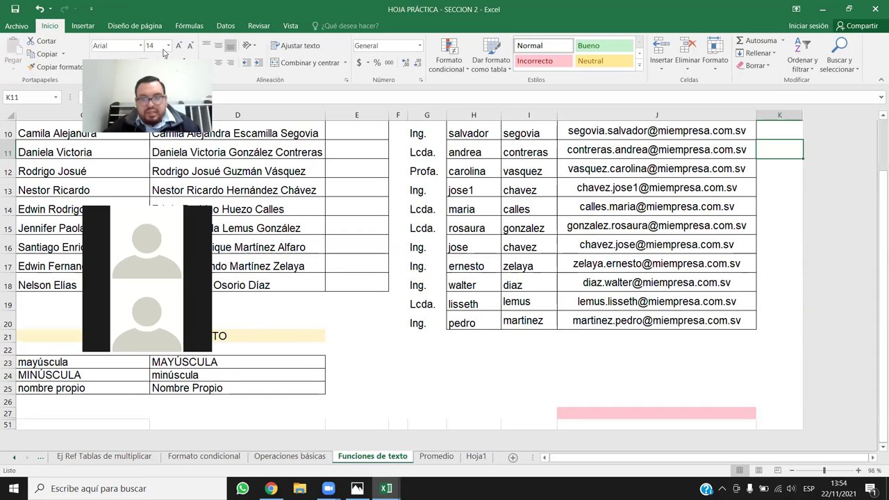
scroll(734, 257, up, 3)
scroll(661, 361, down, 1)
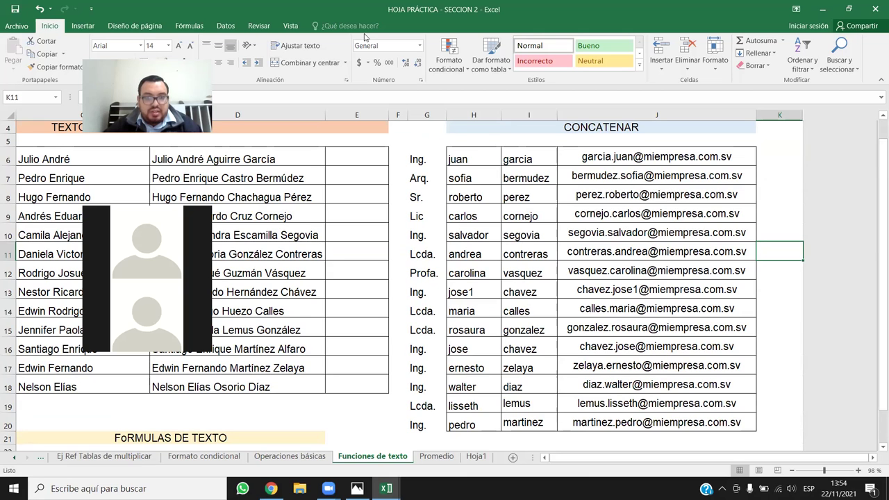
key(alt+Tab)
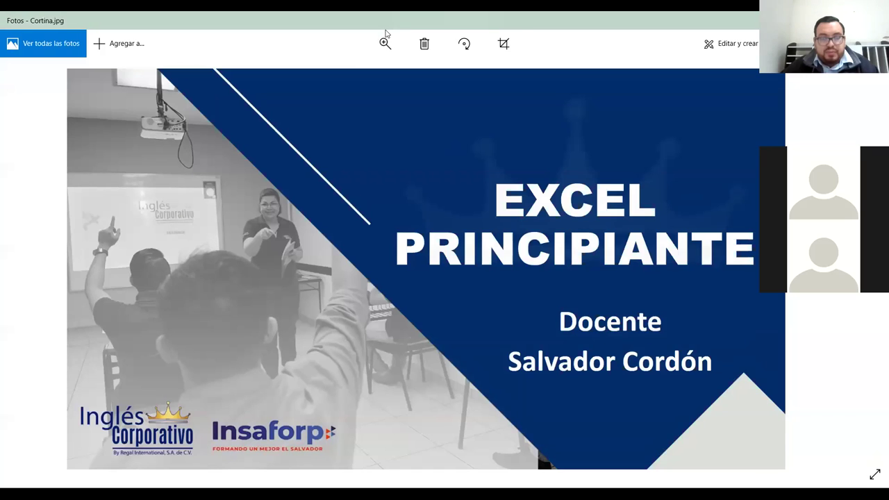